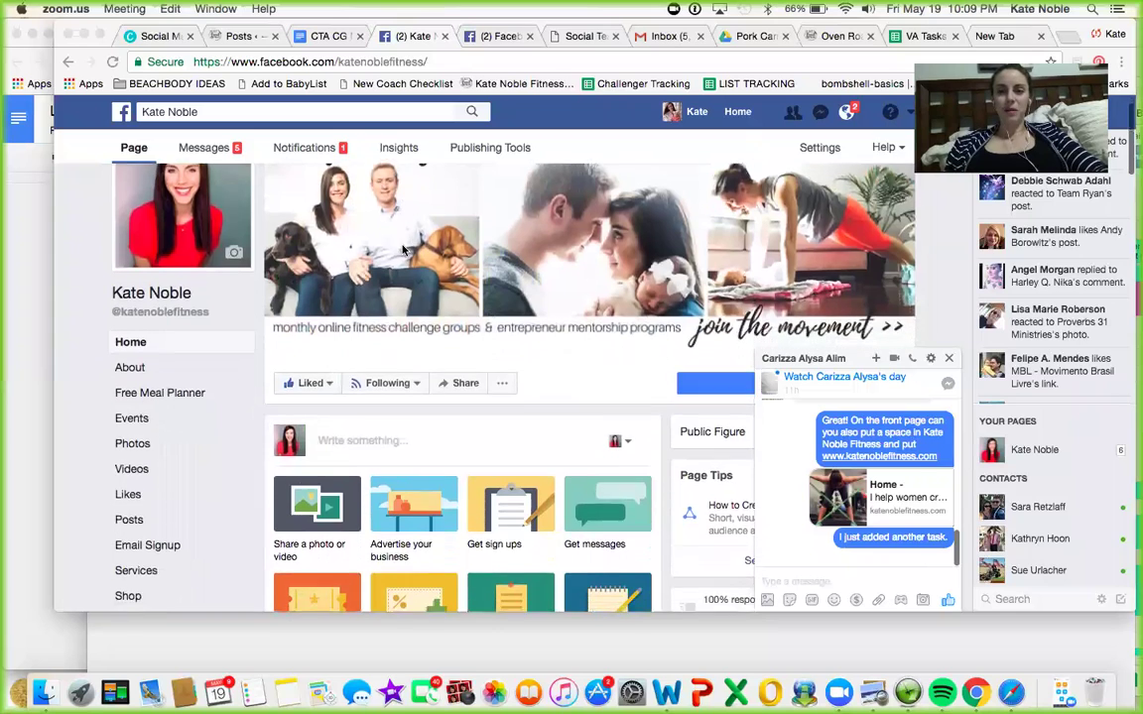
Step: Look through the Facebook page's photos, videos and recent posts for content to reuse
scroll(402, 250, "down", 4)
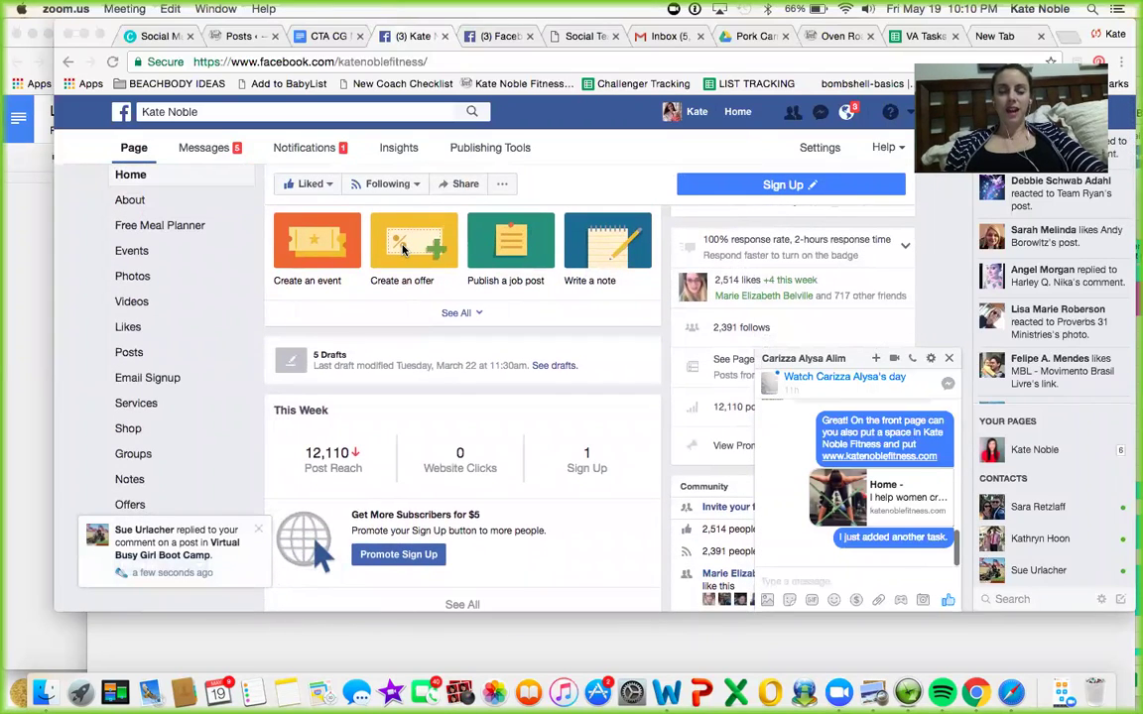
scroll(402, 250, "down", 18)
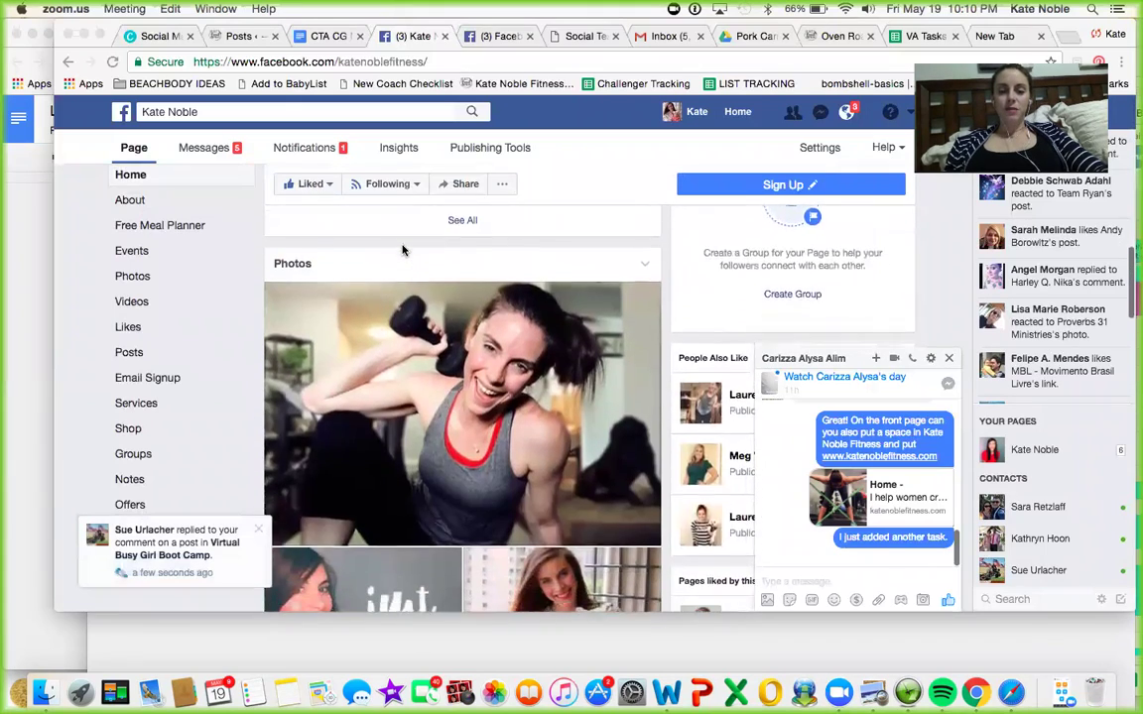
scroll(403, 250, "down", 15)
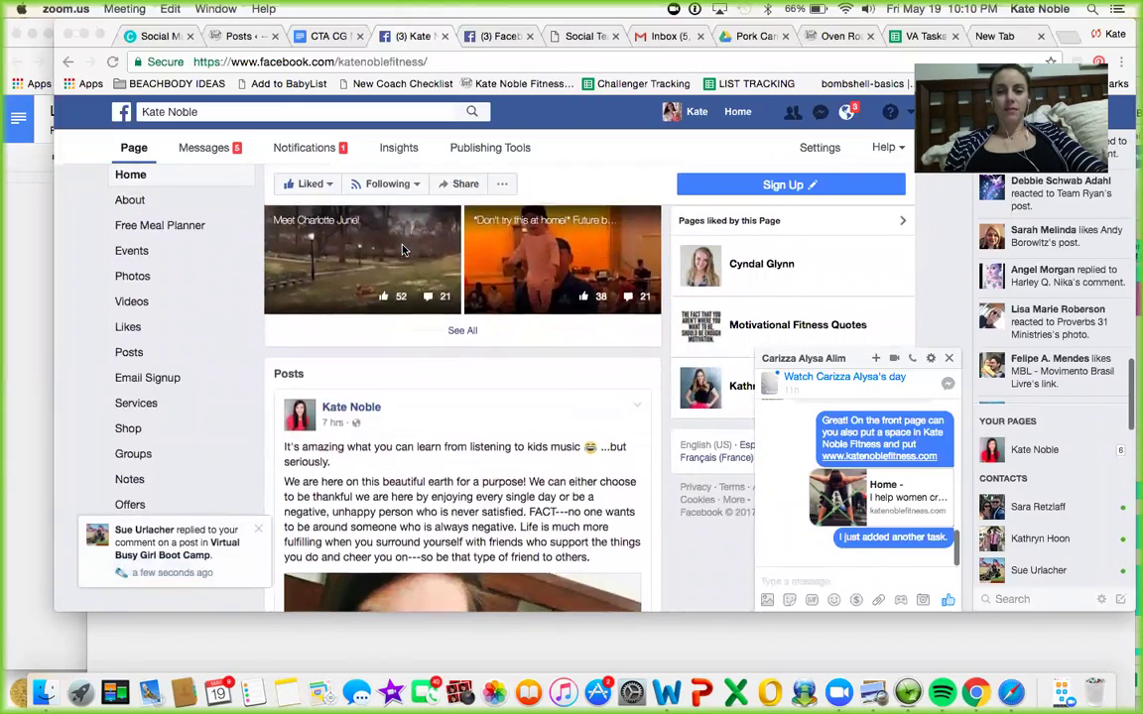
scroll(403, 250, "down", 3)
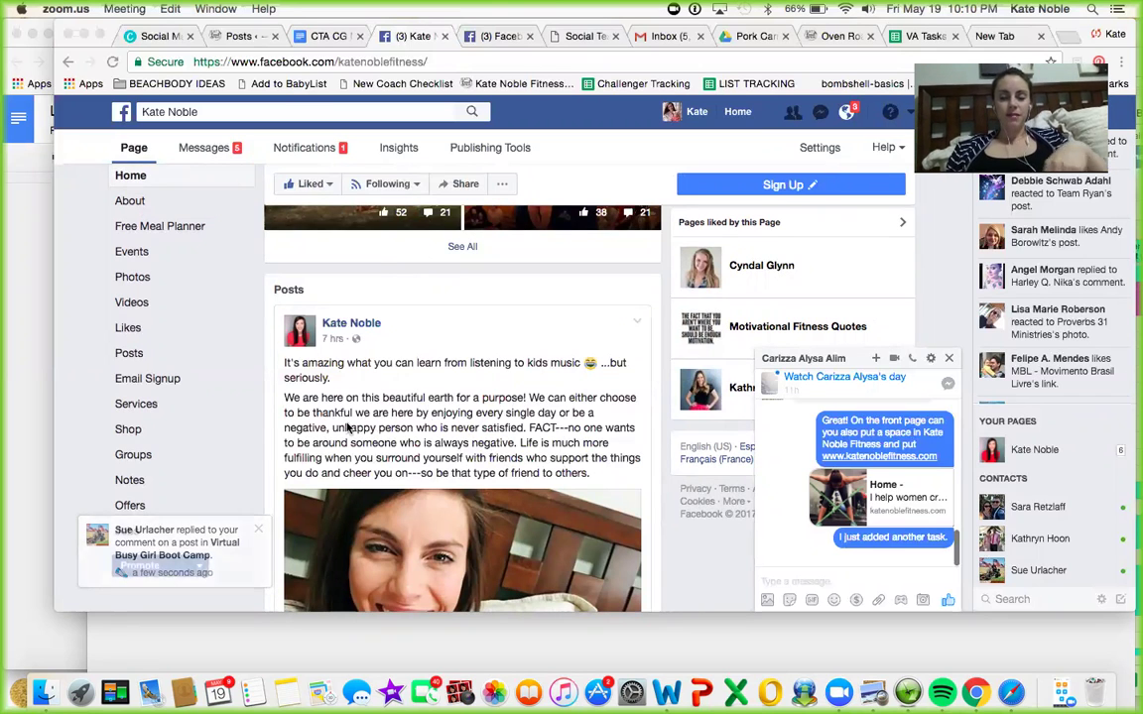
scroll(347, 427, "down", 8)
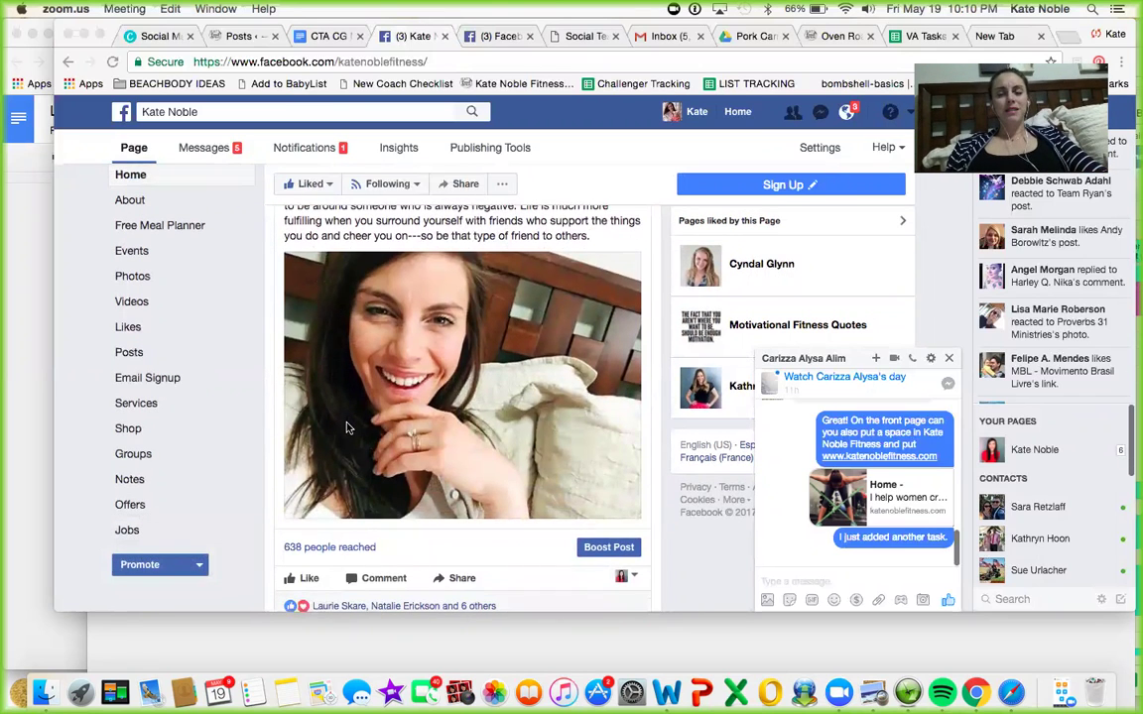
scroll(347, 427, "down", 2)
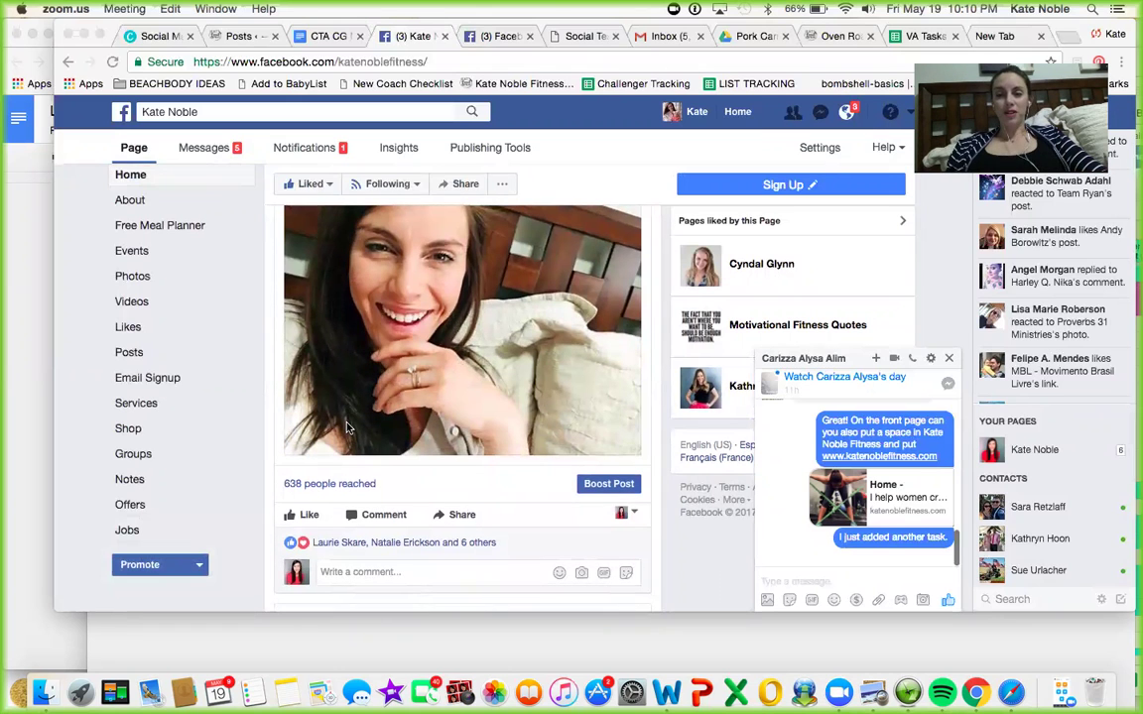
scroll(347, 428, "down", 15)
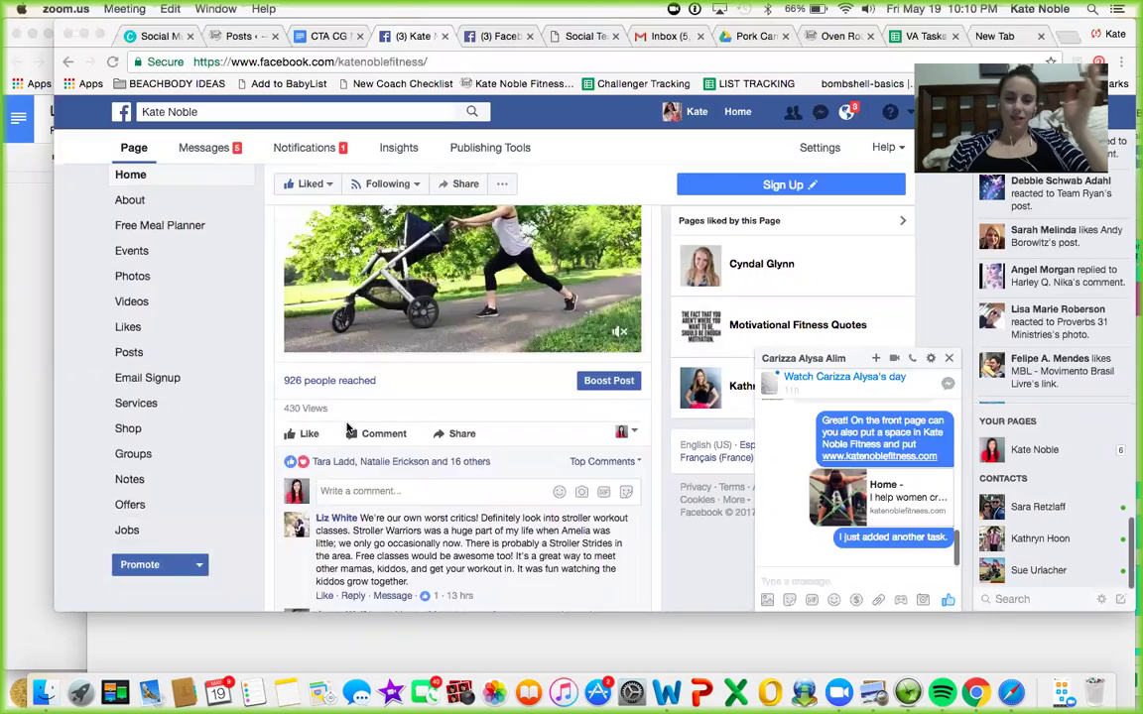
scroll(347, 428, "up", 9)
scroll(347, 427, "up", 15)
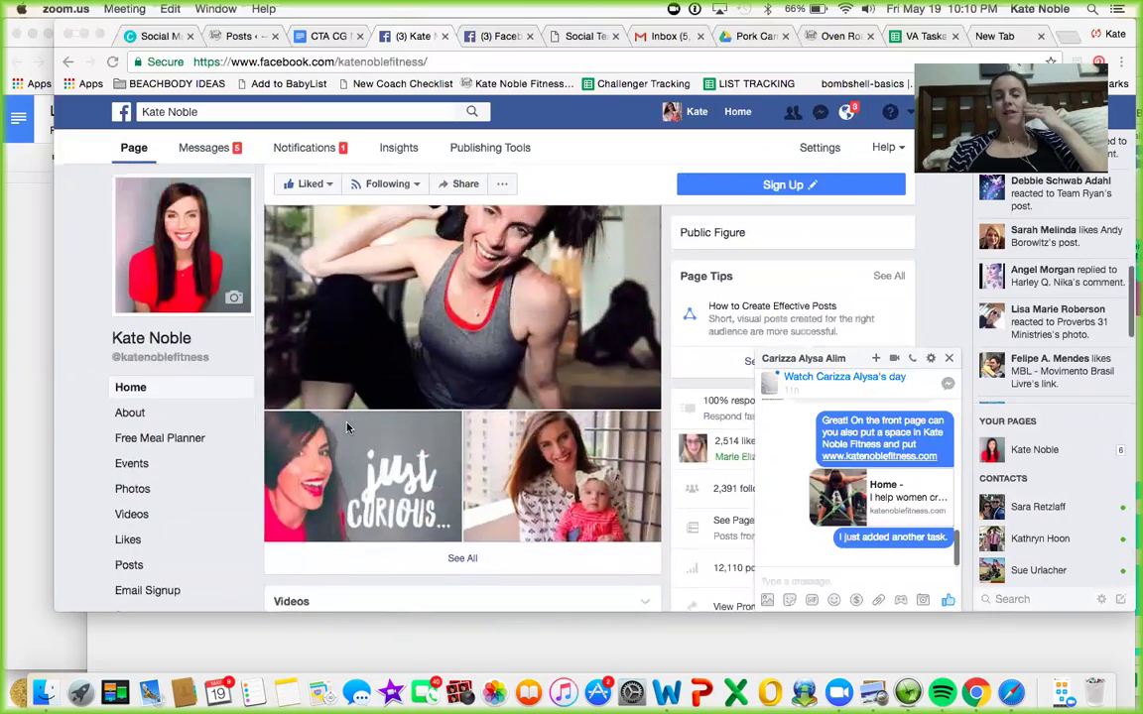
Step: Copy the full text of the newest post on the Facebook page, about learning from kids music
scroll(347, 428, "down", 5)
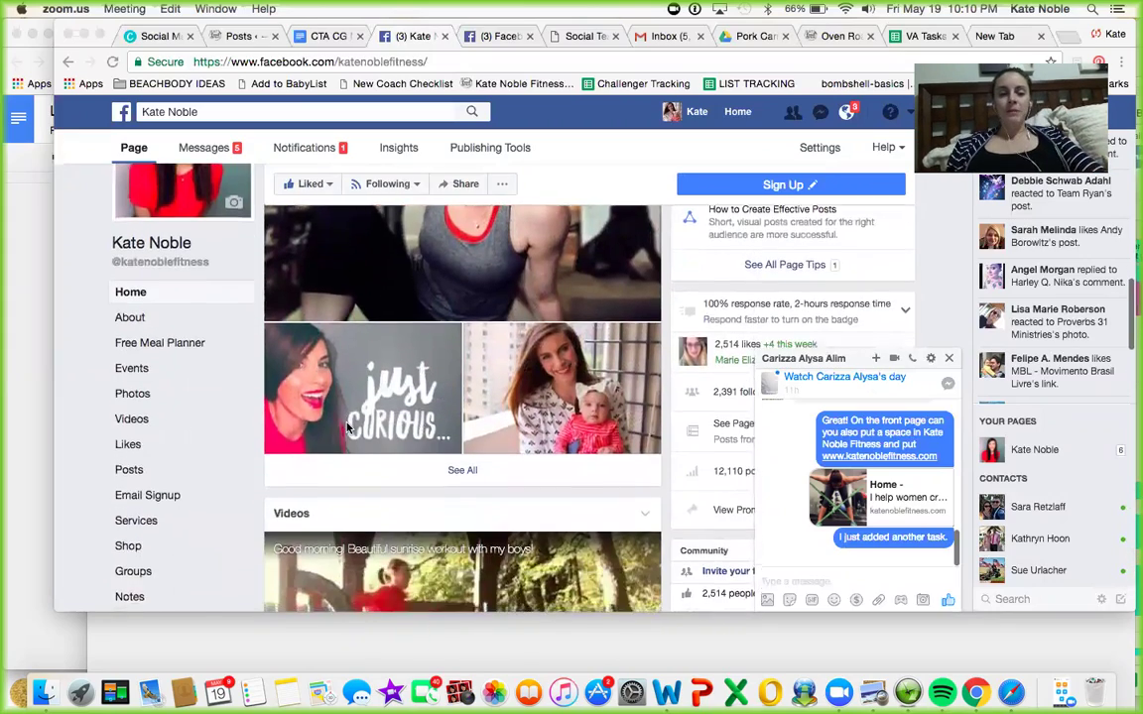
scroll(348, 428, "down", 5)
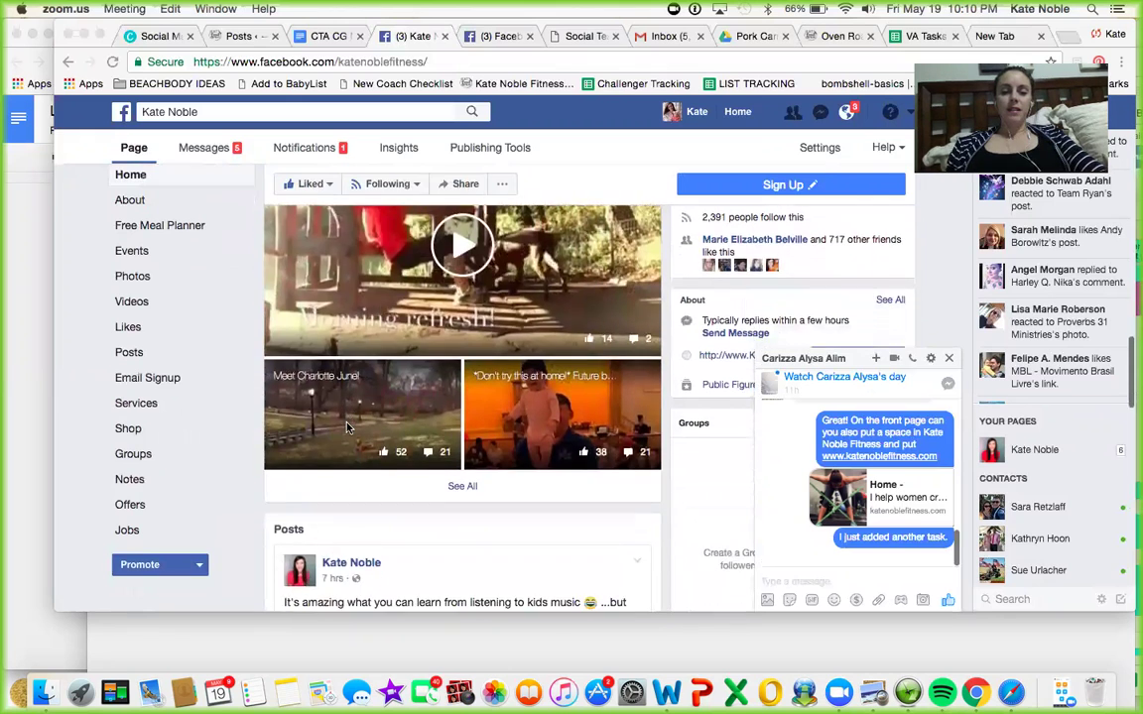
scroll(347, 427, "down", 3)
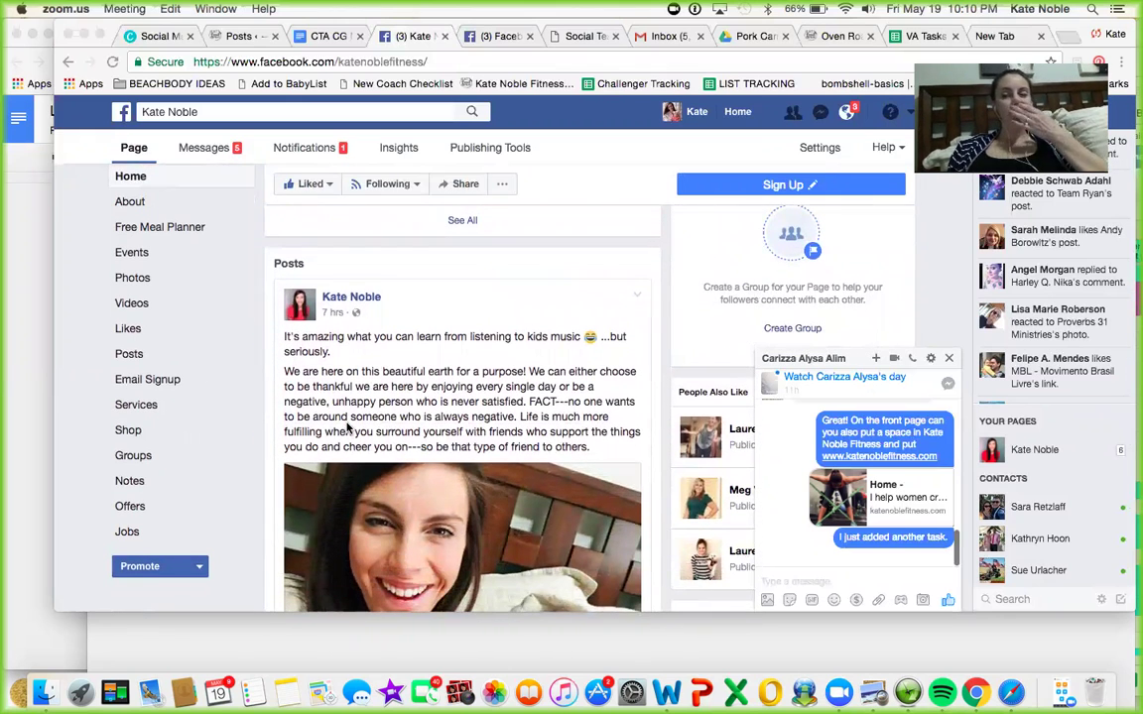
scroll(298, 392, "down", 2)
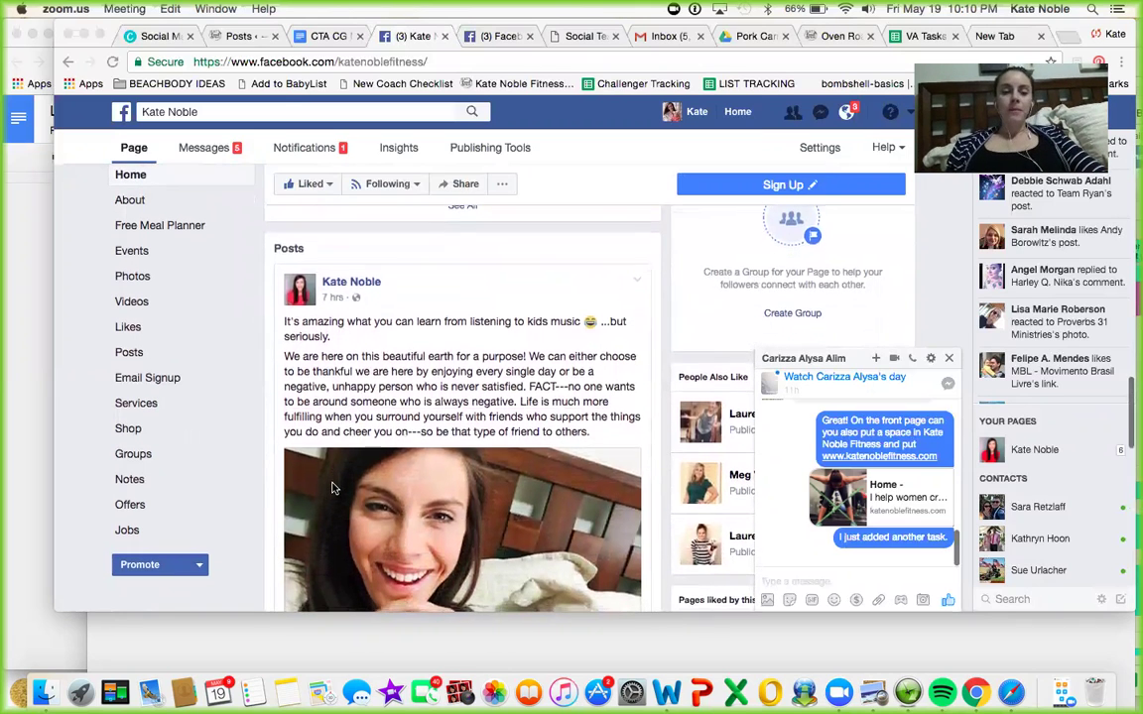
left_click(305, 330)
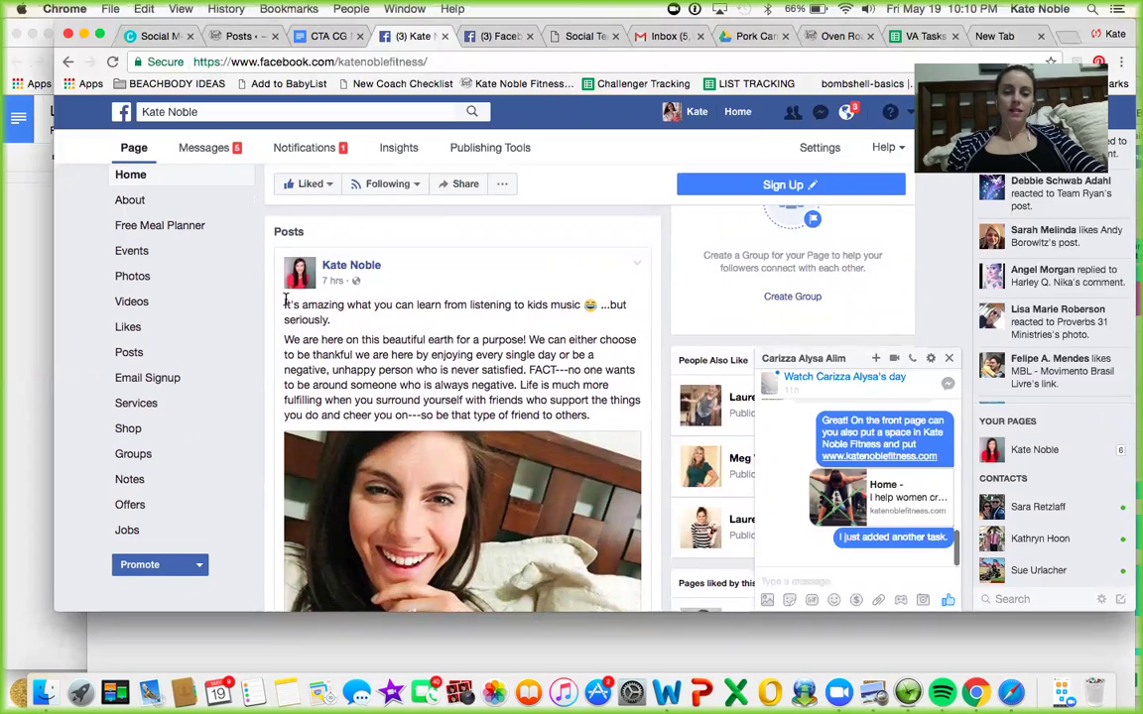
left_click_drag(285, 303, 611, 417)
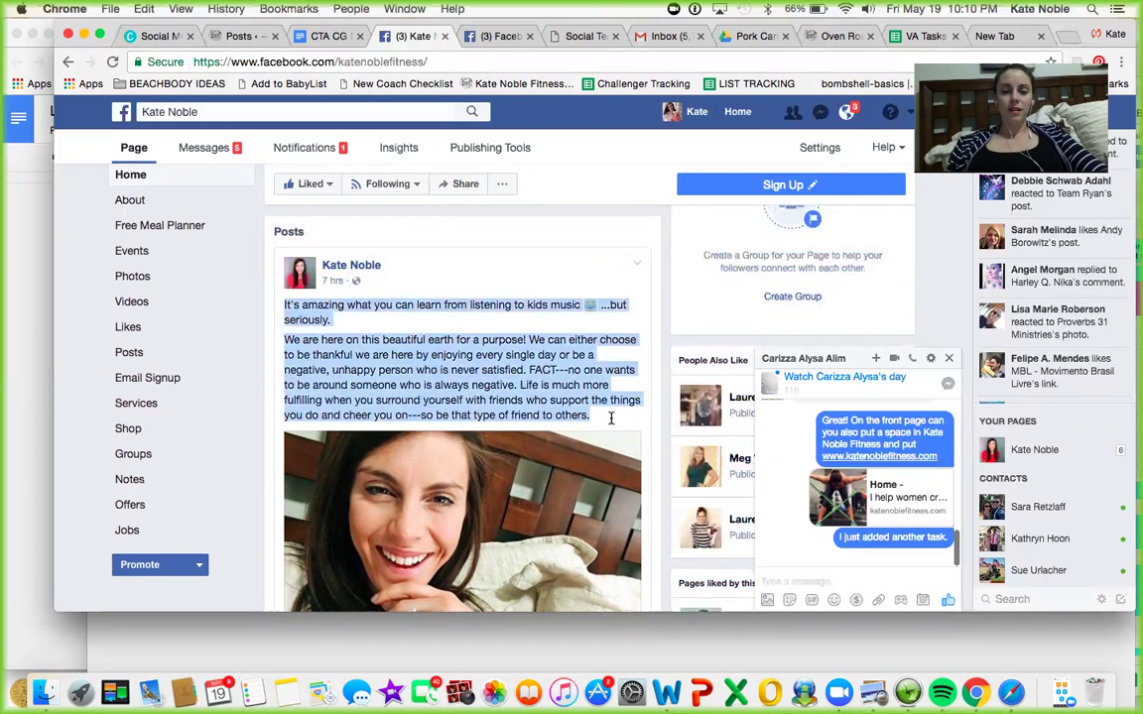
key("super+c")
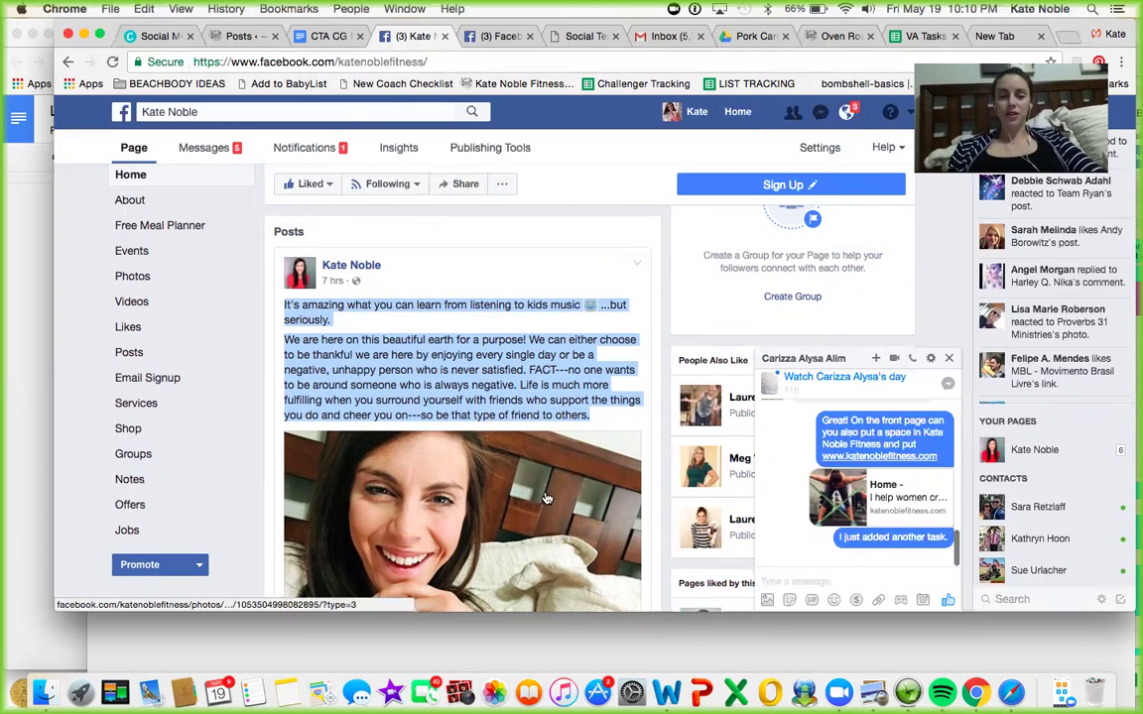
Step: Switch to the fitness website, open its WordPress dashboard and start a new blog post
left_click(214, 37)
mouse_move(144, 113)
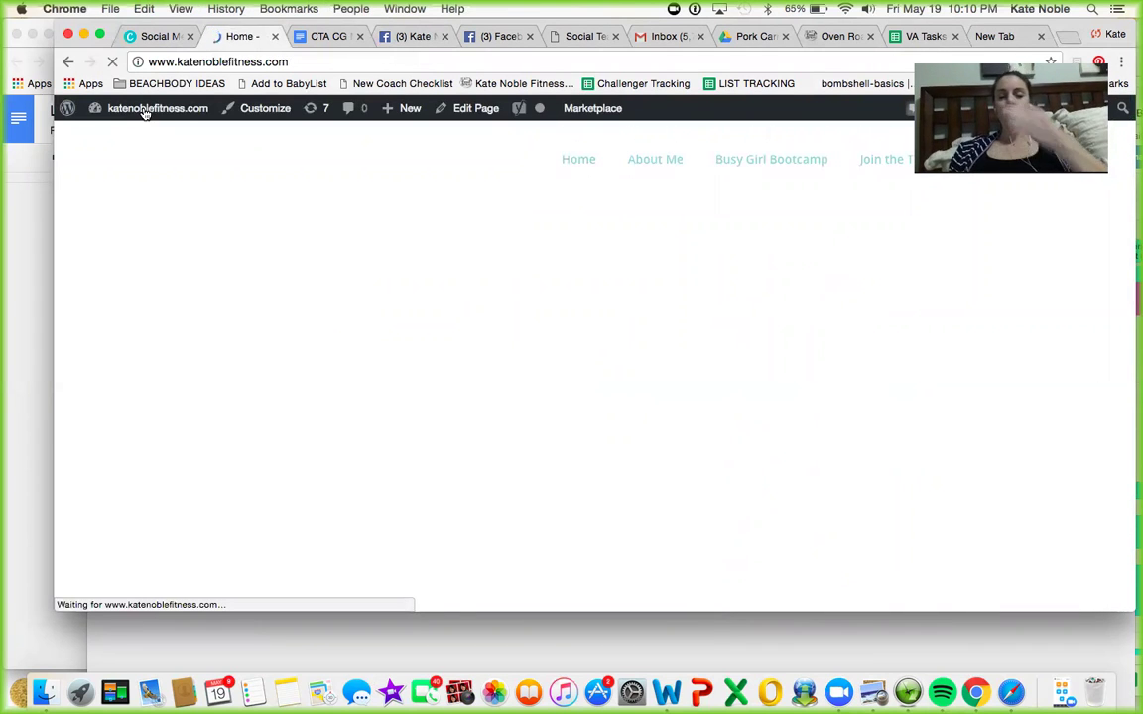
left_click(116, 143)
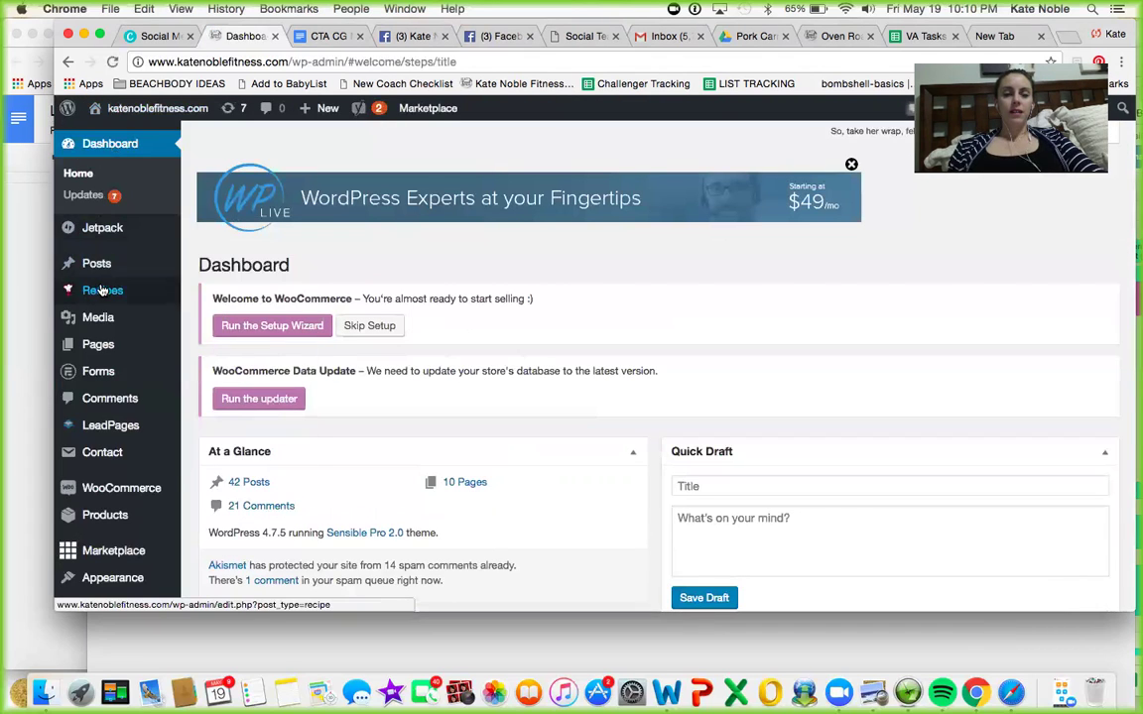
mouse_move(93, 266)
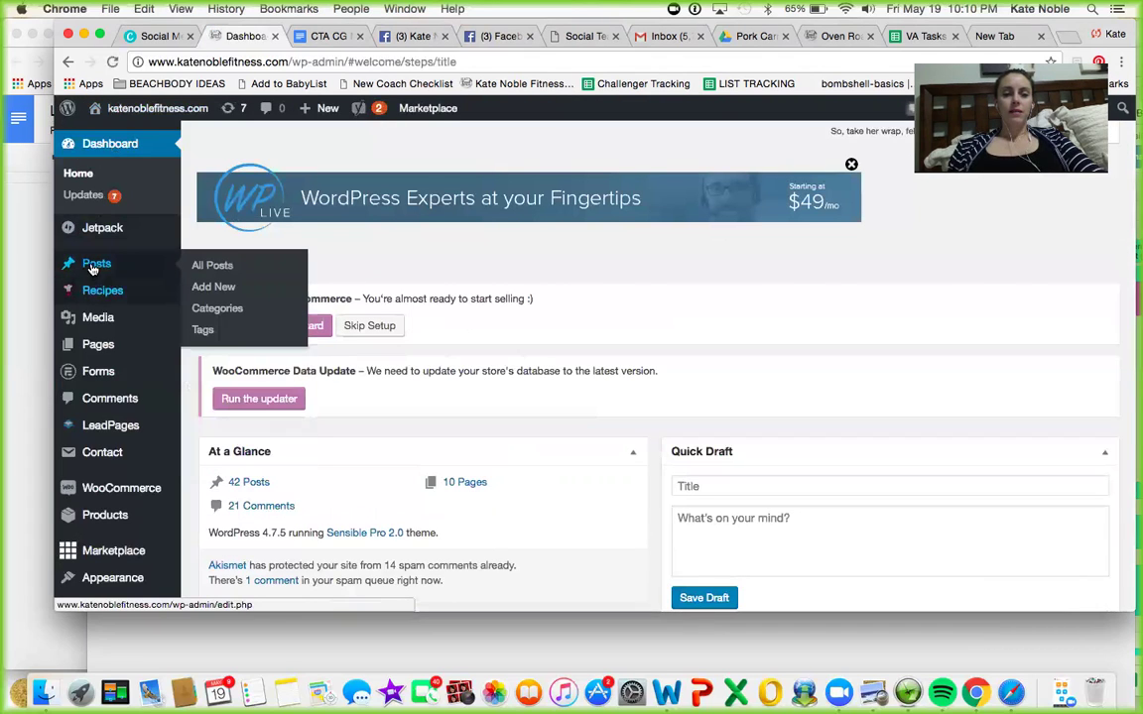
left_click(204, 297)
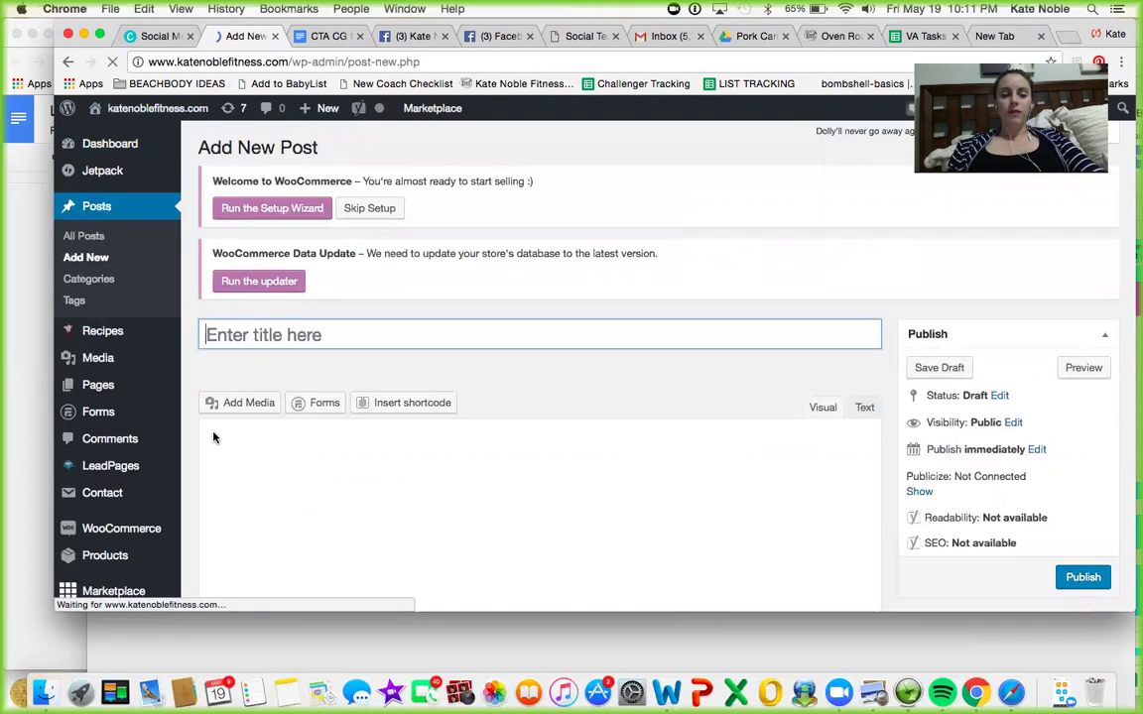
Step: Paste the copied Facebook post text into the body of the new blog post
left_click(246, 520)
key("cmd+v")
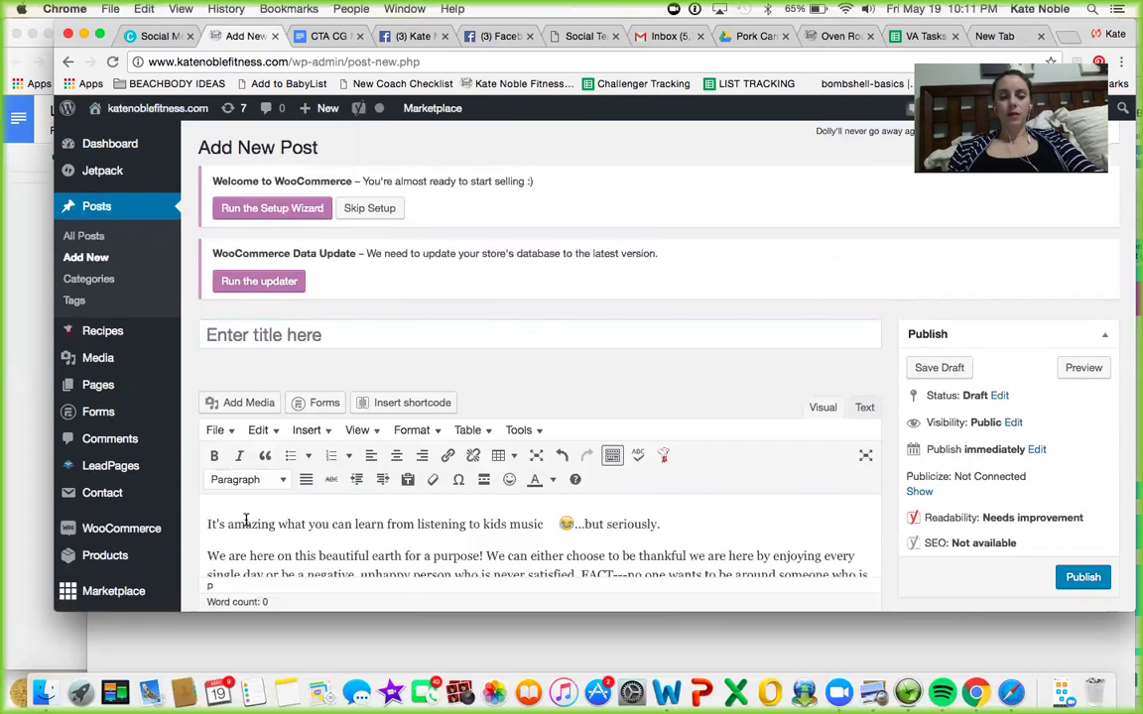
scroll(246, 520, "down", 1)
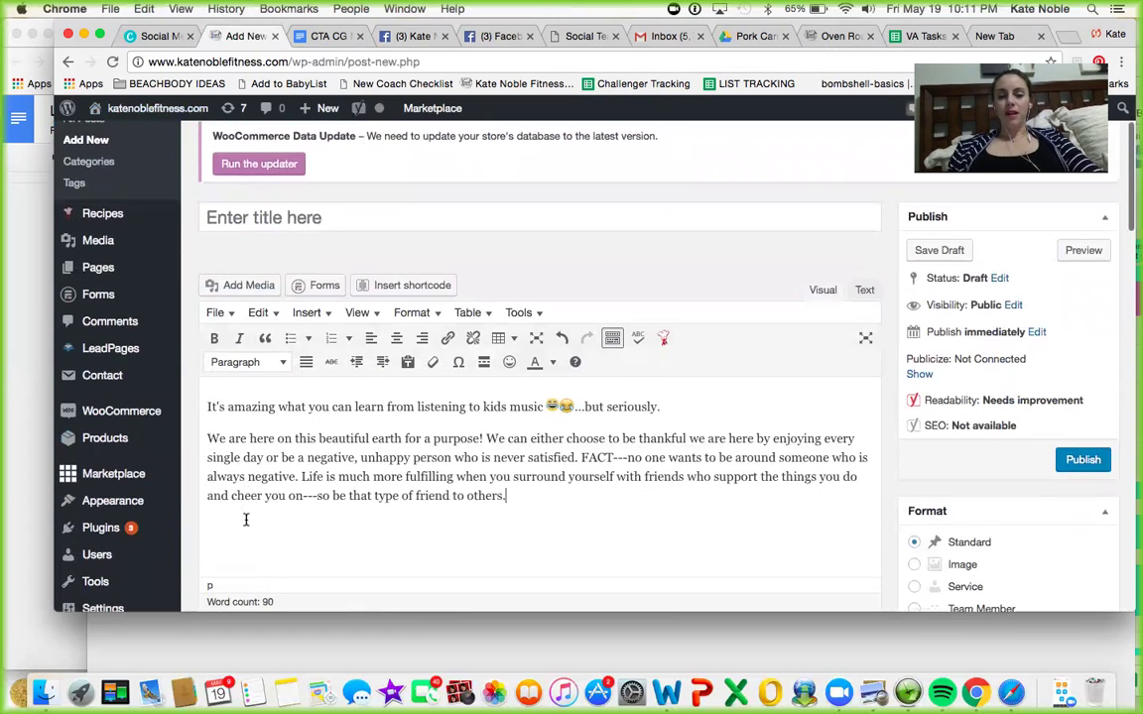
scroll(246, 519, "down", 2)
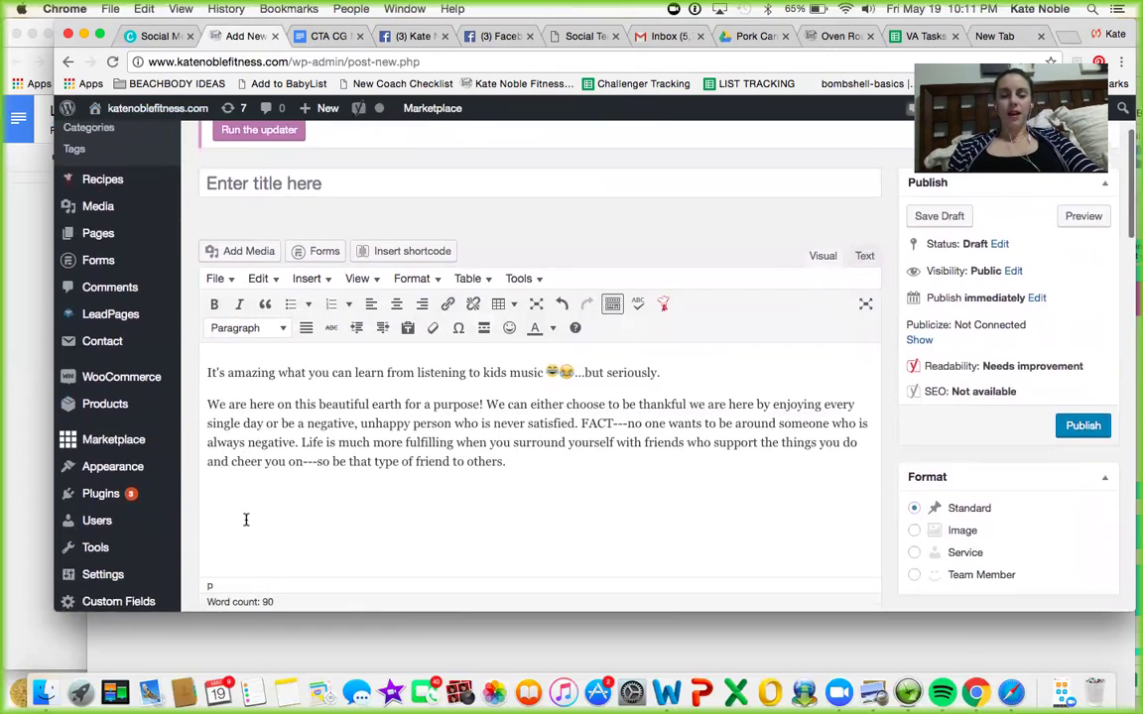
scroll(246, 520, "up", 1)
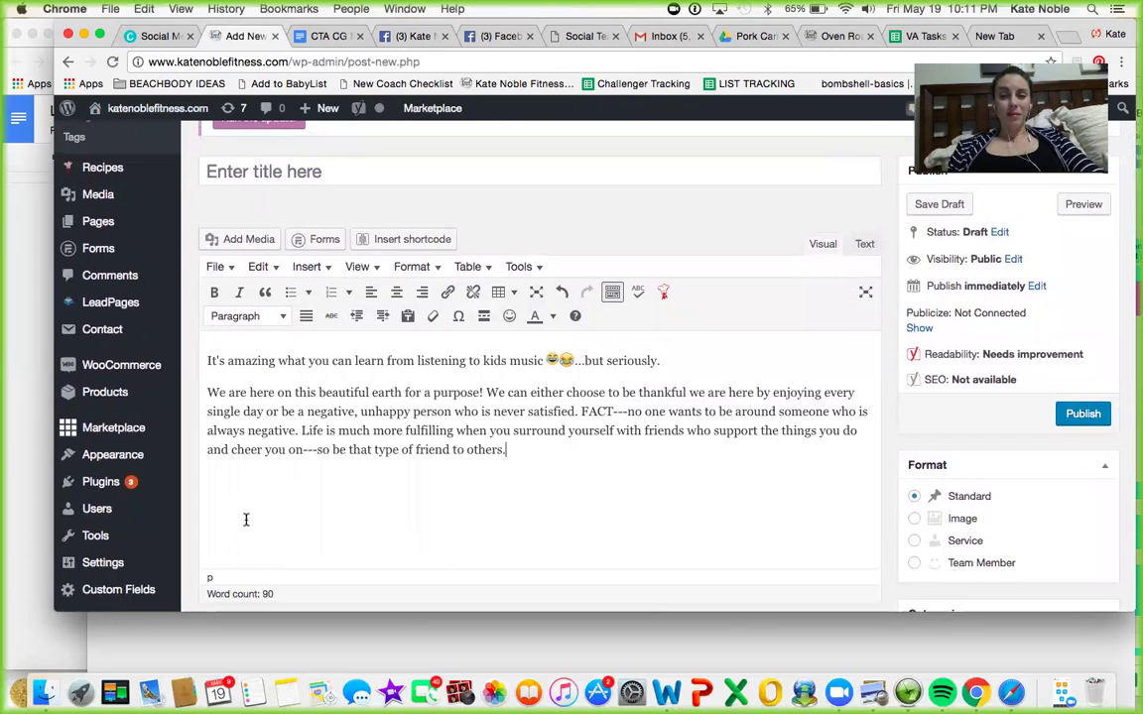
scroll(246, 520, "down", 1)
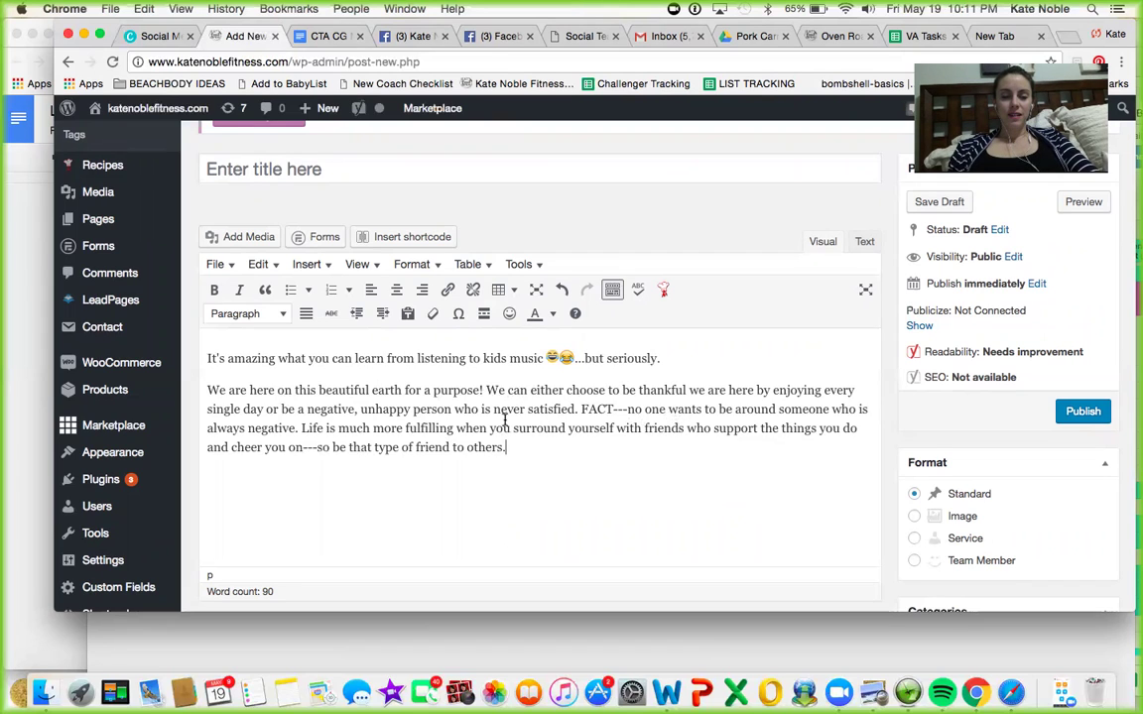
left_click(282, 166)
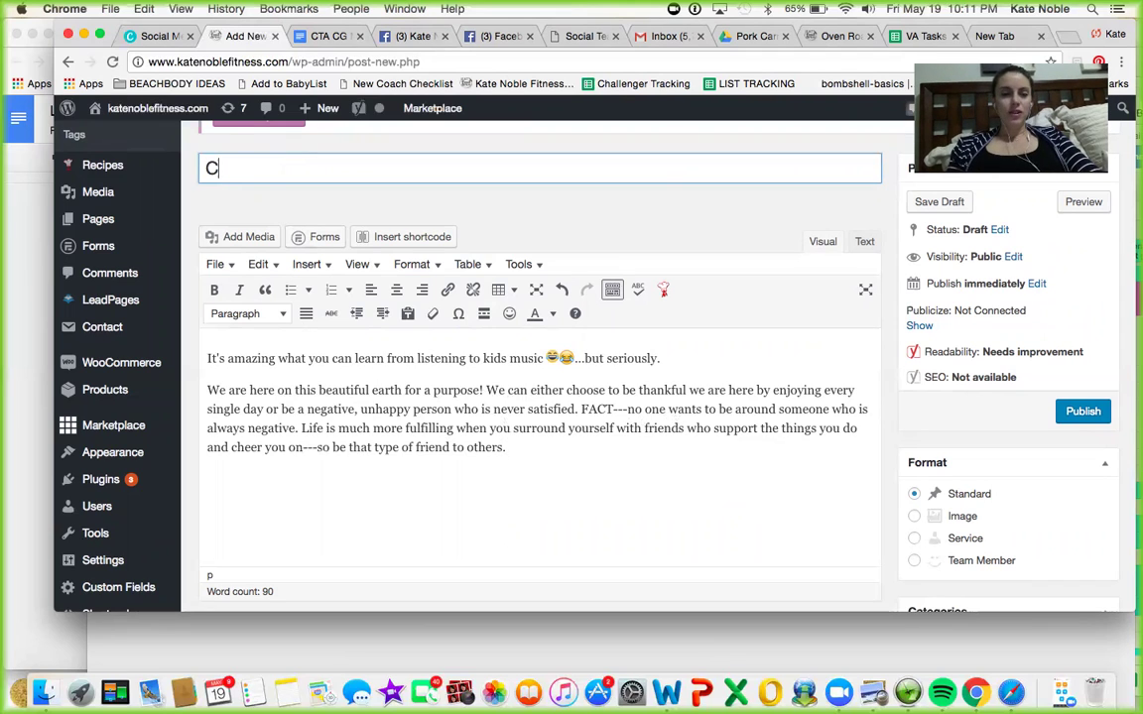
type("Choo")
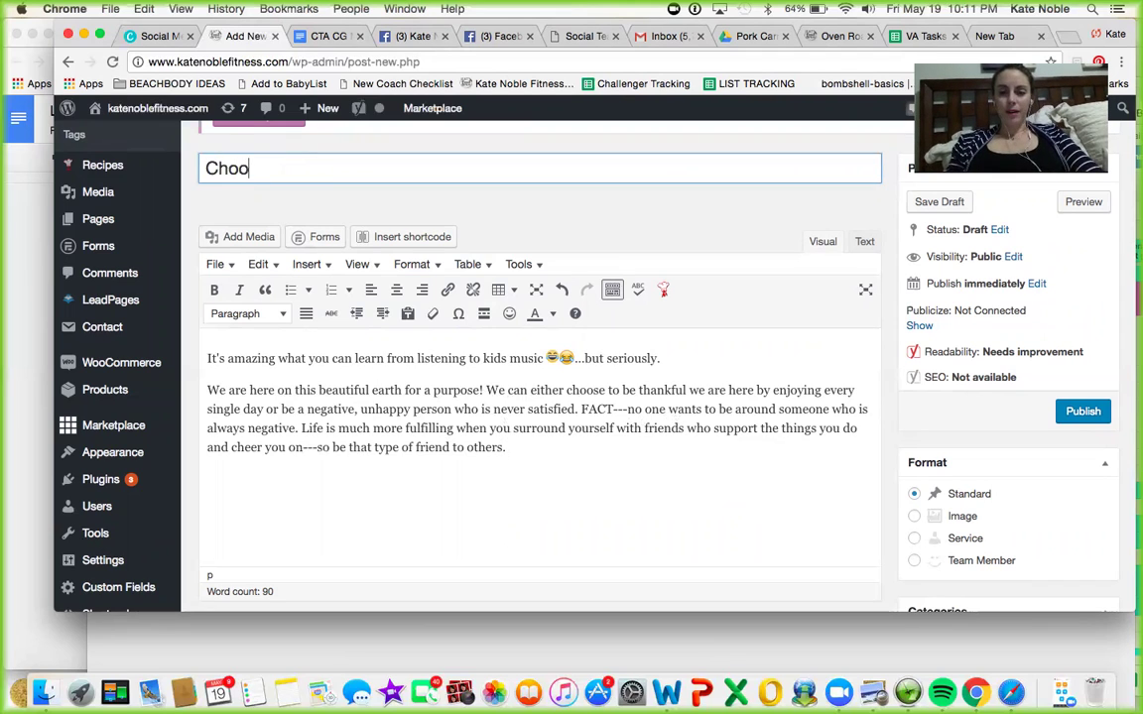
key("BackSpace")
key("BackSpace")
key("BackSpace")
type("Enjo")
key("BackSpace")
type("joy")
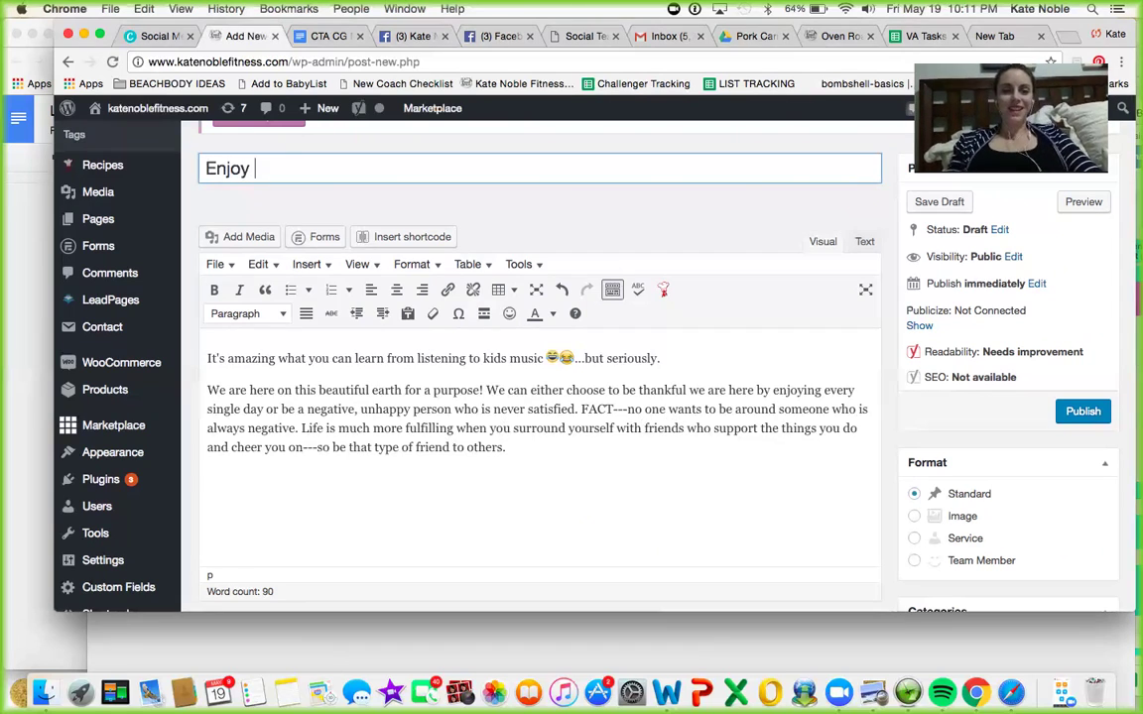
type(" Every Single")
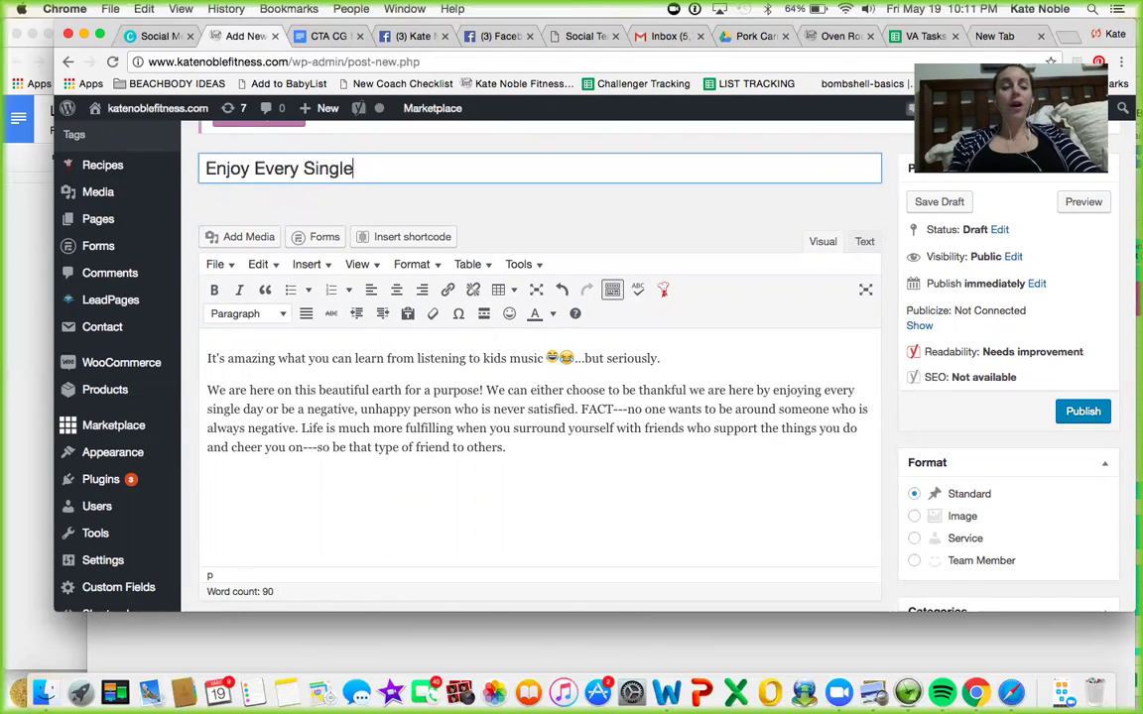
key("BackSpace")
key("BackSpace")
key("BackSpace")
key("BackSpace")
key("BackSpace")
key("BackSpace")
key("BackSpace")
key("BackSpace")
key("BackSpace")
key("BackSpace")
key("BackSpace")
key("BackSpace")
key("BackSpace")
key("BackSpace")
key("BackSpace")
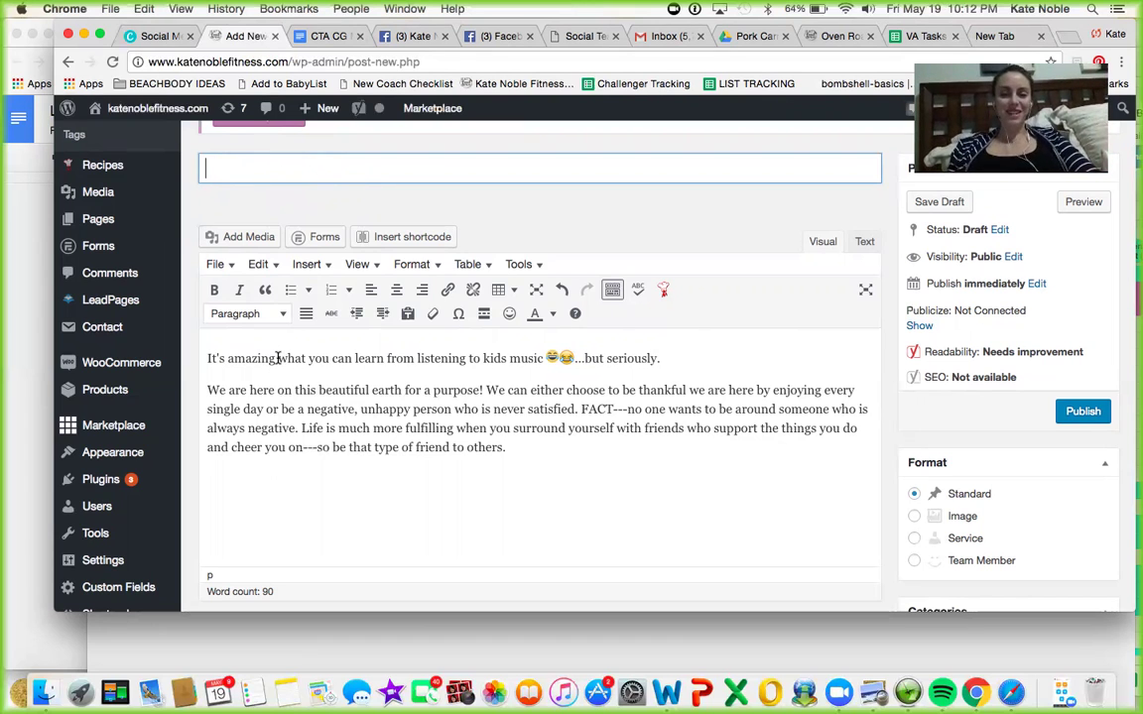
Step: Title the blog post "Lesson from Kids Music" and return to the end of the body text
type("Lesson from ")
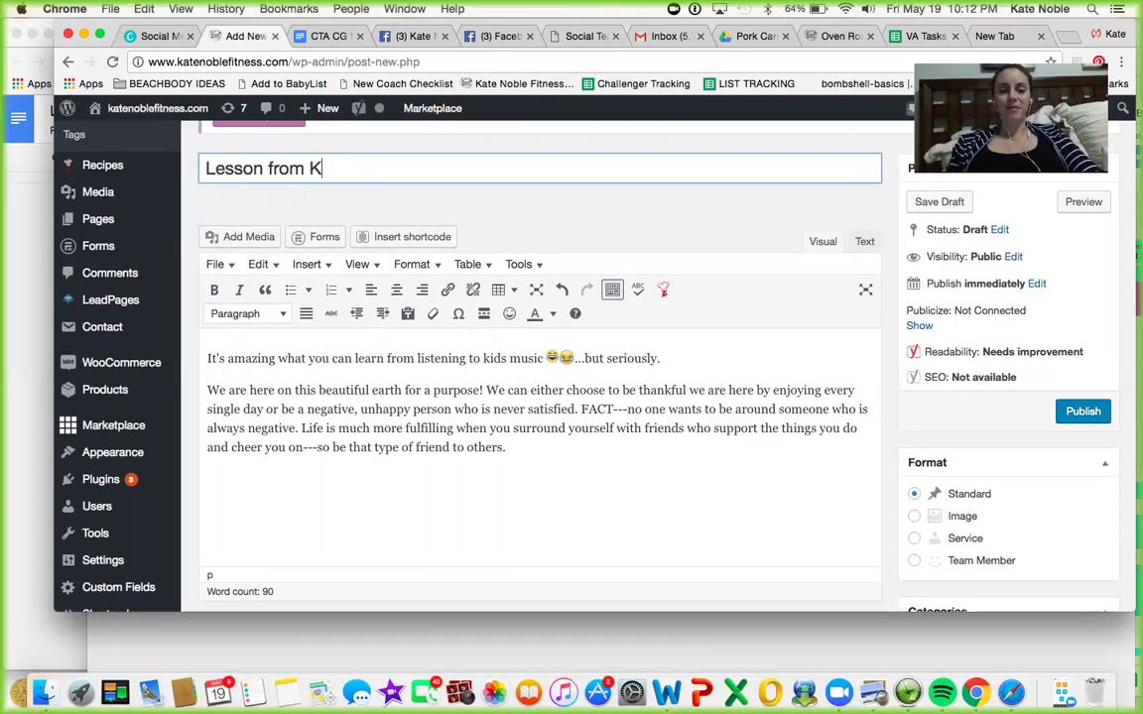
type("Kids Music")
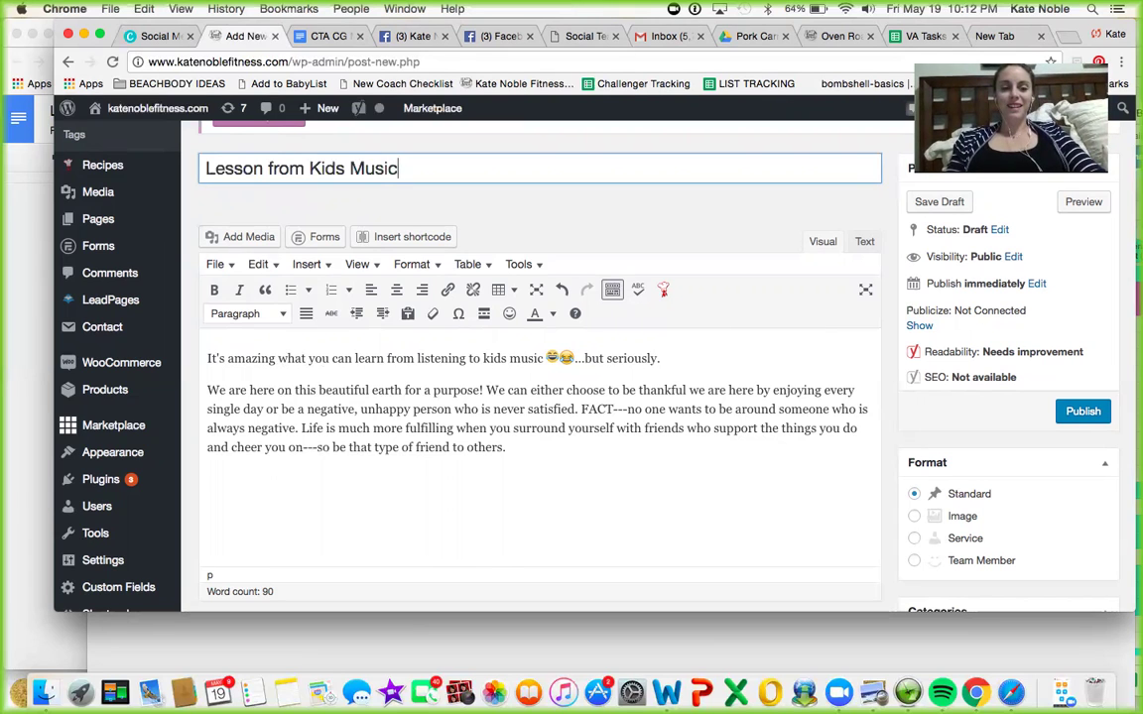
left_click(428, 472)
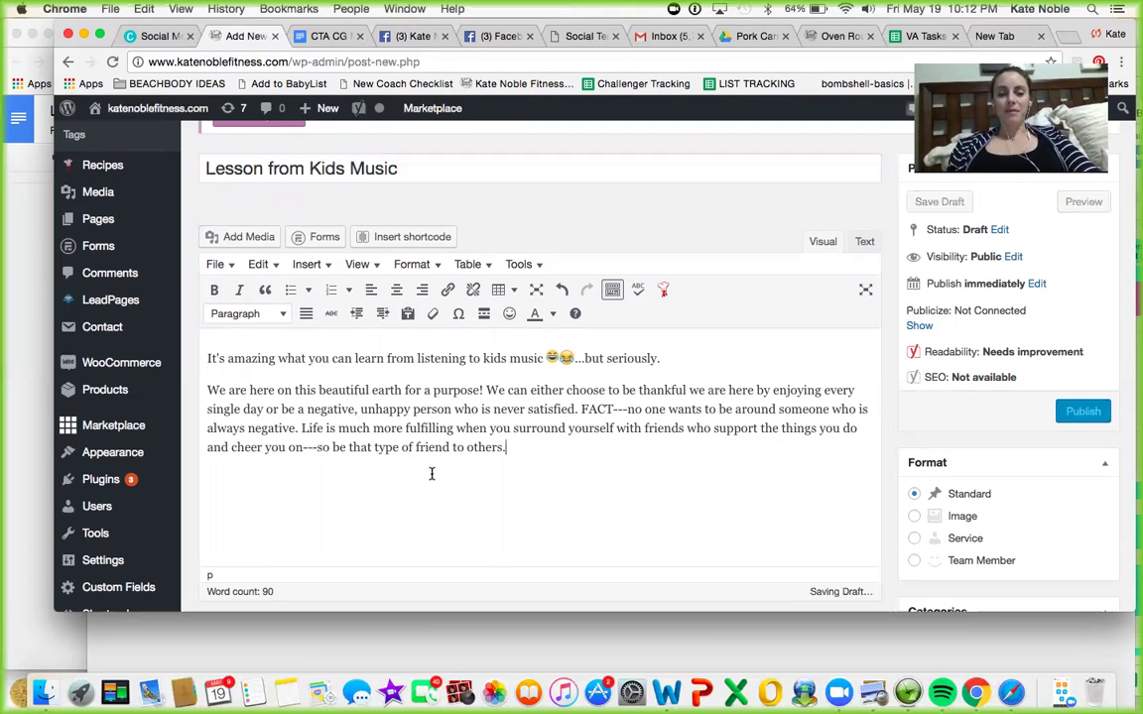
Step: Look through the option sections below the new blog post's body, as far as the featured image section
scroll(431, 473, "down", 1)
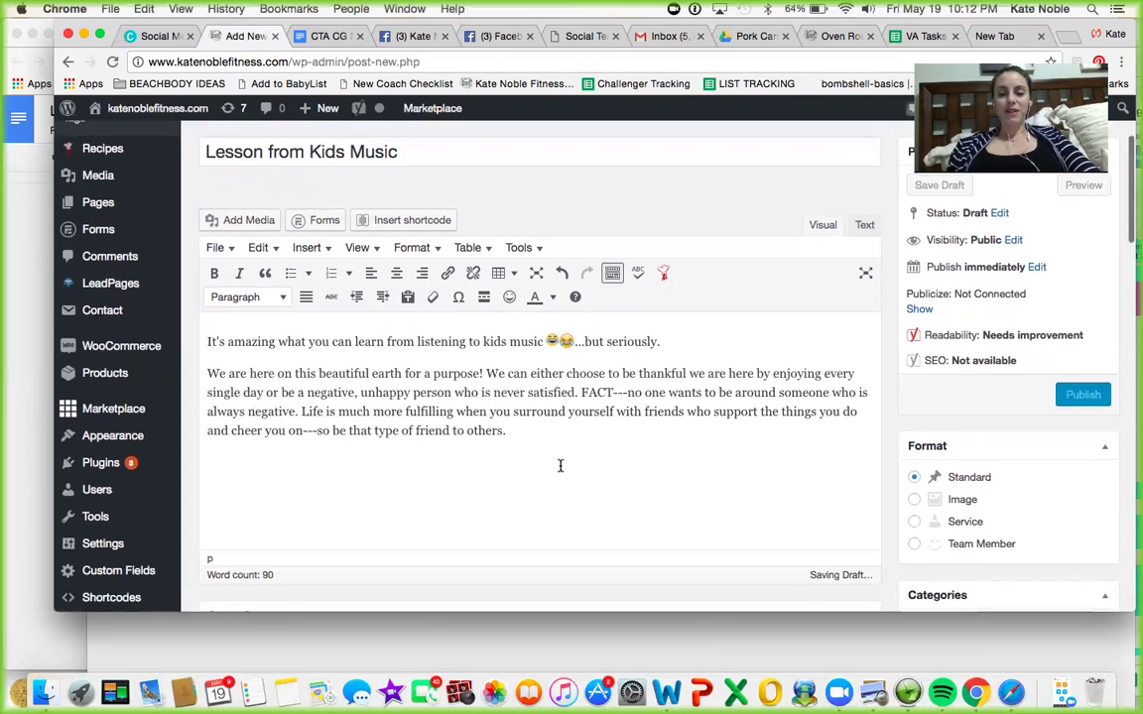
scroll(559, 465, "down", 2)
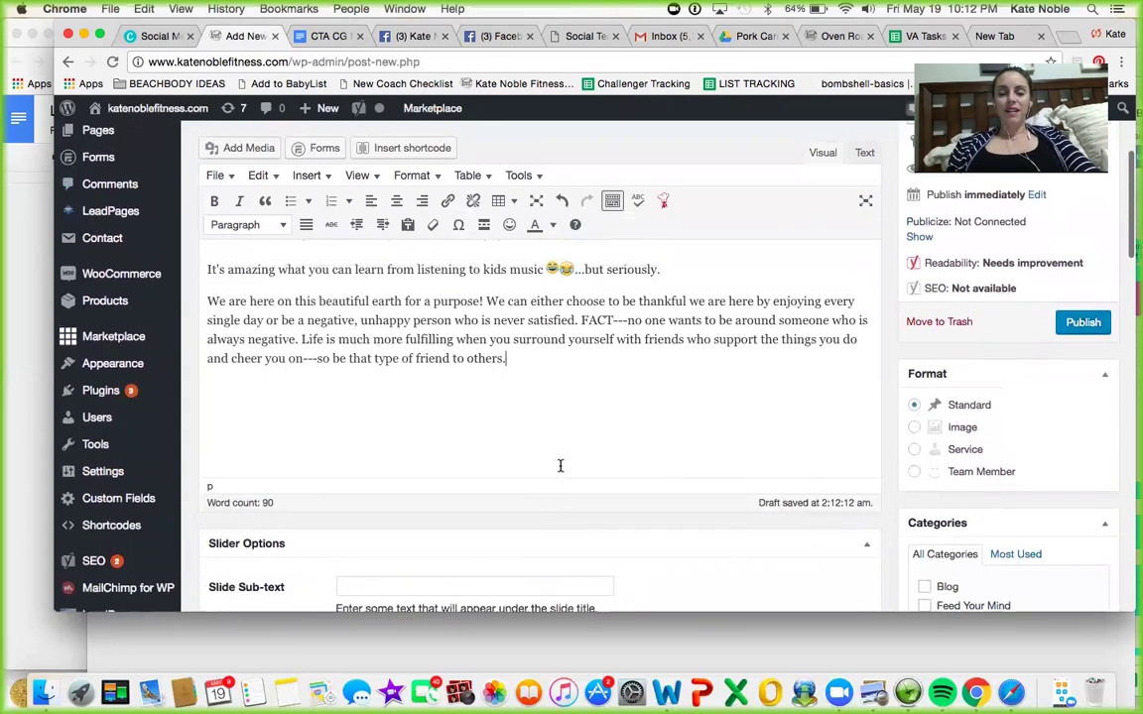
scroll(560, 465, "down", 1)
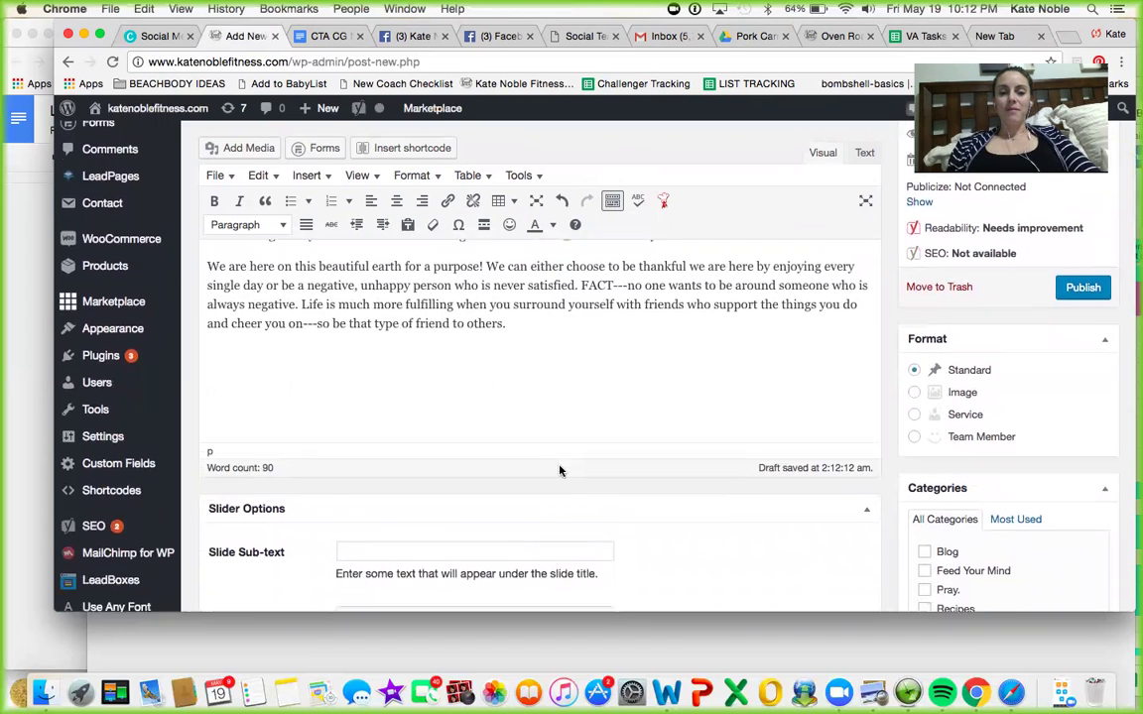
scroll(560, 465, "down", 1)
scroll(560, 465, "down", 1)
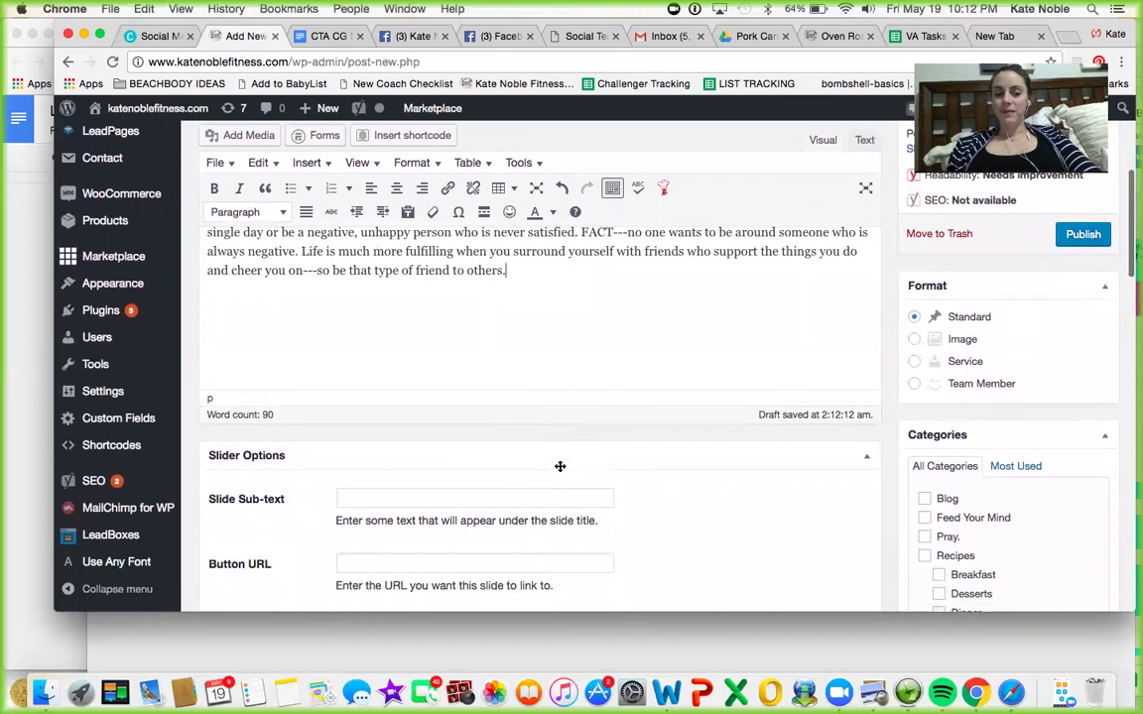
scroll(559, 466, "down", 8)
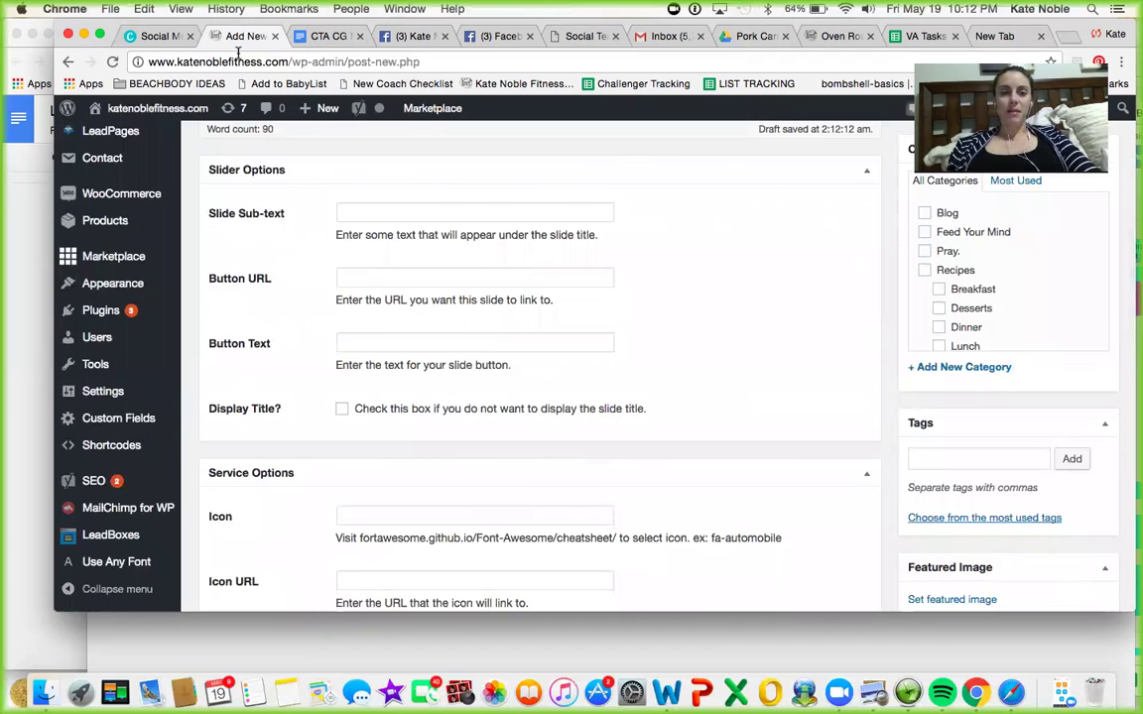
Step: Switch to the Facebook page and download the photo attached to the kids music post
left_click_drag(239, 28, 238, 101)
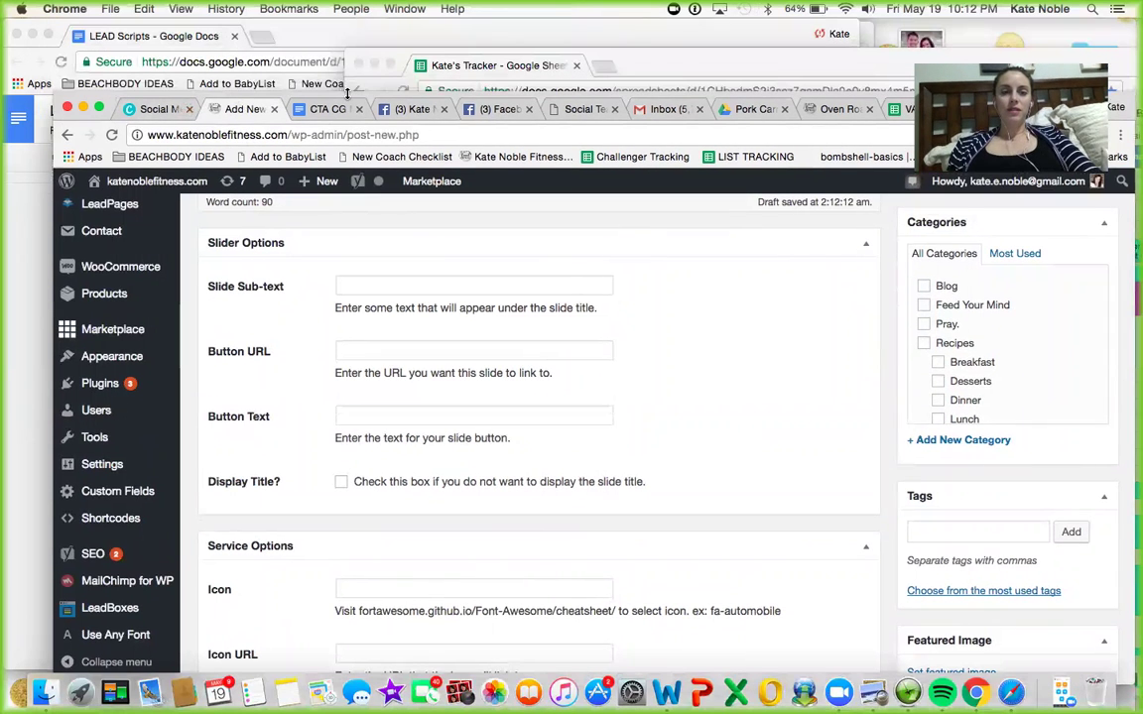
left_click(478, 111)
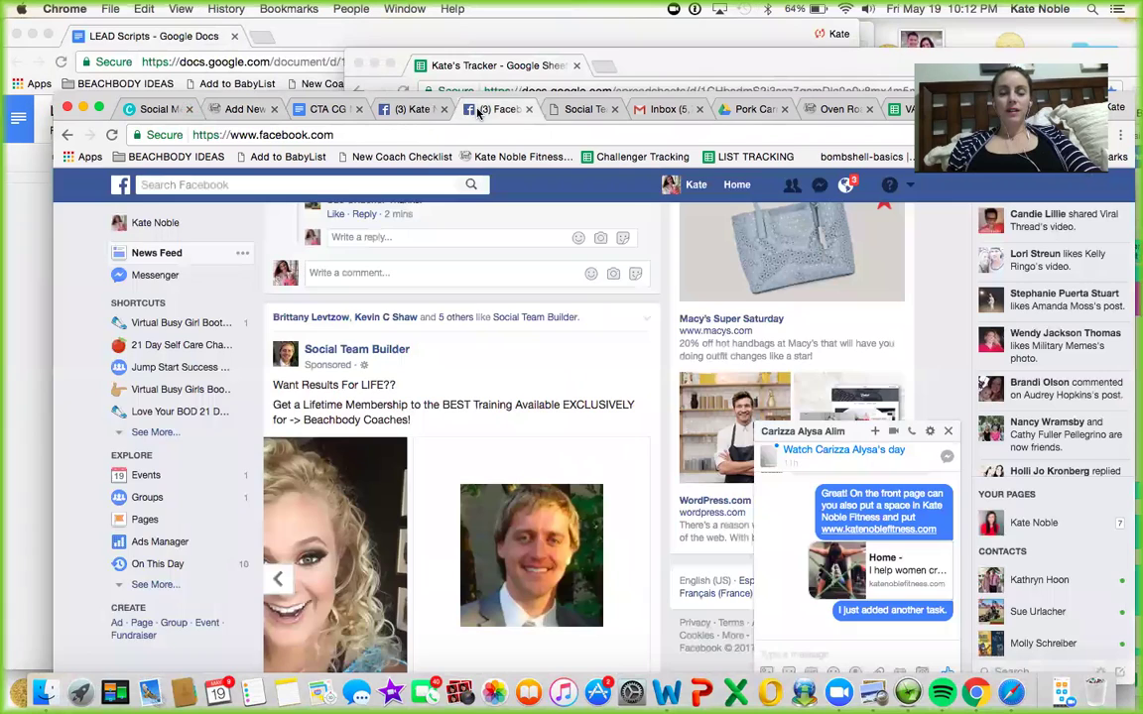
left_click(410, 110)
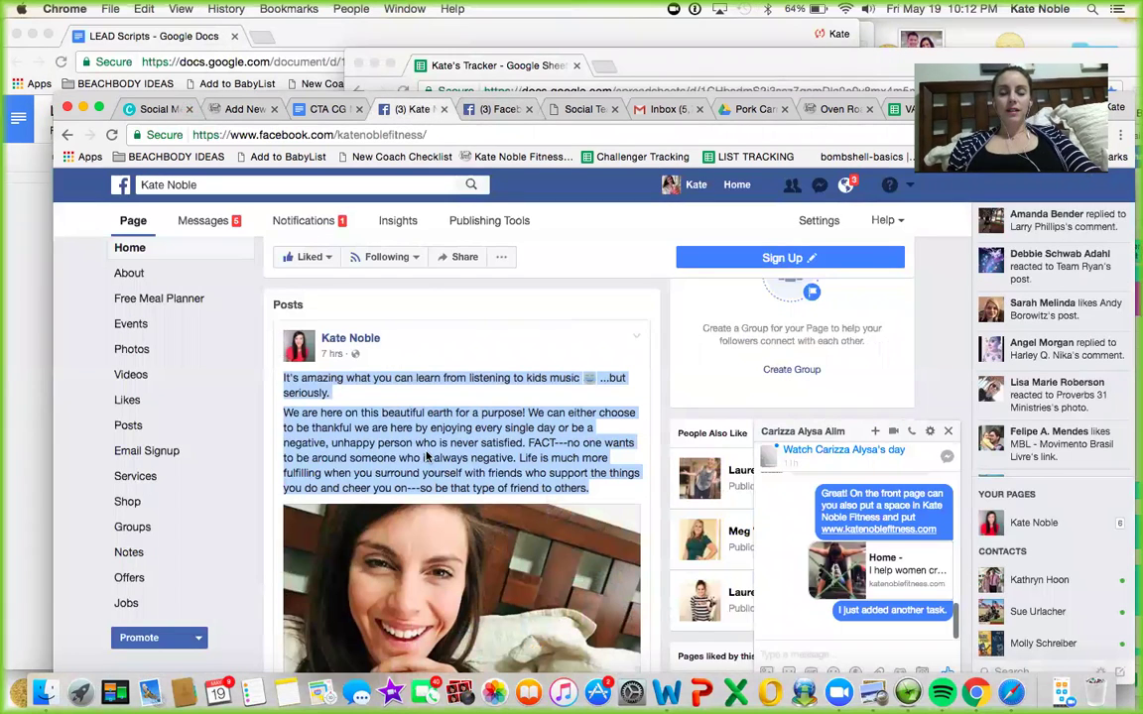
scroll(490, 536, "down", 3)
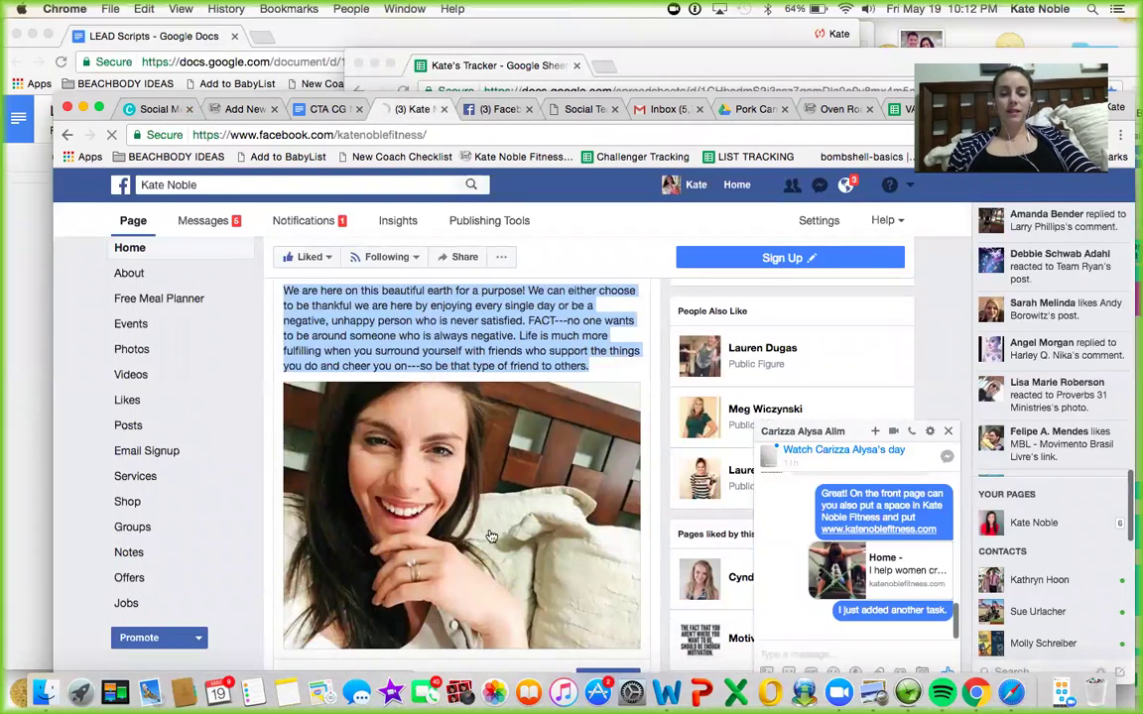
left_click(490, 536)
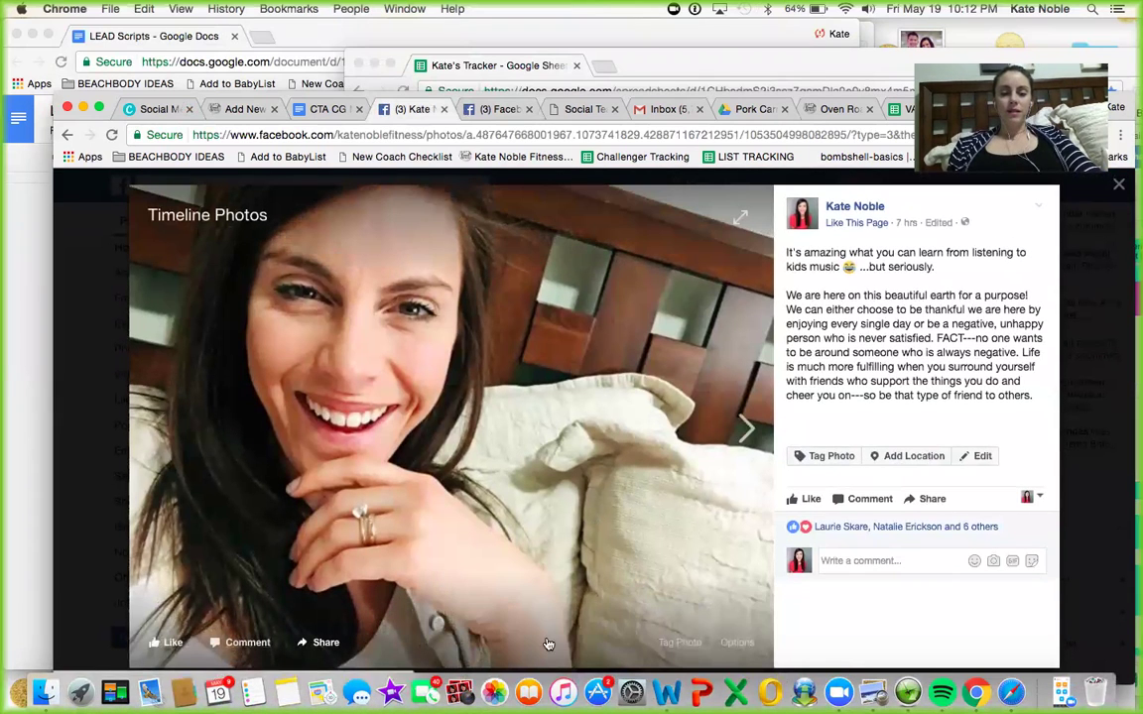
left_click(744, 643)
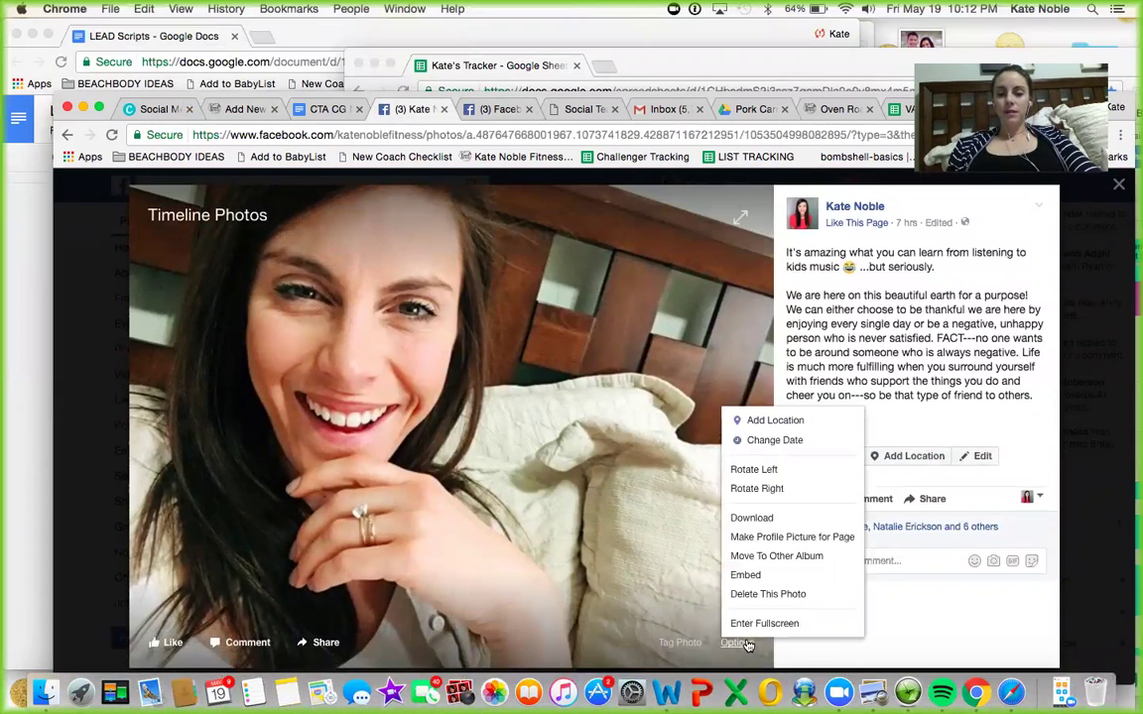
left_click(752, 517)
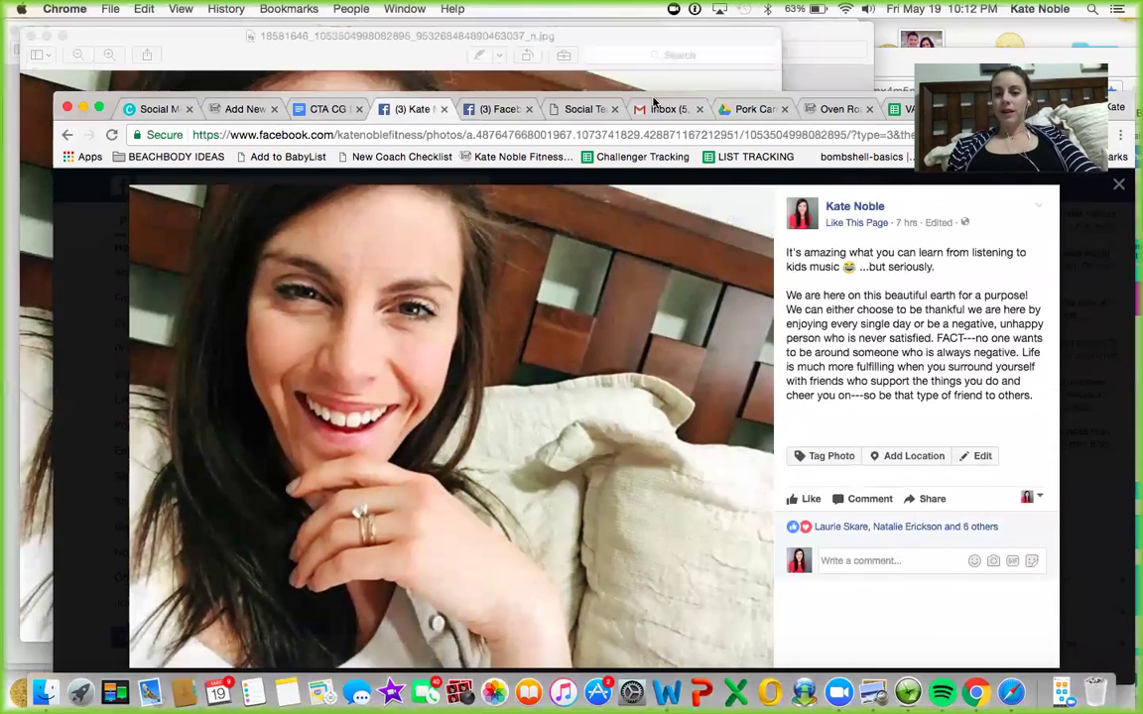
left_click(929, 396)
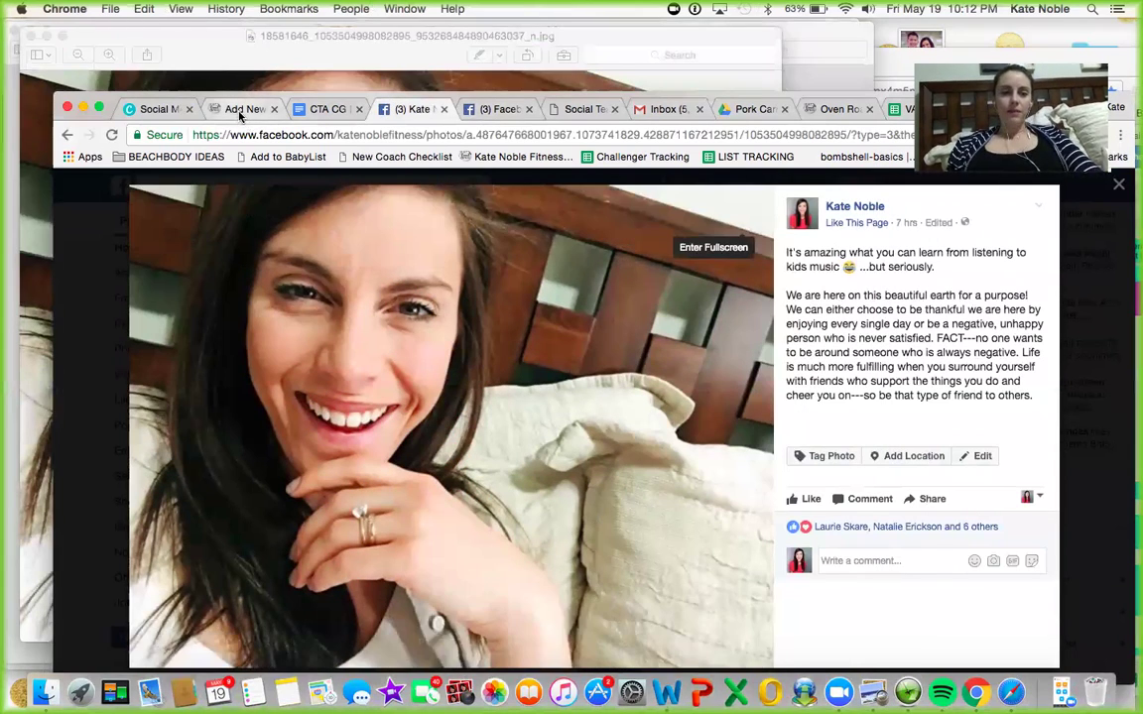
left_click(238, 109)
scroll(337, 333, "up", 5)
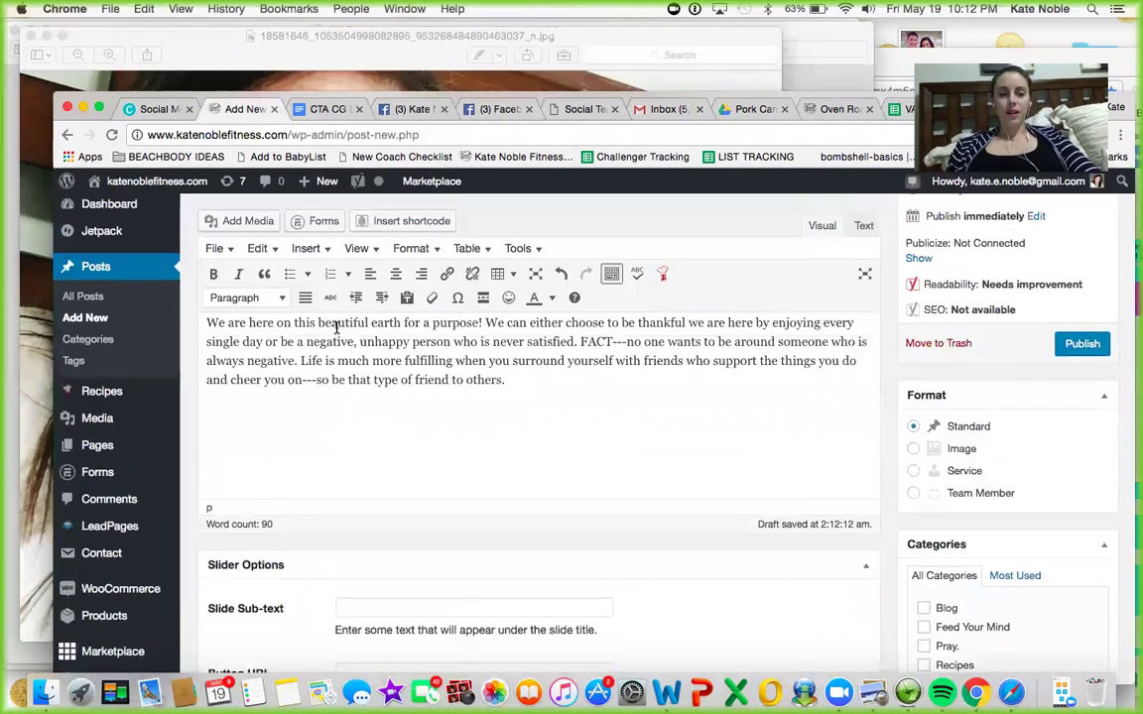
scroll(407, 394, "down", 10)
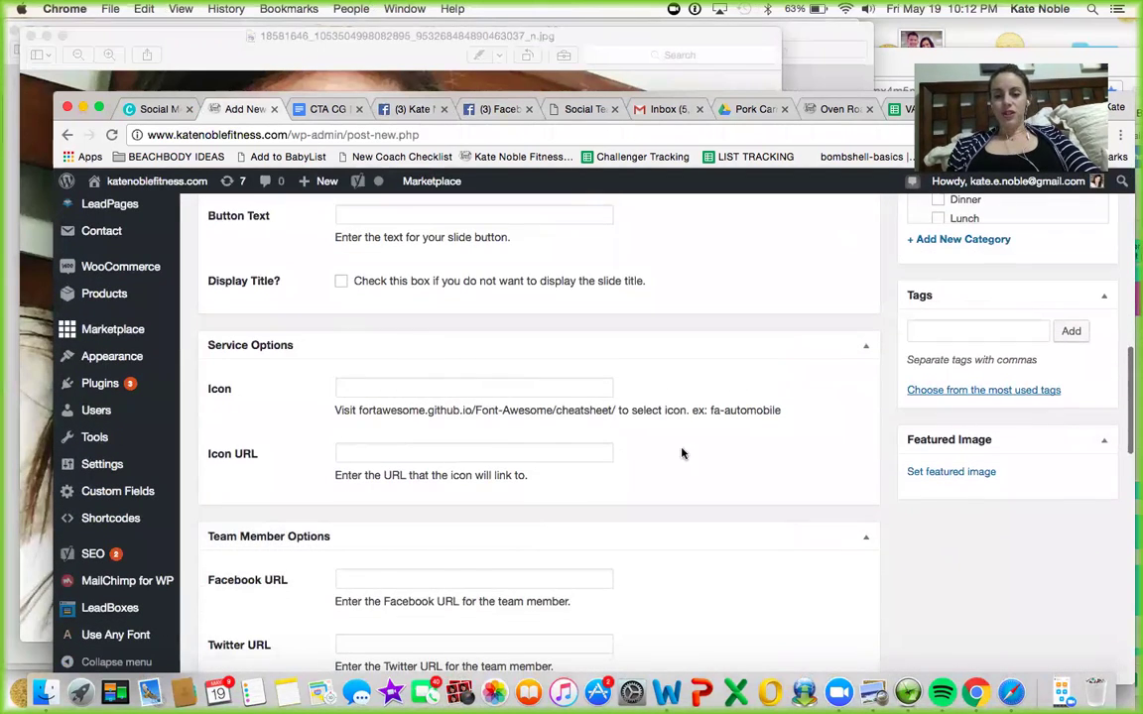
left_click(925, 473)
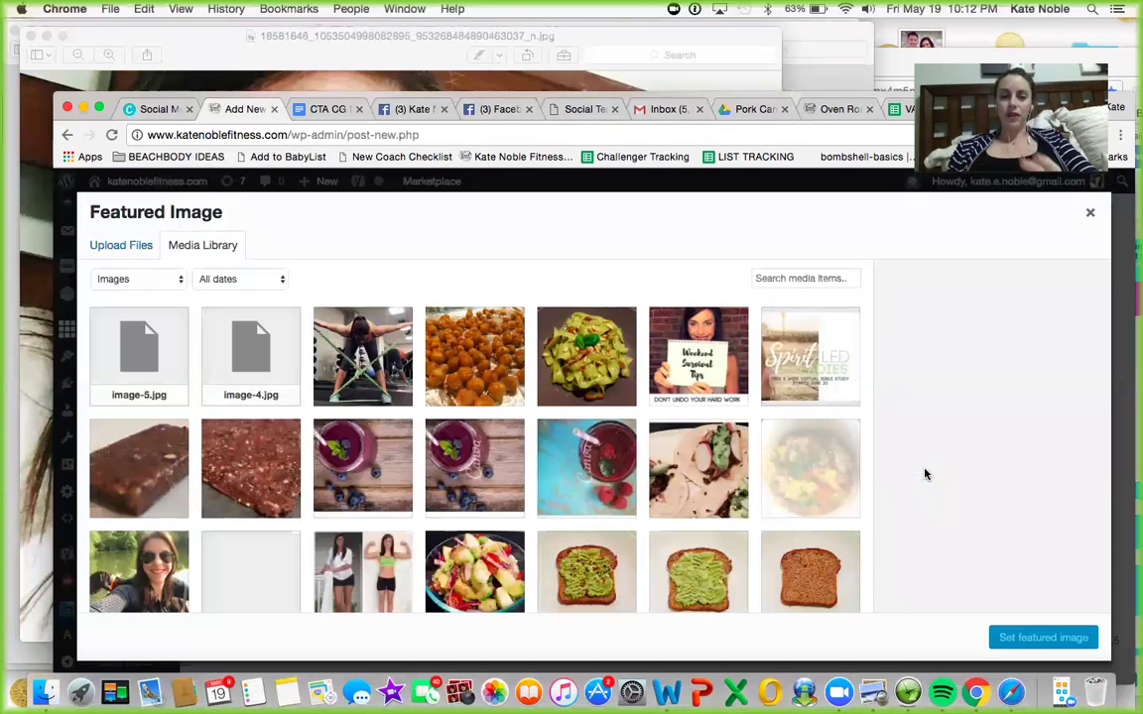
left_click(121, 254)
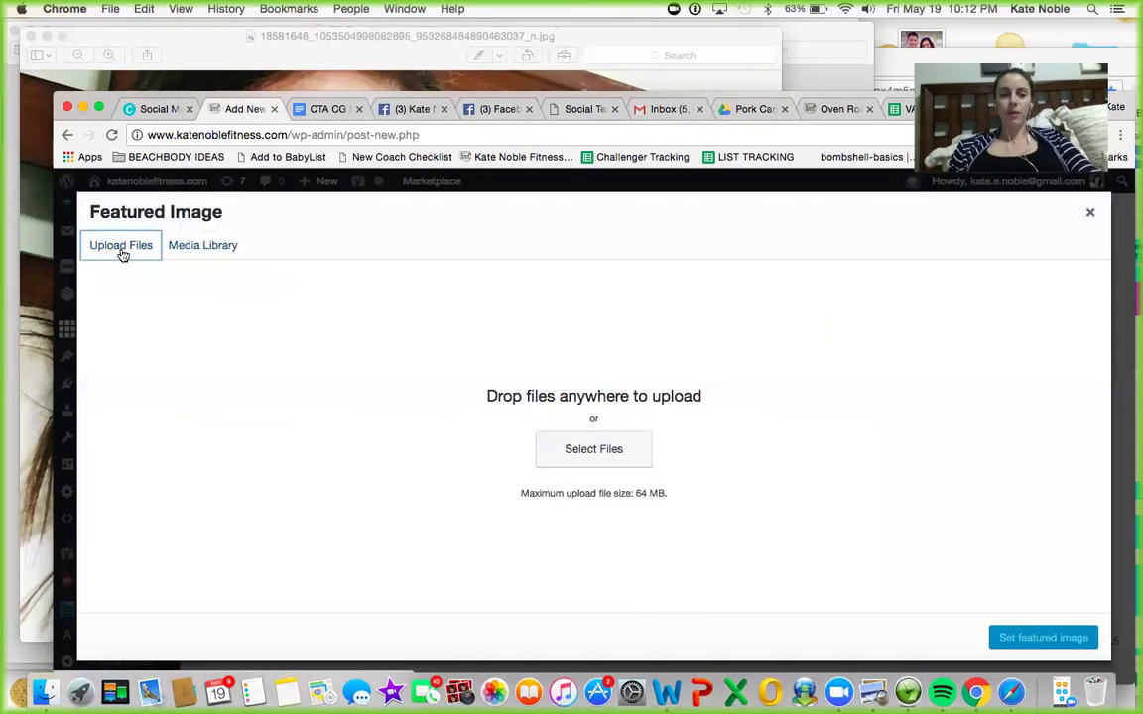
left_click(559, 454)
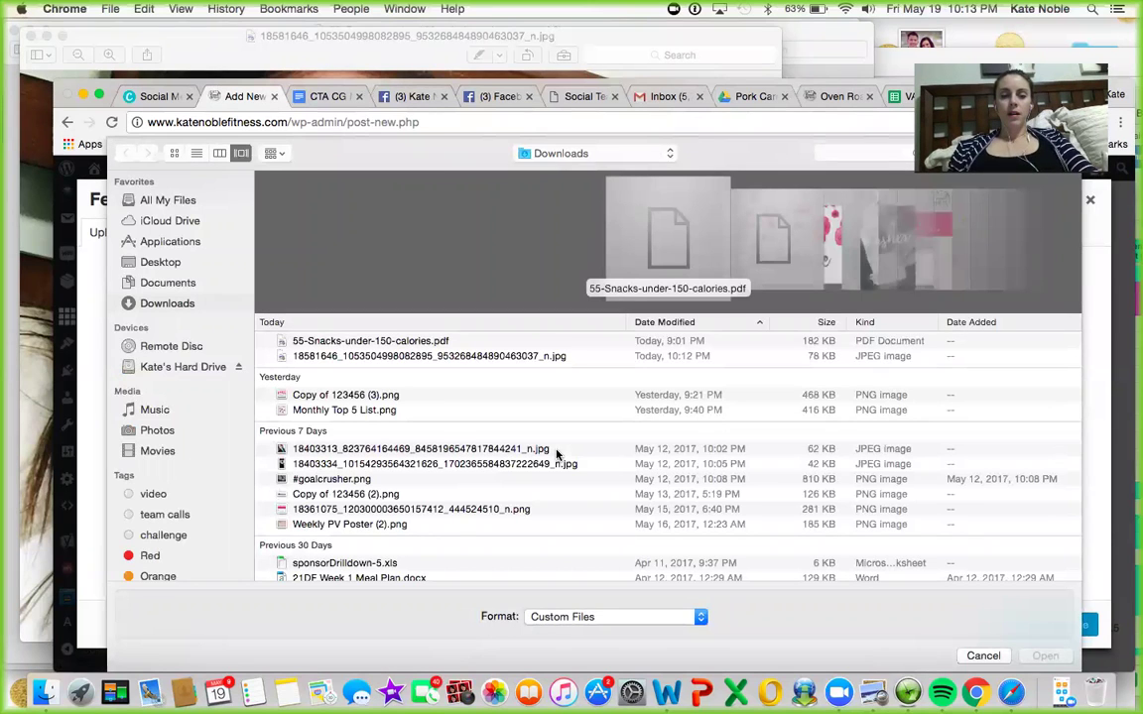
left_click(472, 359)
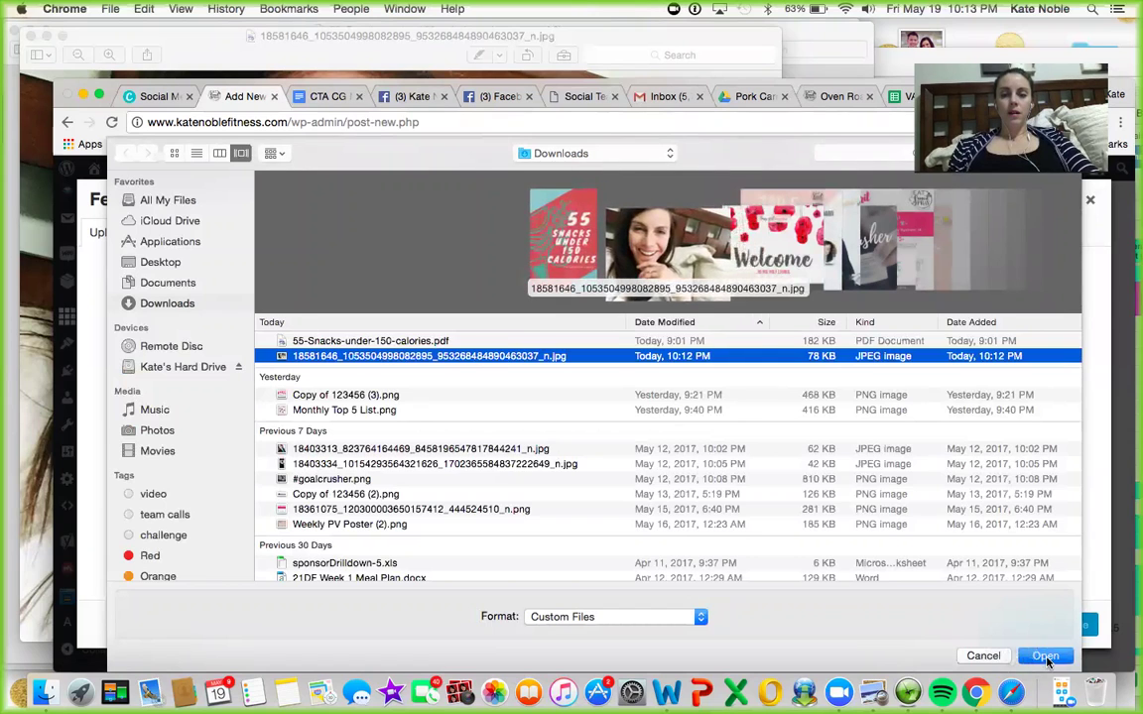
left_click(1046, 656)
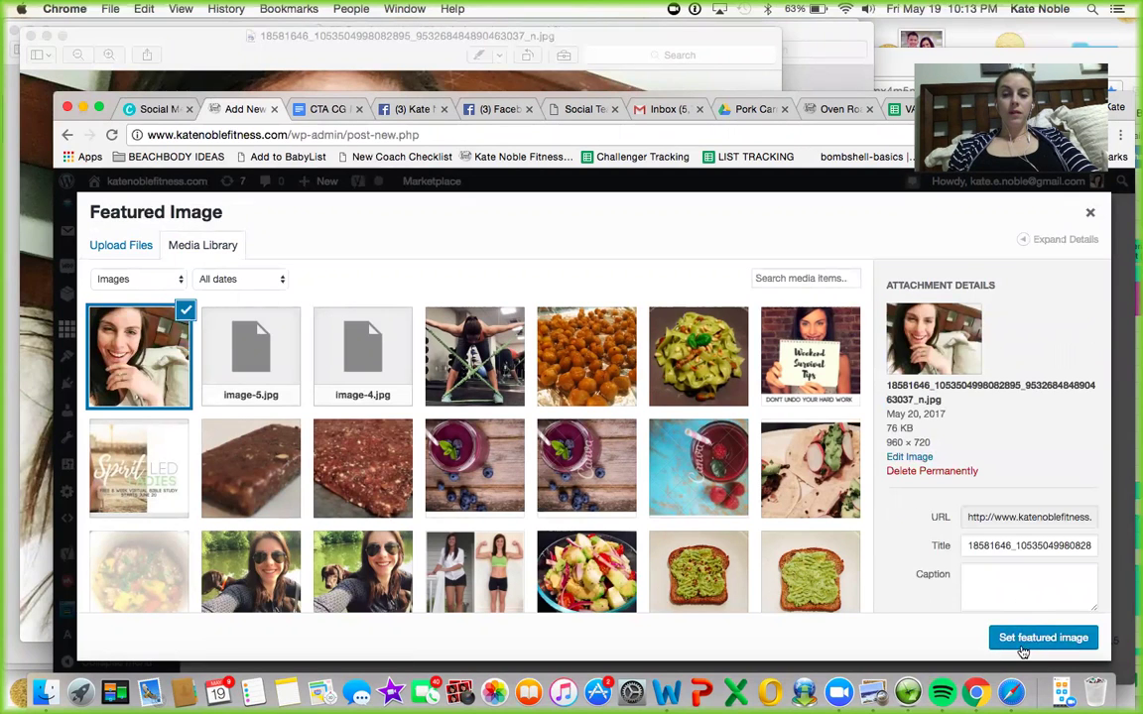
left_click(1023, 647)
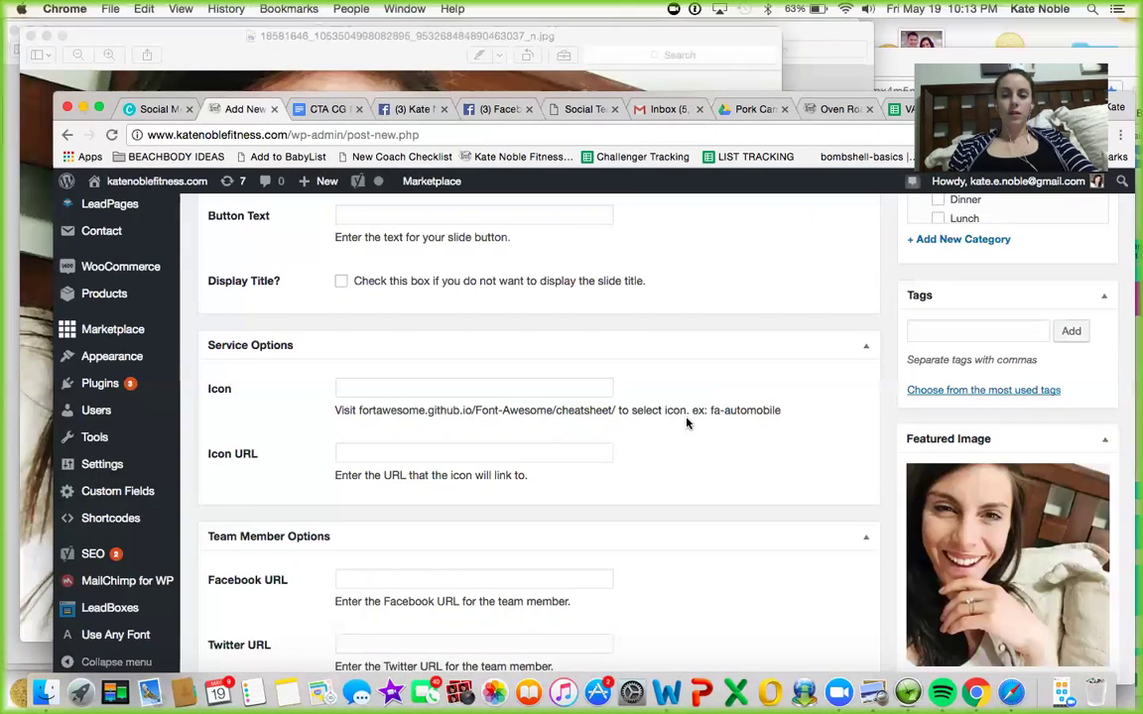
Step: Assign the blog post to the Blog category
scroll(684, 418, "up", 10)
scroll(684, 418, "up", 4)
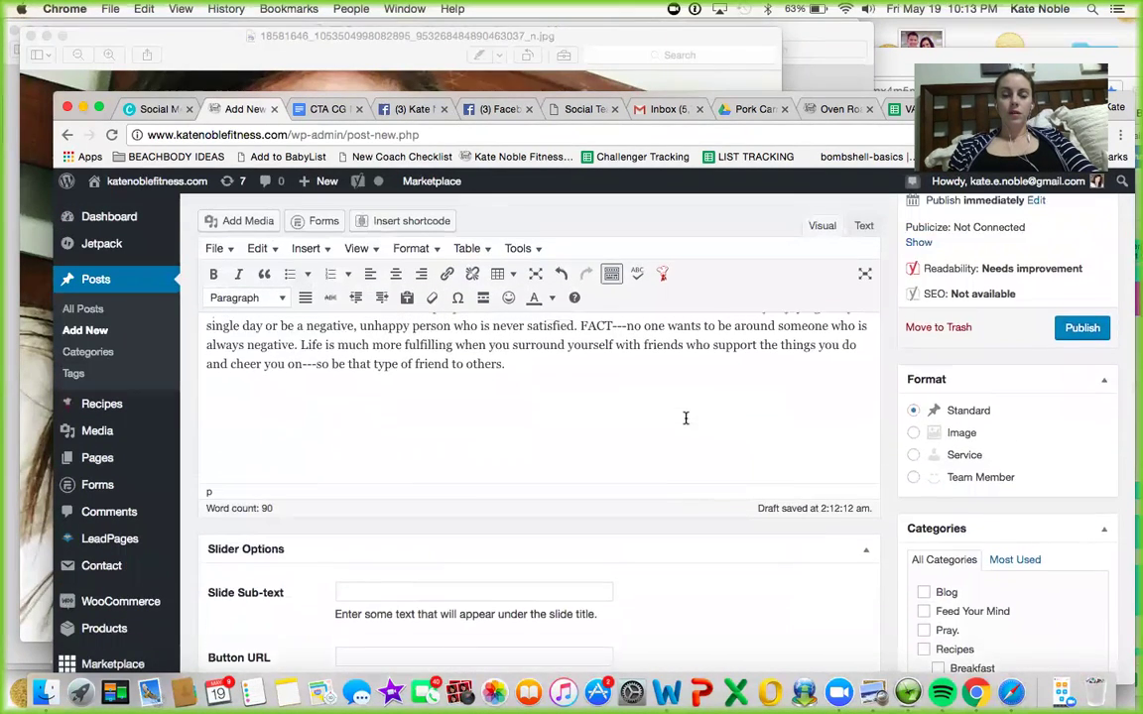
scroll(648, 393, "up", 5)
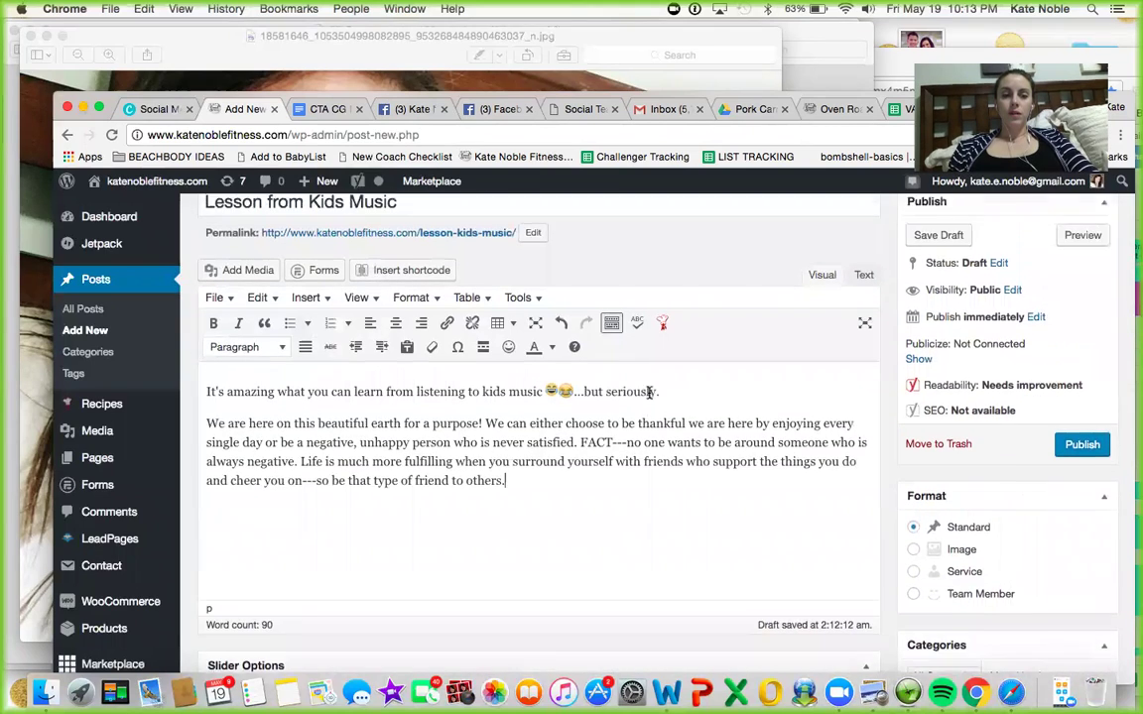
scroll(649, 397, "down", 5)
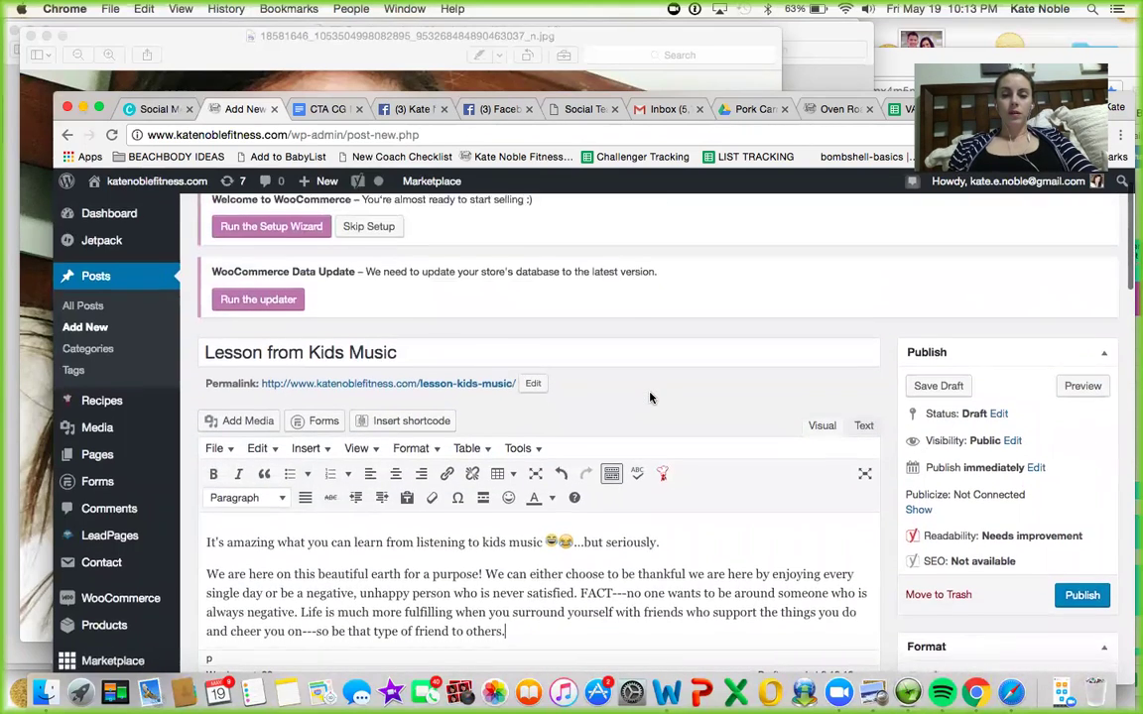
scroll(649, 395, "down", 3)
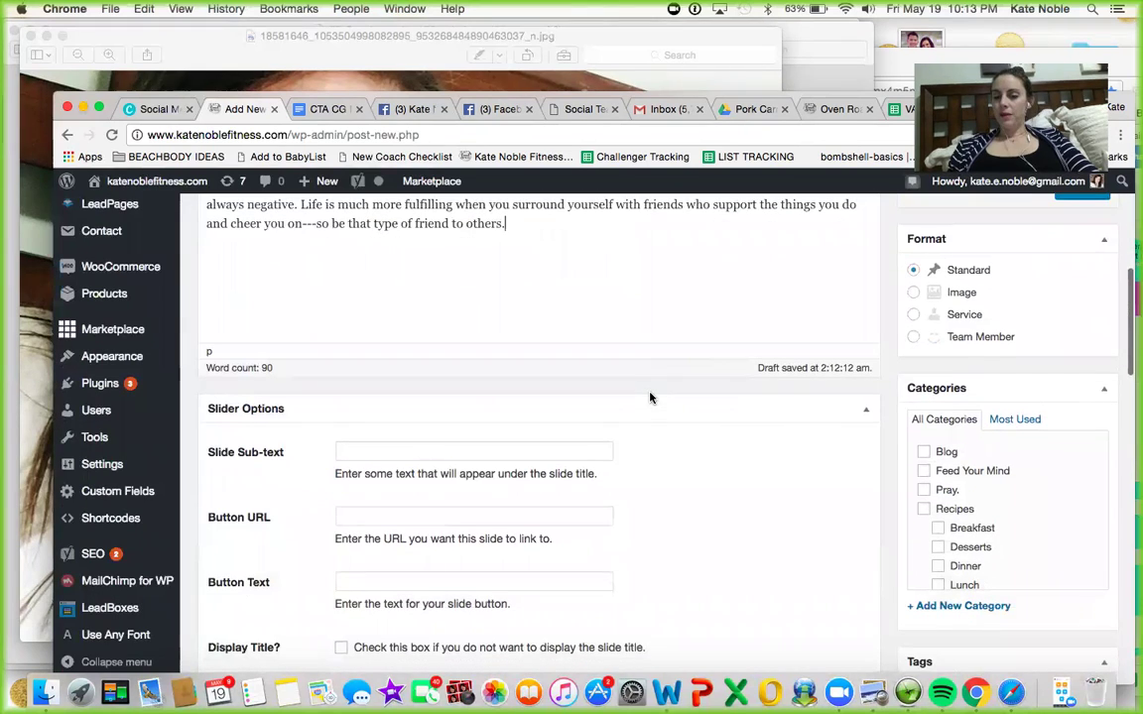
left_click(924, 452)
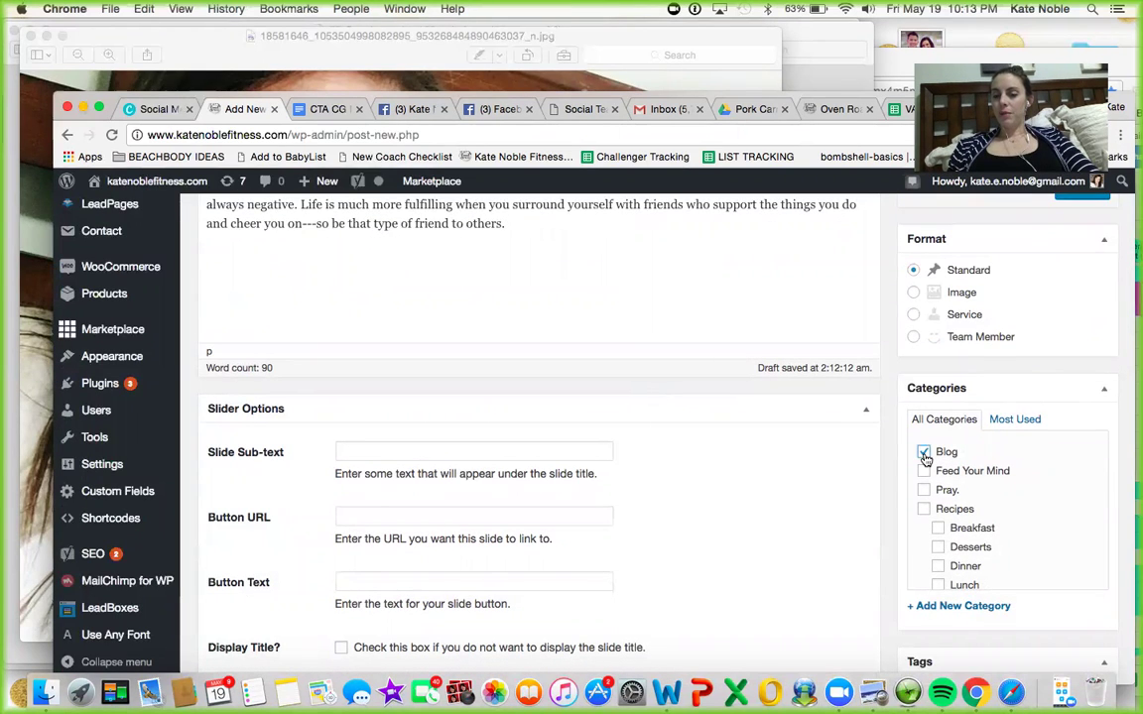
scroll(923, 456, "down", 5)
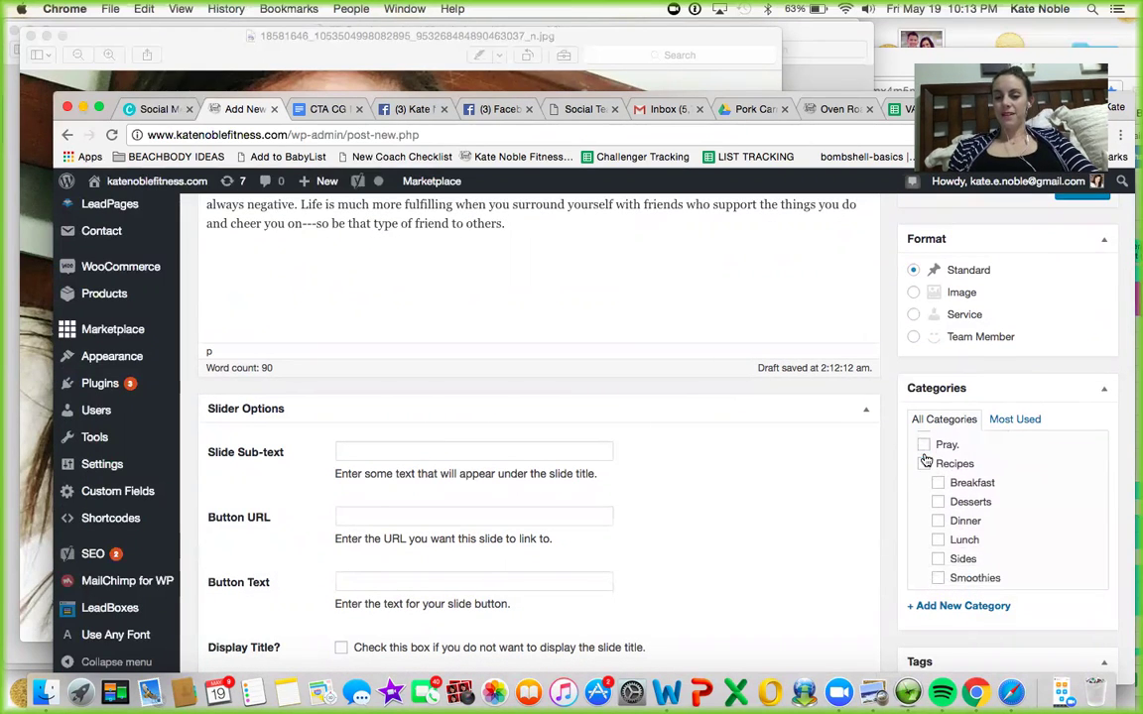
Step: Display the most used tags for the blog post and look through them for suitable ones
scroll(925, 460, "down", 5)
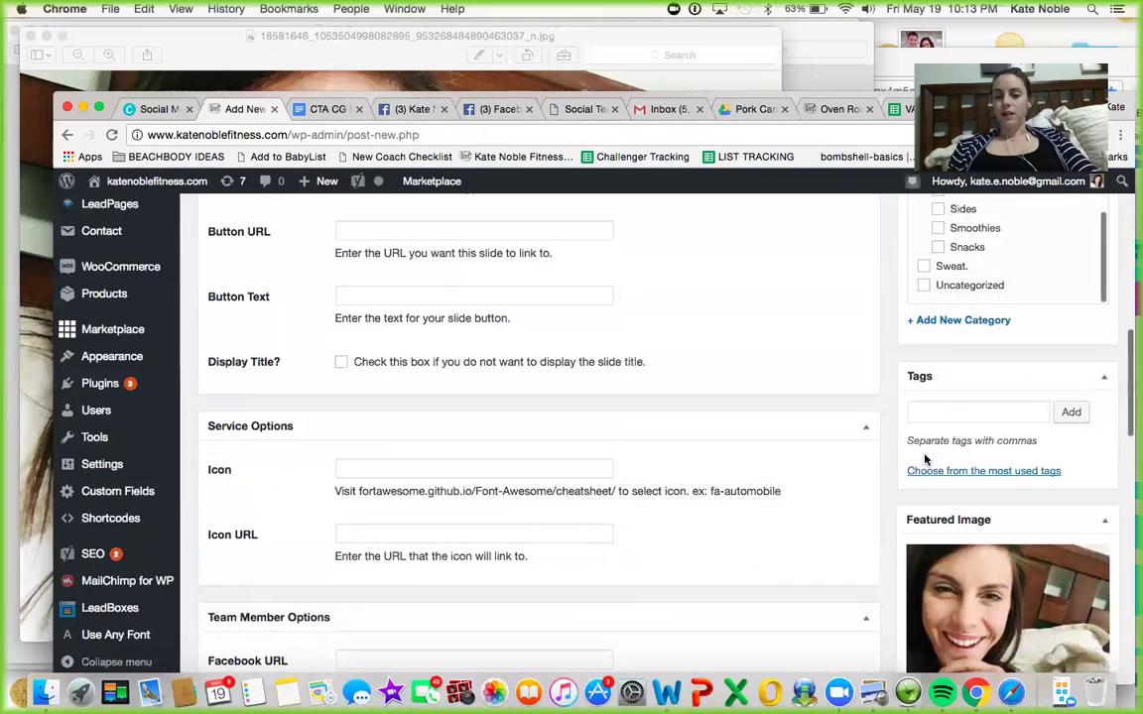
left_click(917, 416)
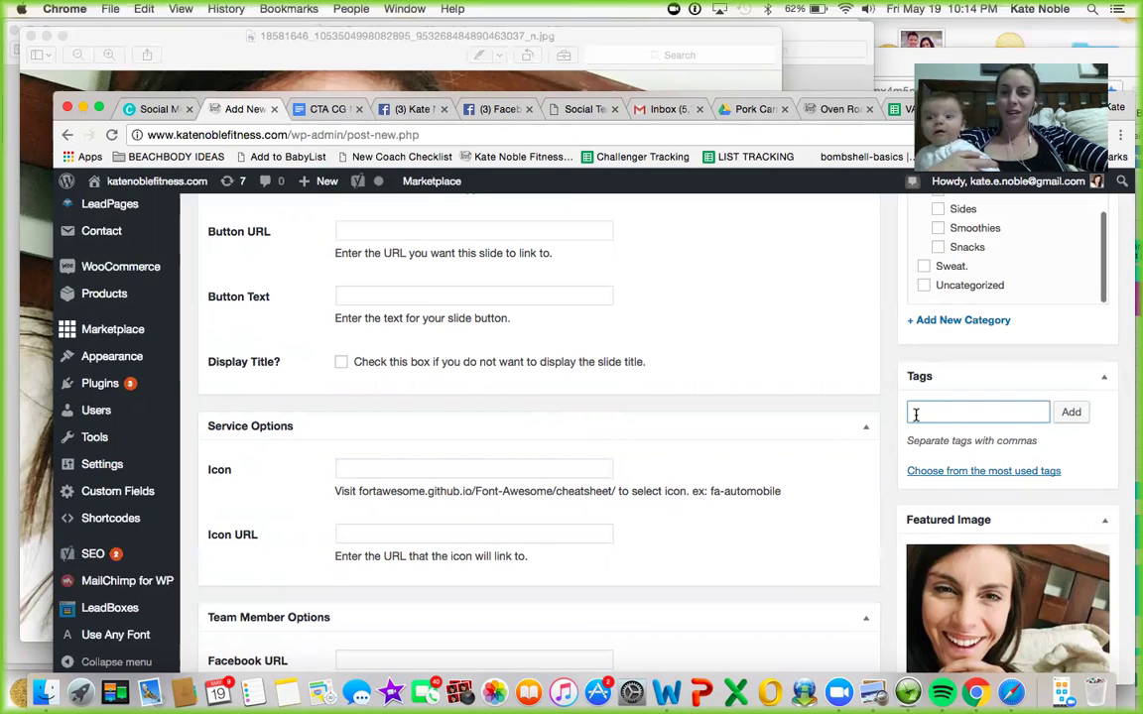
left_click(989, 473)
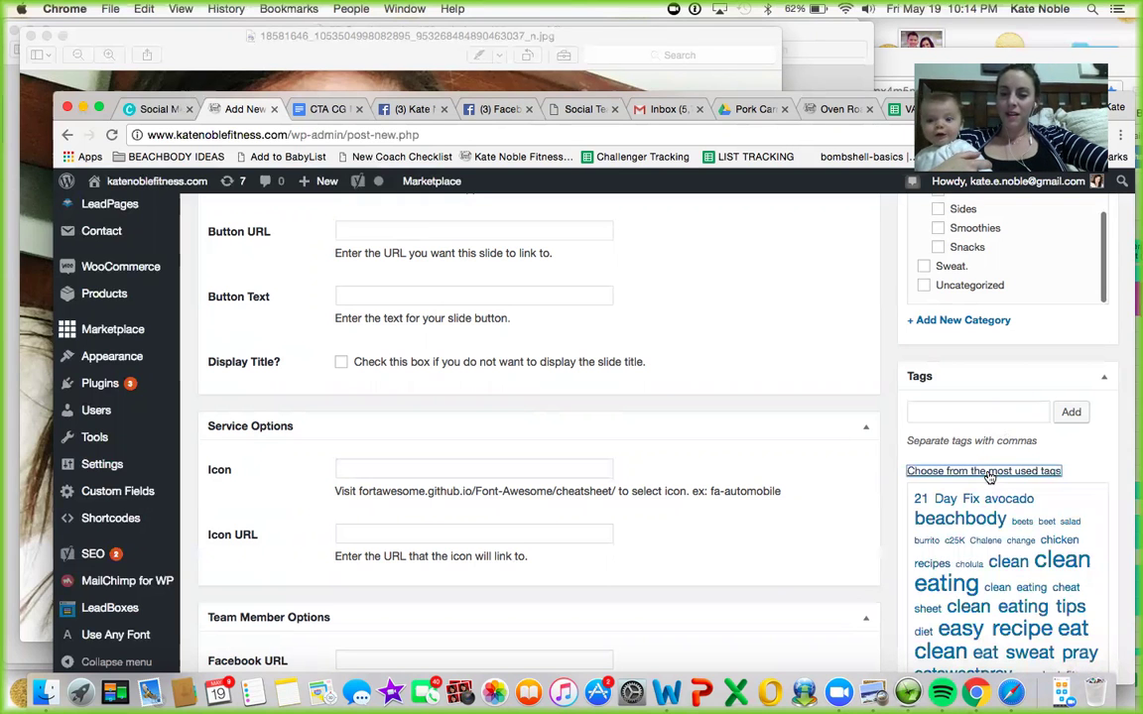
scroll(989, 476, "down", 1)
scroll(989, 521, "down", 5)
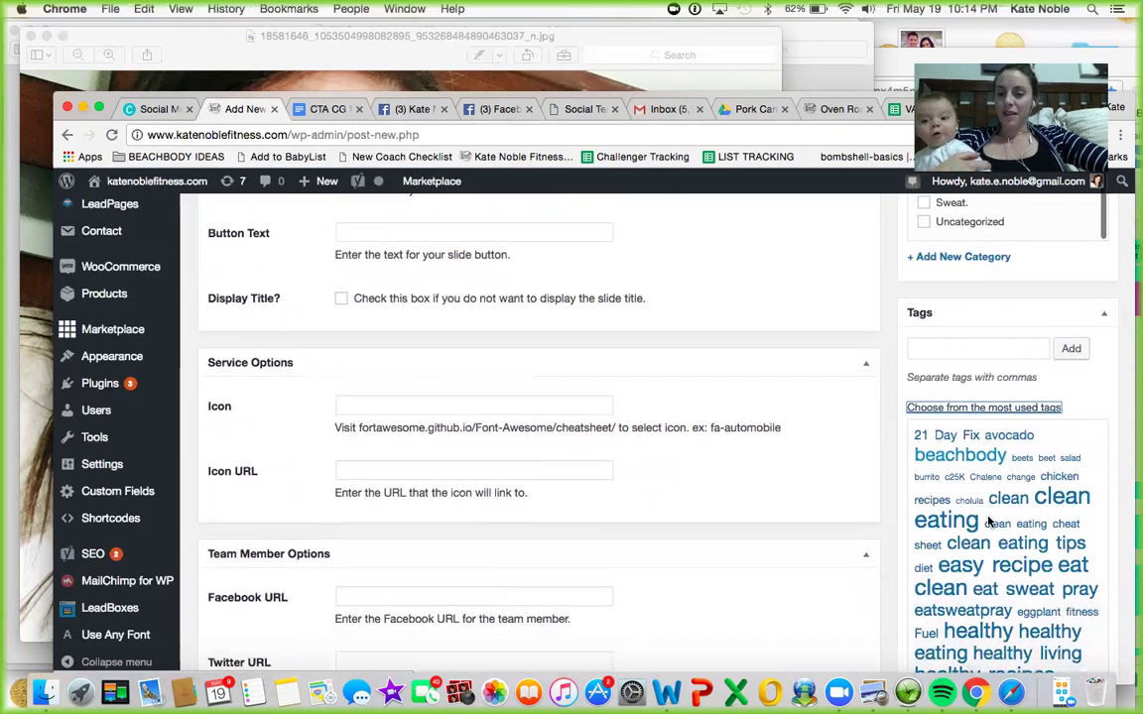
scroll(989, 523, "down", 3)
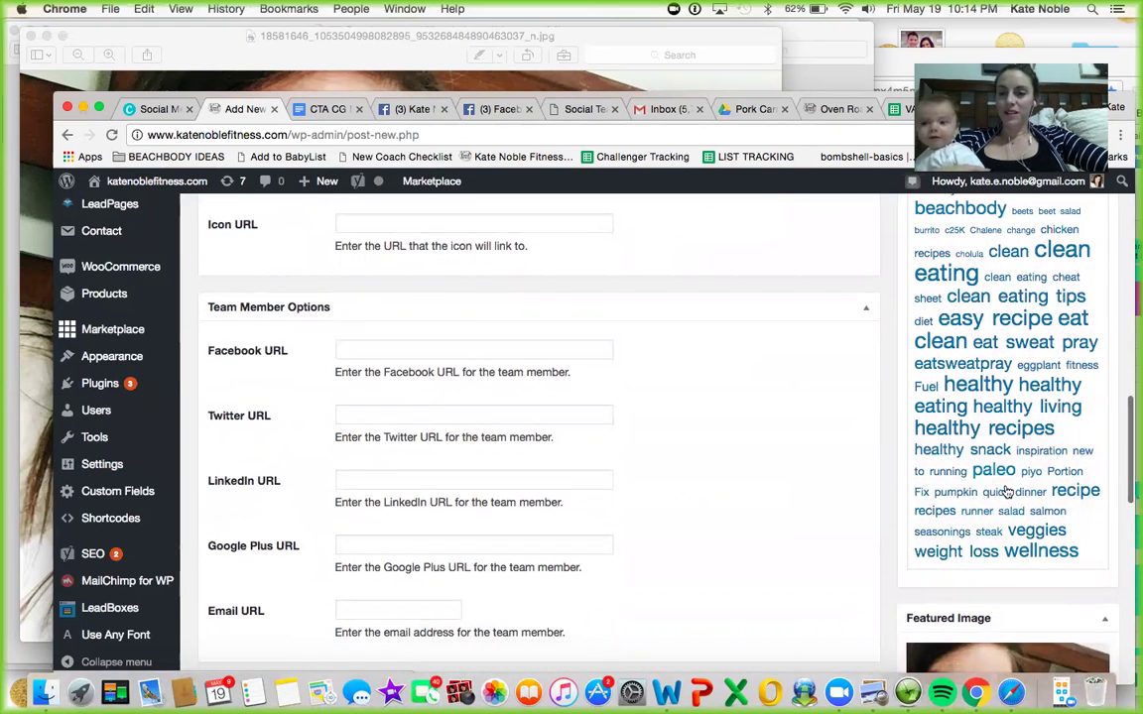
scroll(995, 521, "up", 5)
scroll(1007, 493, "up", 10)
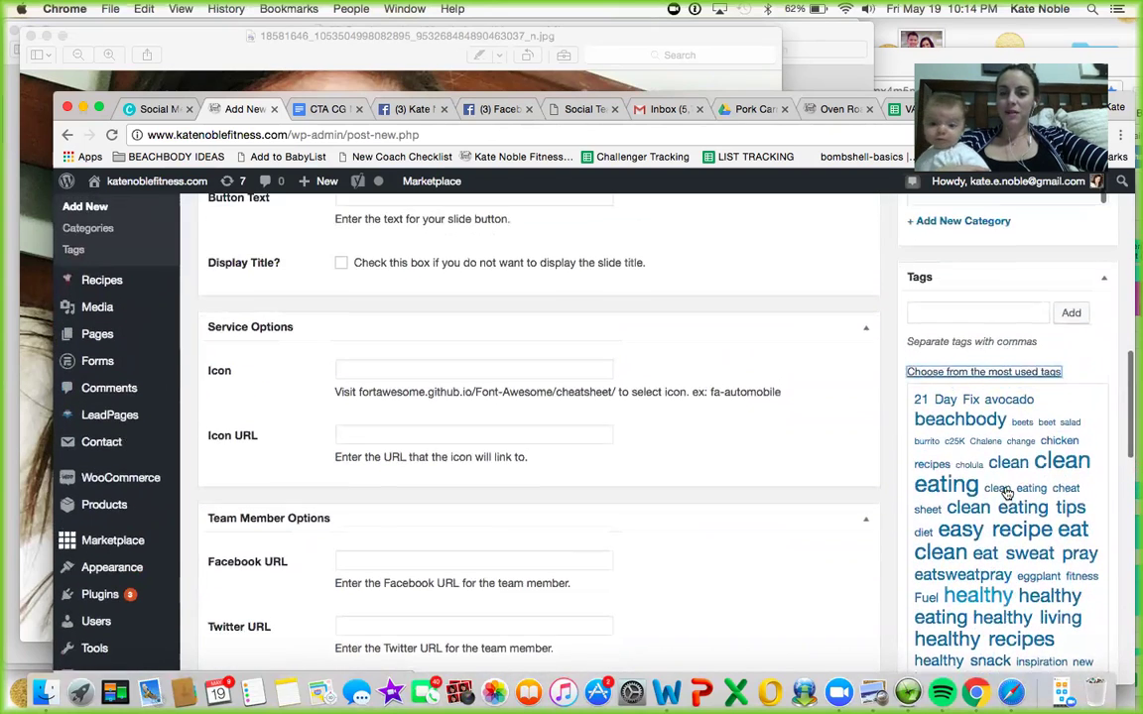
scroll(1007, 492, "up", 2)
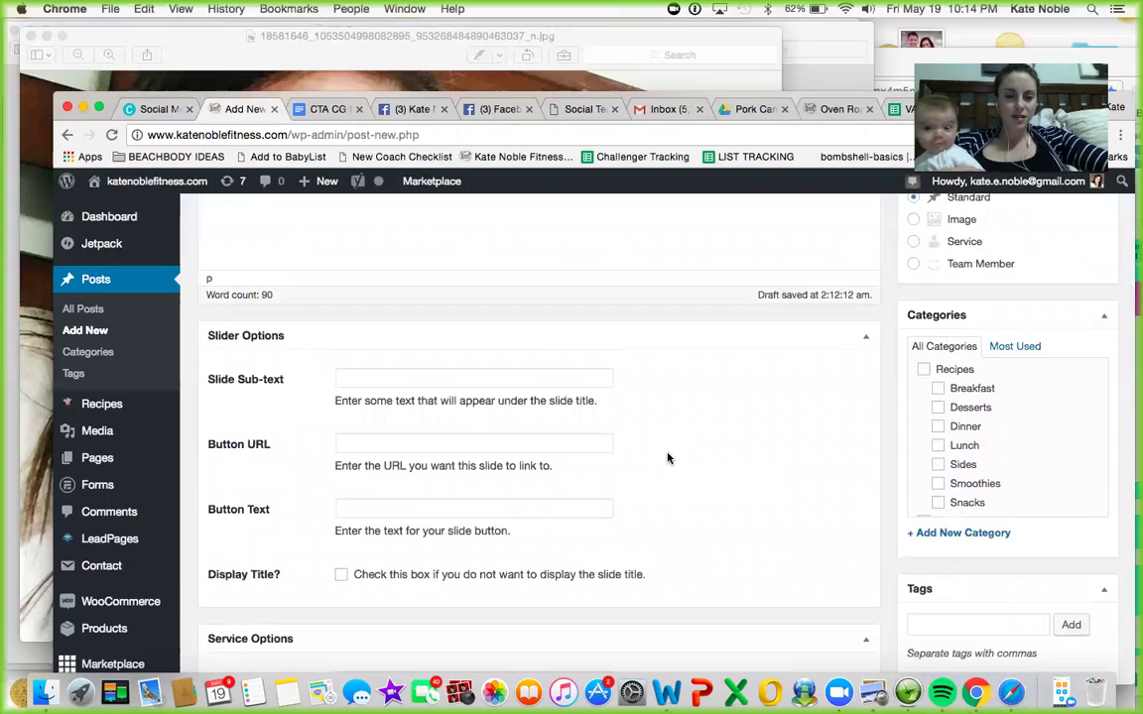
scroll(663, 452, "down", 6)
scroll(666, 453, "down", 5)
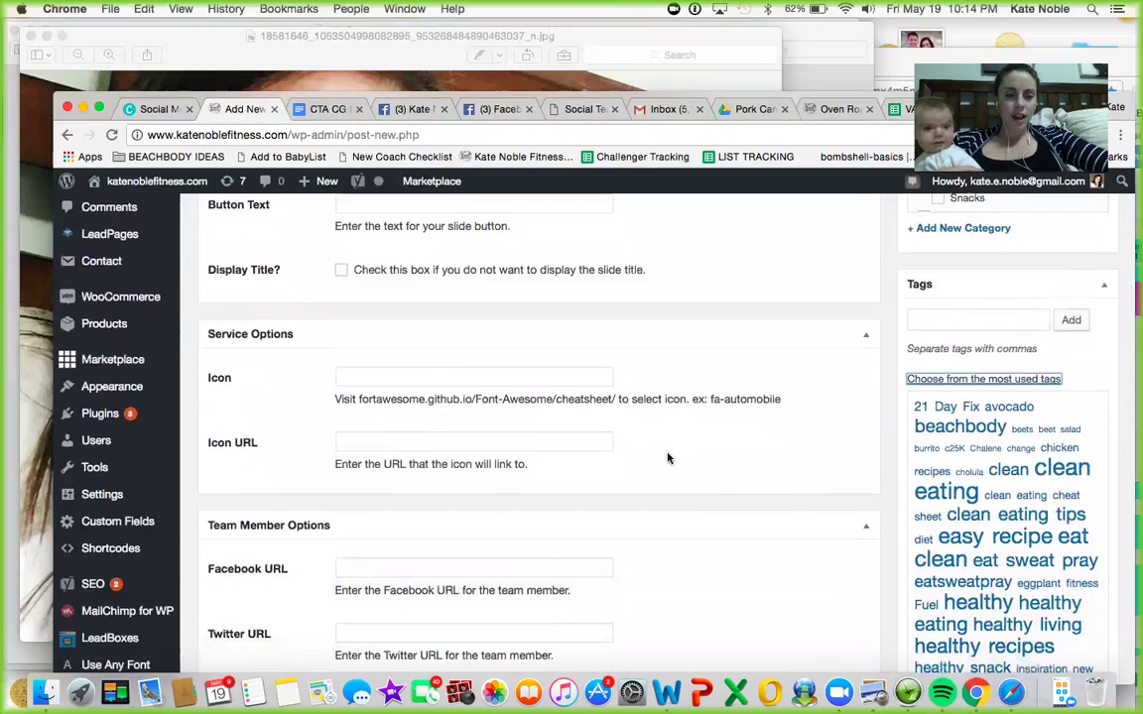
Step: Look over the Lesson from Kids Music draft and publish it
scroll(668, 459, "down", 11)
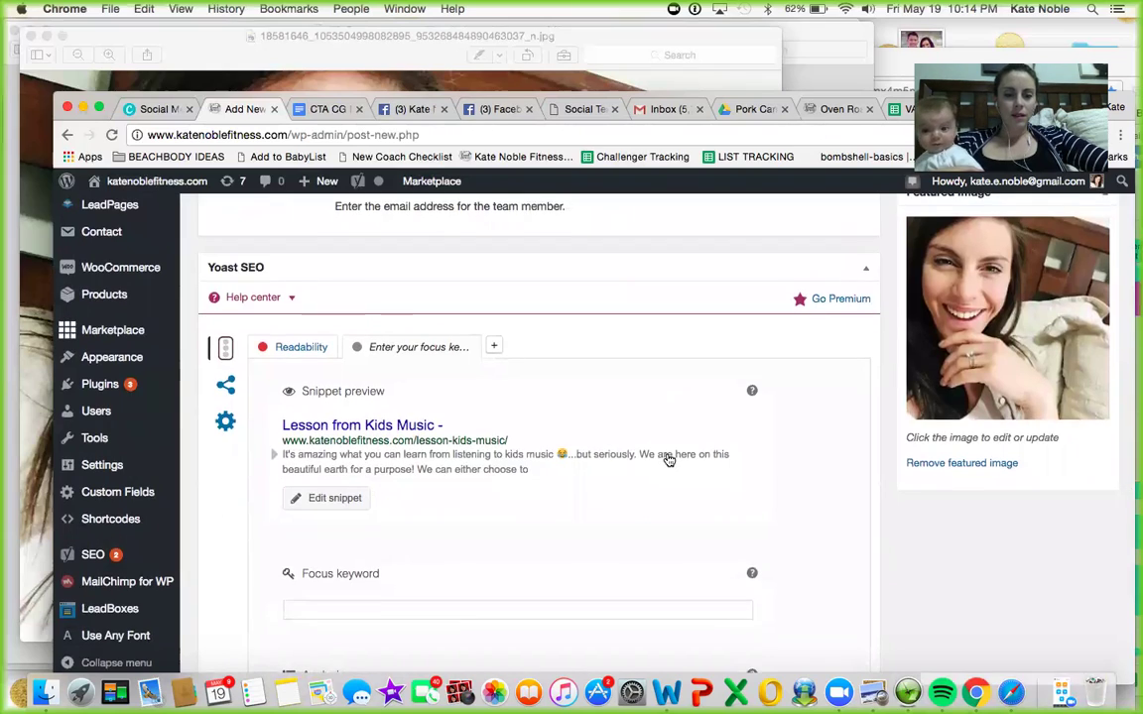
scroll(667, 458, "up", 20)
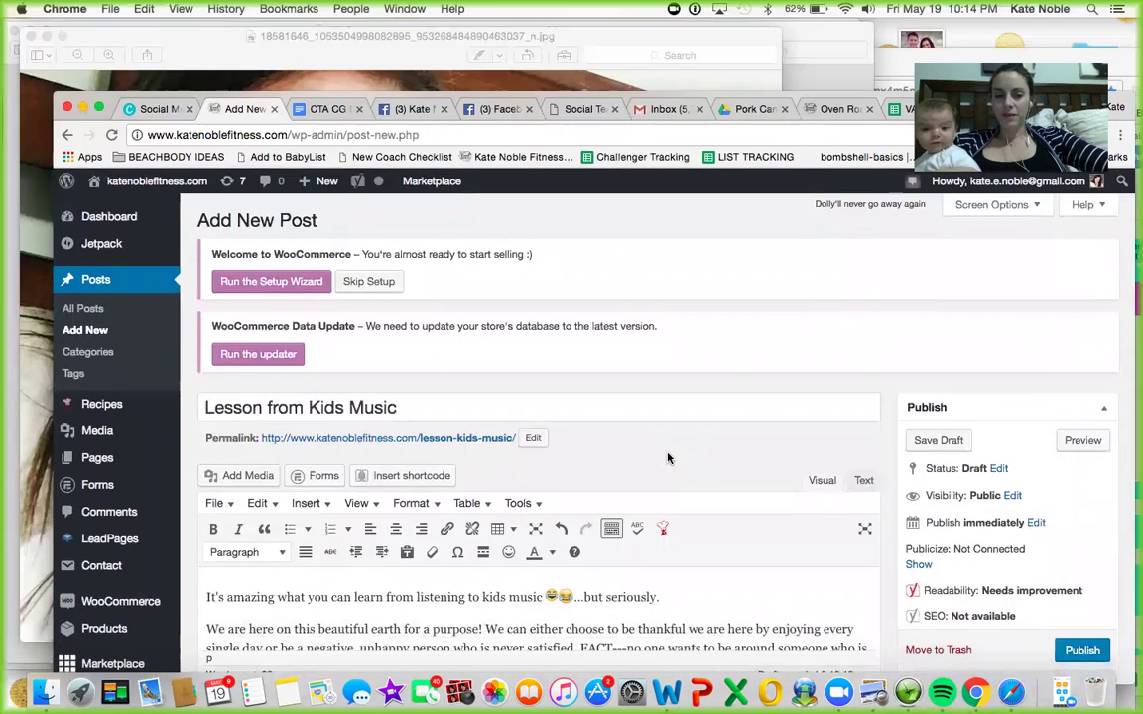
scroll(669, 459, "down", 3)
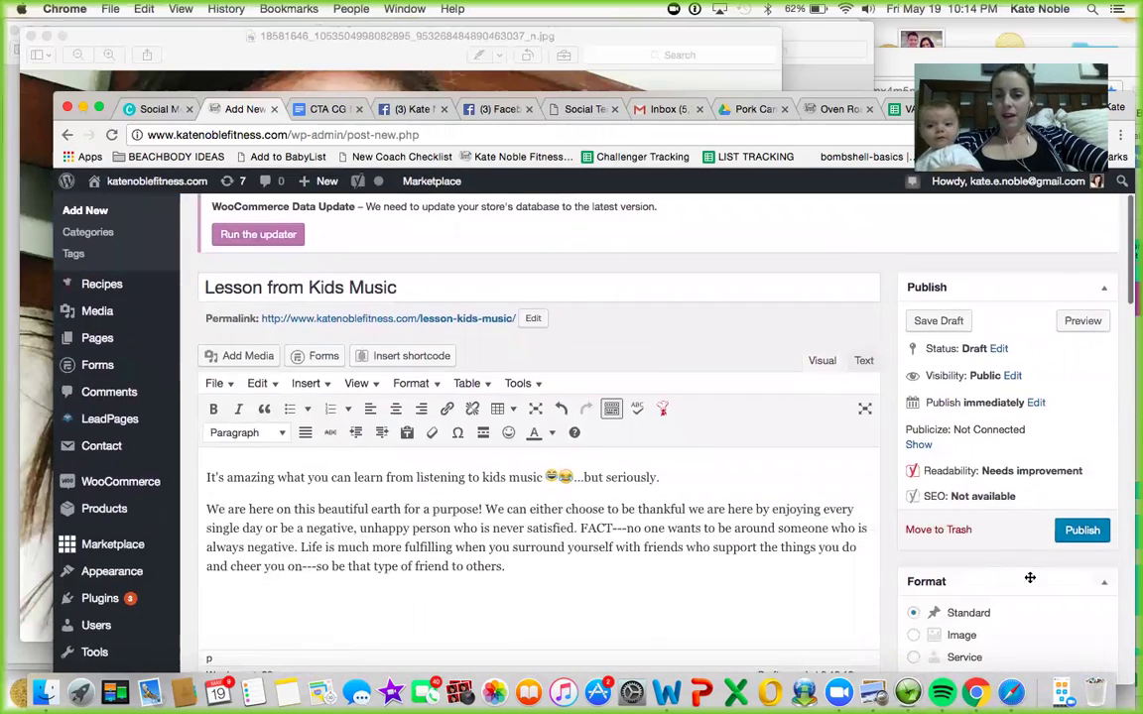
left_click(1071, 533)
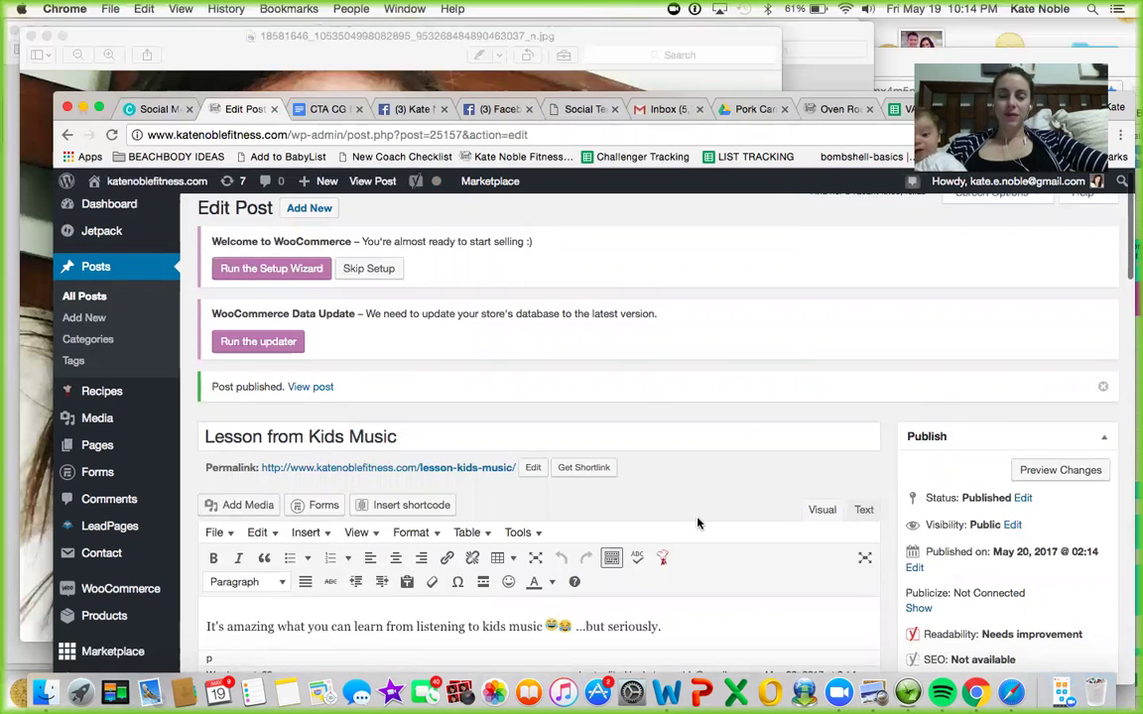
Step: Look over the published post's text and publishing settings in the editor
scroll(697, 523, "down", 2)
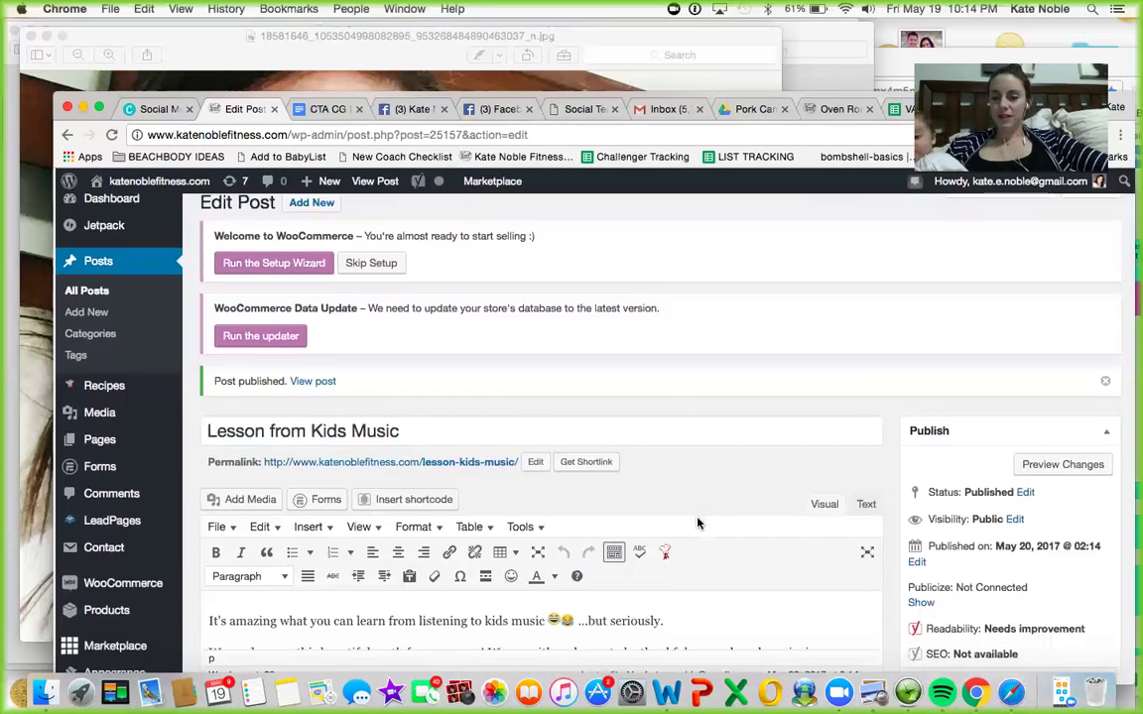
scroll(696, 519, "down", 4)
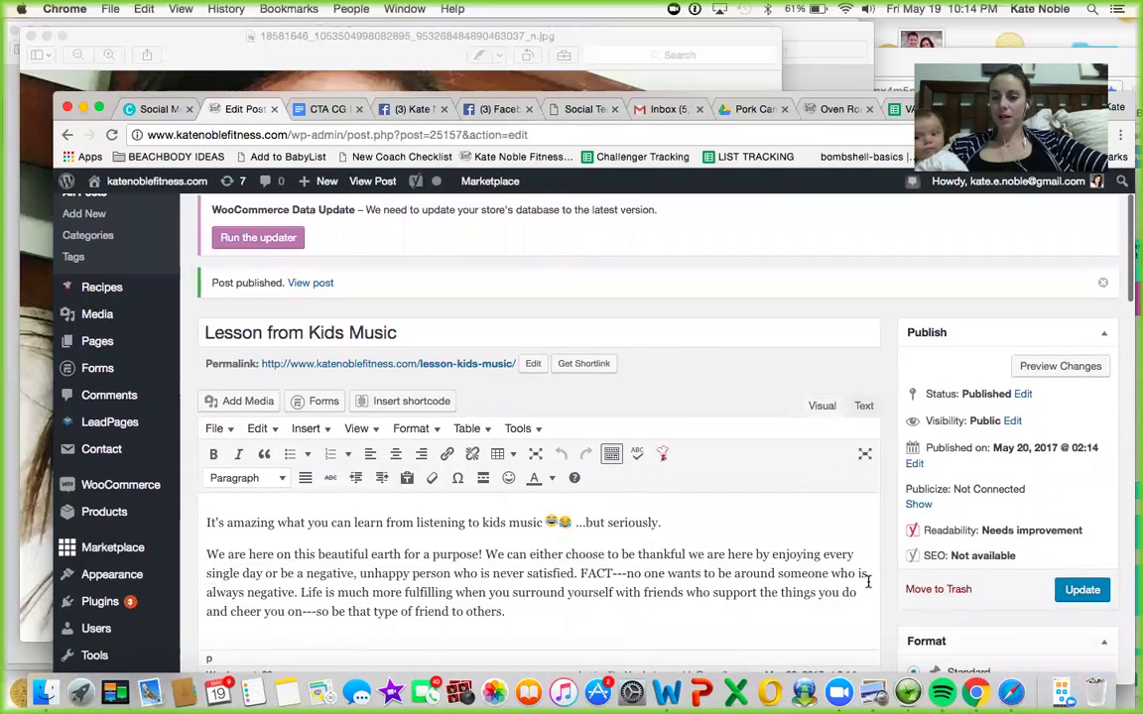
scroll(863, 579, "down", 1)
scroll(868, 581, "down", 3)
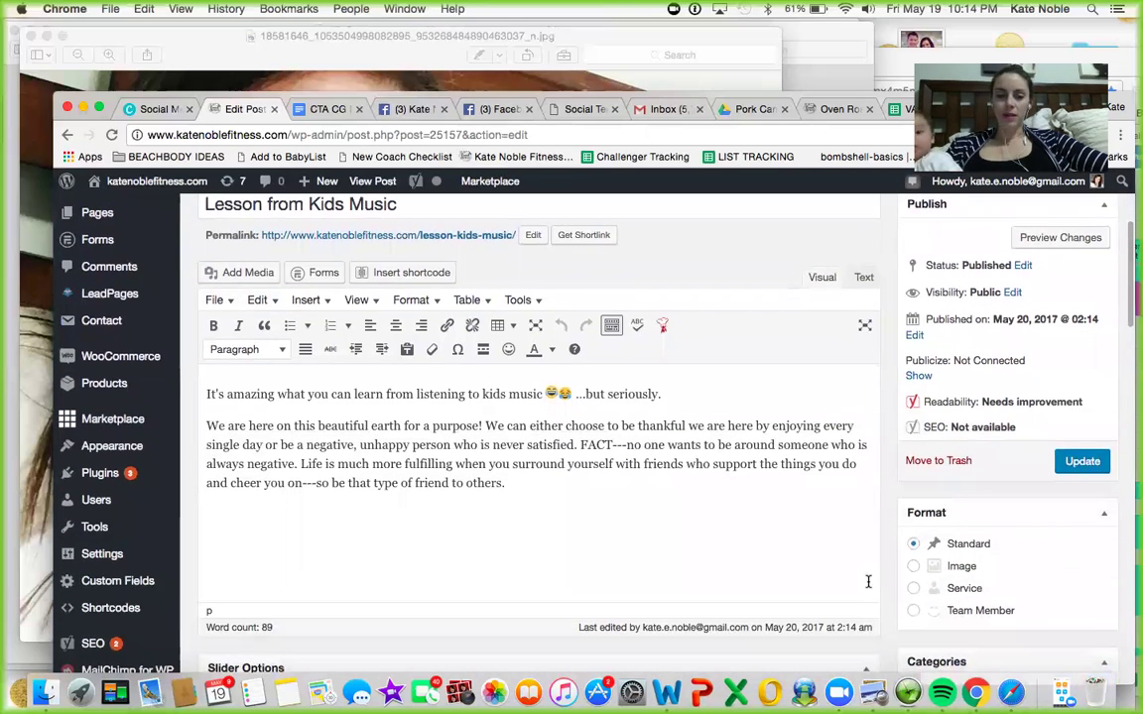
scroll(868, 581, "down", 1)
scroll(868, 581, "down", 2)
scroll(868, 583, "up", 10)
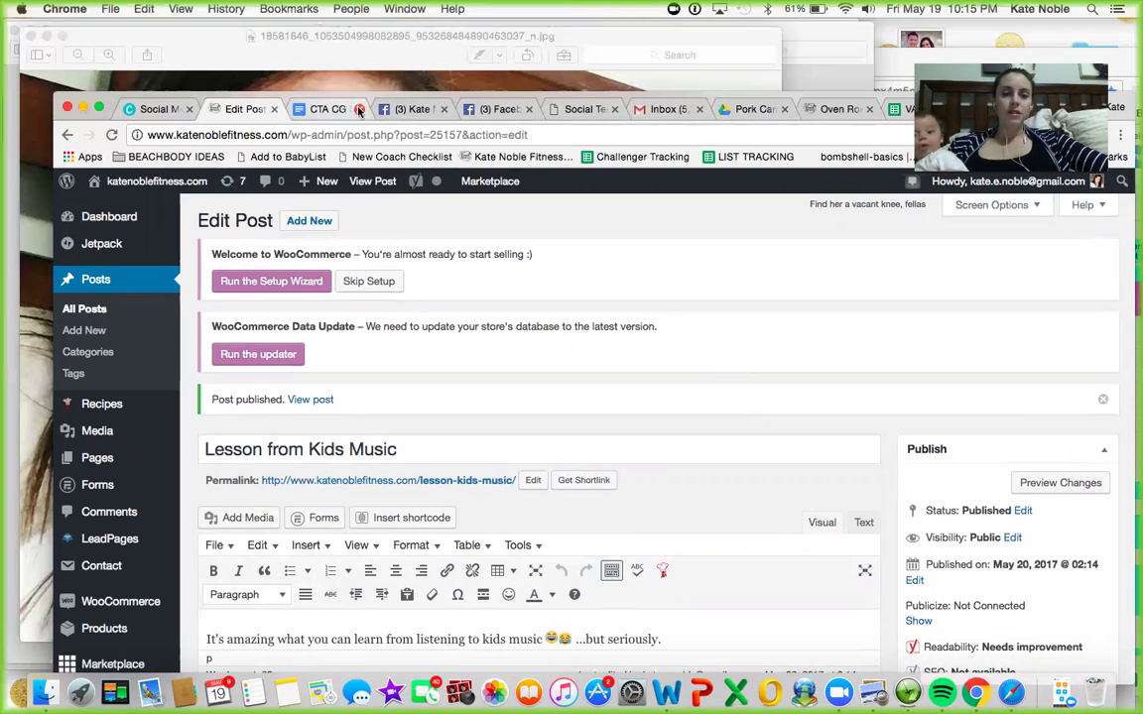
left_click(405, 109)
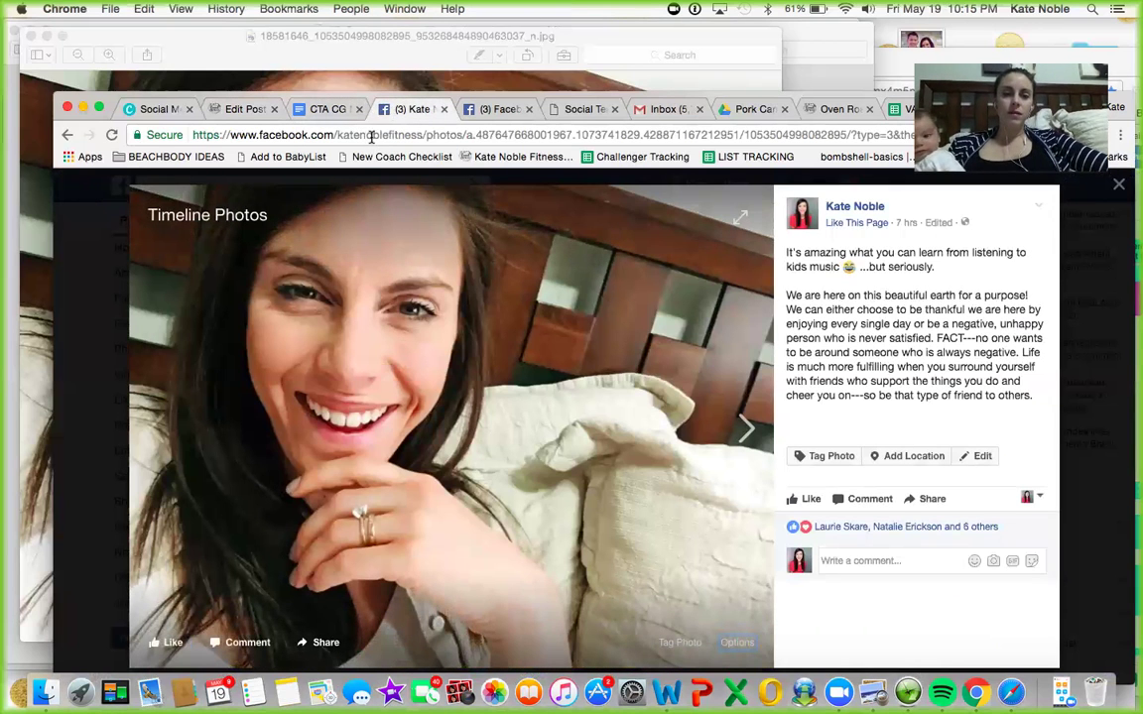
left_click(501, 109)
left_click(466, 135)
type("www.")
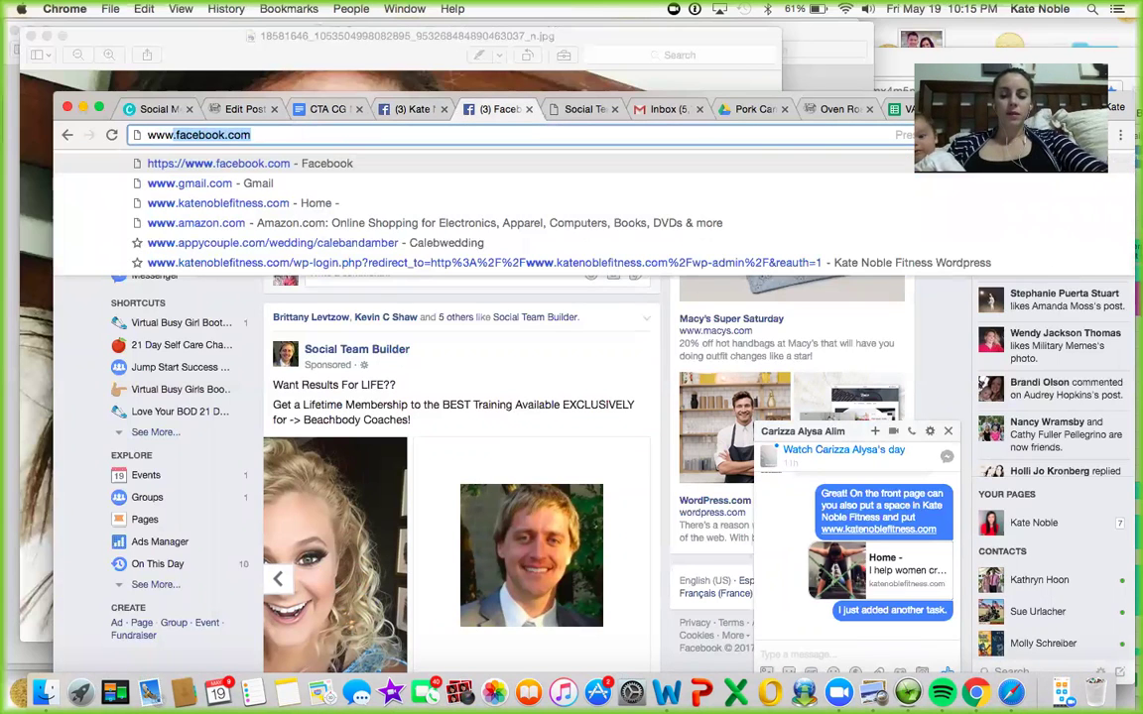
type("kate")
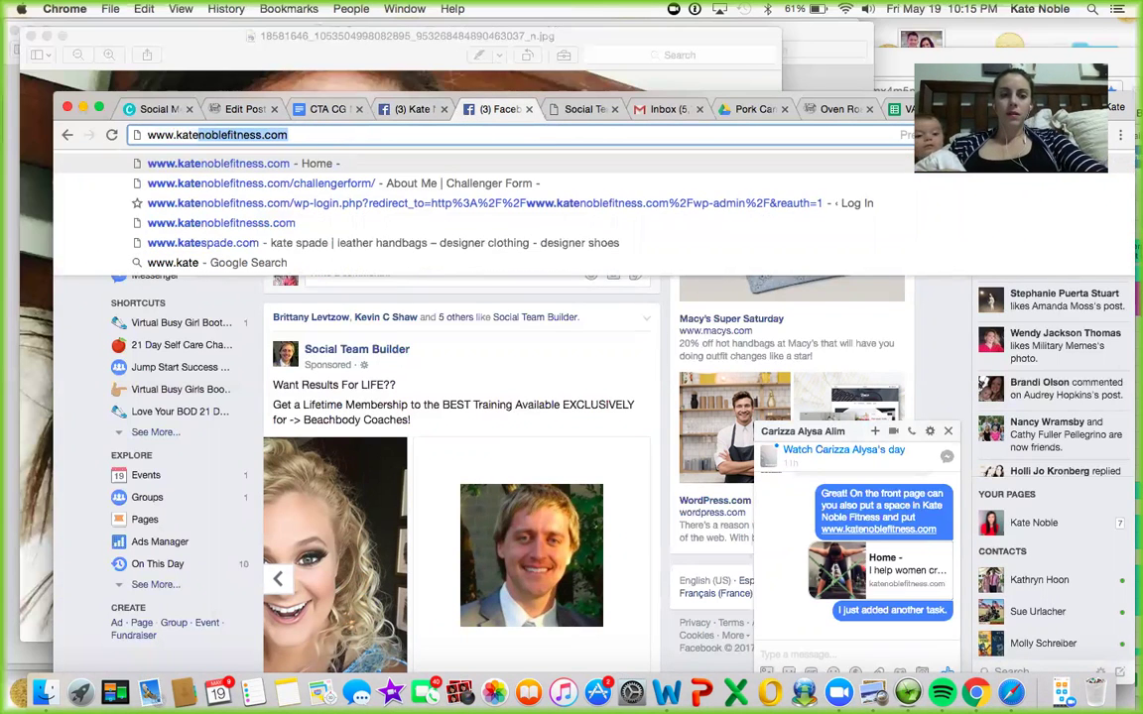
key("Return")
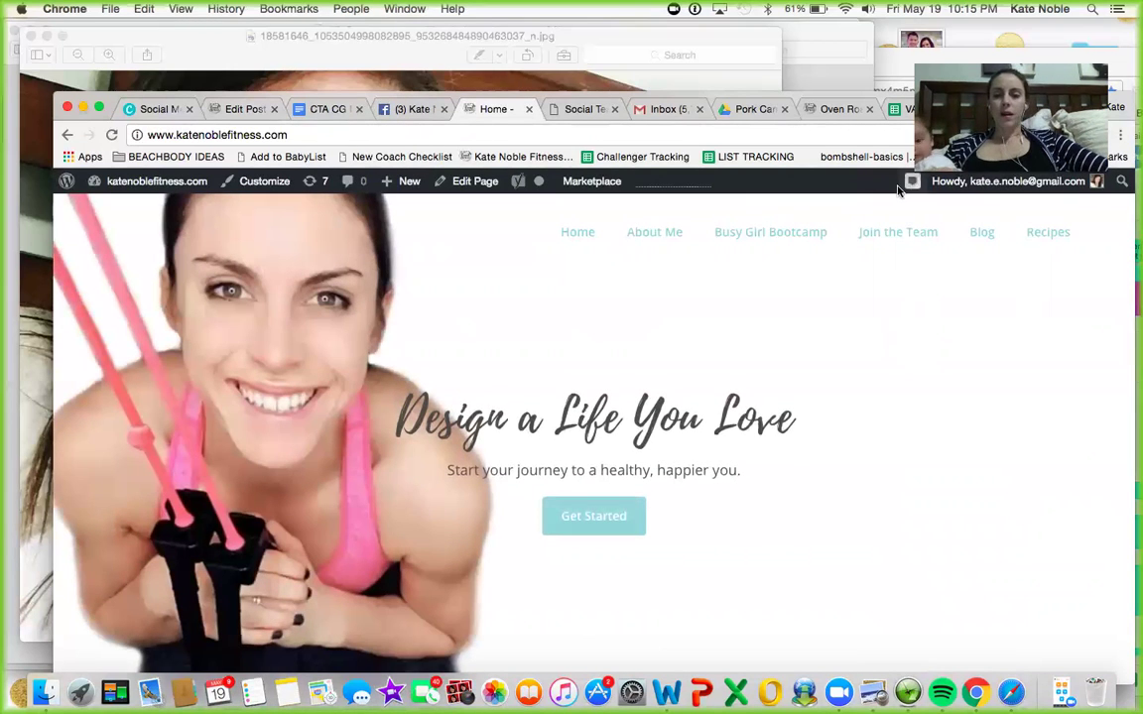
Step: Check the home page's Trending on the Blog section for the new post
scroll(857, 407, "down", 3)
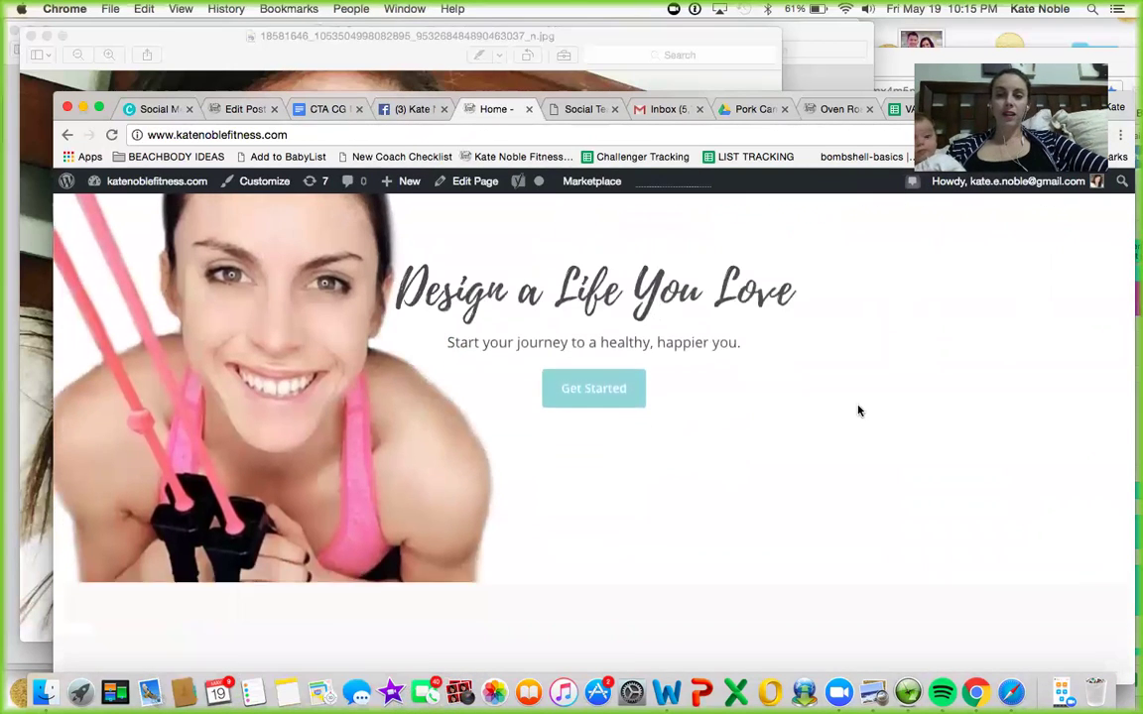
scroll(859, 411, "down", 10)
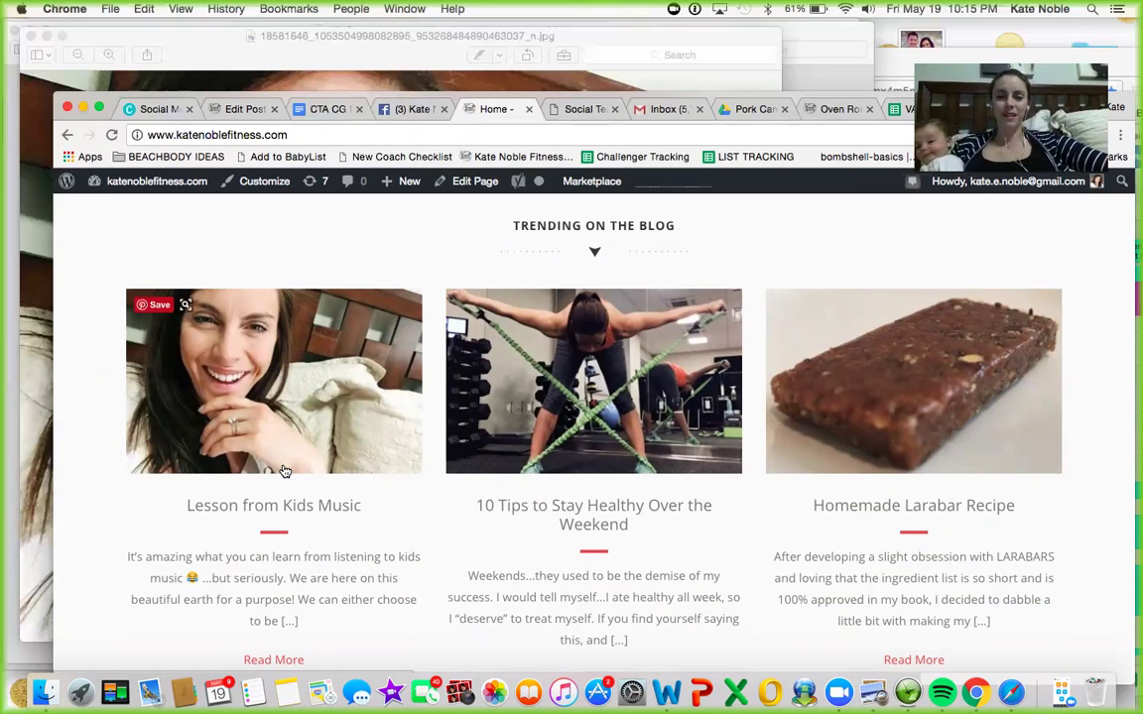
scroll(284, 470, "up", 5)
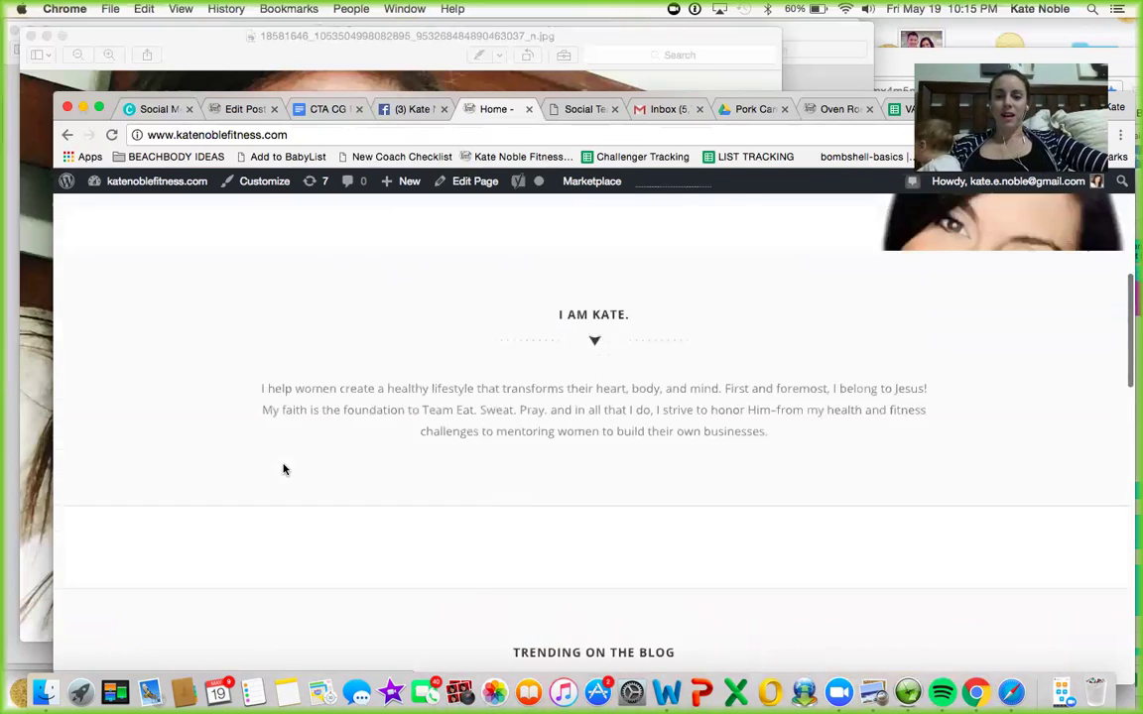
scroll(283, 470, "up", 5)
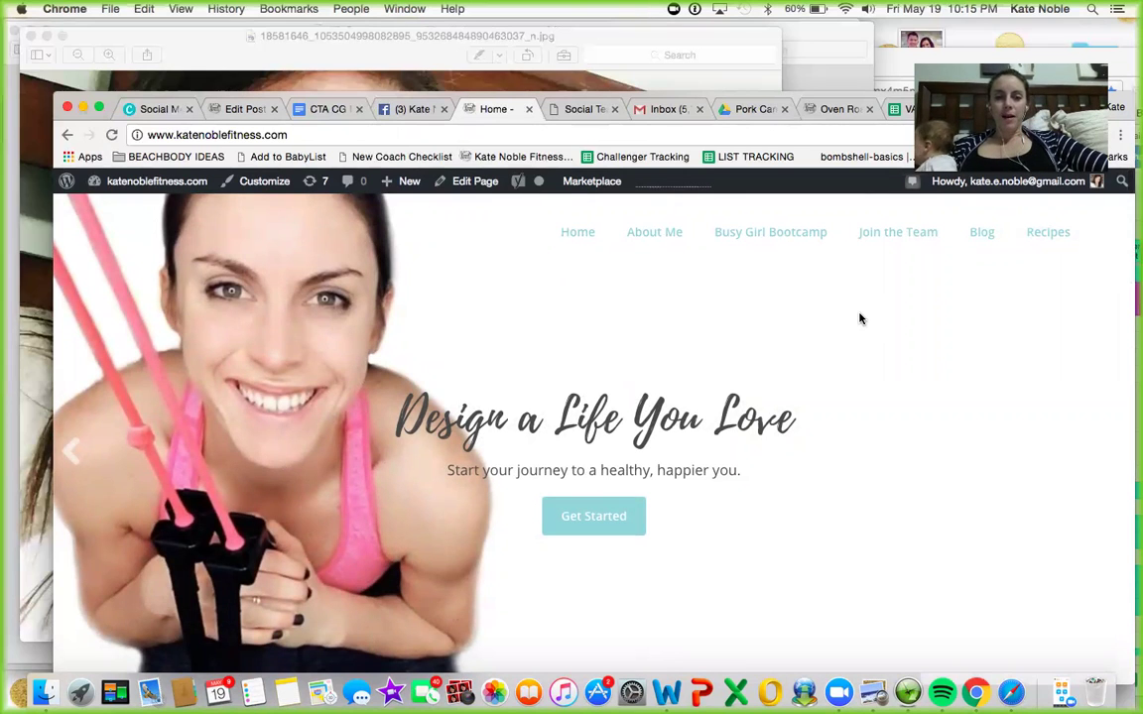
Step: Open the Lesson from Kids Music post from the site's Blog page and review its header image, text and related posts
left_click(982, 243)
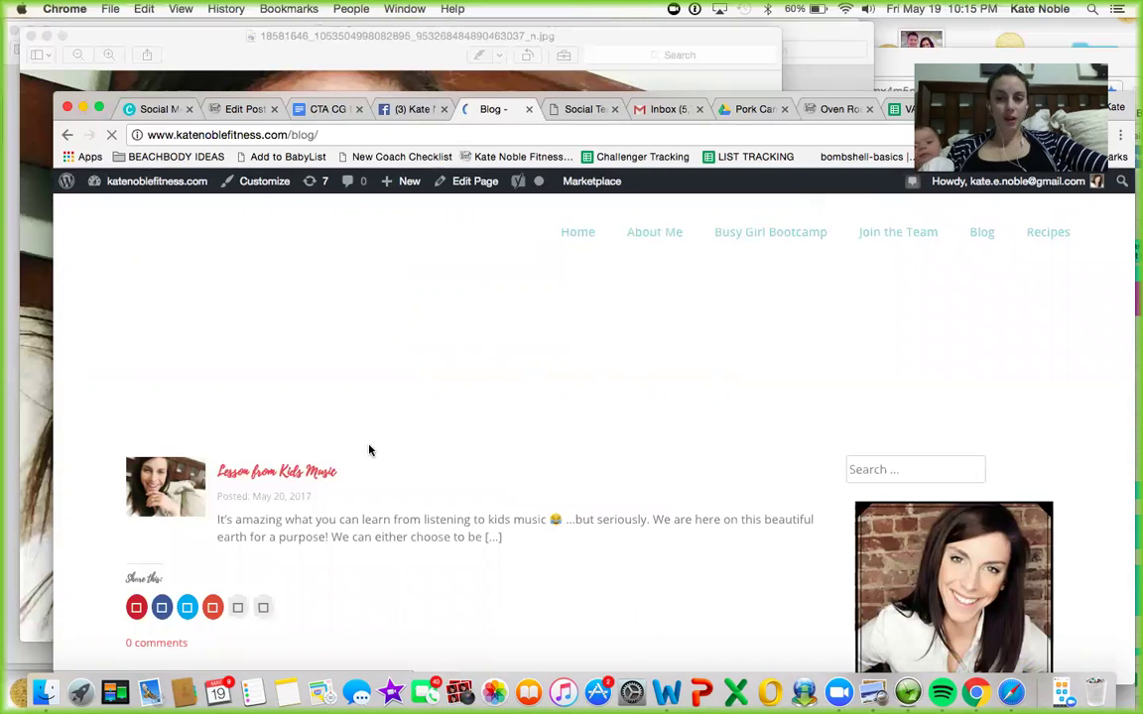
left_click(317, 480)
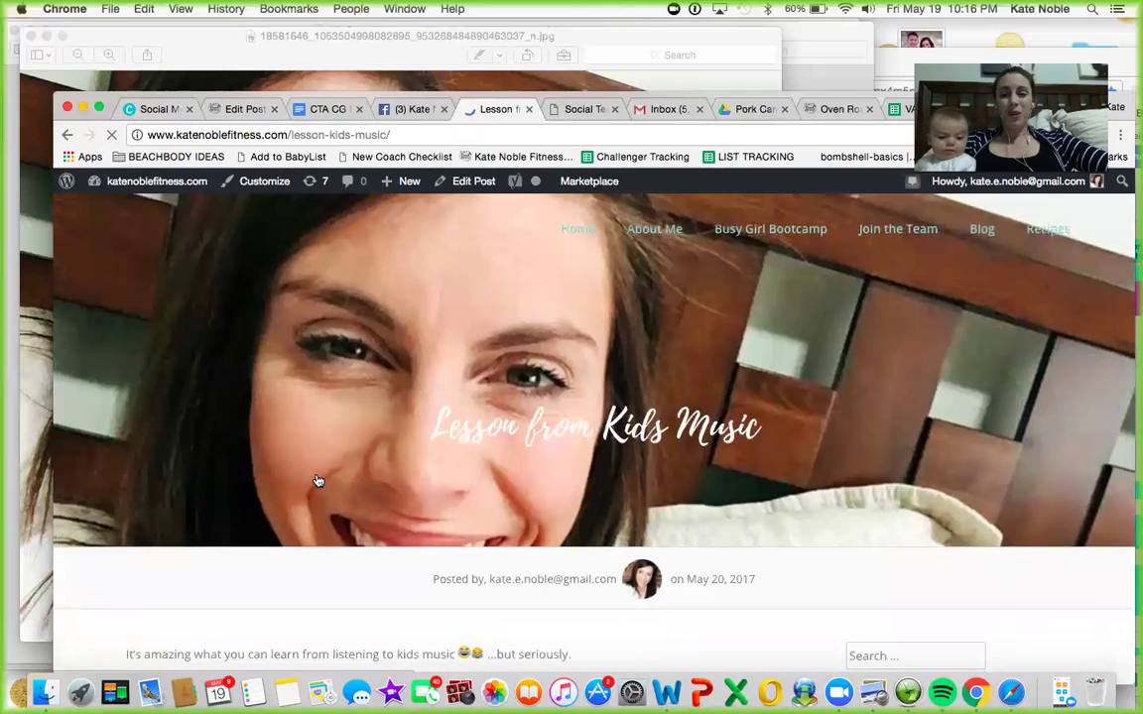
scroll(317, 480, "down", 2)
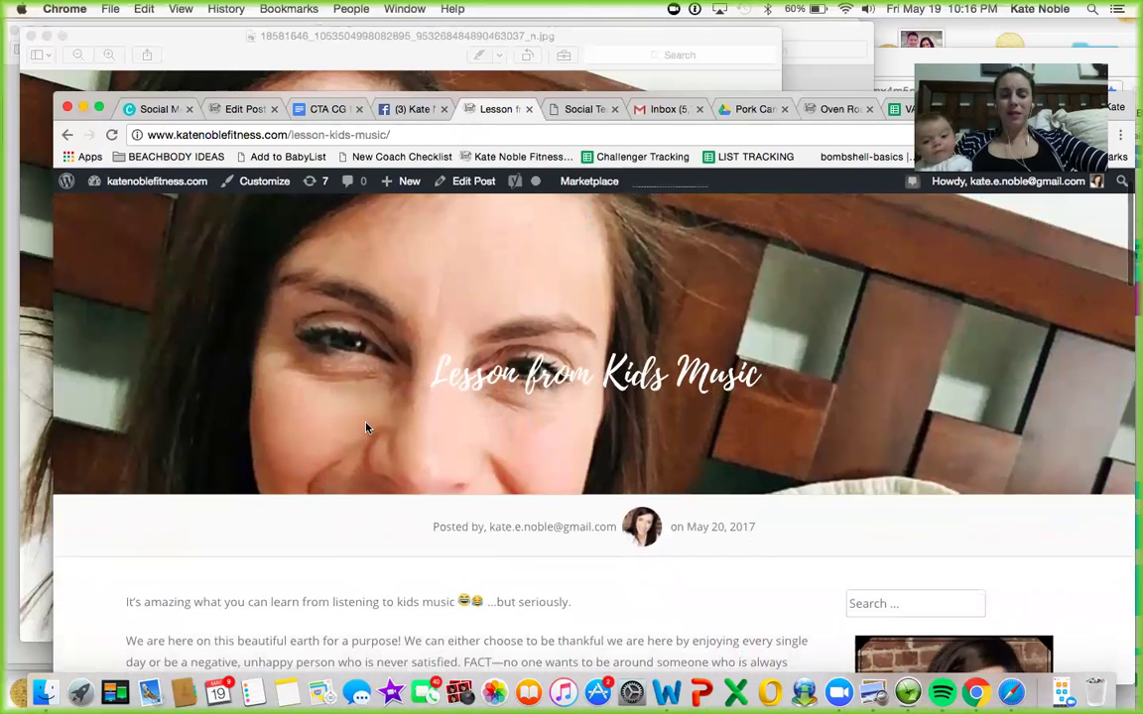
scroll(366, 427, "up", 1)
scroll(366, 427, "down", 2)
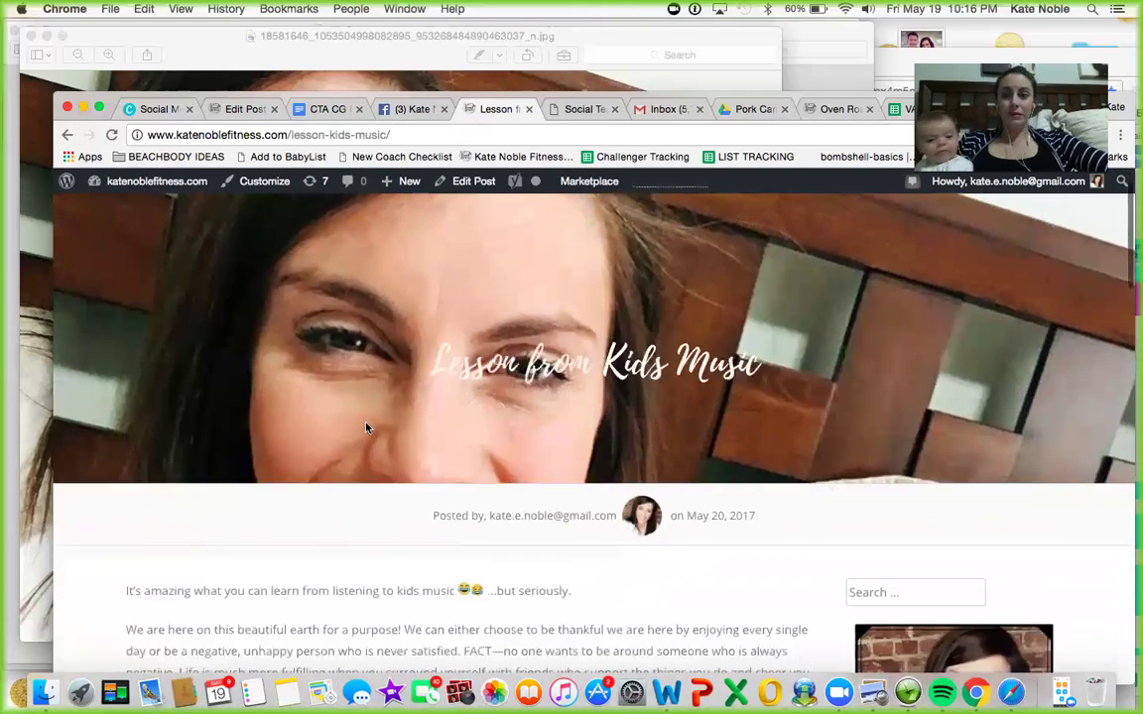
scroll(366, 428, "down", 10)
scroll(366, 427, "up", 5)
scroll(366, 427, "up", 3)
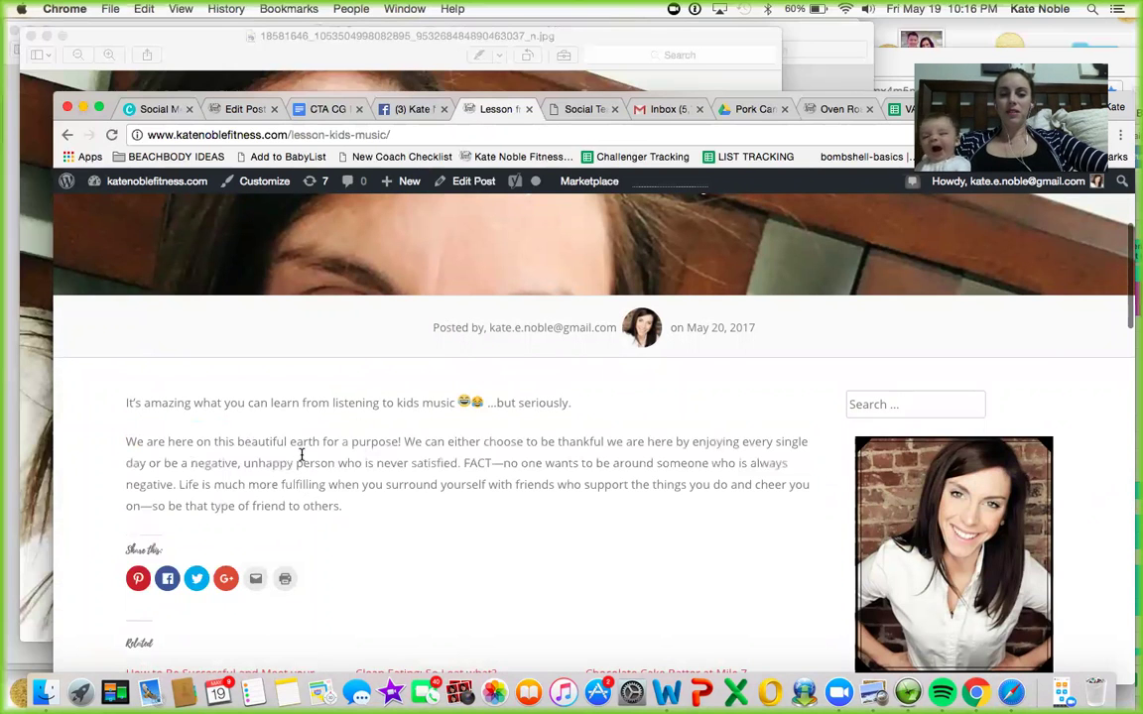
scroll(301, 454, "up", 5)
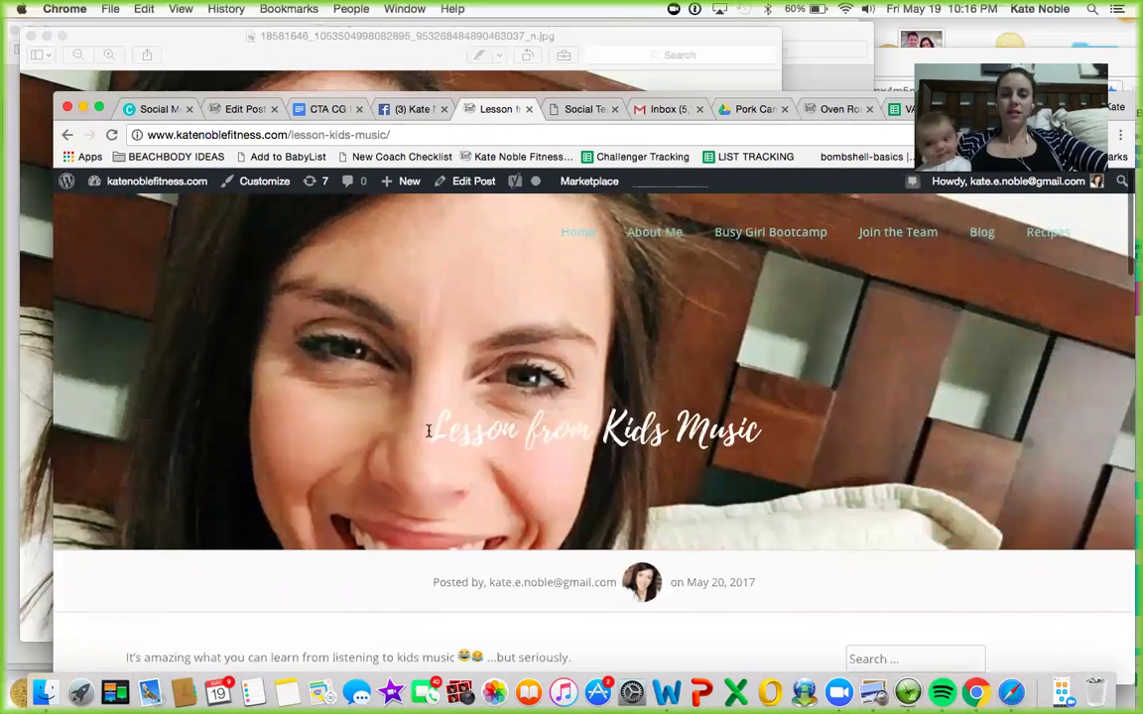
scroll(429, 429, "down", 9)
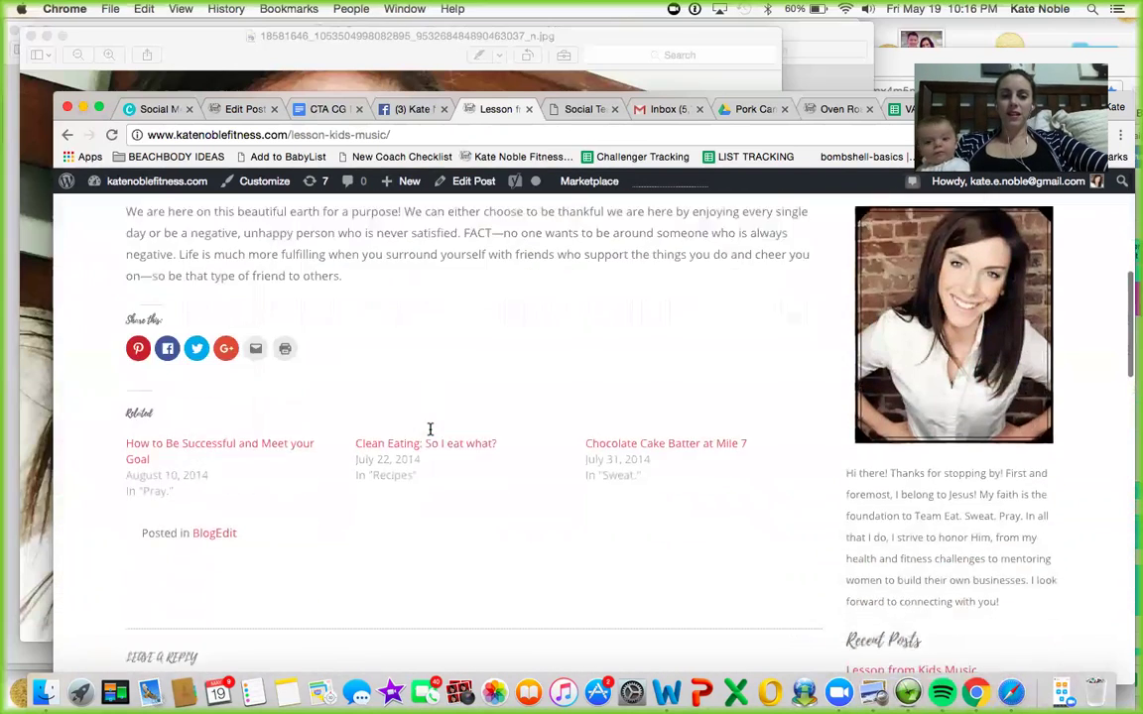
scroll(432, 436, "up", 2)
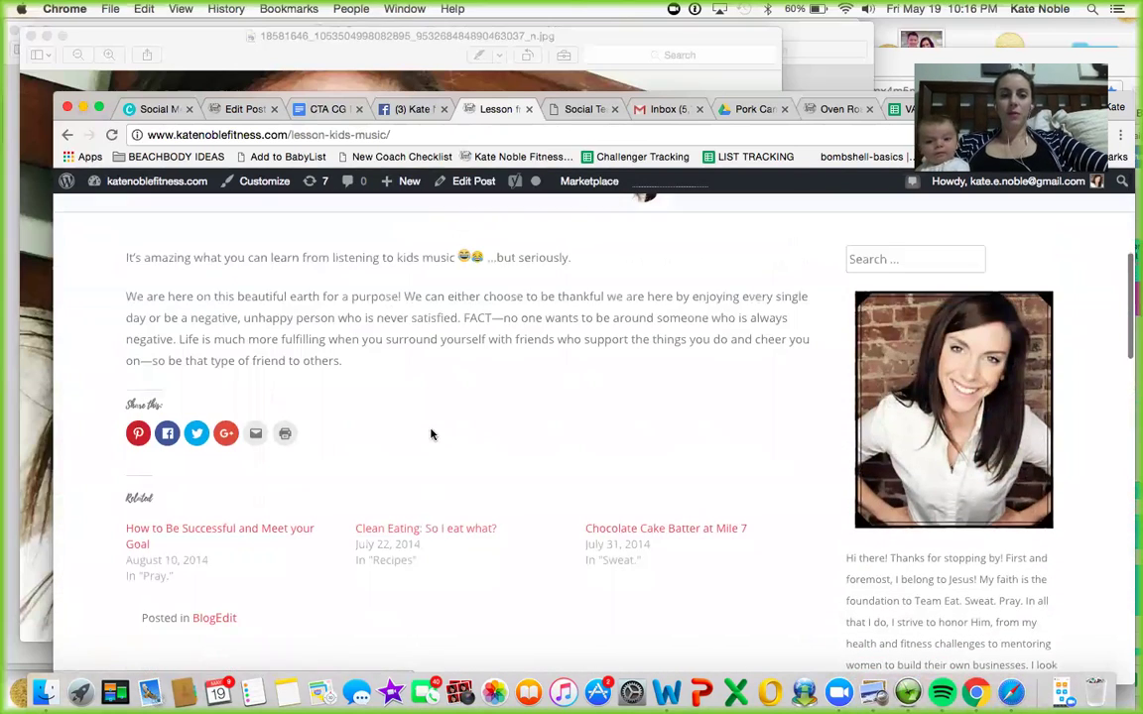
left_click(238, 109)
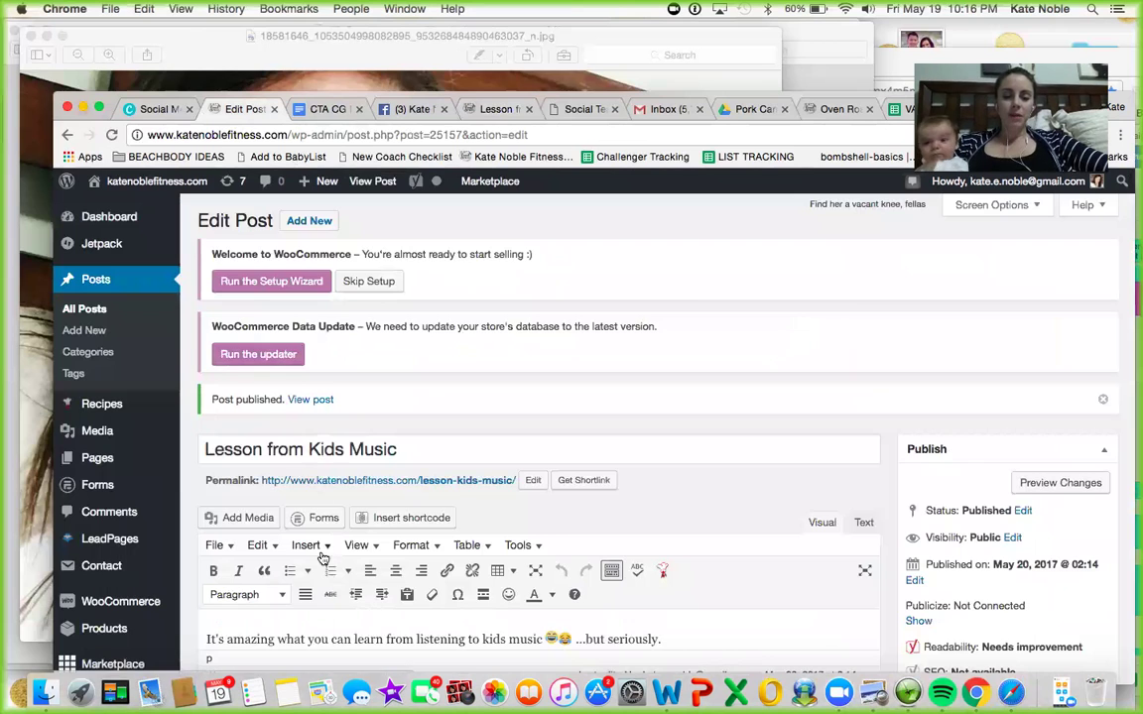
scroll(326, 557, "down", 3)
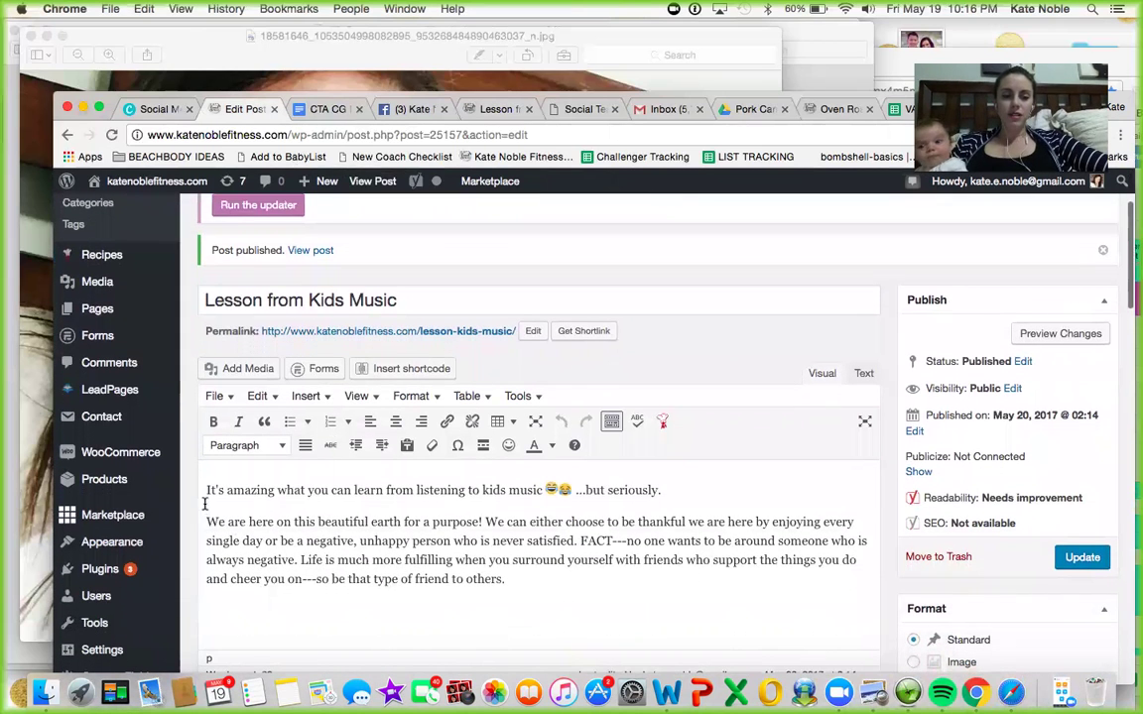
left_click(207, 490)
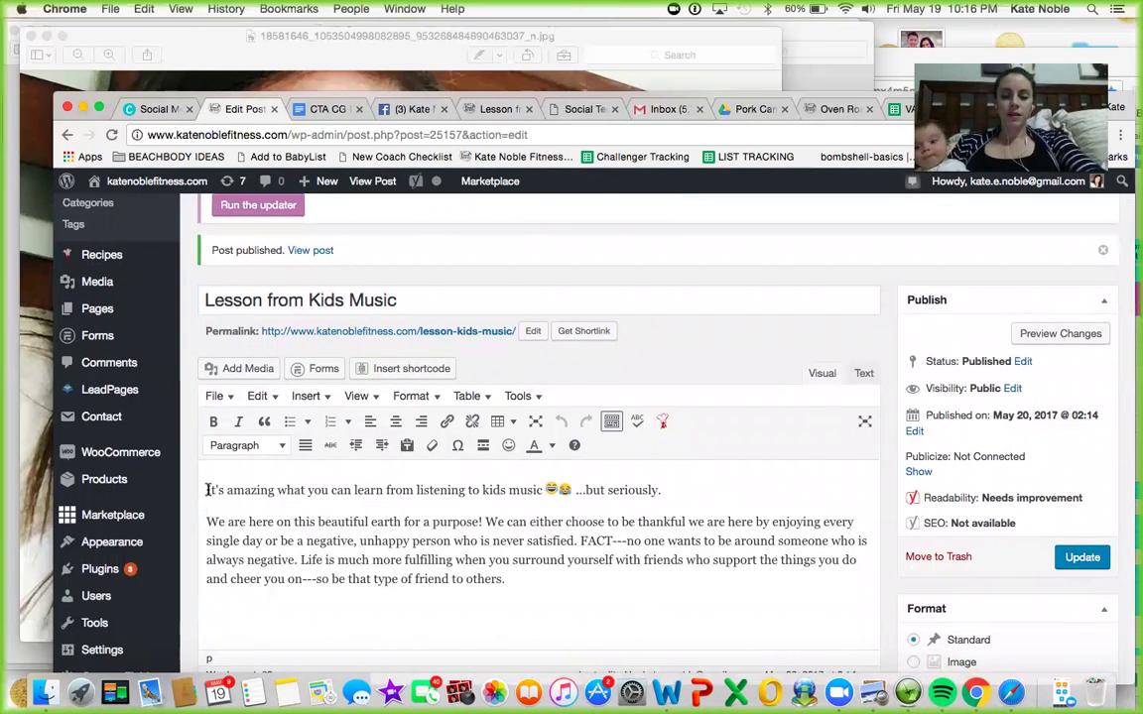
key("Return")
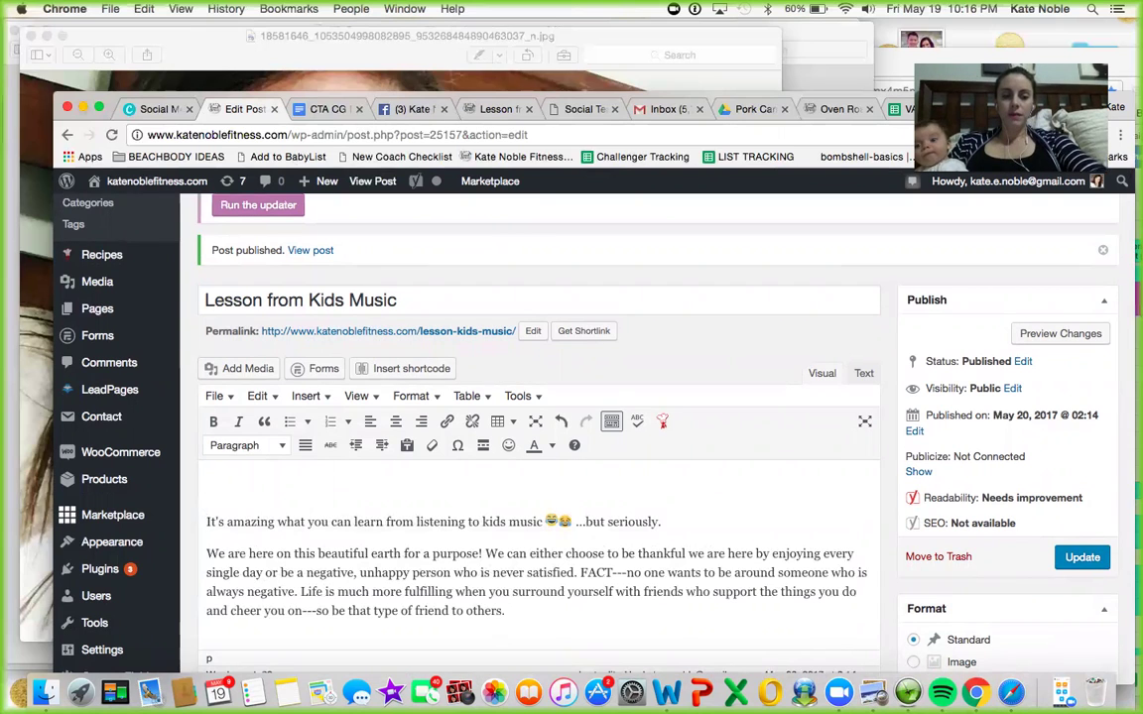
left_click(248, 369)
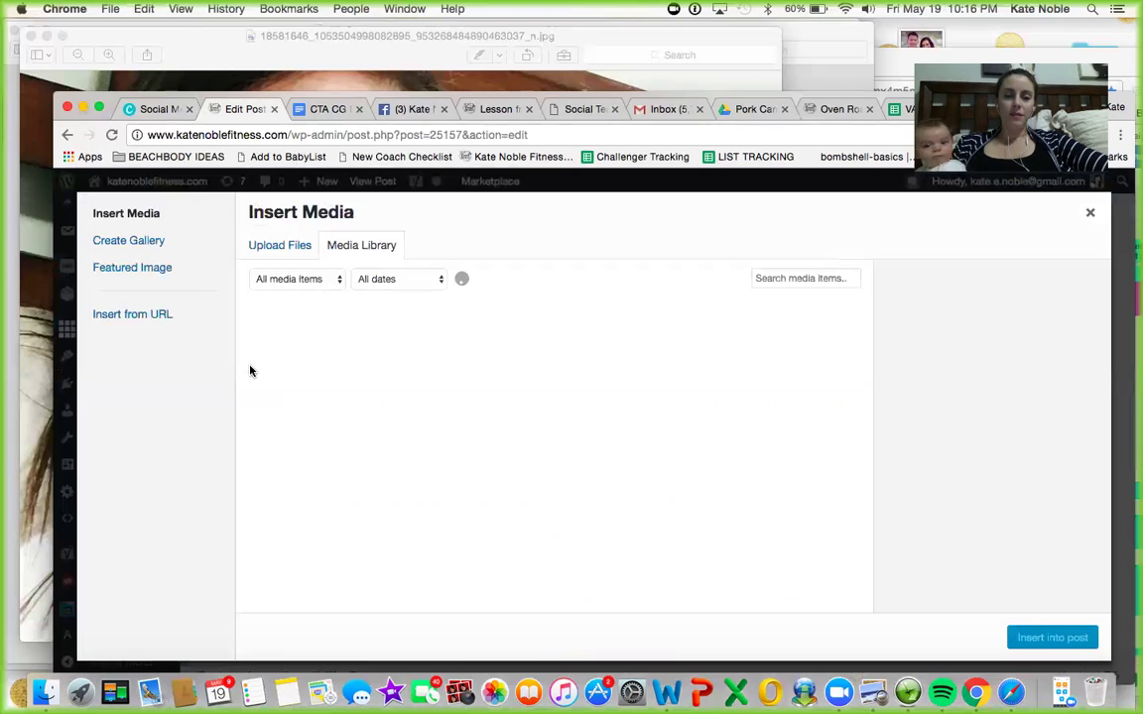
left_click(286, 347)
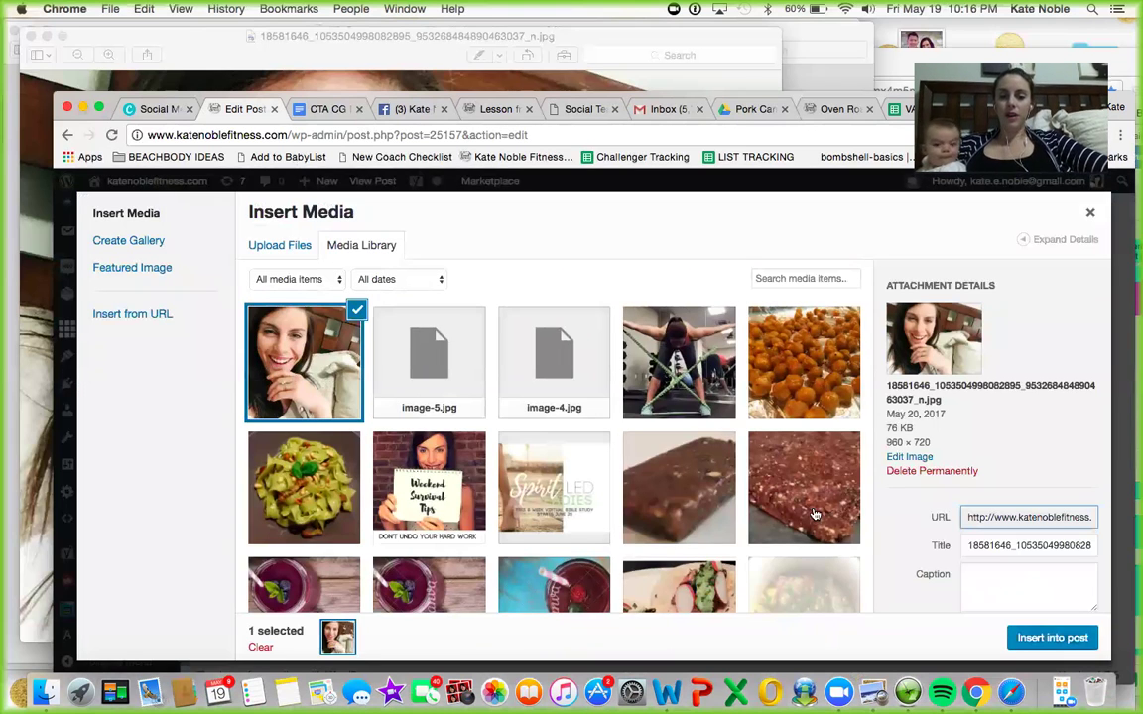
left_click(1023, 638)
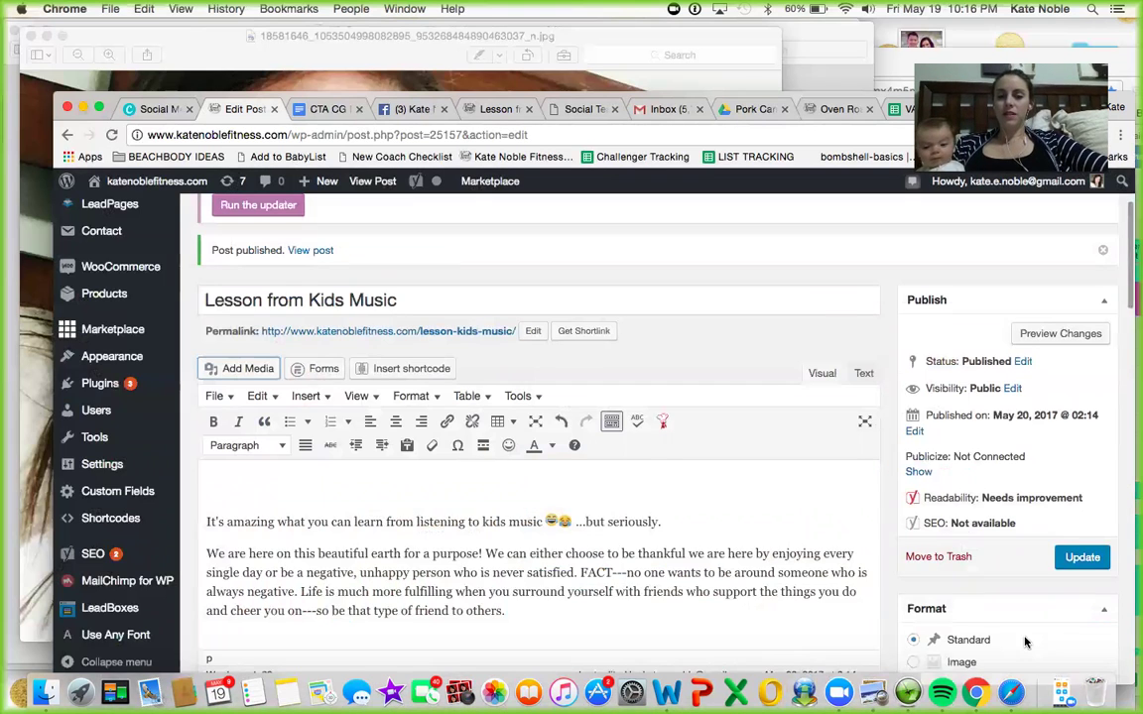
left_click(1085, 562)
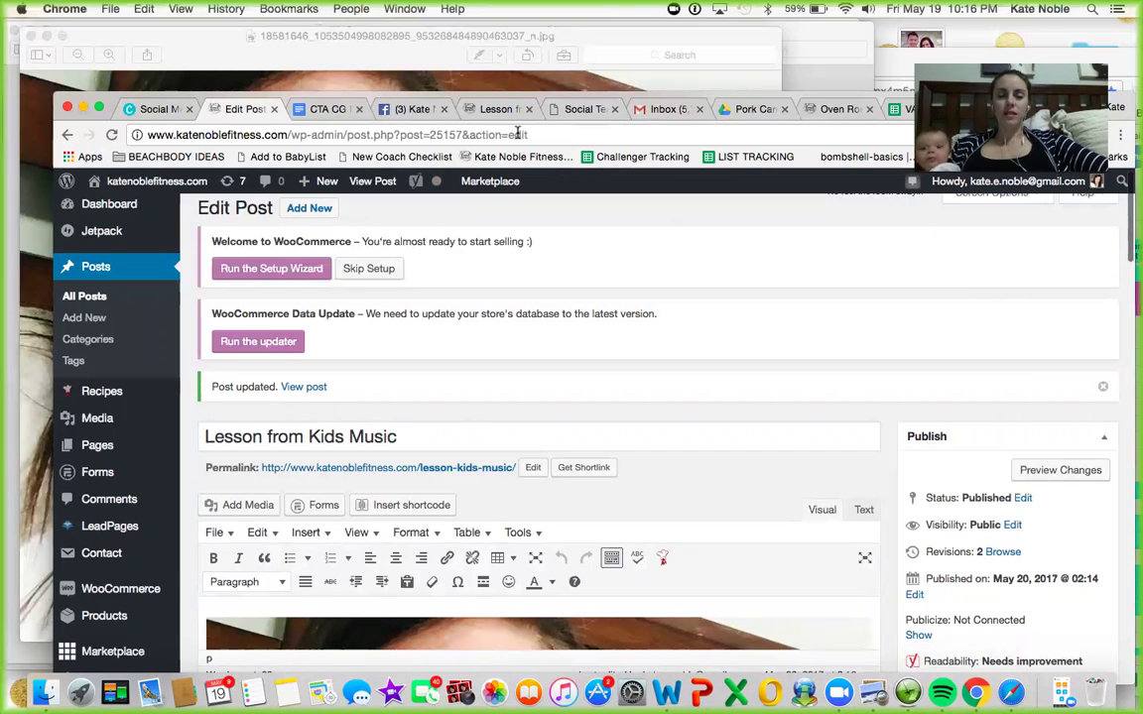
Step: Reload the live Lesson from Kids Music page to check the photo in the post body
left_click(486, 109)
scroll(294, 317, "up", 3)
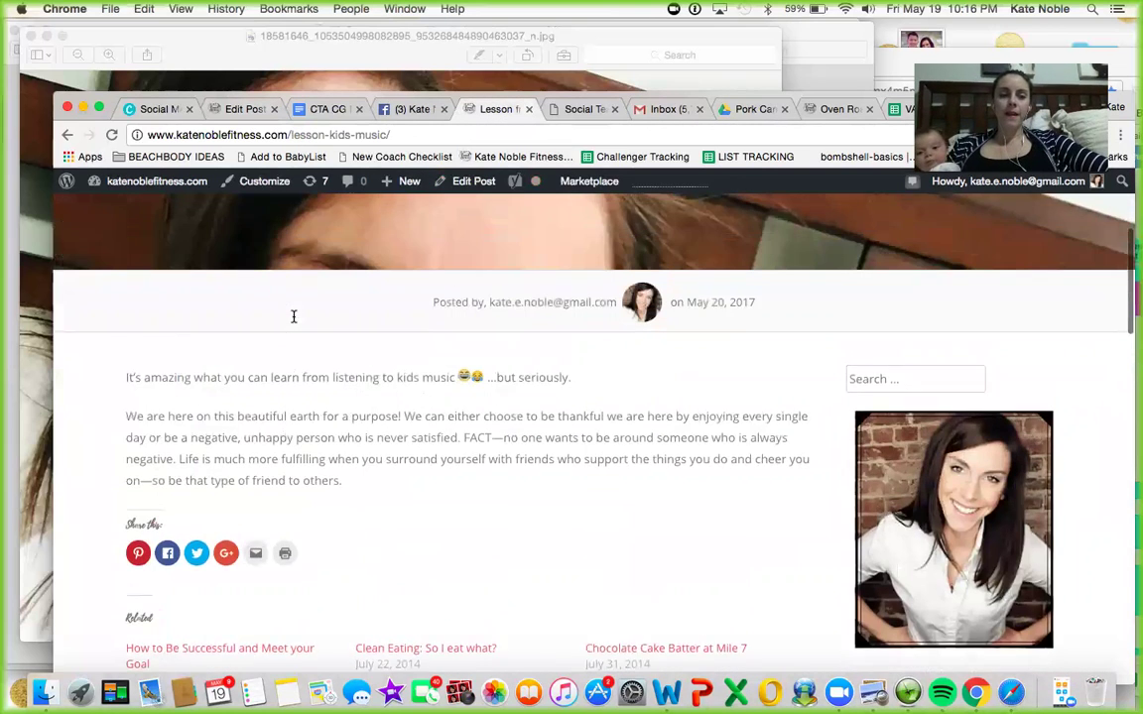
left_click(400, 133)
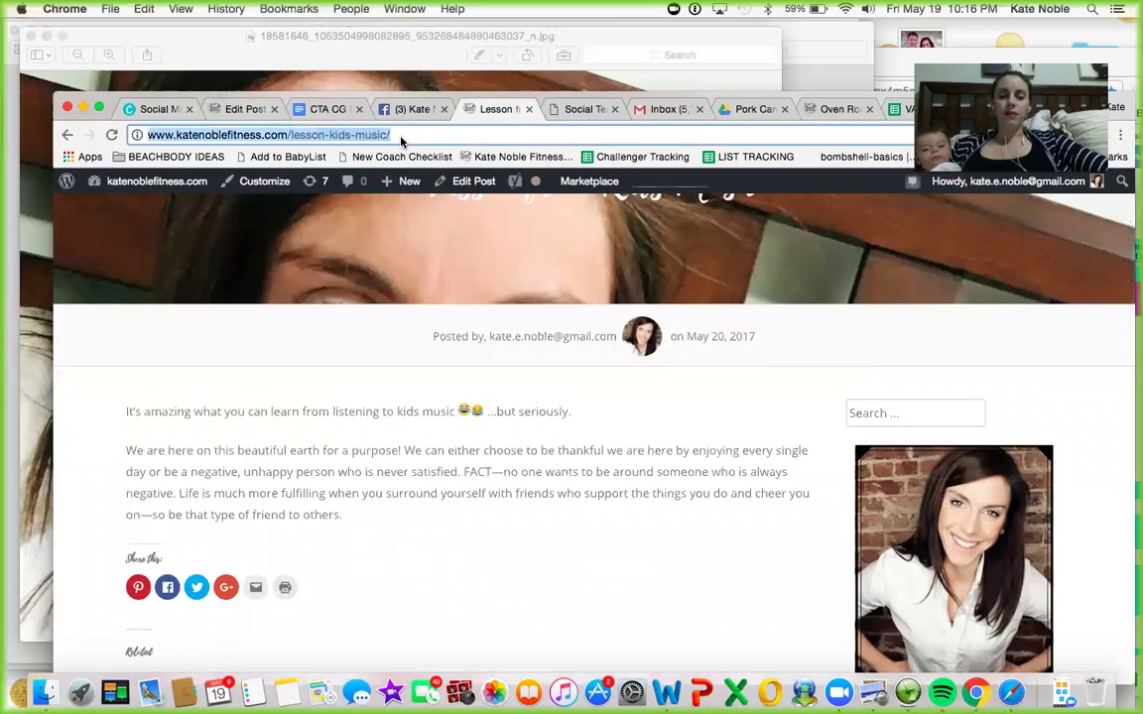
key("Return")
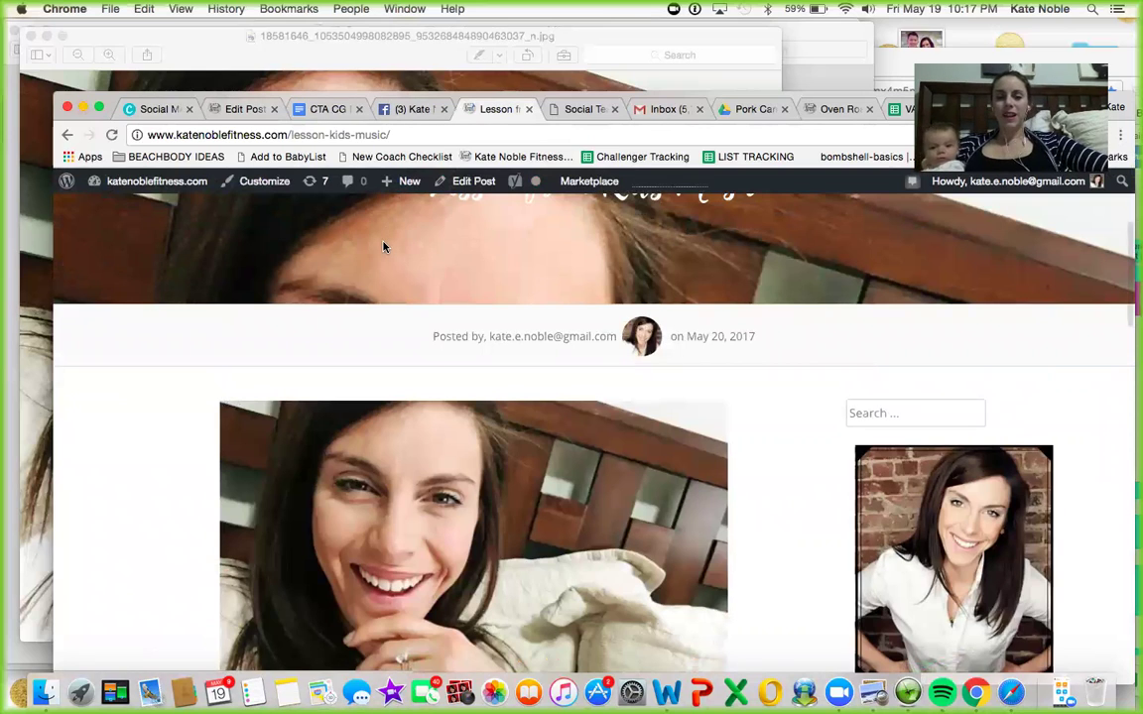
Step: Examine the in-body photo, text, share options and related posts on the live Lesson from Kids Music page
scroll(384, 247, "down", 5)
scroll(384, 247, "down", 4)
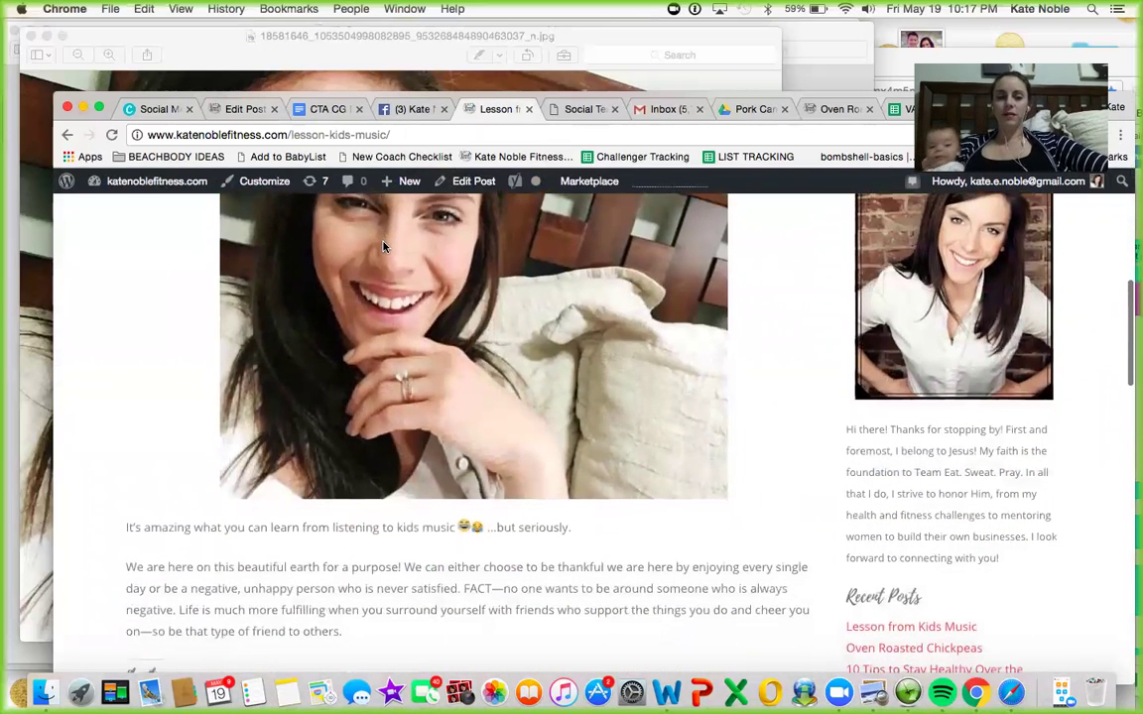
scroll(384, 247, "down", 2)
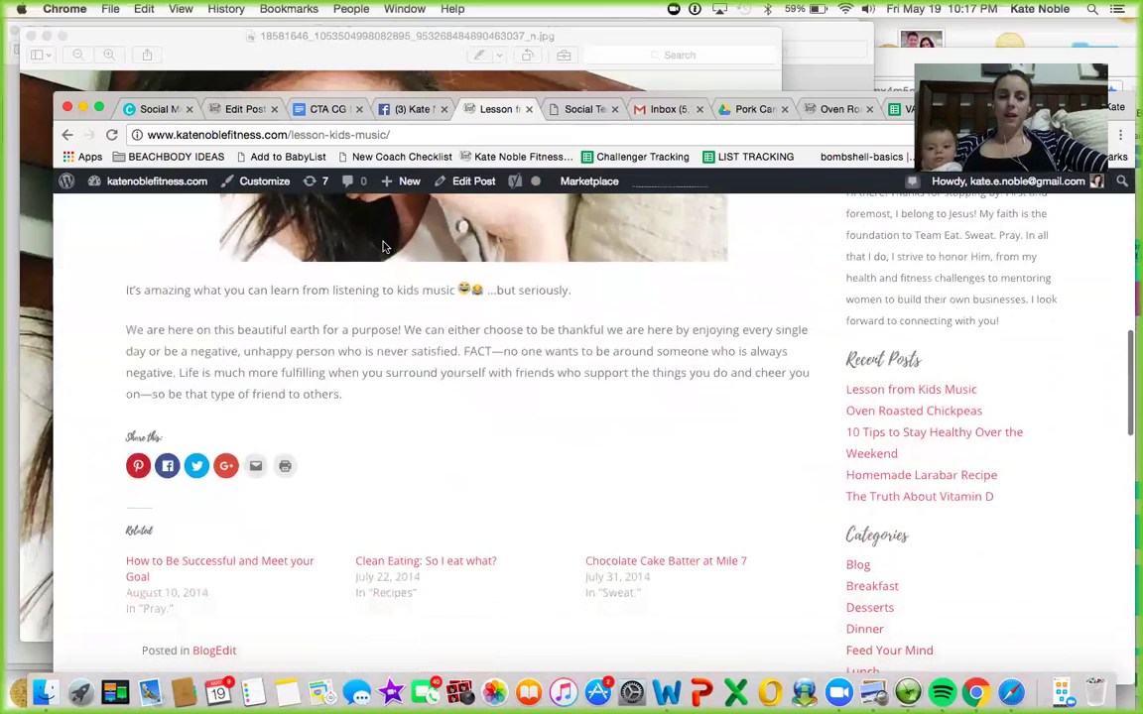
scroll(384, 247, "up", 10)
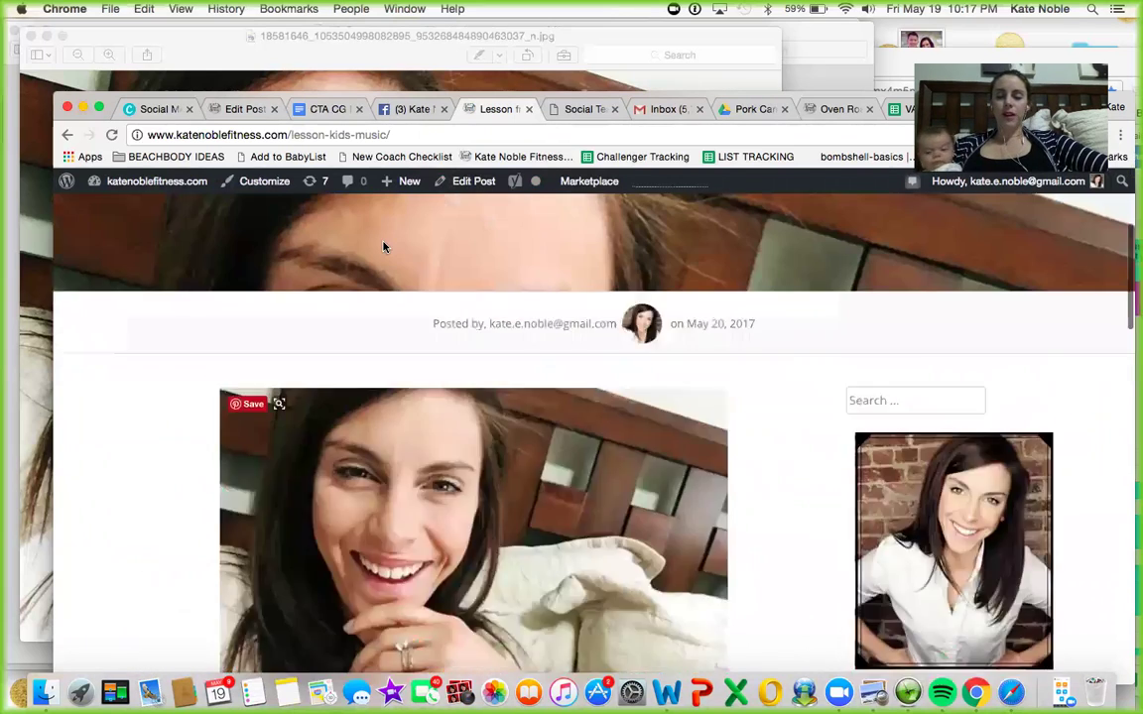
Step: Go through the site dashboard to the home page and check the featured blog posts there
left_click(184, 187)
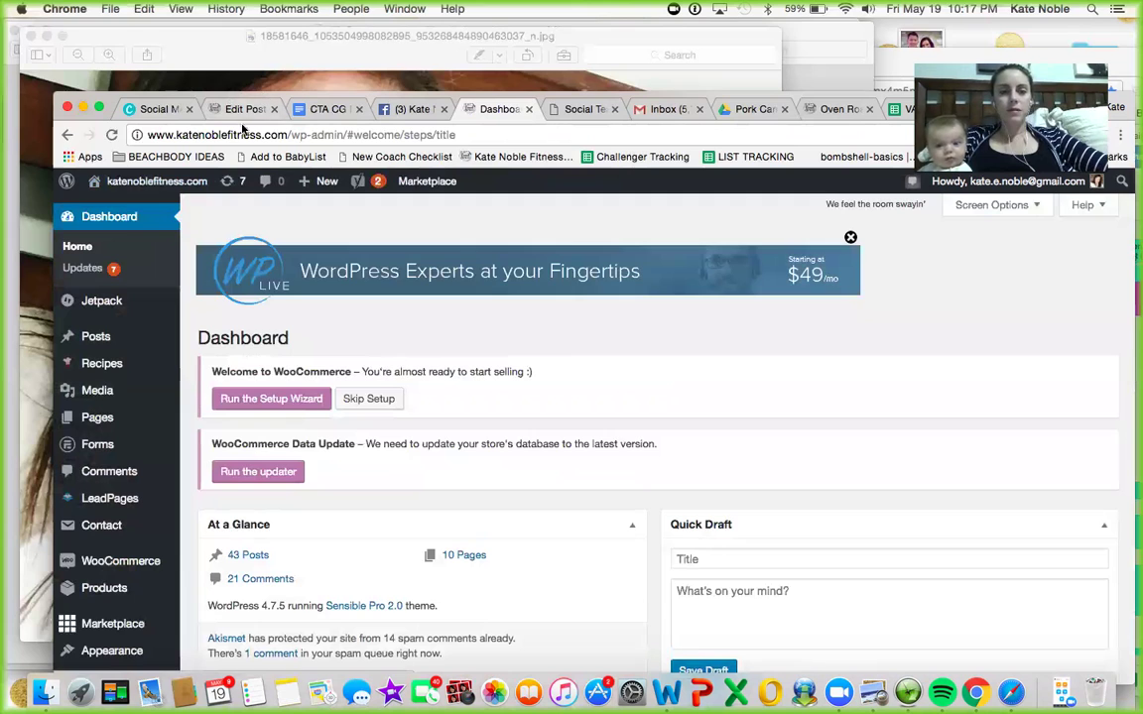
left_click(94, 210)
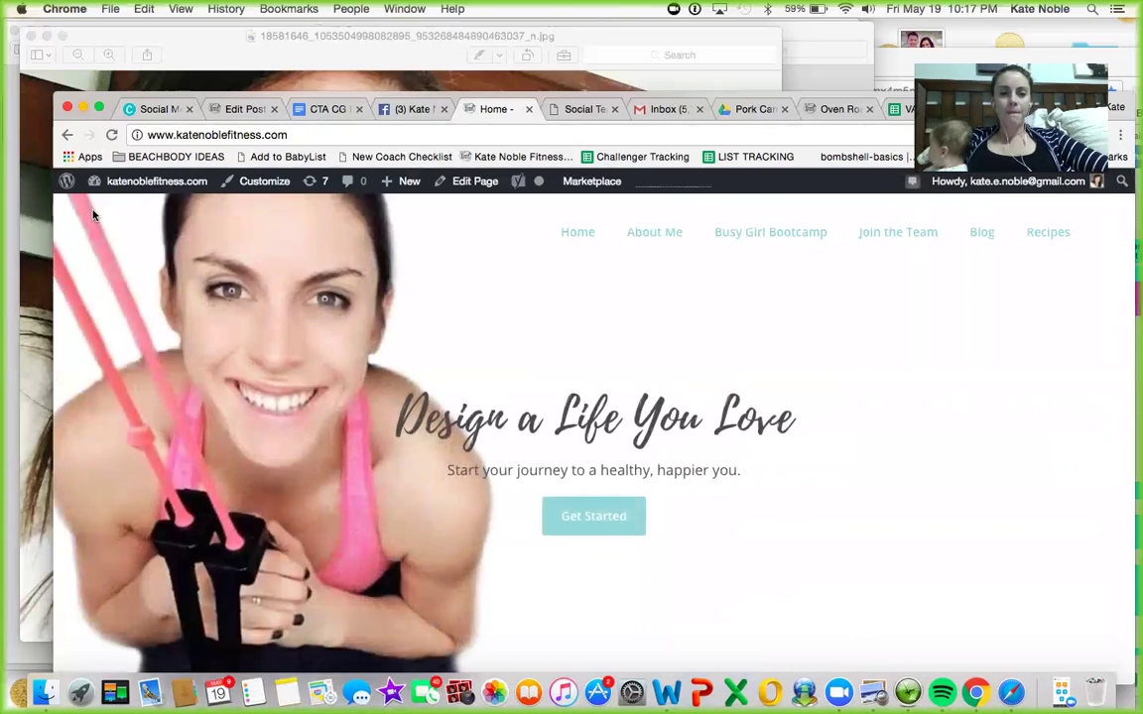
scroll(379, 351, "down", 10)
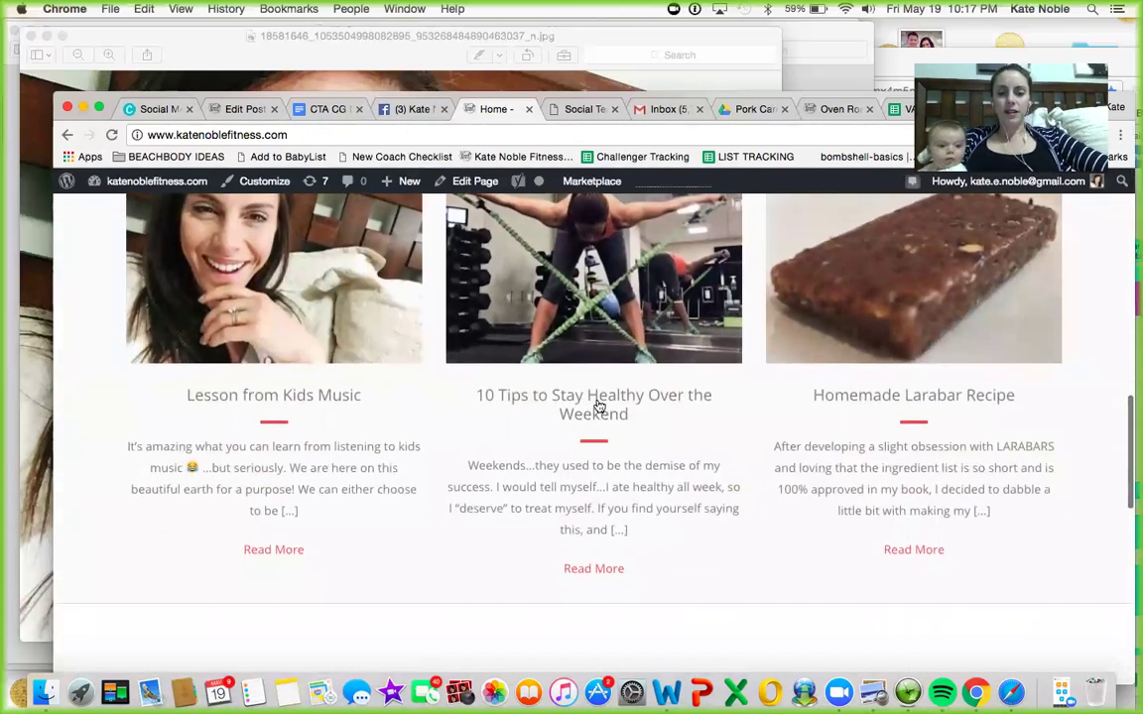
scroll(594, 401, "up", 1)
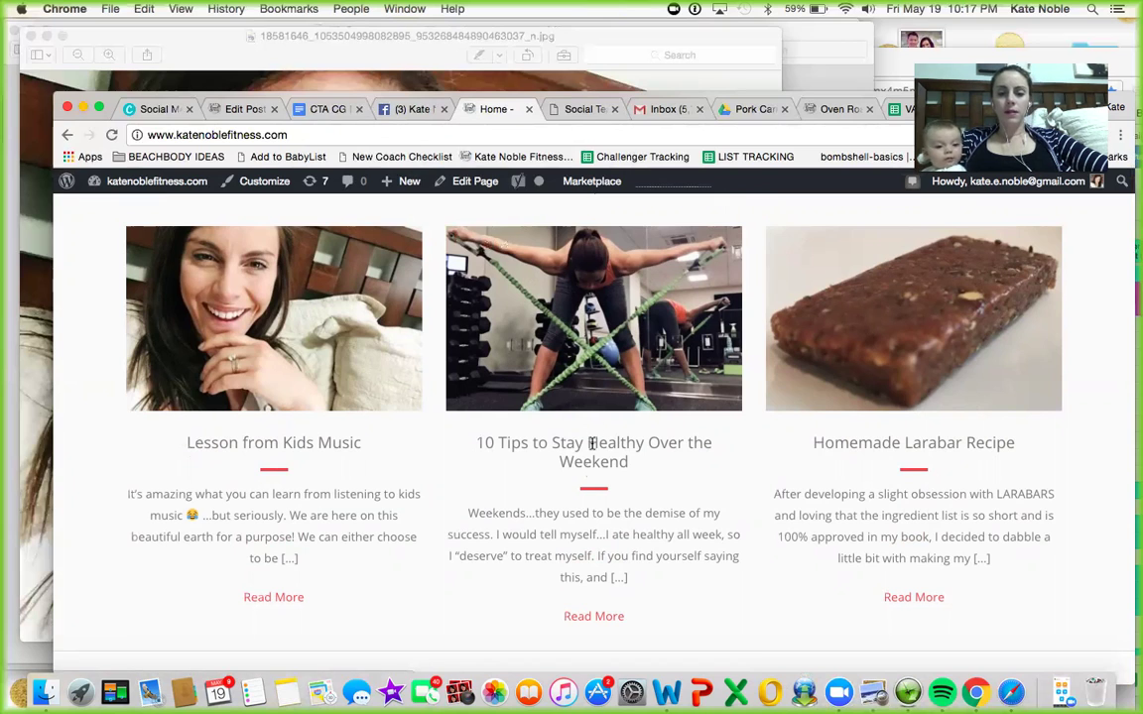
Step: Open the 10 Tips to Stay Healthy Over the Weekend post and review its header image, in-body photo and text as an example
left_click(592, 617)
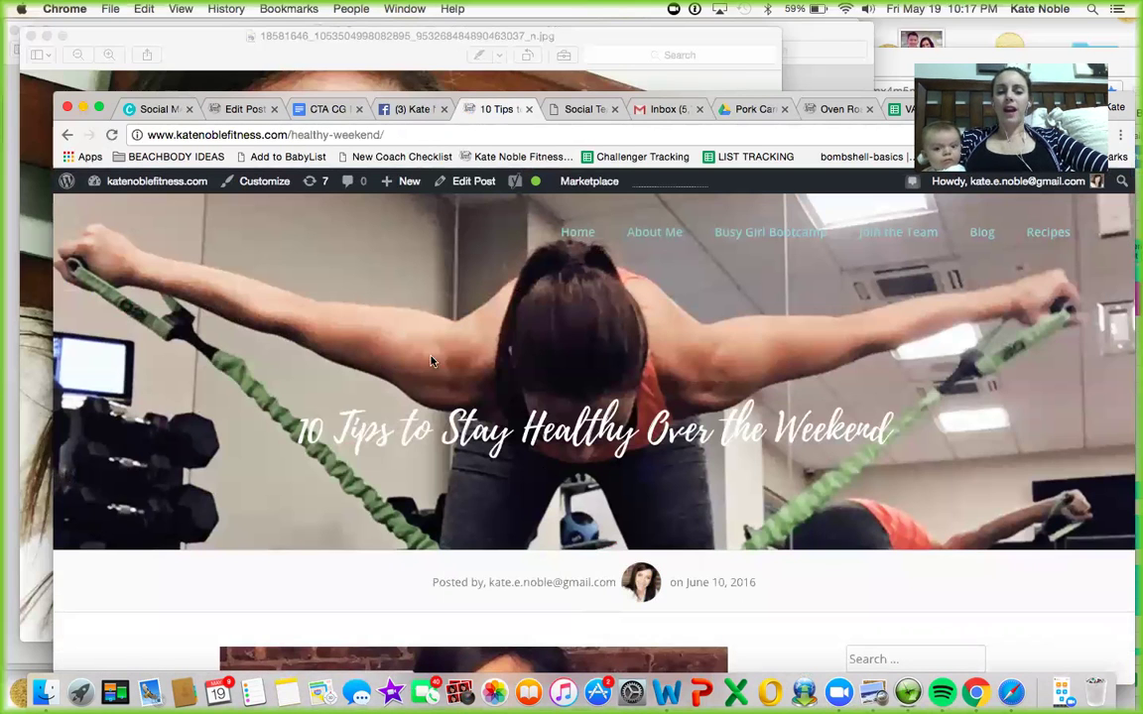
scroll(635, 337, "down", 10)
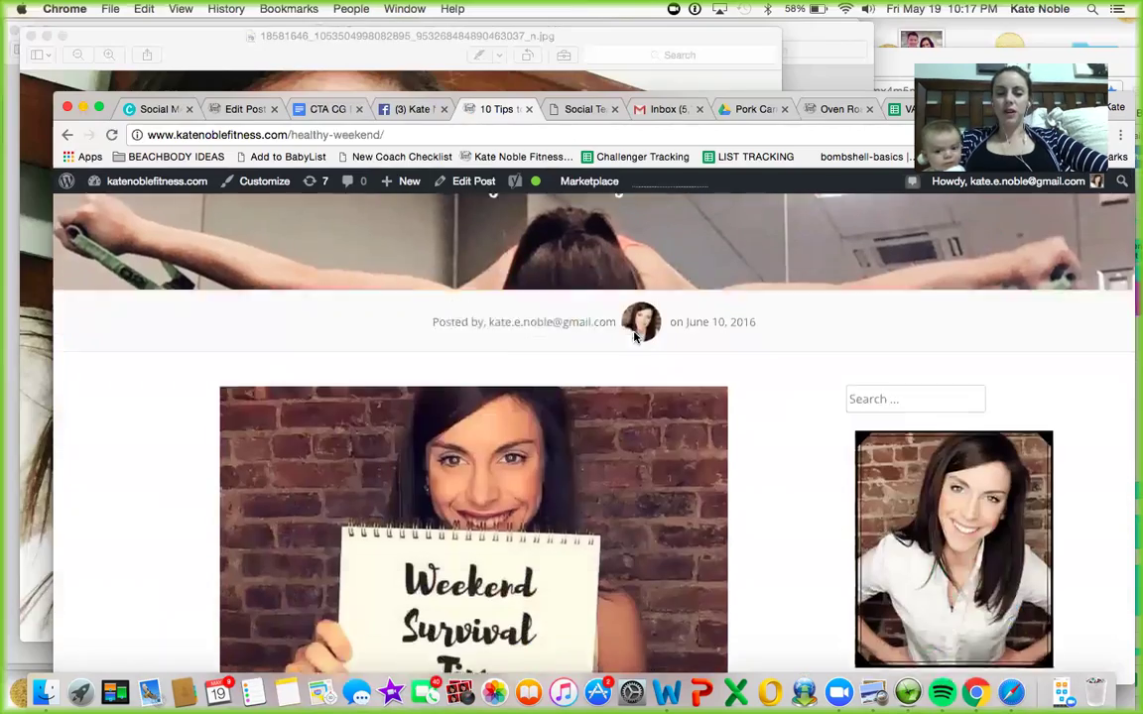
scroll(634, 337, "down", 5)
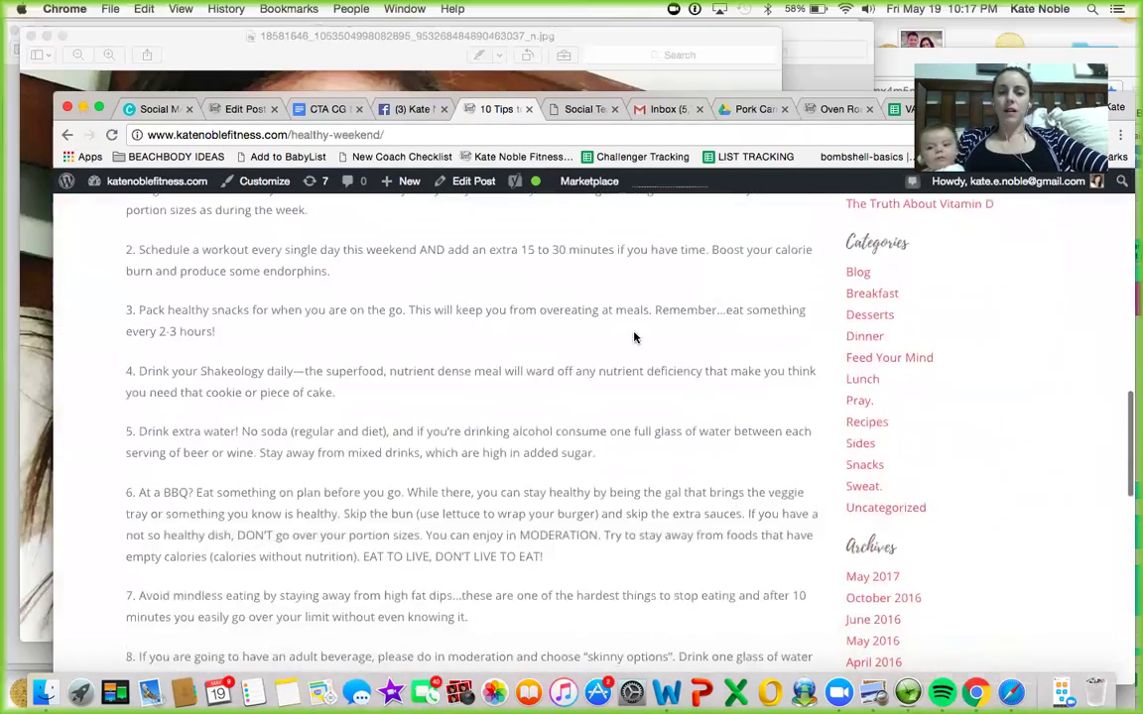
scroll(635, 337, "up", 12)
scroll(635, 337, "up", 3)
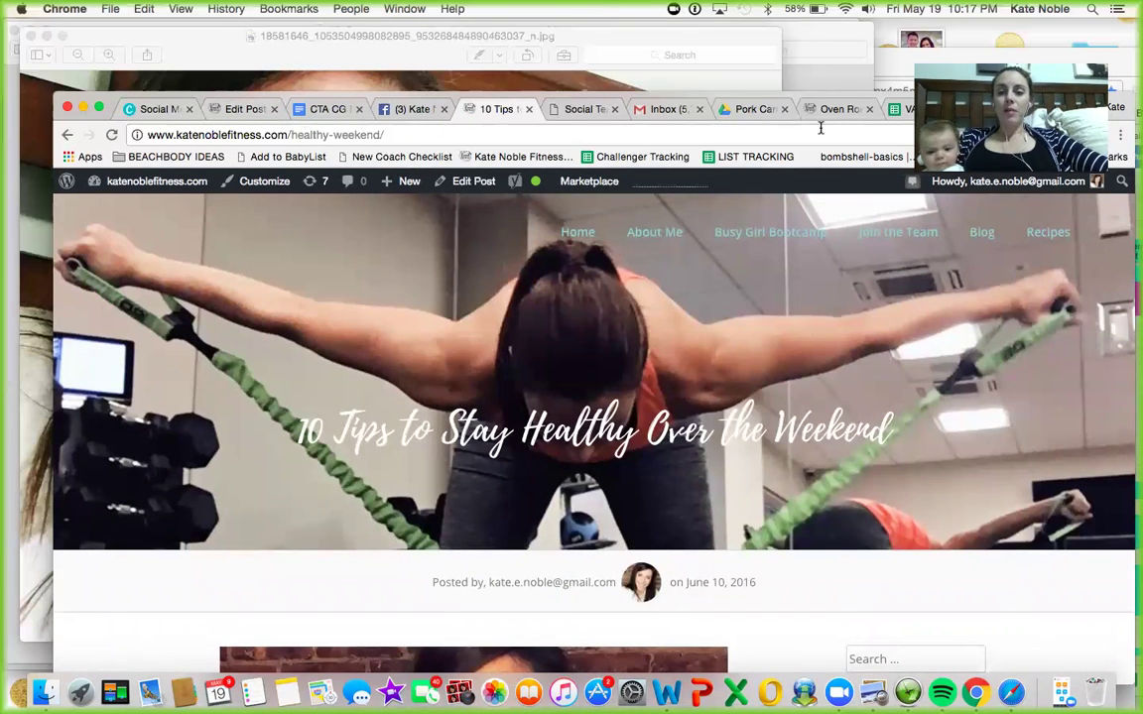
Step: On the Facebook page, close the photo viewer and copy the full text of the "WHY are we are our own worst critique?!?!" post
left_click_drag(893, 94, 862, 165)
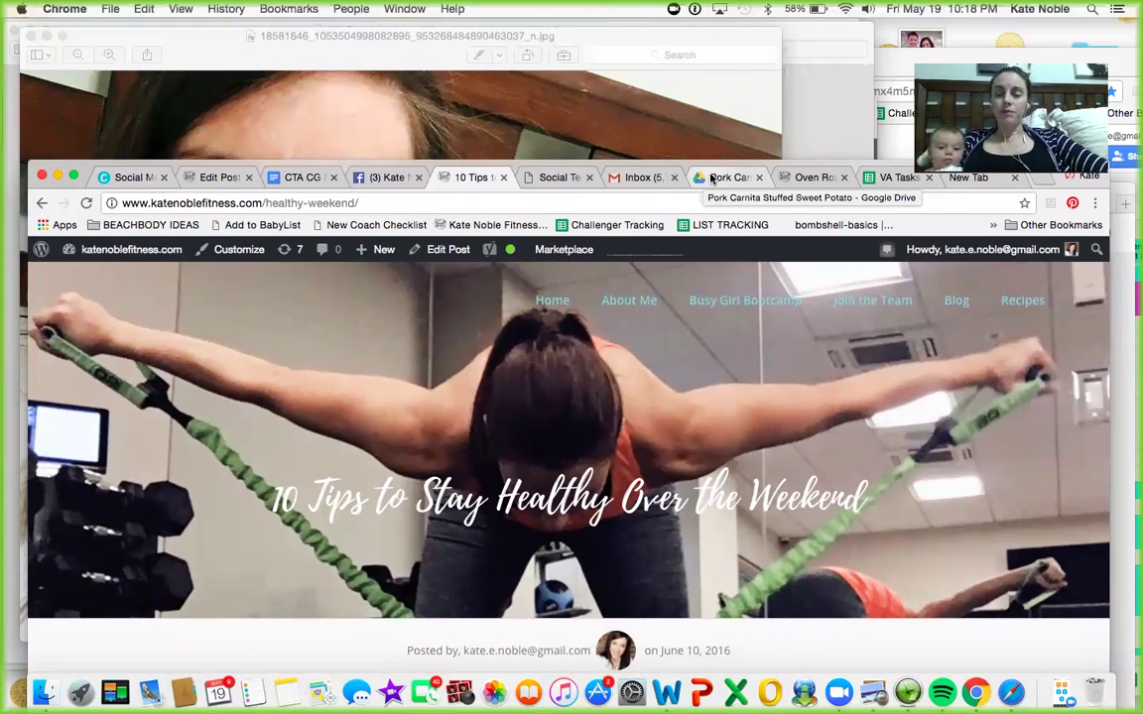
left_click(382, 179)
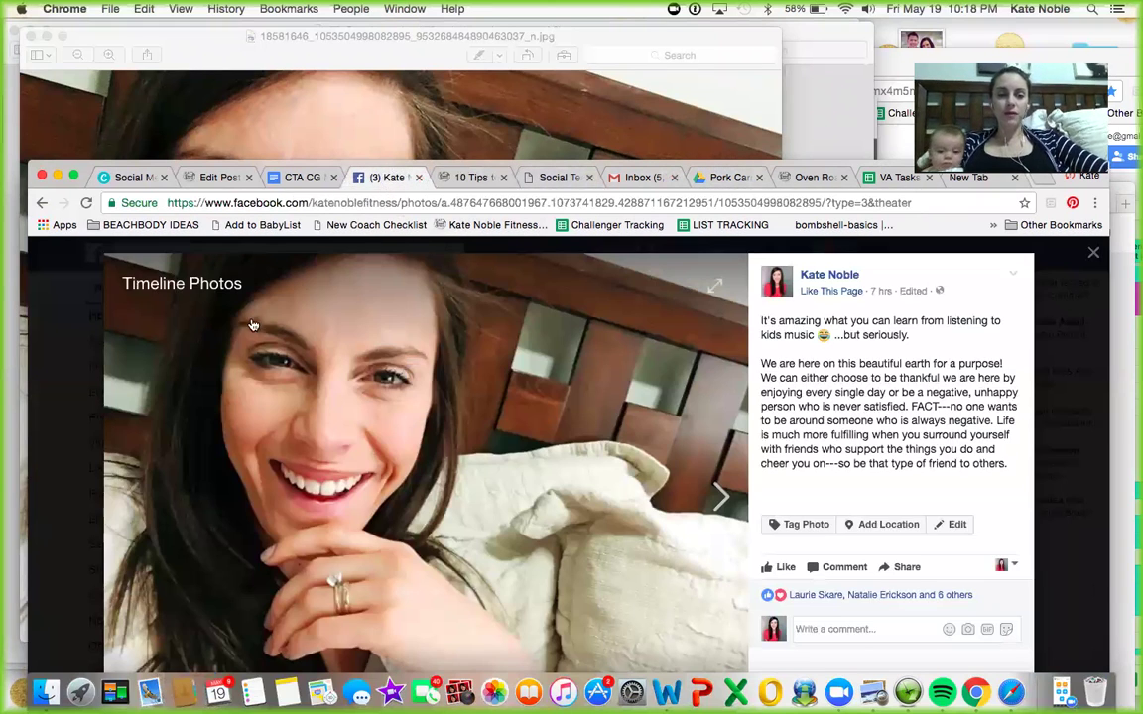
left_click(57, 370)
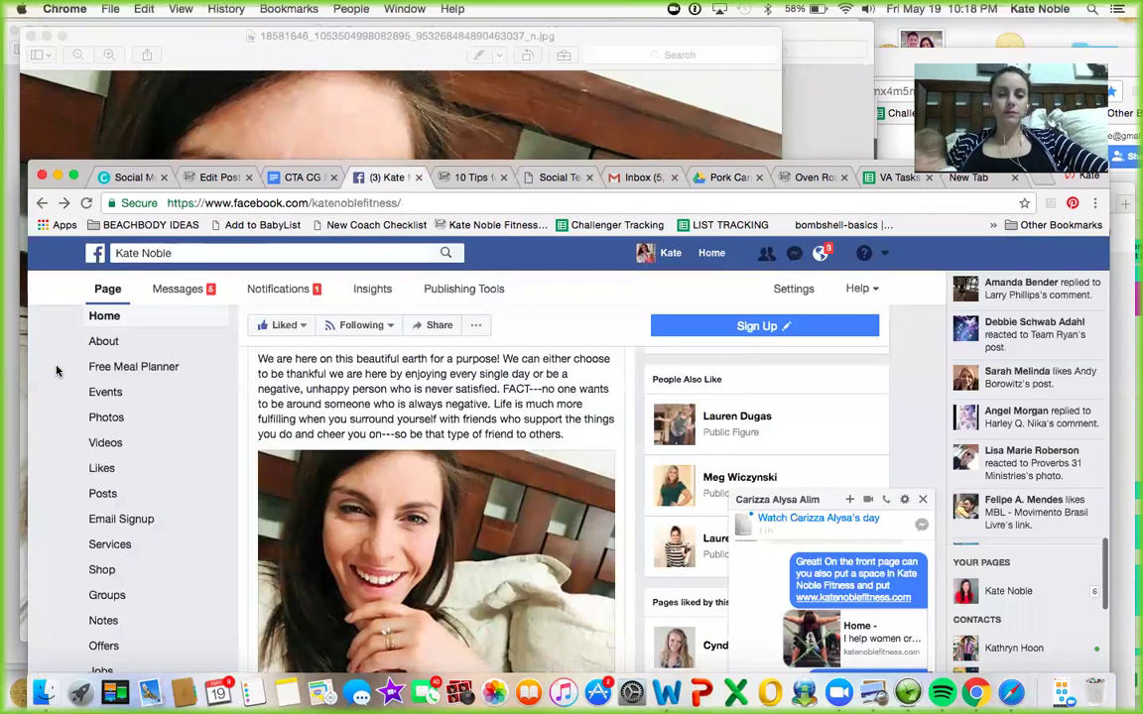
scroll(401, 528, "down", 5)
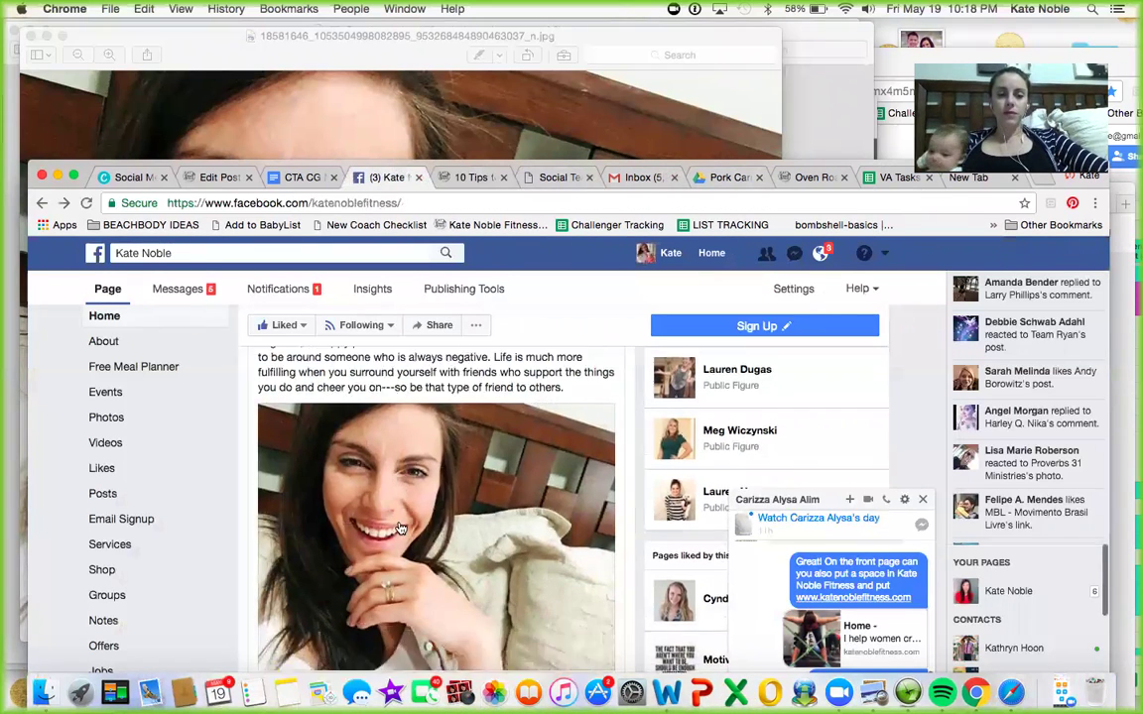
scroll(401, 528, "down", 6)
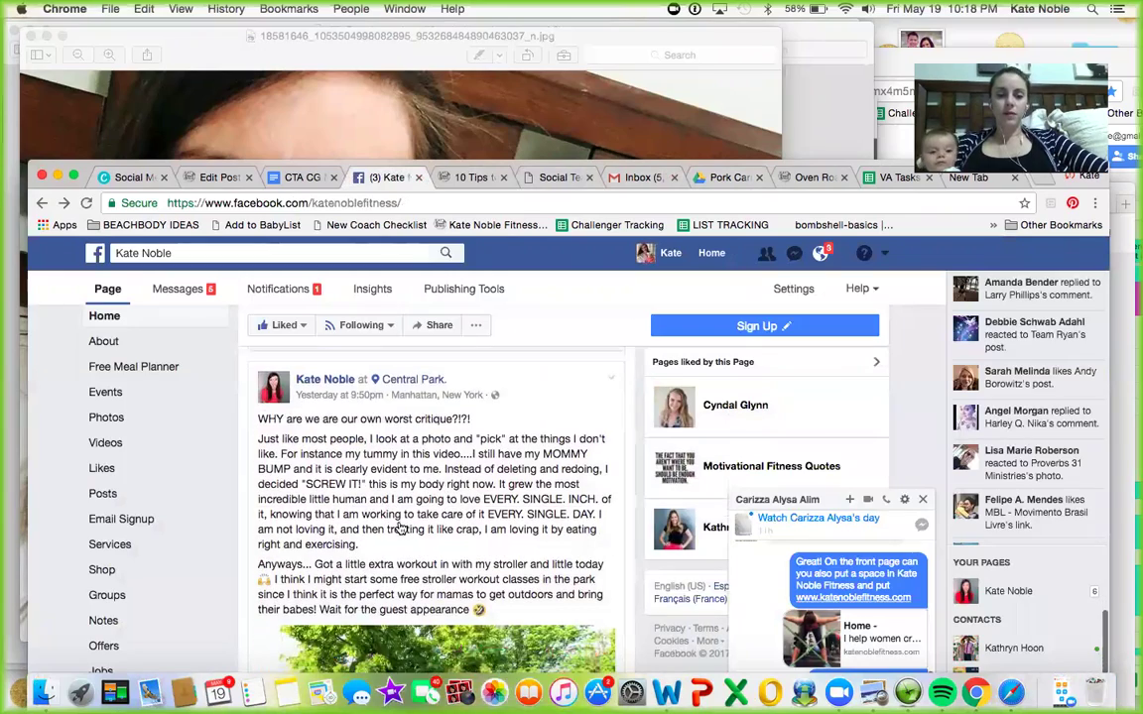
scroll(400, 528, "down", 3)
scroll(401, 528, "up", 2)
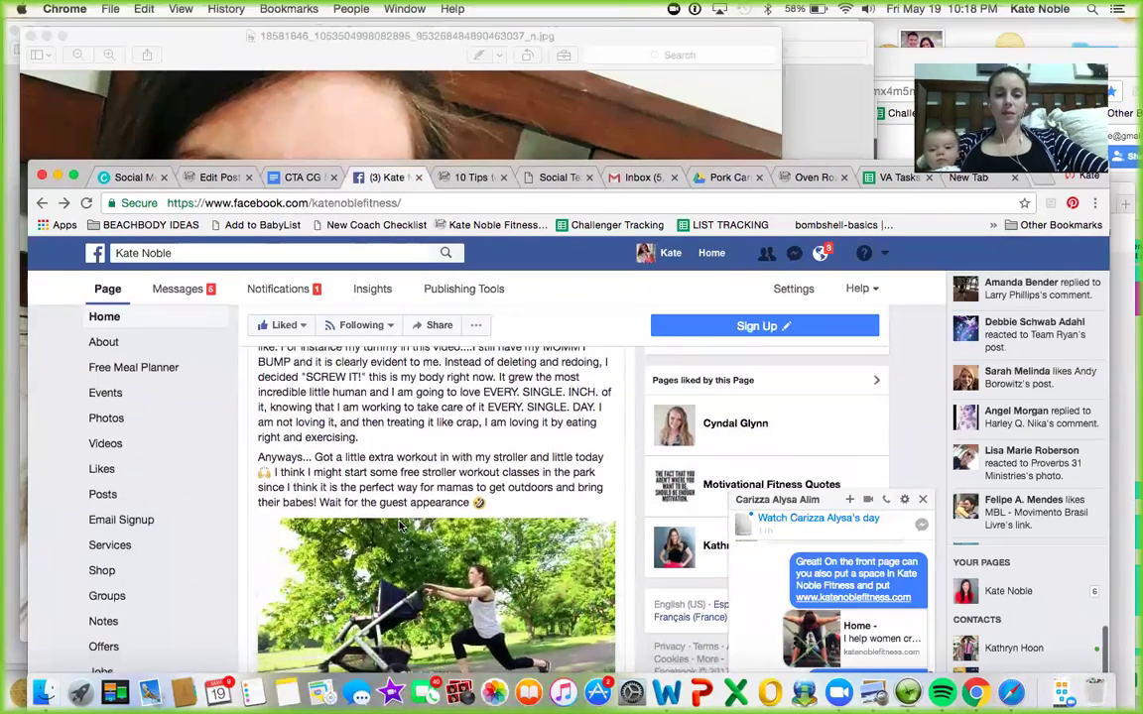
scroll(400, 527, "up", 2)
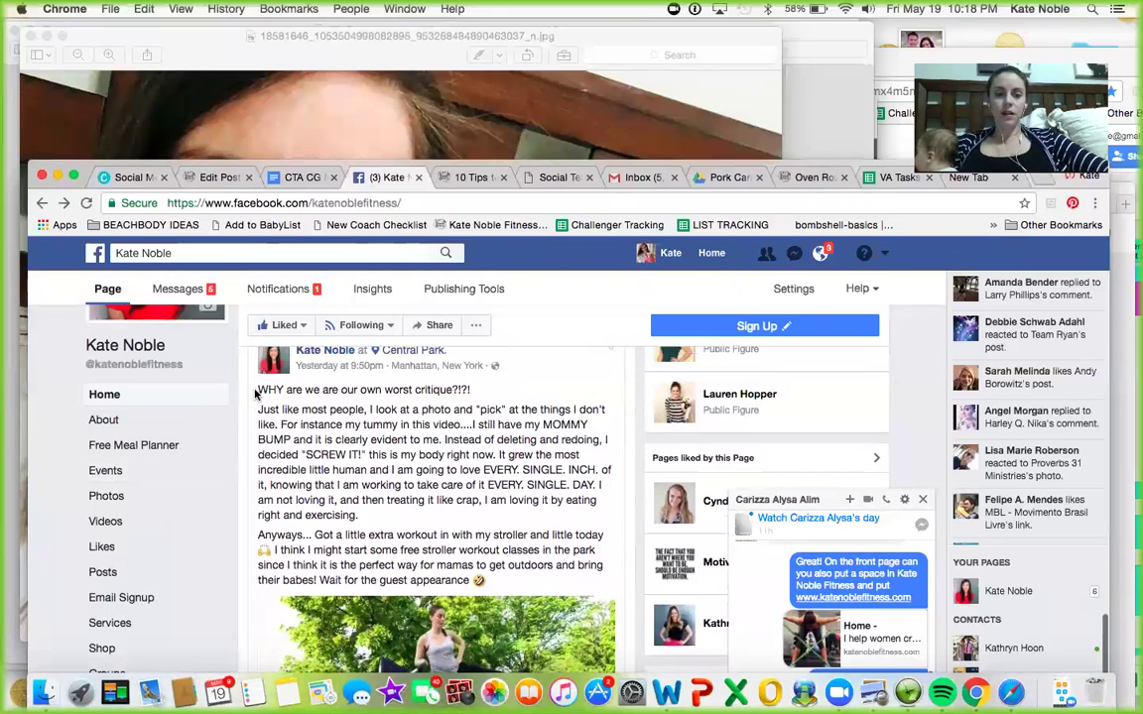
left_click_drag(258, 388, 529, 574)
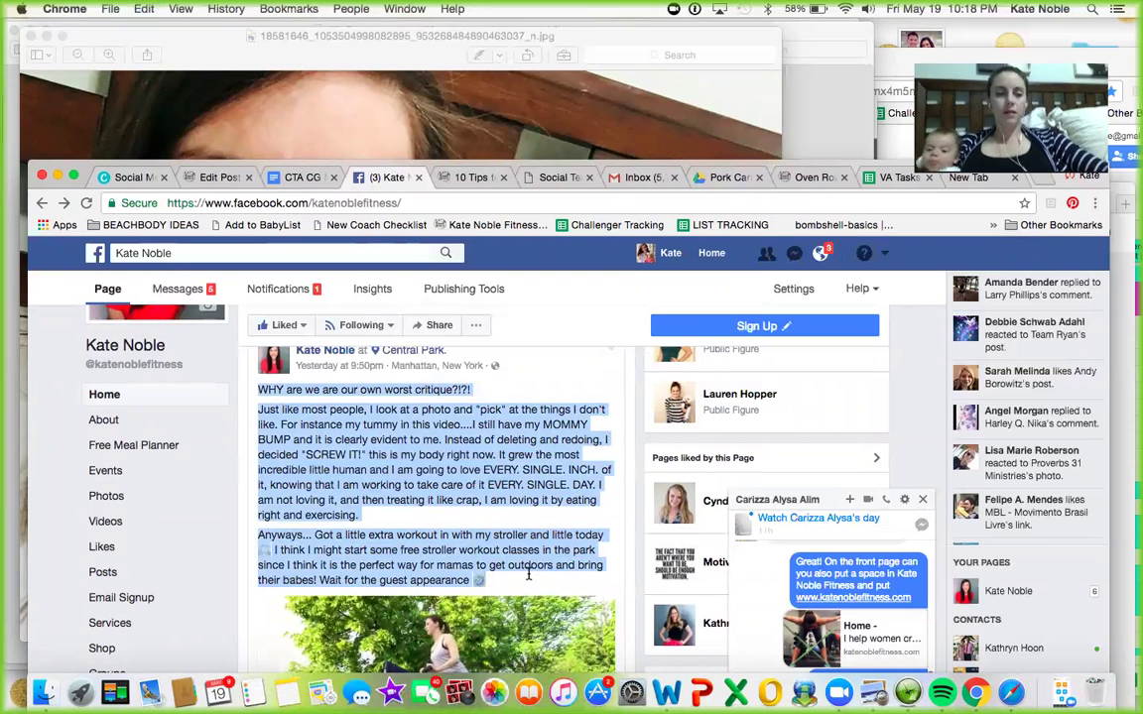
Step: Create a new WordPress post and paste the copied Facebook text into its body
left_click(208, 180)
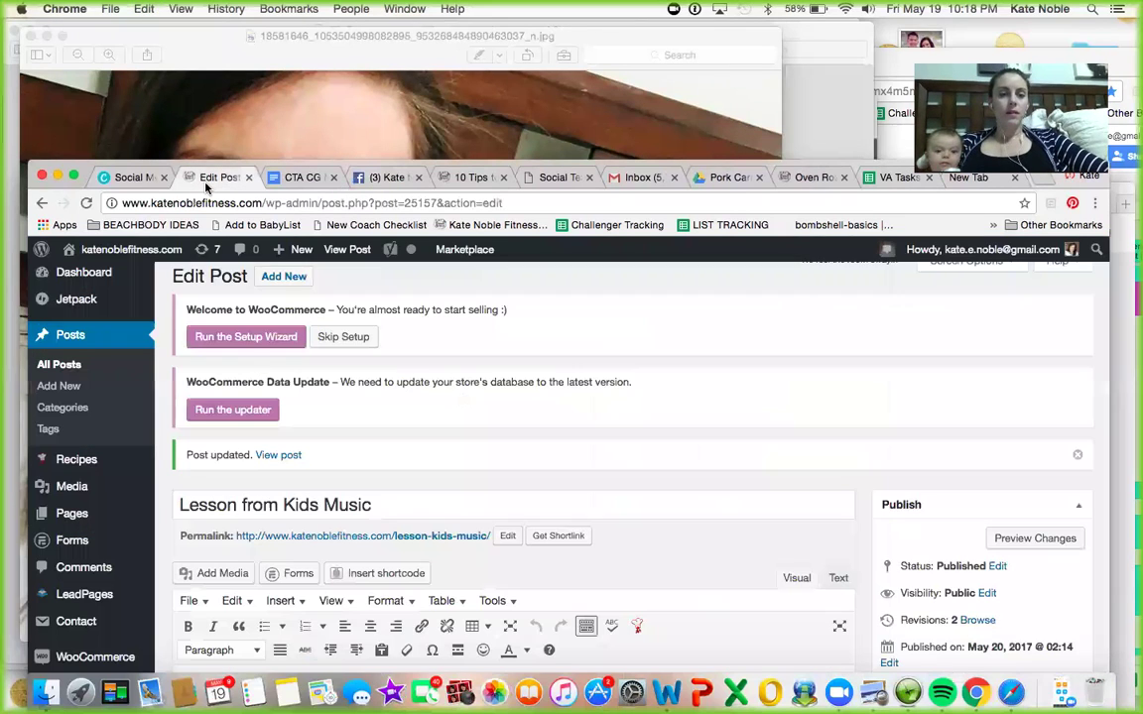
left_click(59, 387)
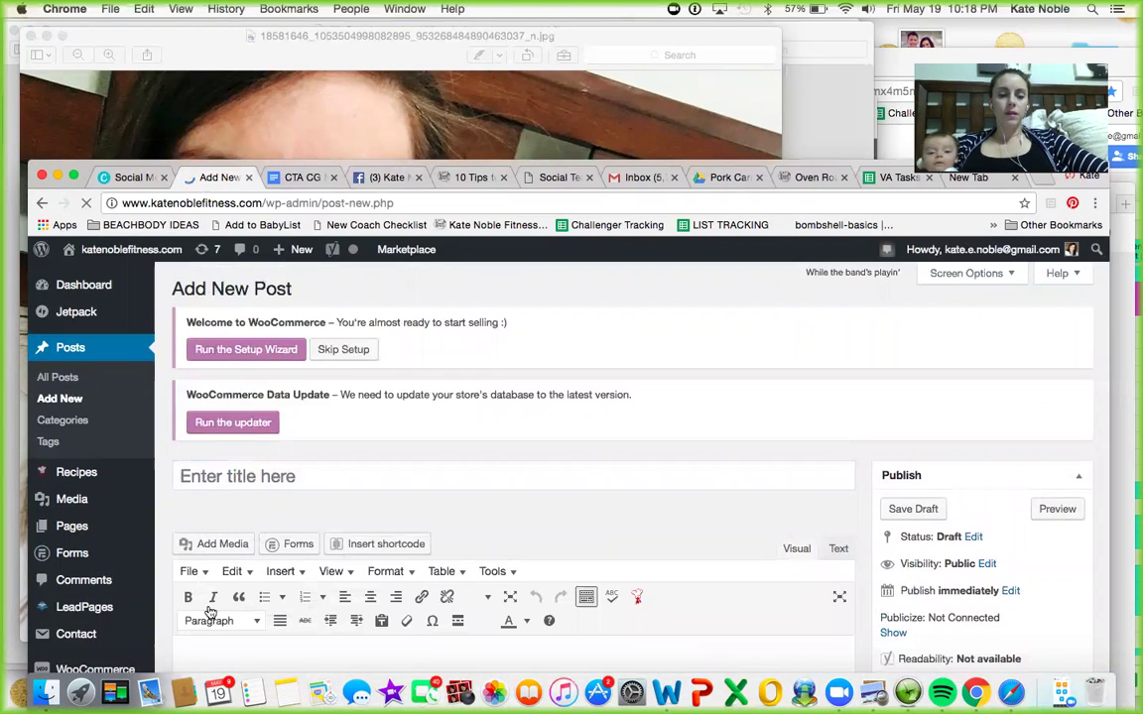
scroll(203, 590, "down", 4)
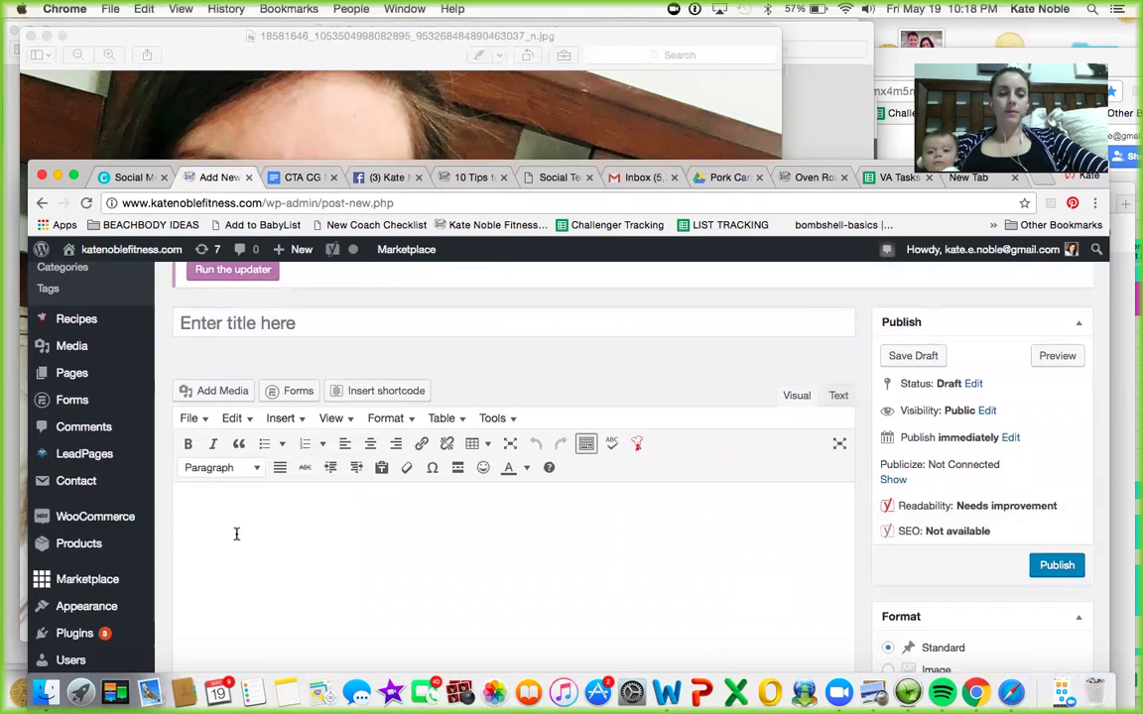
key("super+v")
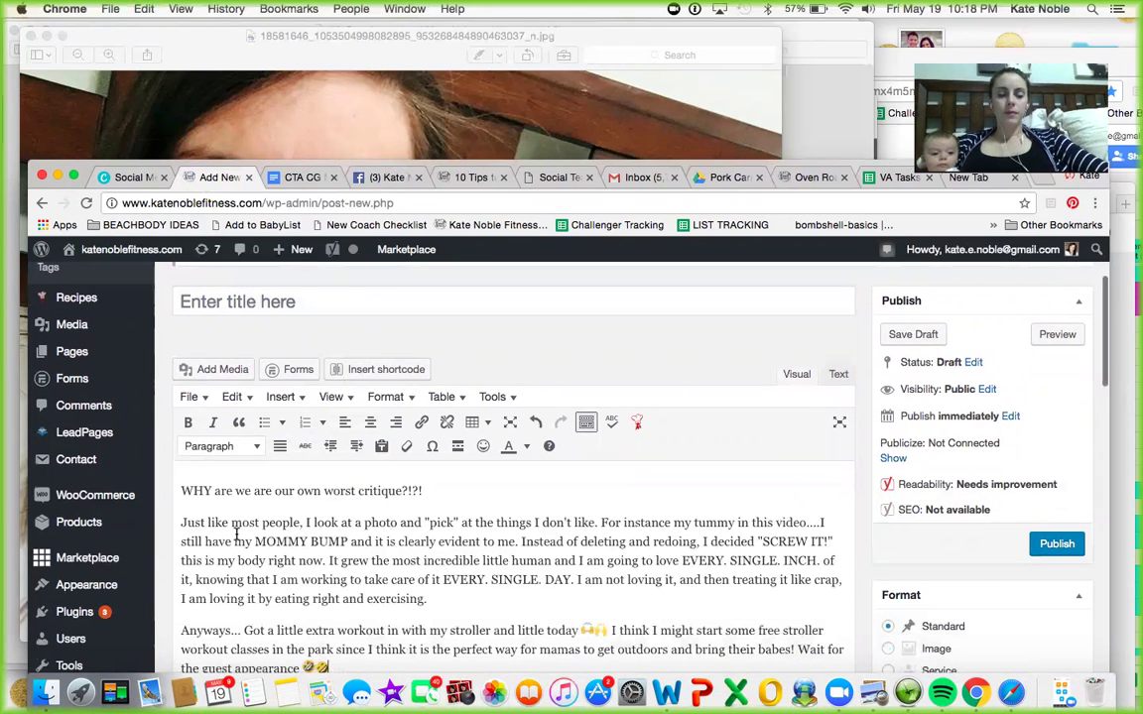
Step: Title the new post "Be Your Biggest Fan"
left_click(210, 303)
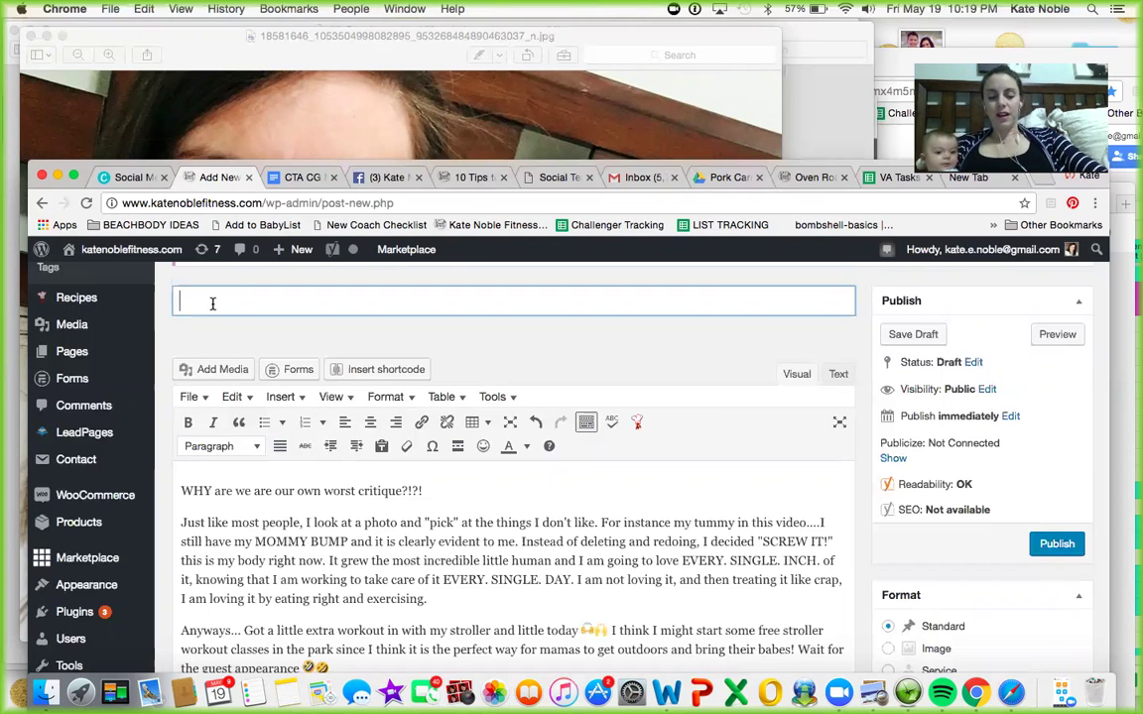
type("Be")
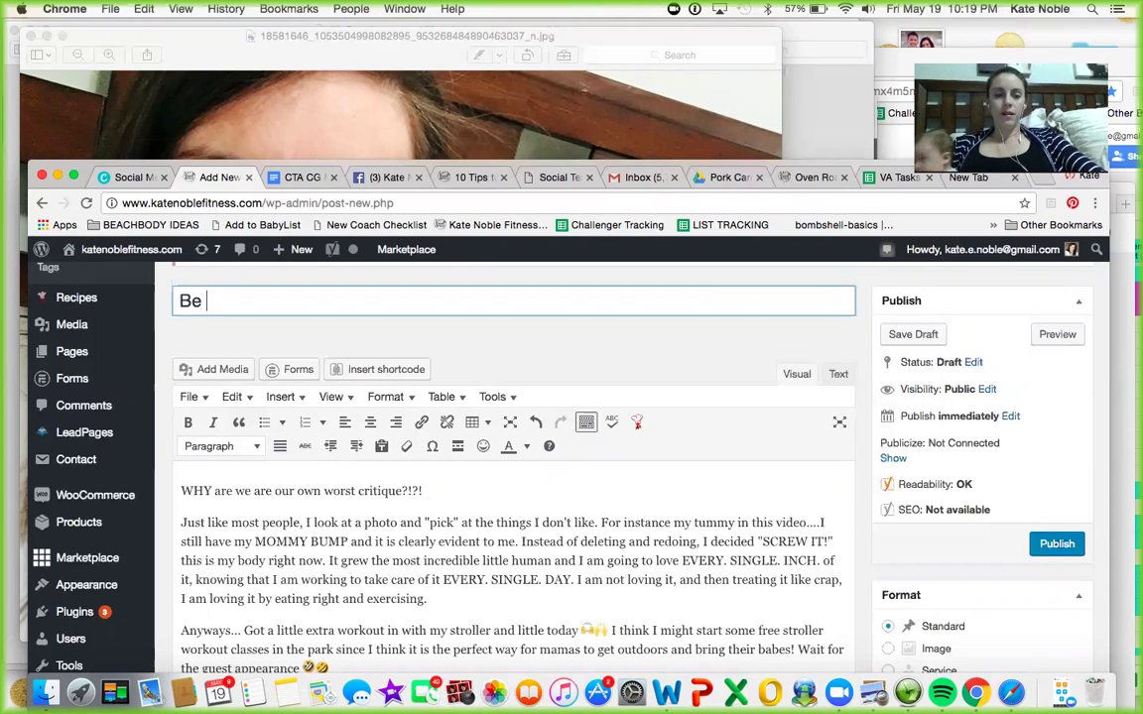
type(" To")
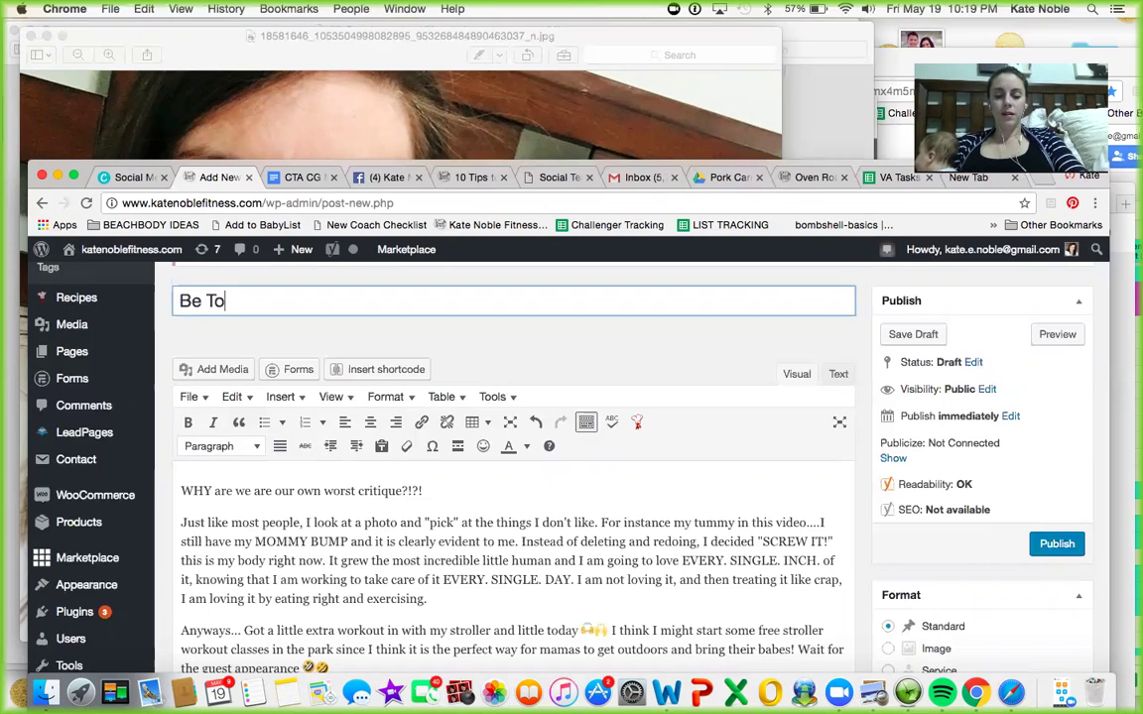
type("ur Biggest")
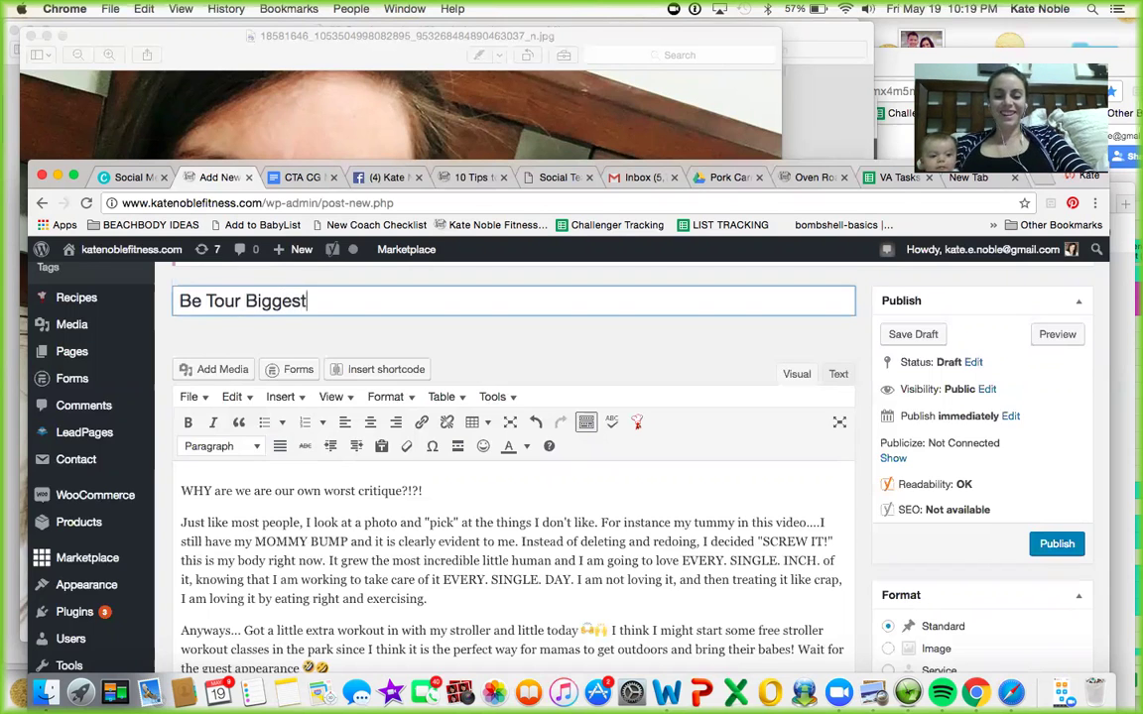
type(" Fan")
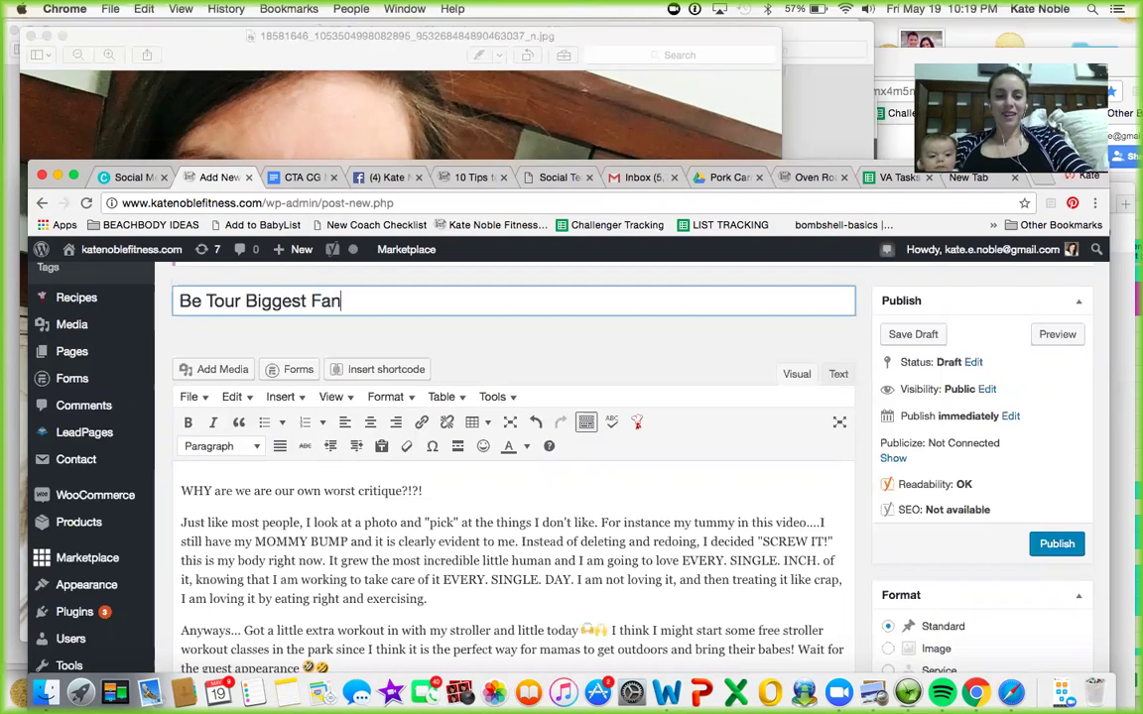
left_click(209, 300)
key("BackSpace")
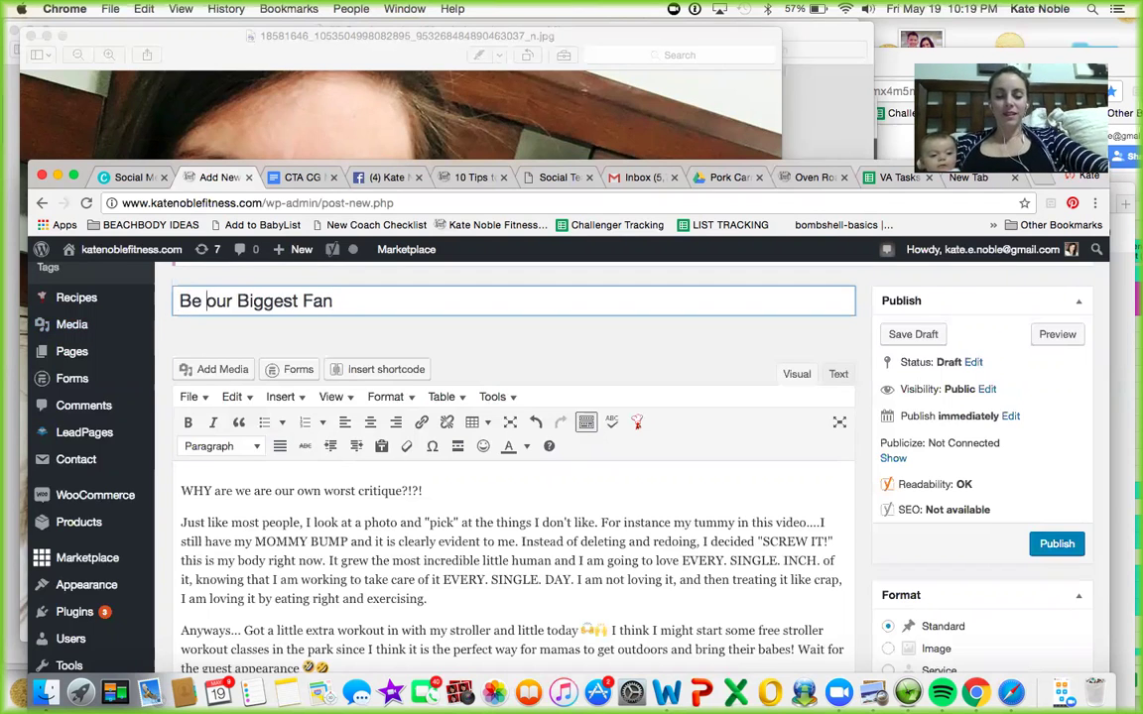
type("Y")
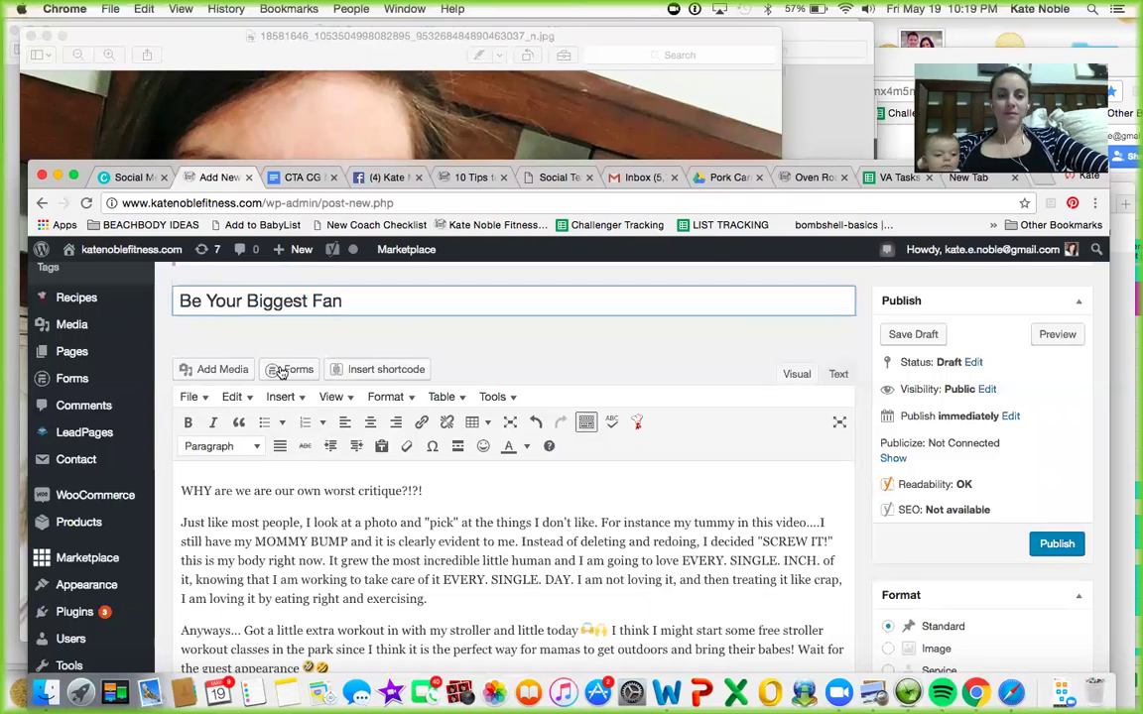
Step: Replace the new post's title with "Love Your Body Stroller Workout"
scroll(328, 427, "down", 1)
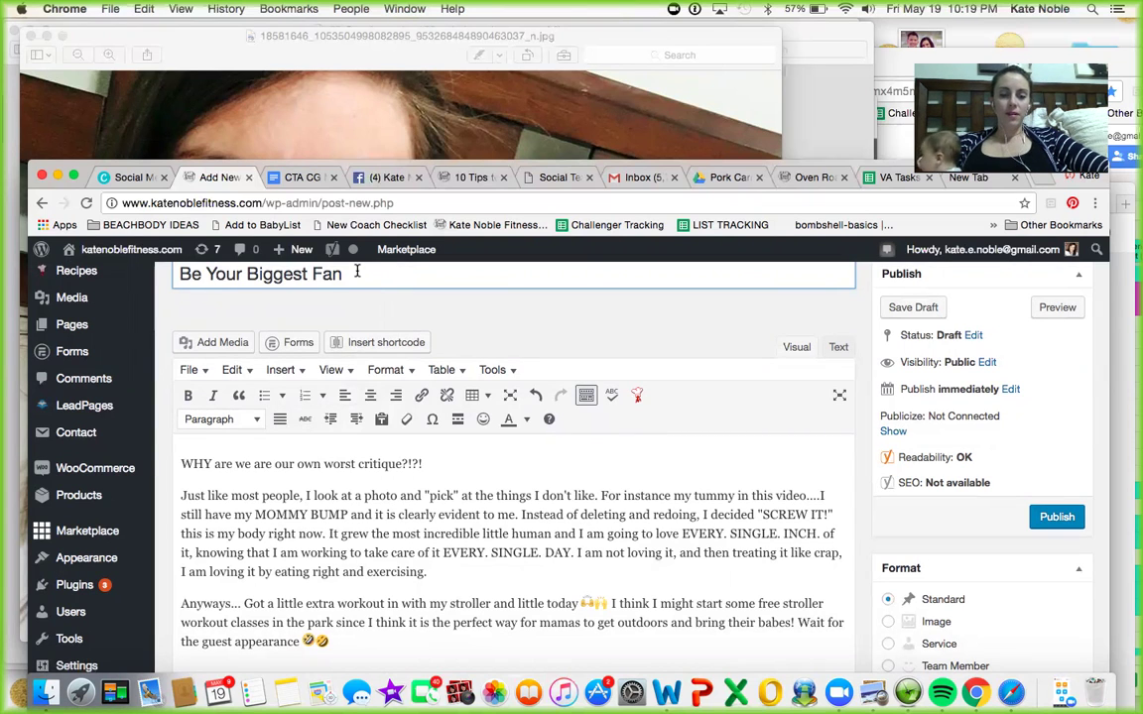
left_click_drag(344, 274, 141, 274)
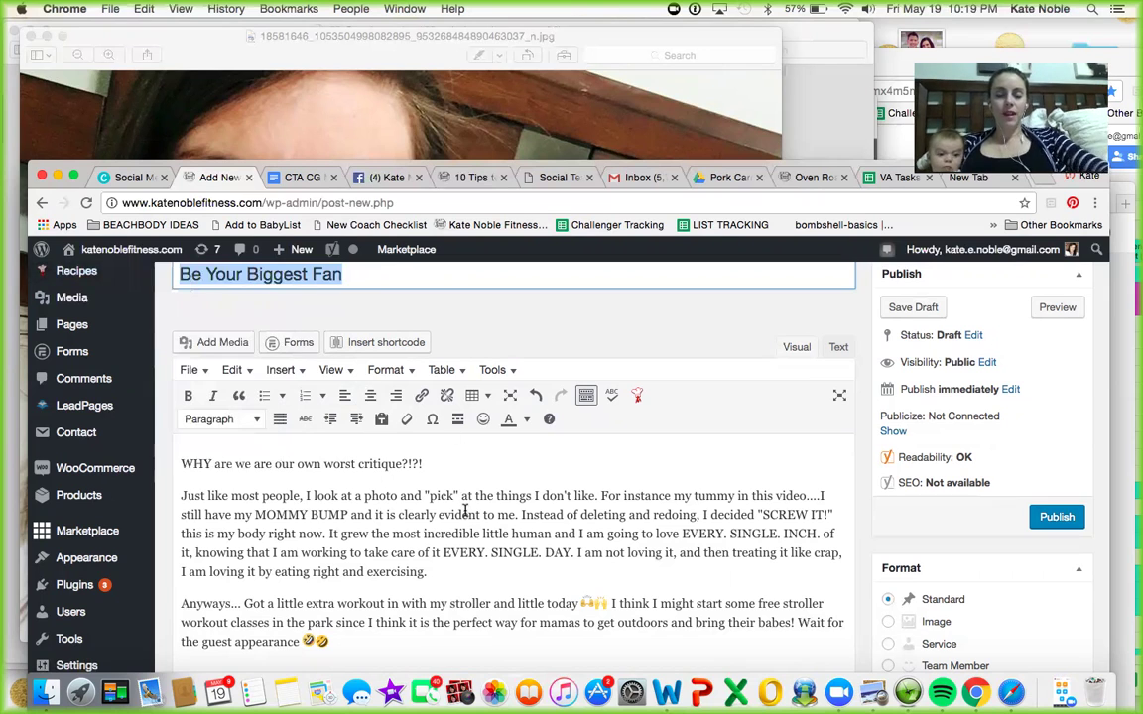
key("BackSpace")
type("L")
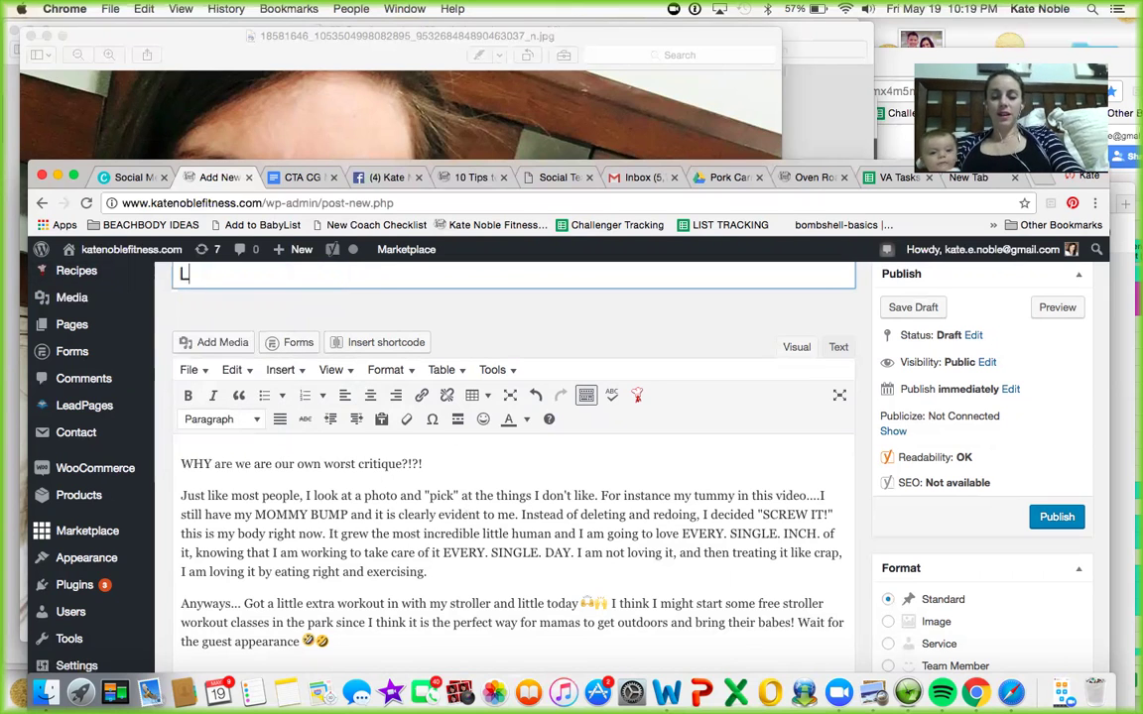
type("ove")
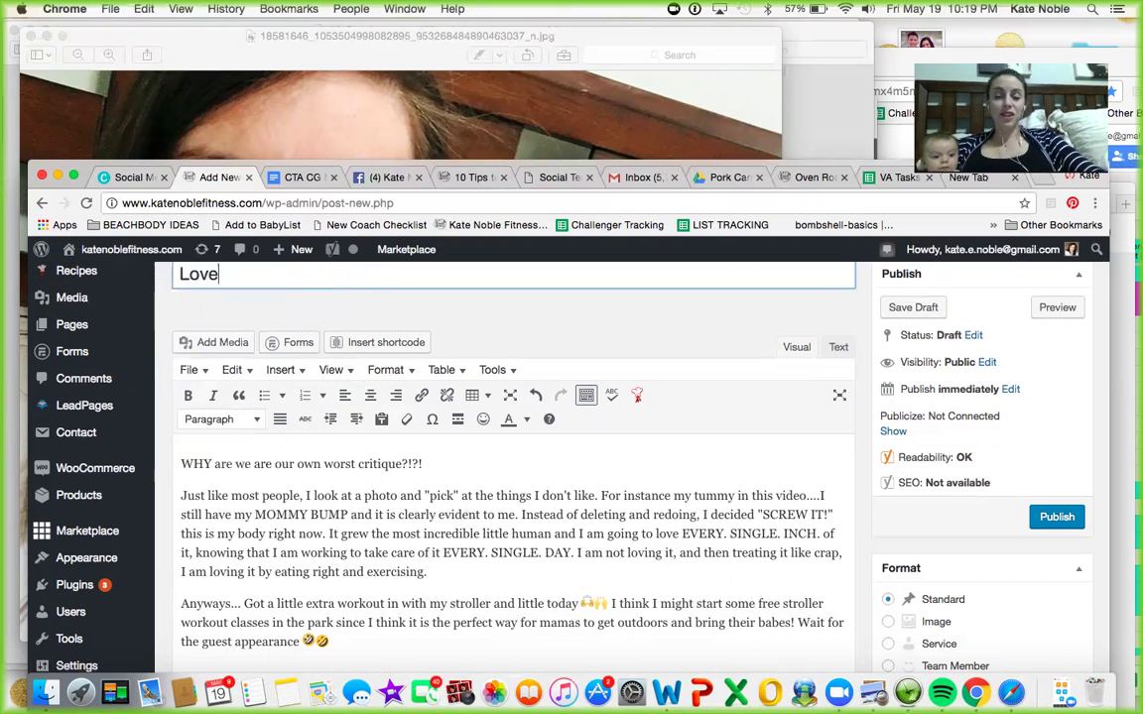
type(" You")
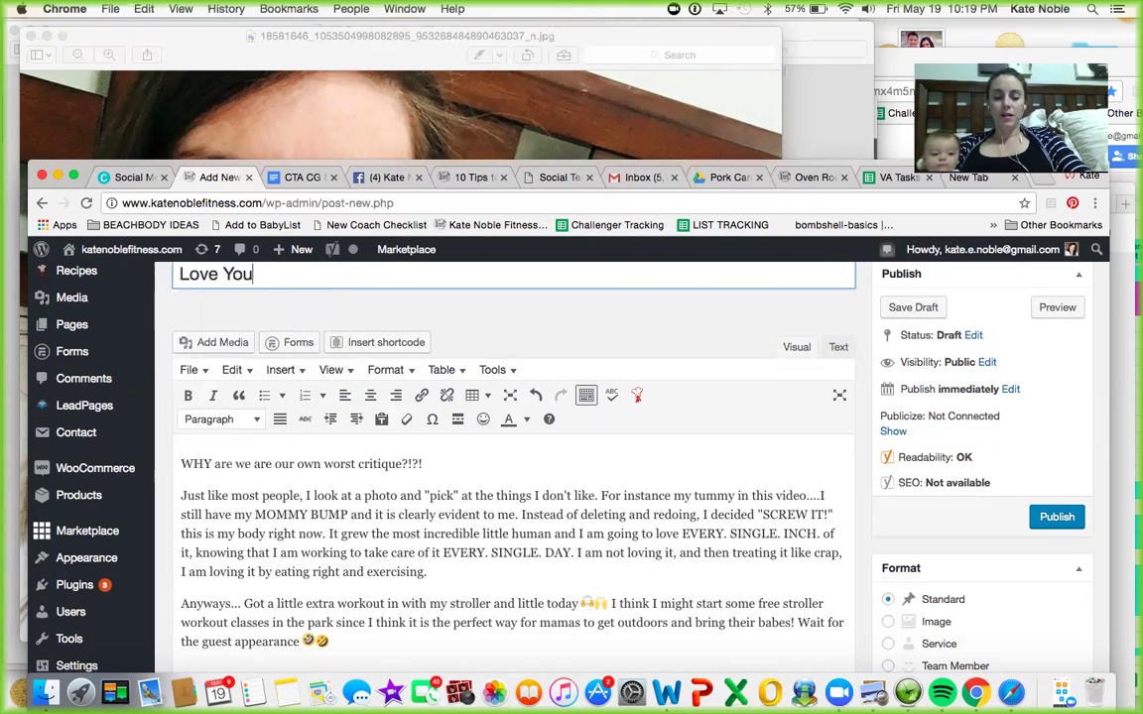
type("r Body")
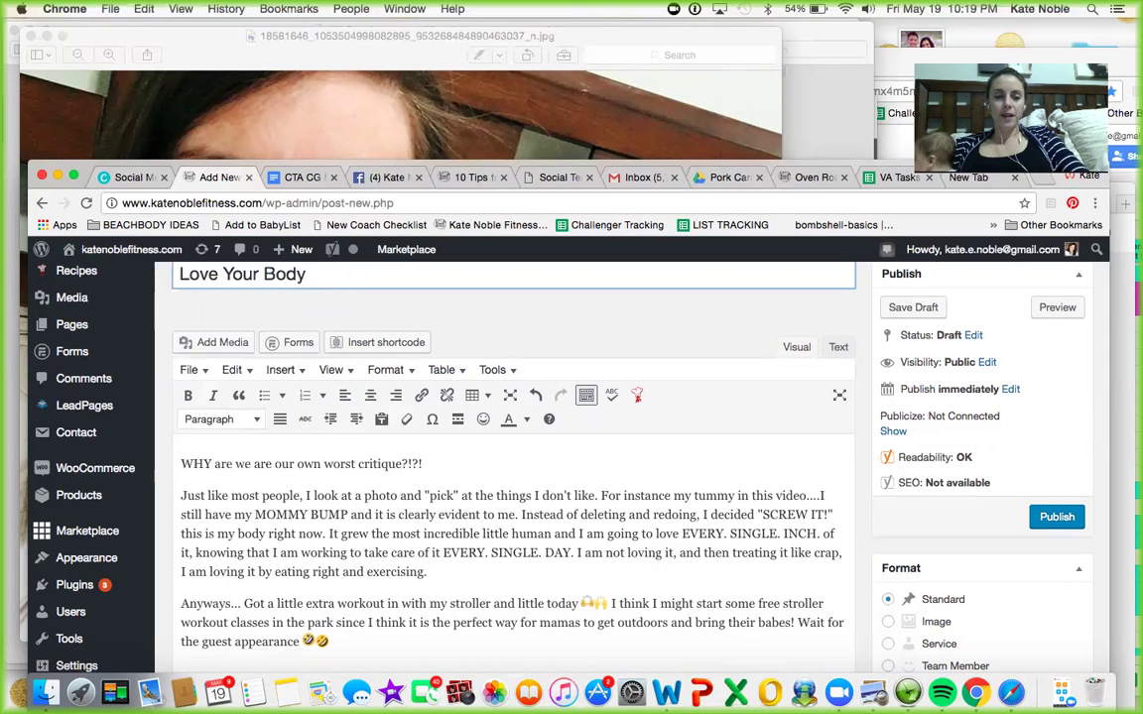
type("Stroller Workout")
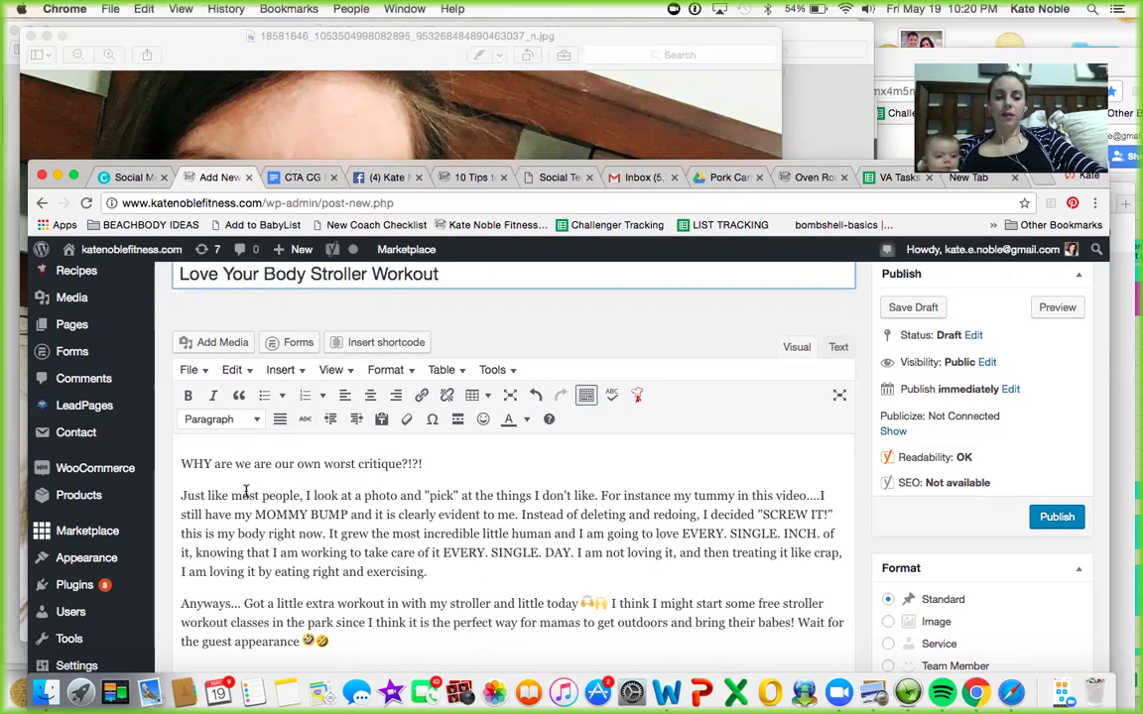
left_click(181, 463)
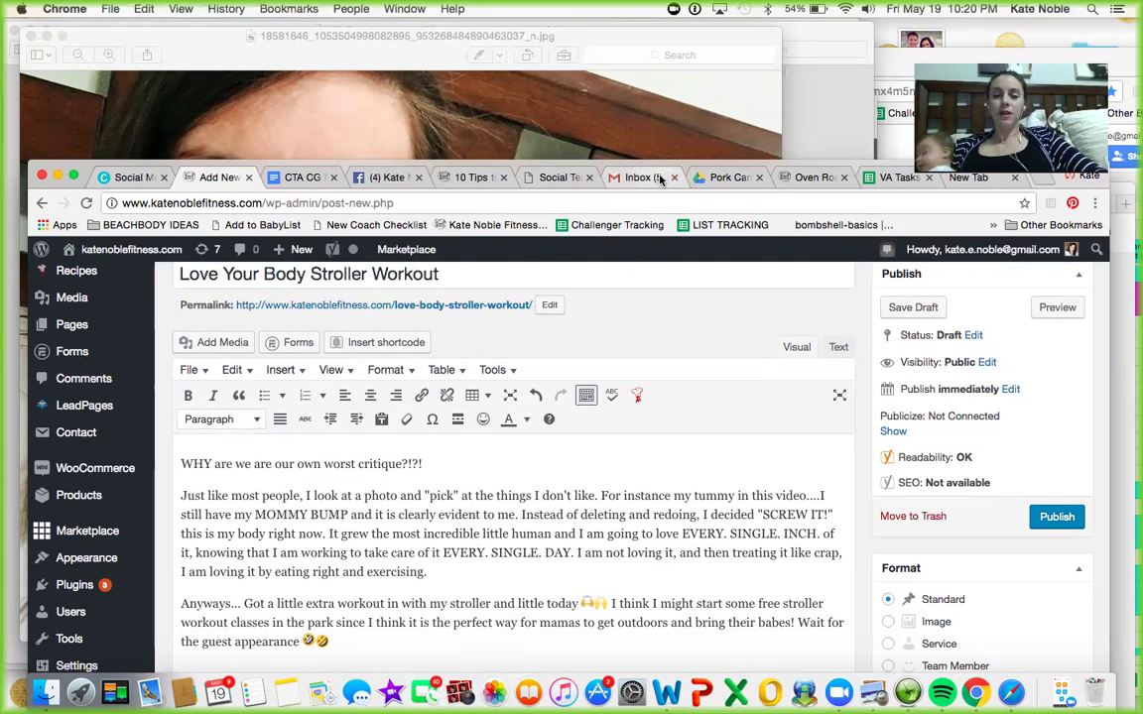
Step: In Google Drive, open the FB videos folder inside VIRTUAL ASSISTANT and select the stroller workout video IMG_0297.MOV
left_click(705, 178)
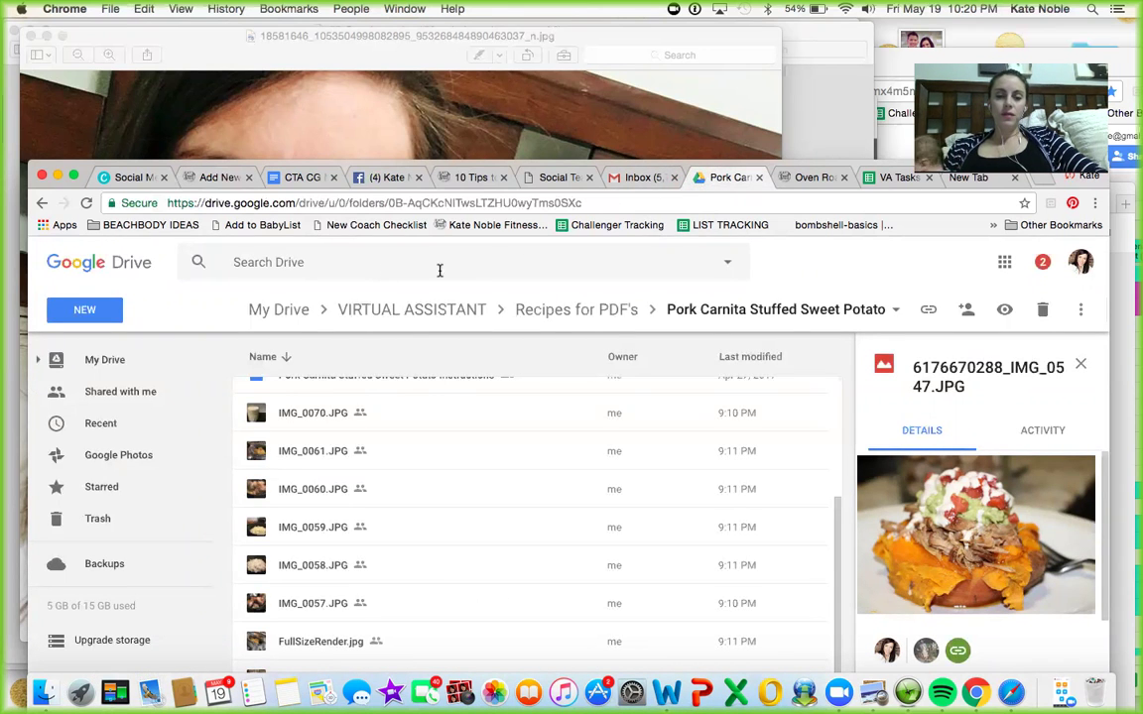
left_click(434, 310)
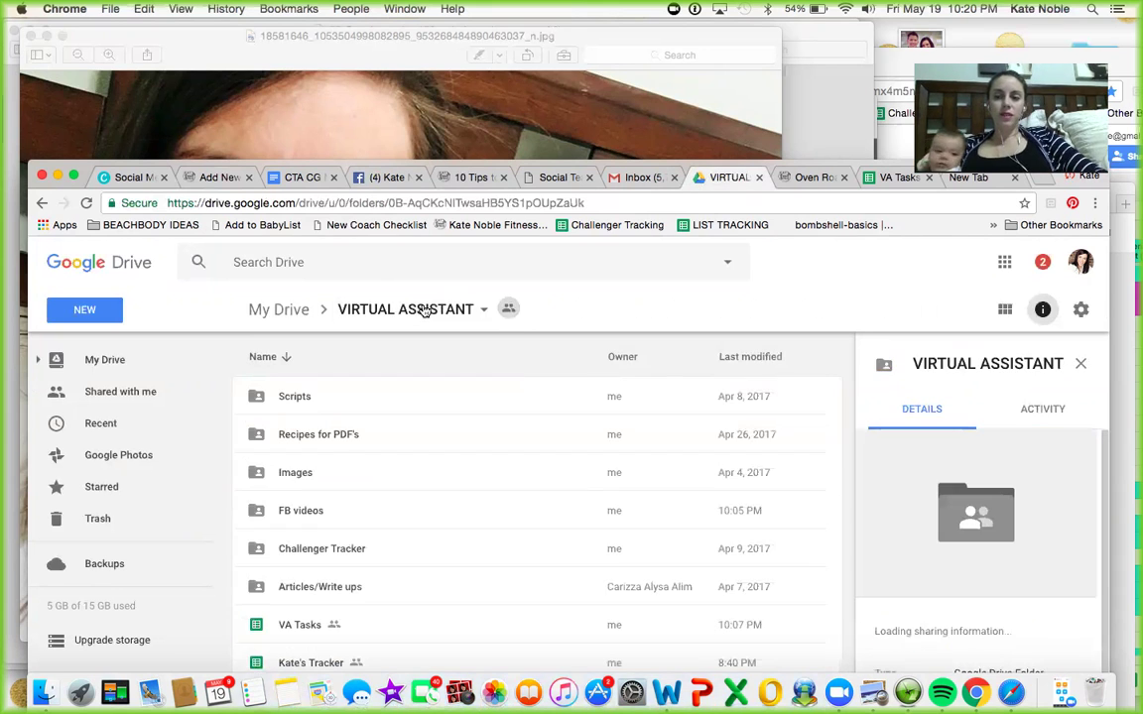
double_click(302, 510)
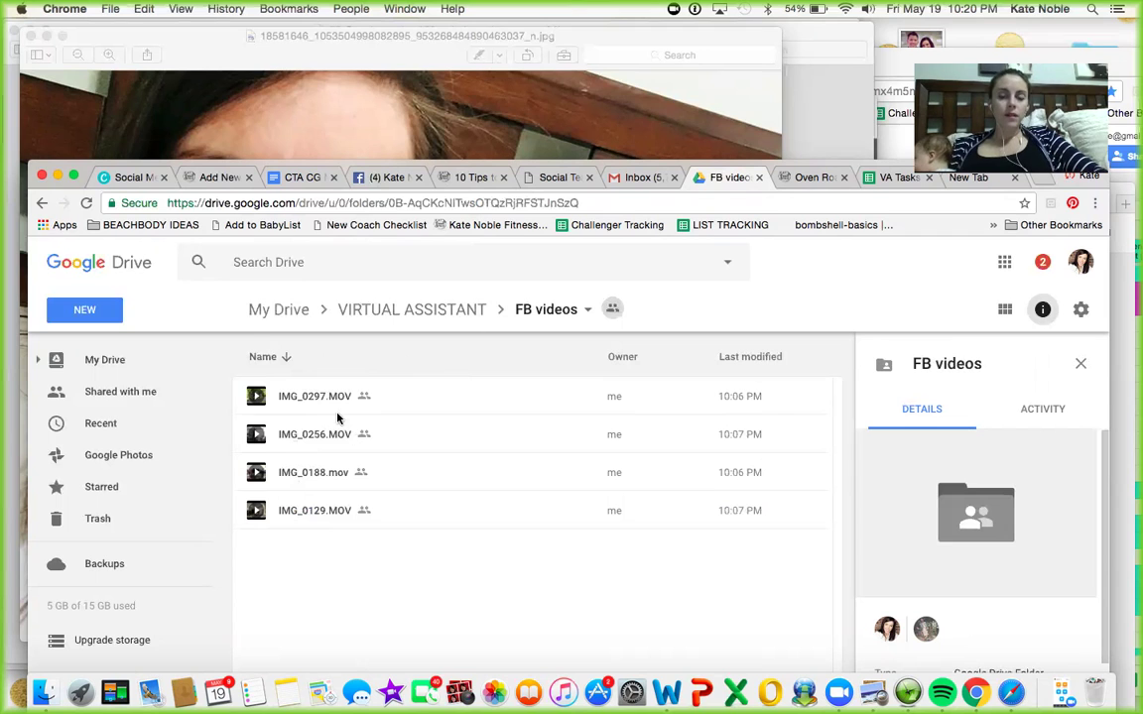
left_click(317, 399)
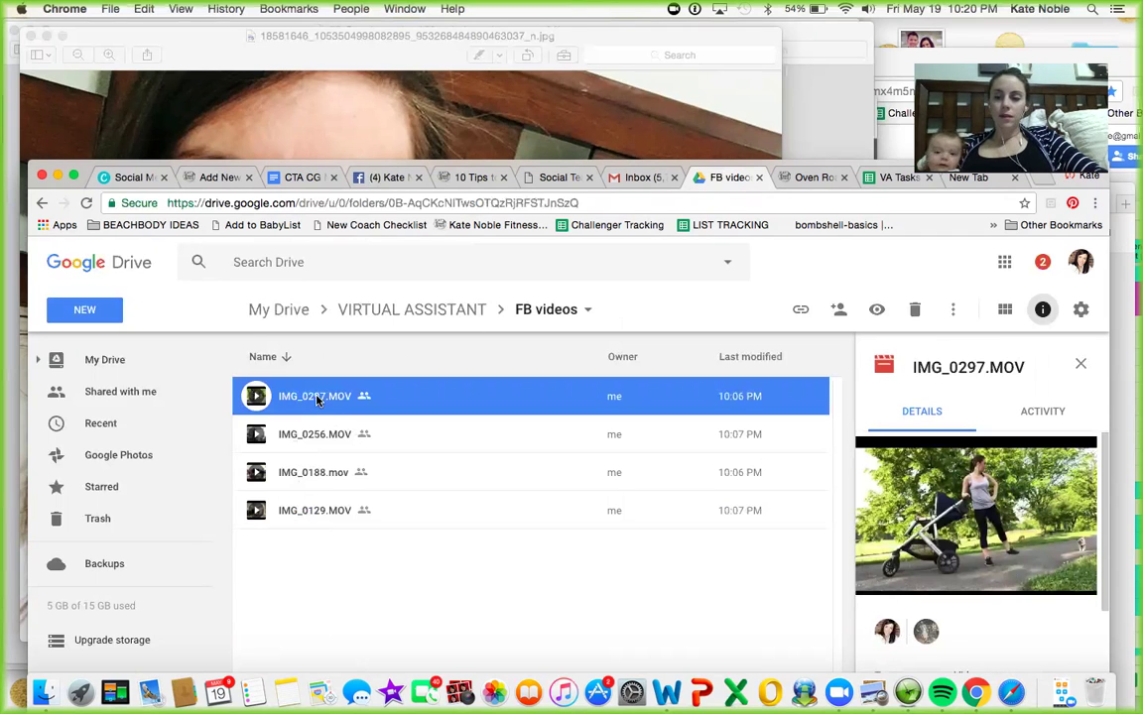
left_click(317, 442)
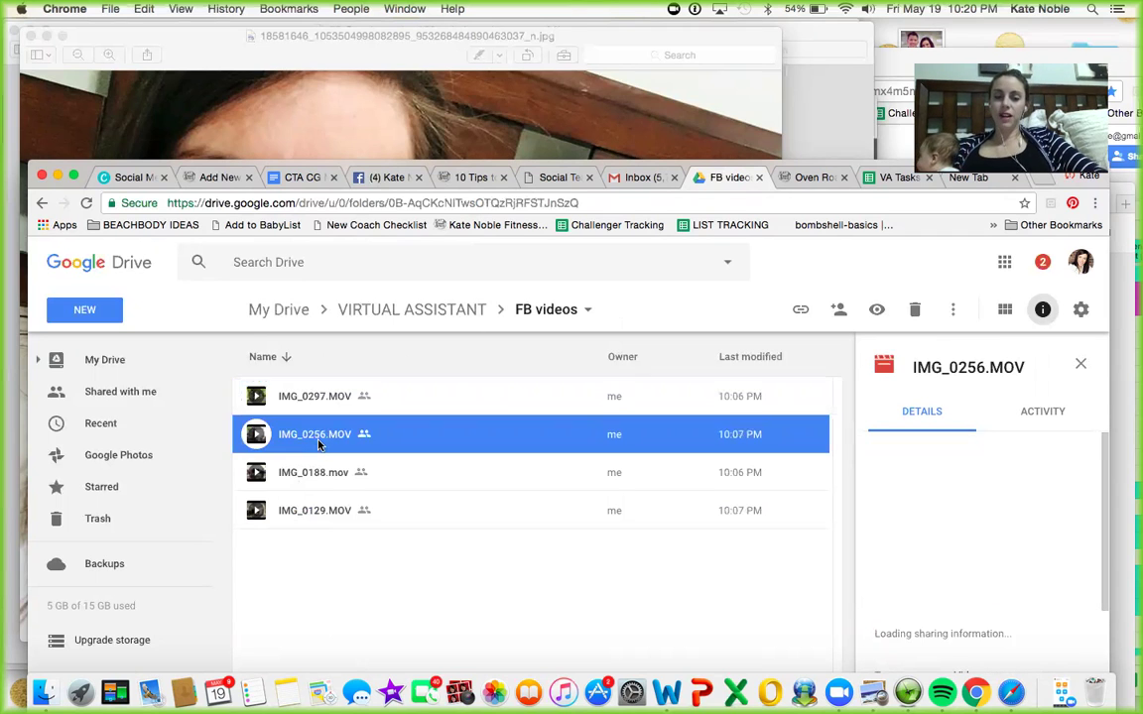
left_click(322, 397)
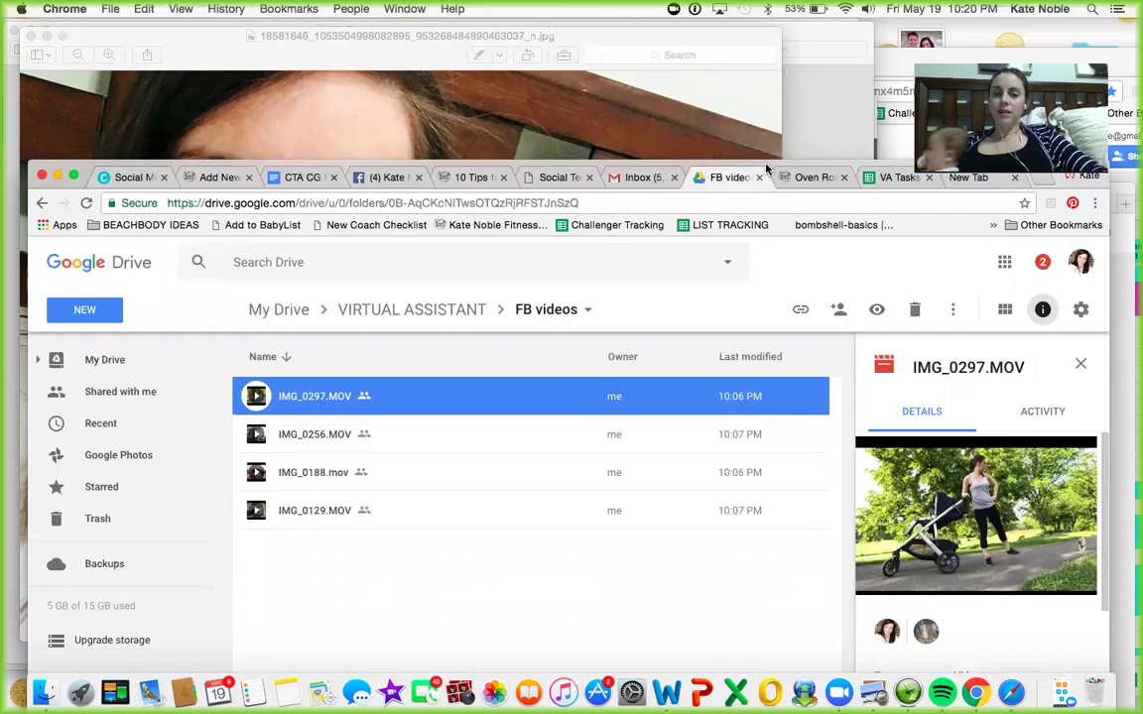
Step: Preview the video IMG_0297.MOV and download it to the computer
left_click_drag(773, 174, 731, 70)
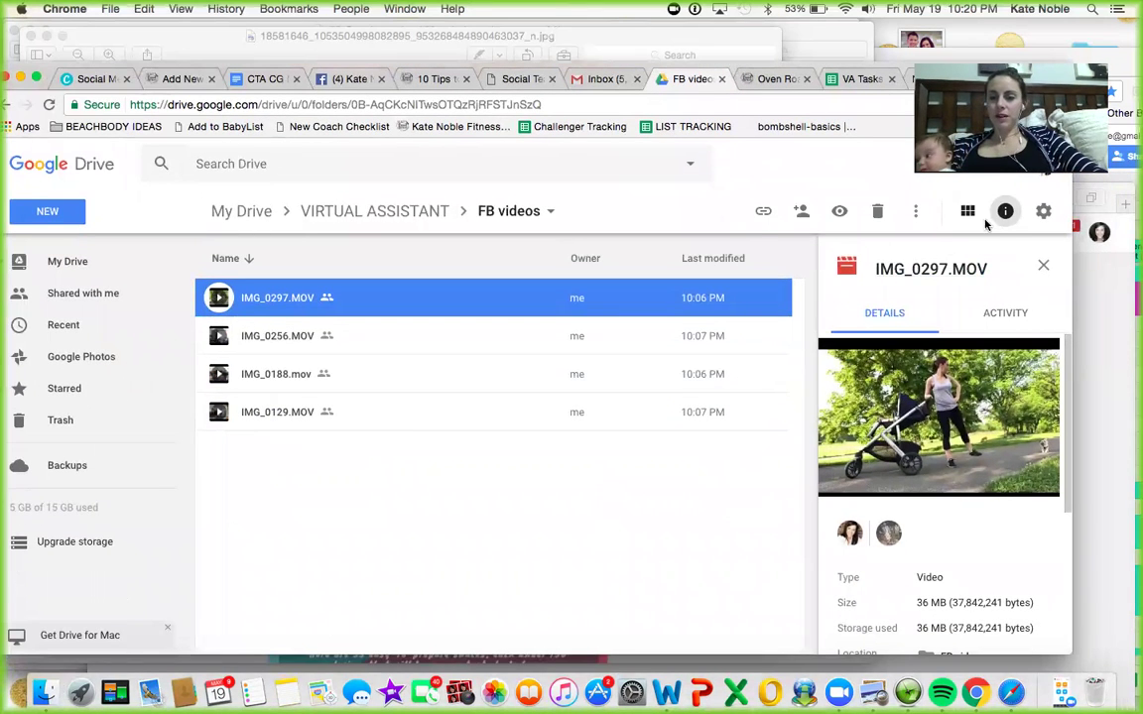
scroll(953, 431, "down", 5)
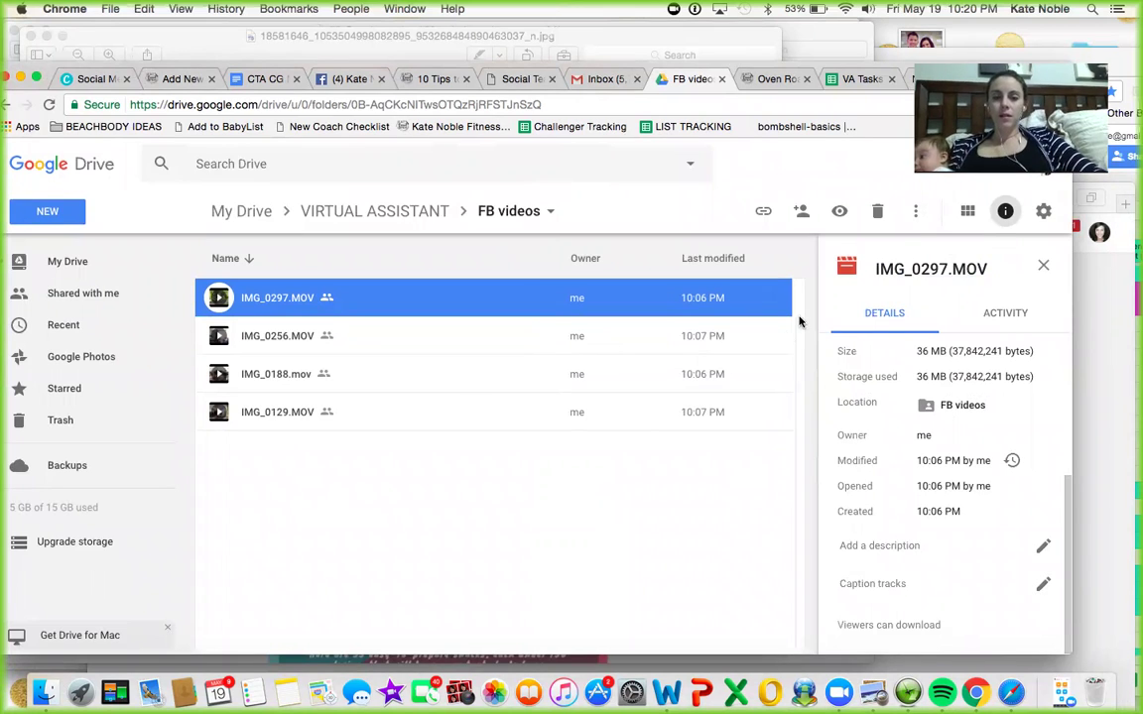
left_click(916, 211)
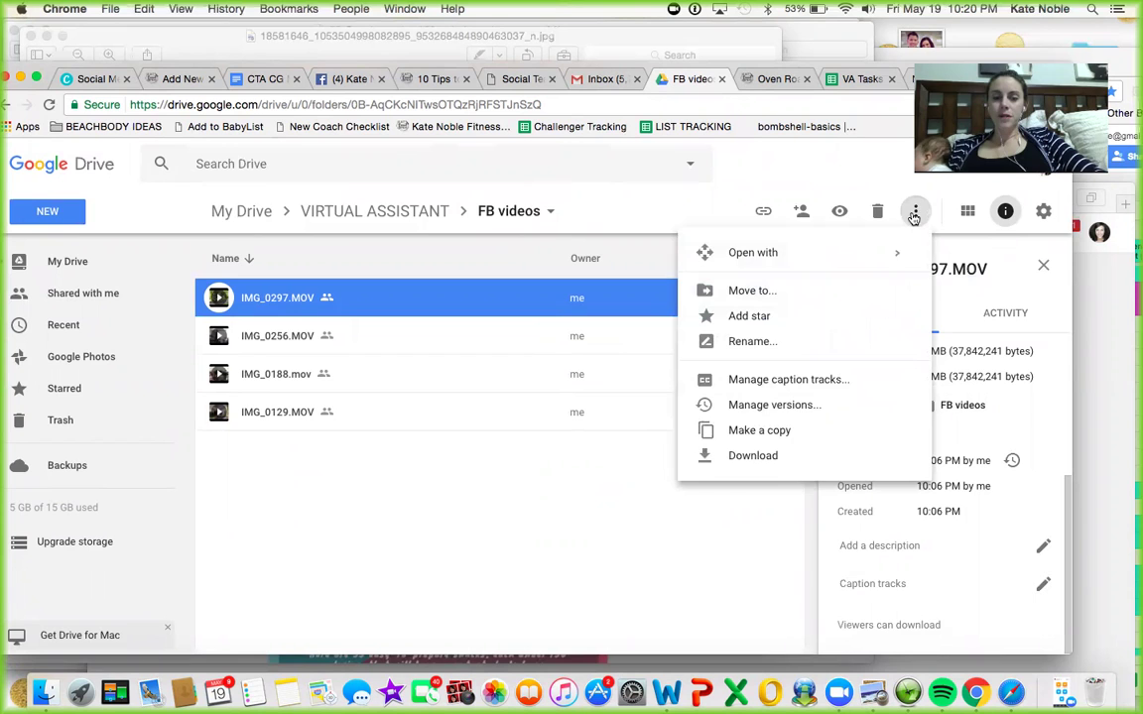
left_click(590, 488)
double_click(528, 311)
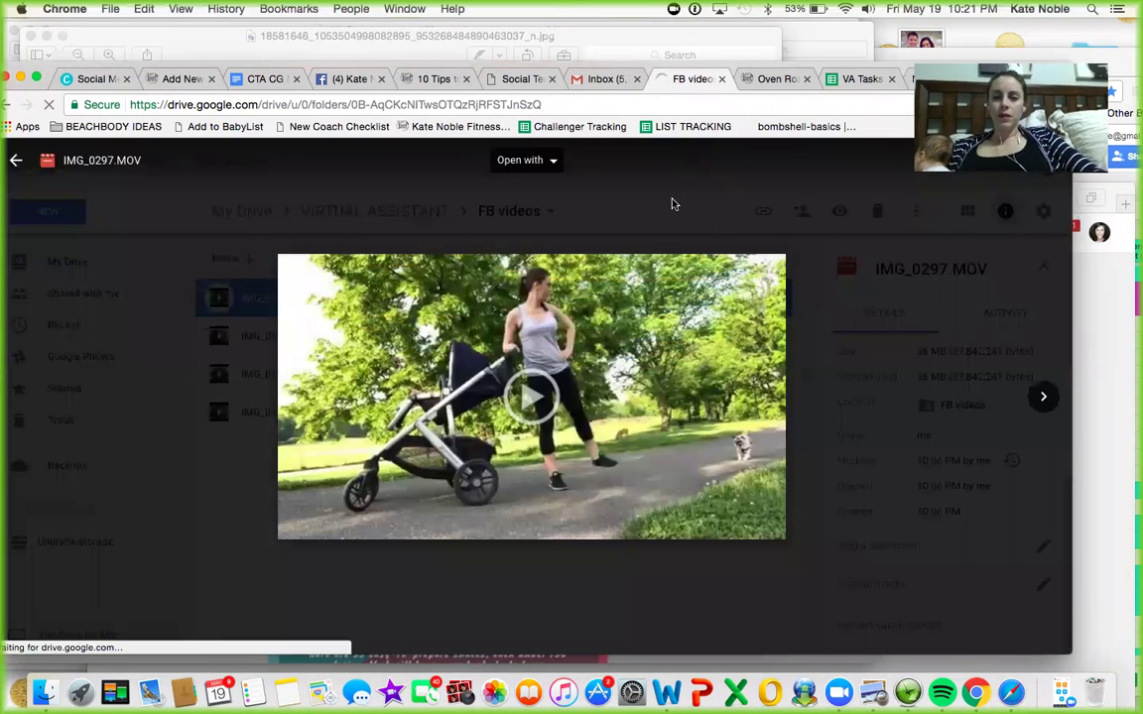
left_click(549, 164)
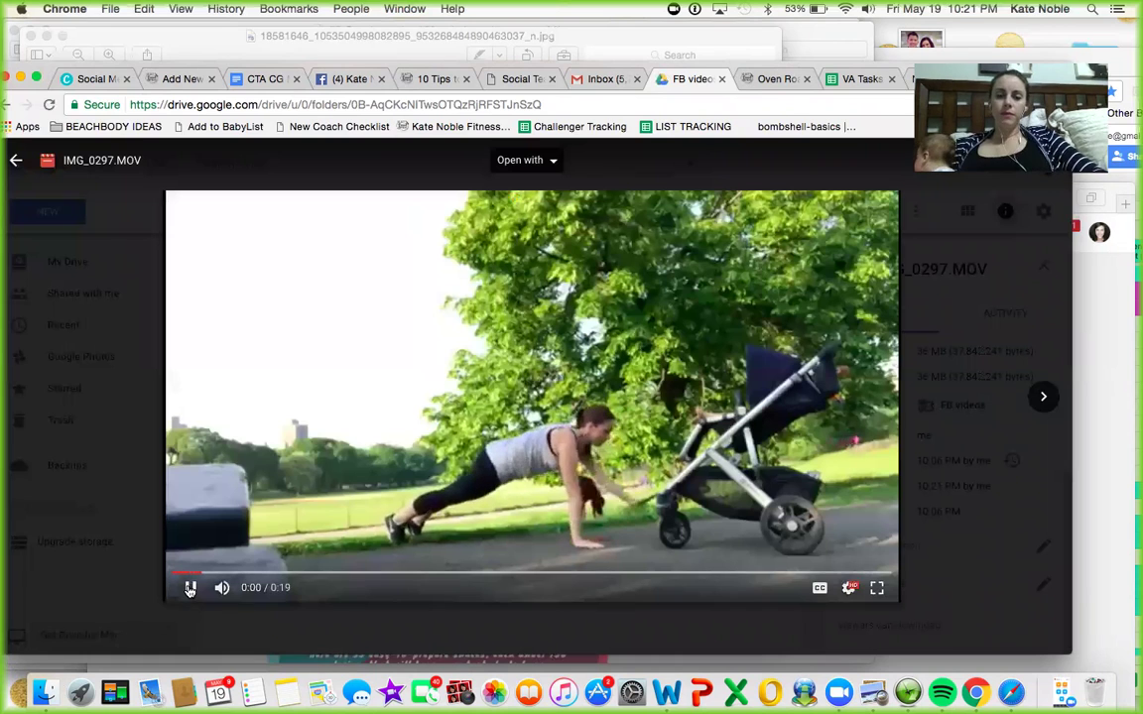
left_click(189, 588)
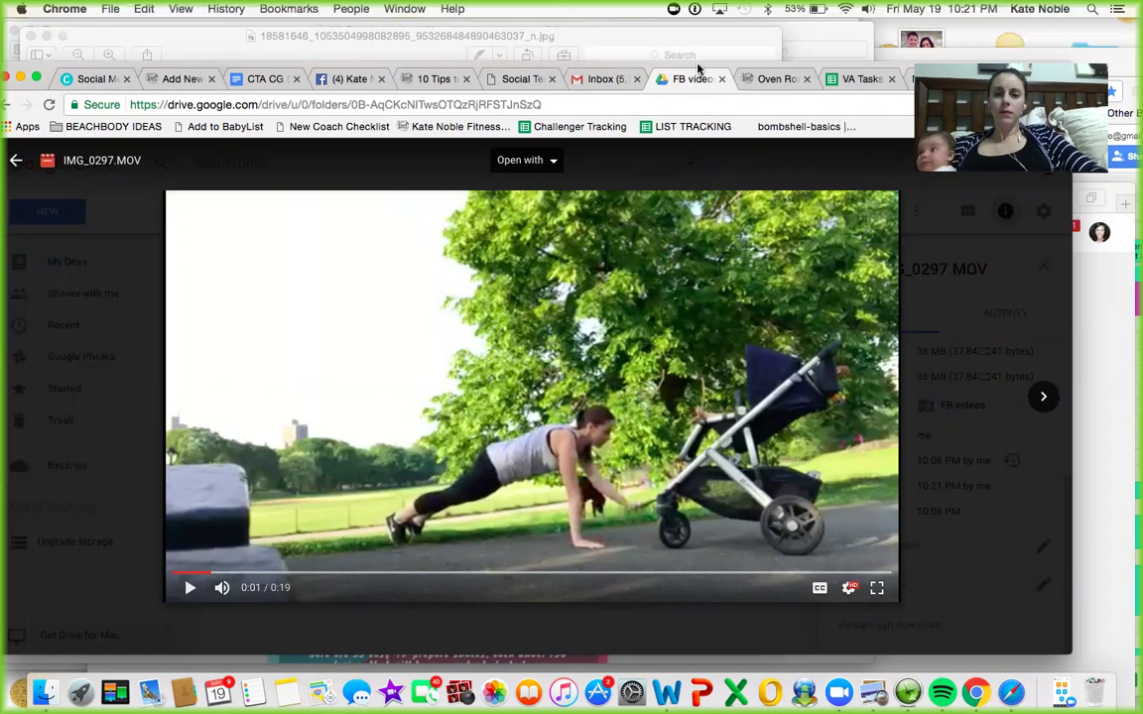
left_click_drag(698, 69, 695, 148)
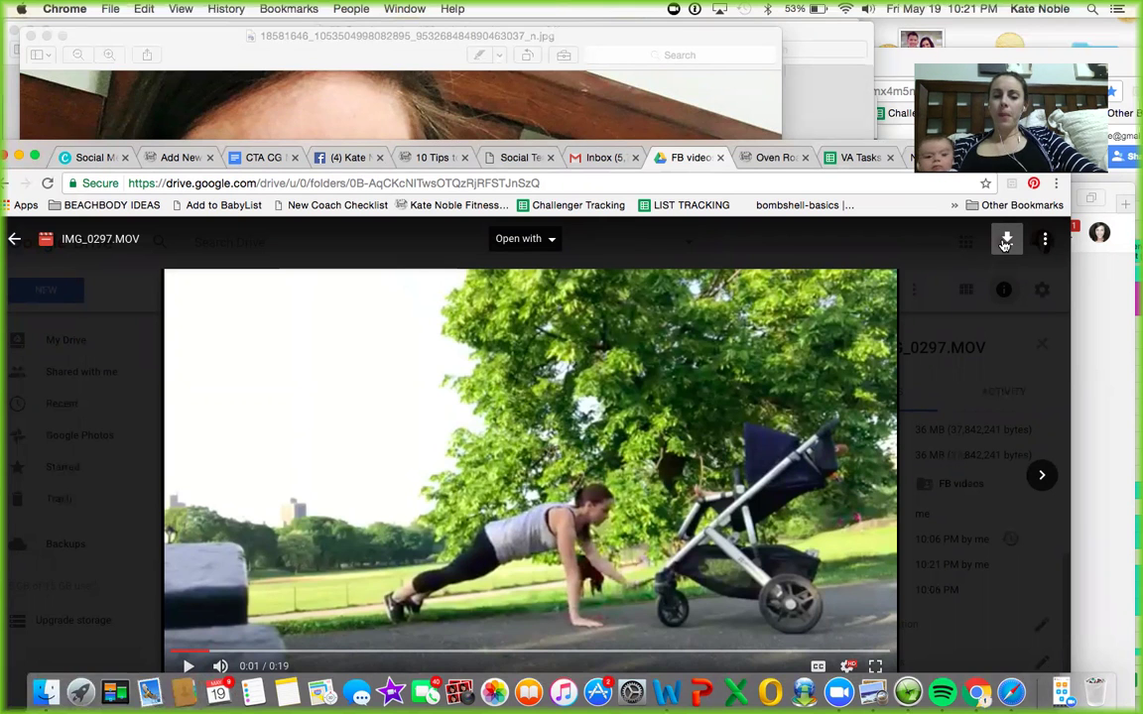
left_click(1005, 241)
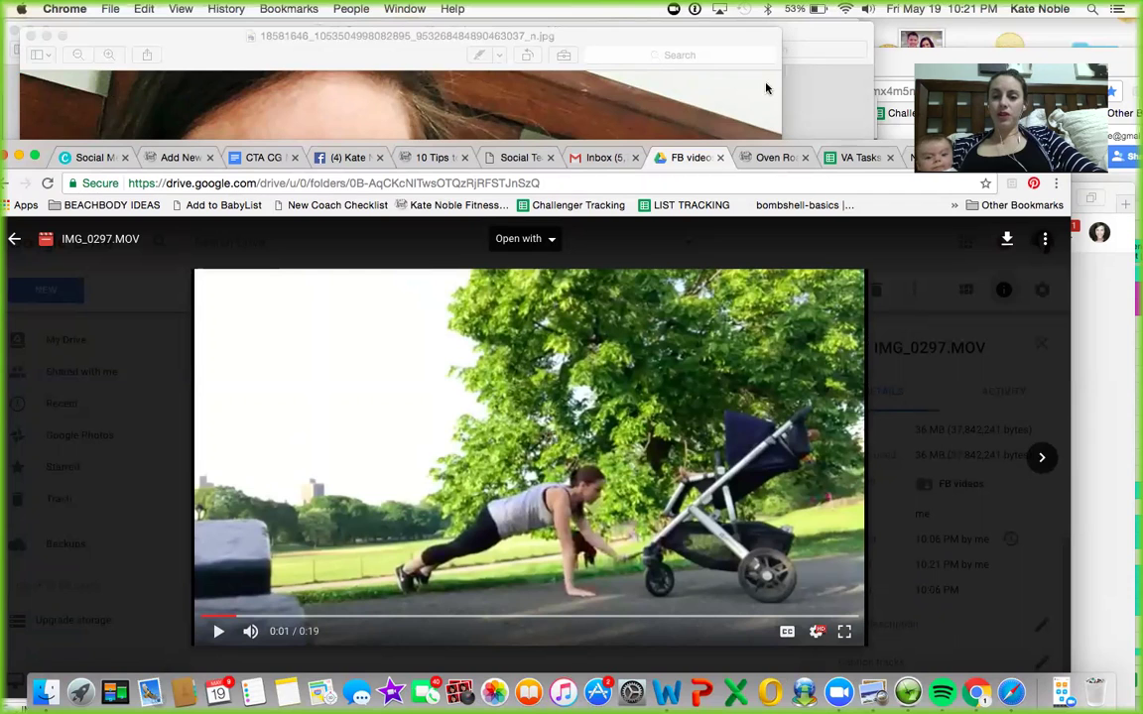
Step: Look up the YouTube login entry in the VA Tasks spreadsheet and open YouTube's video upload page in Safari
left_click(853, 159)
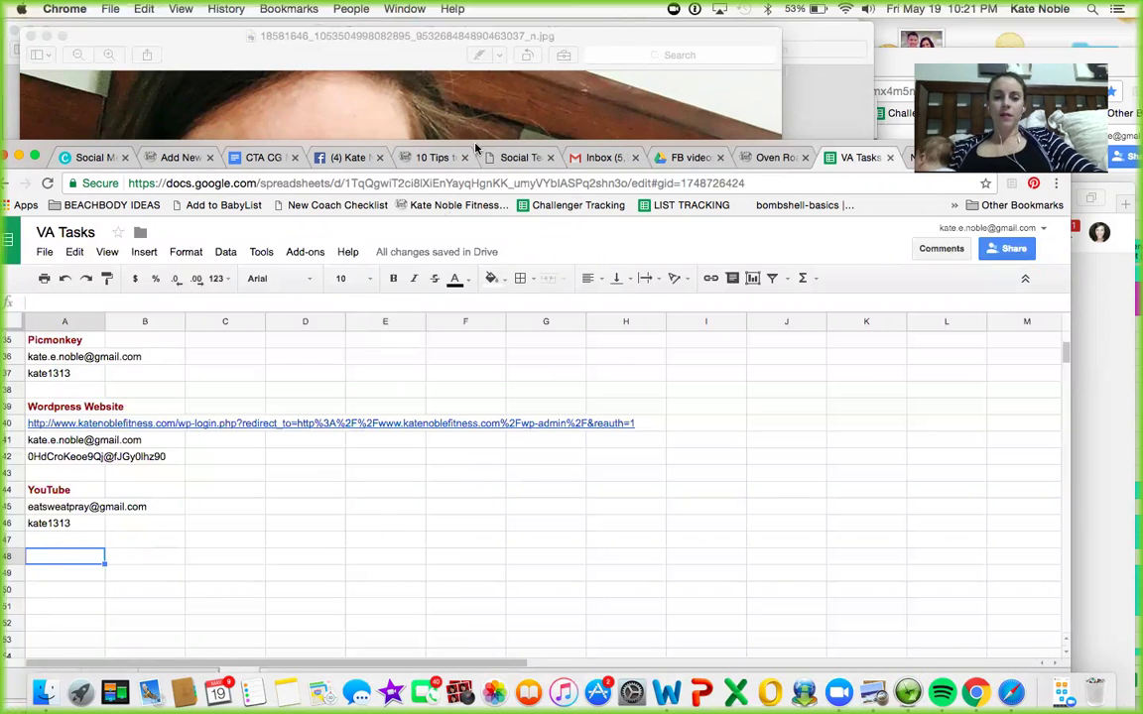
left_click_drag(476, 148, 497, 28)
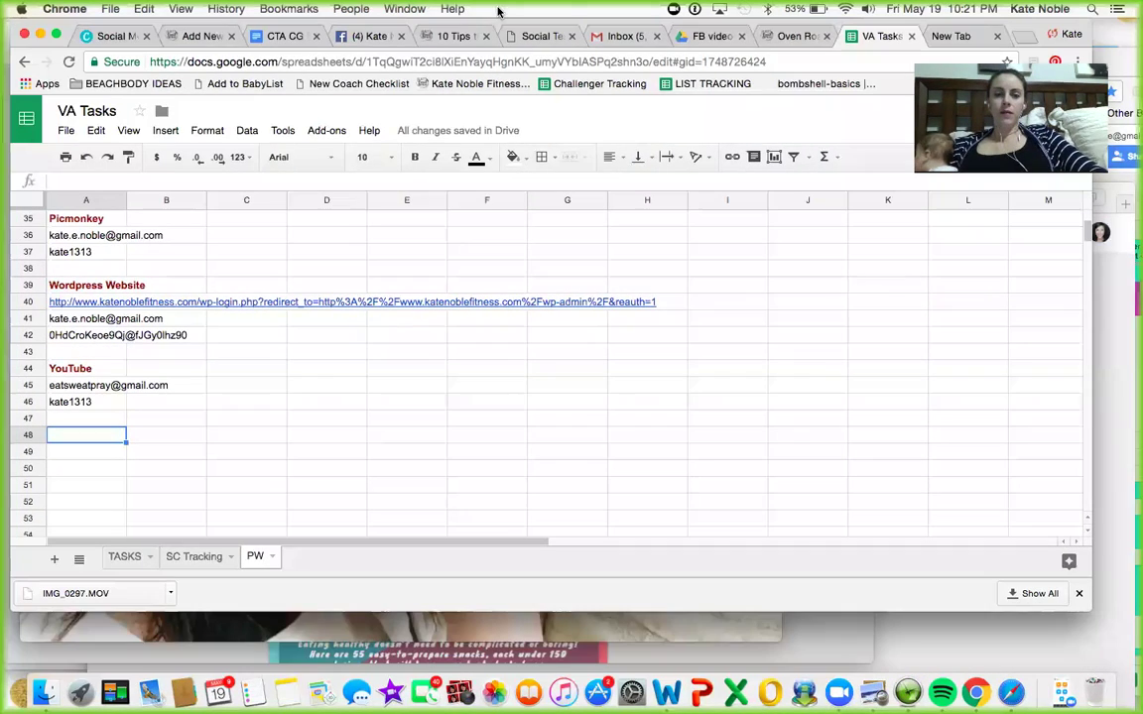
left_click(1013, 692)
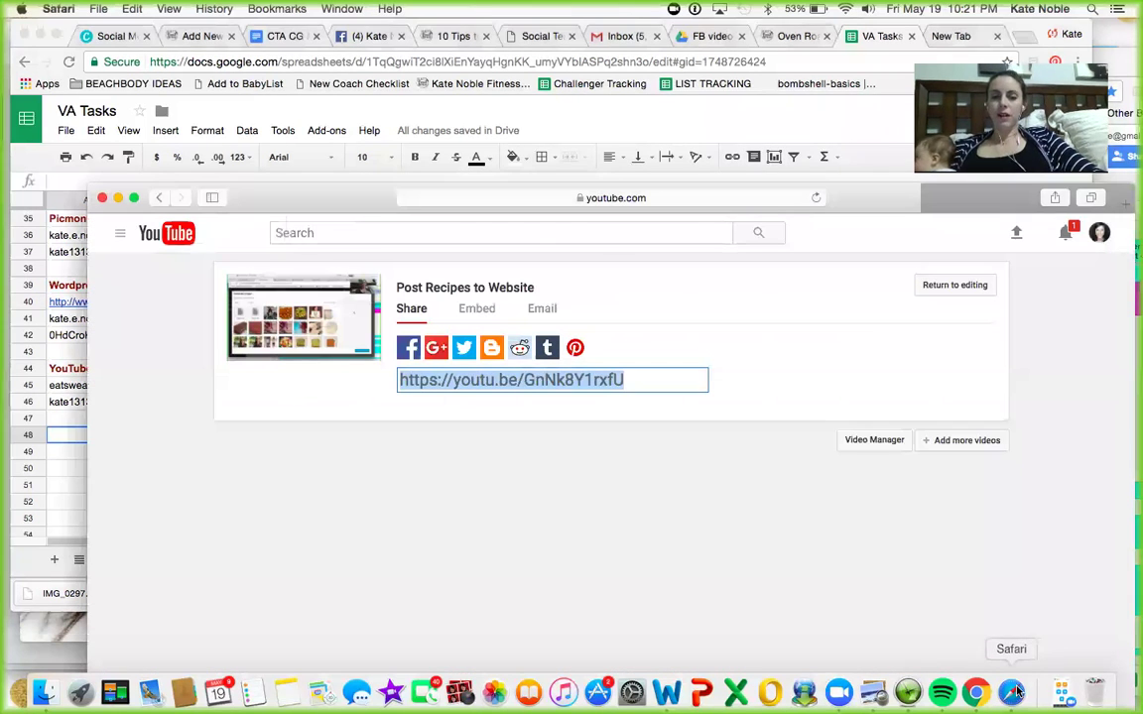
left_click(1046, 377)
left_click(1015, 233)
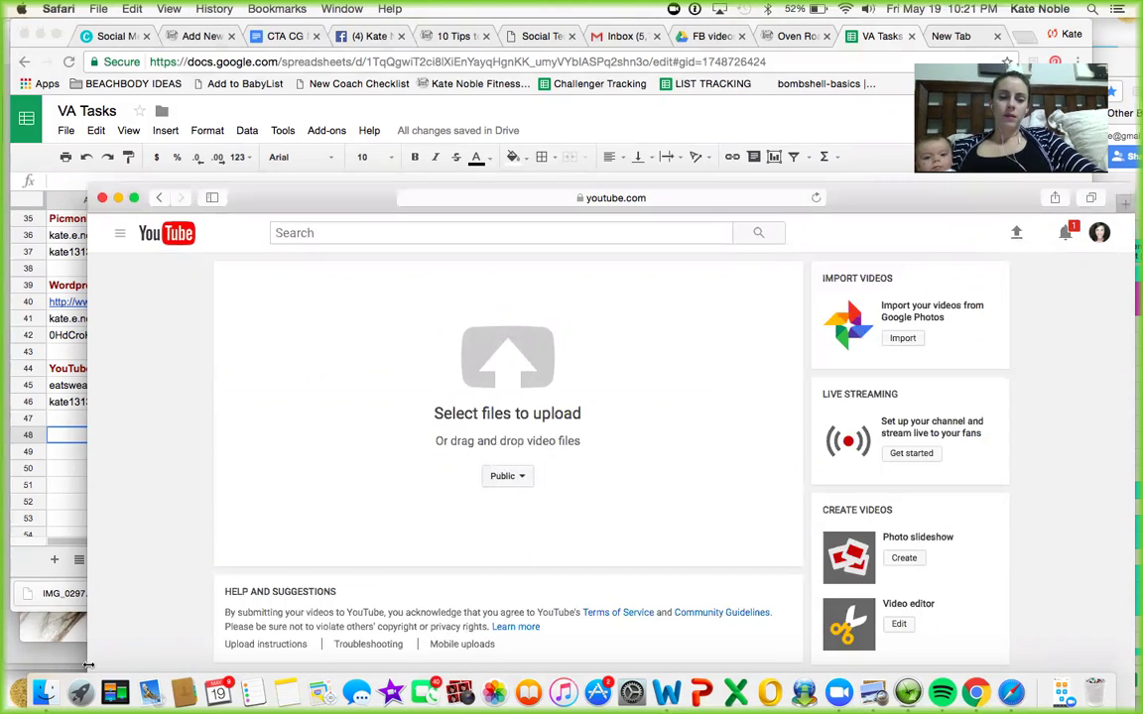
Step: Find IMG_0297.MOV in the Downloads folder in Finder and drop it onto YouTube's upload area with visibility Public
double_click(49, 624)
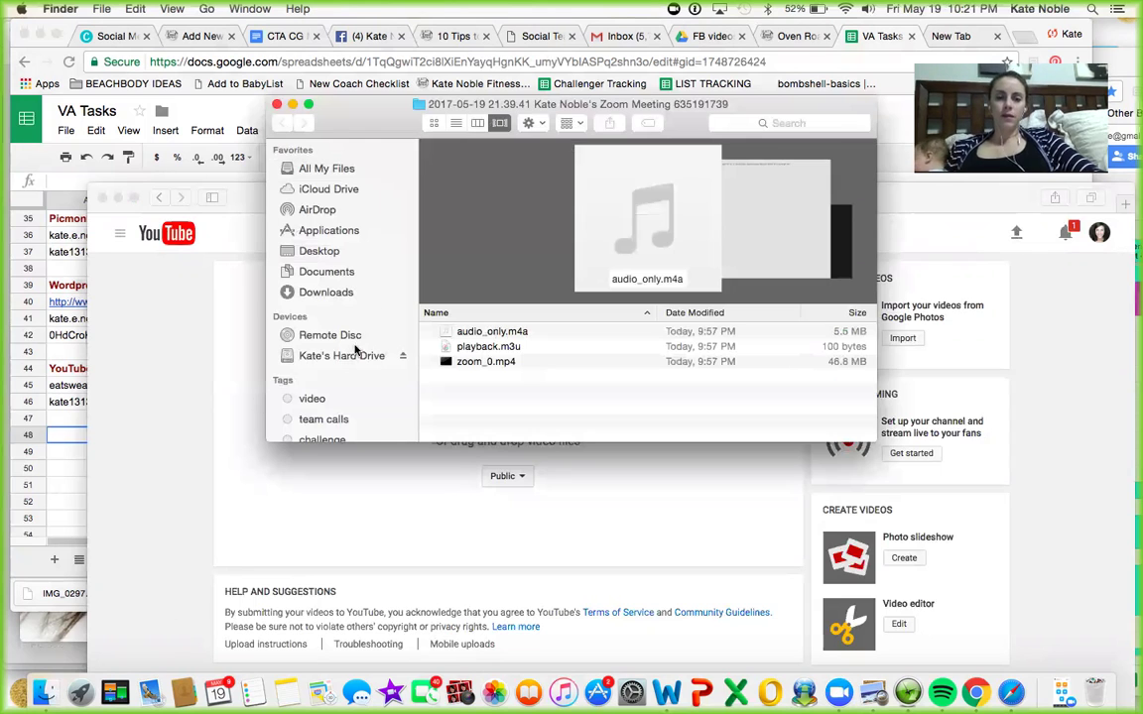
left_click(327, 292)
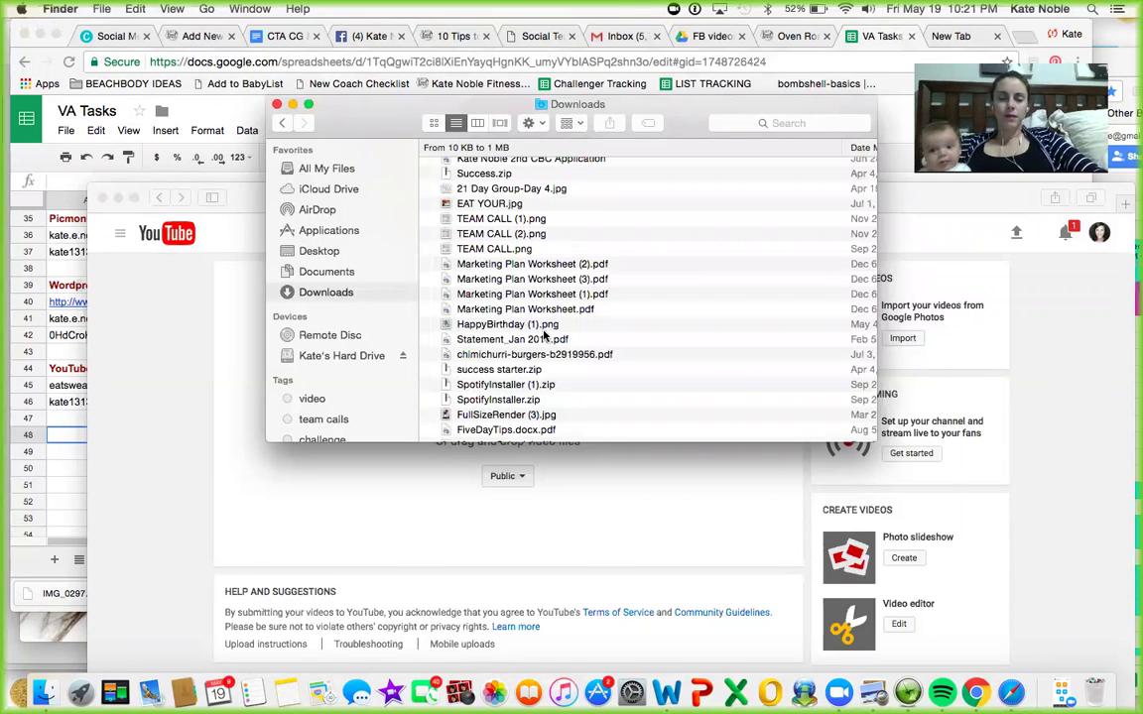
scroll(544, 335, "down", 10)
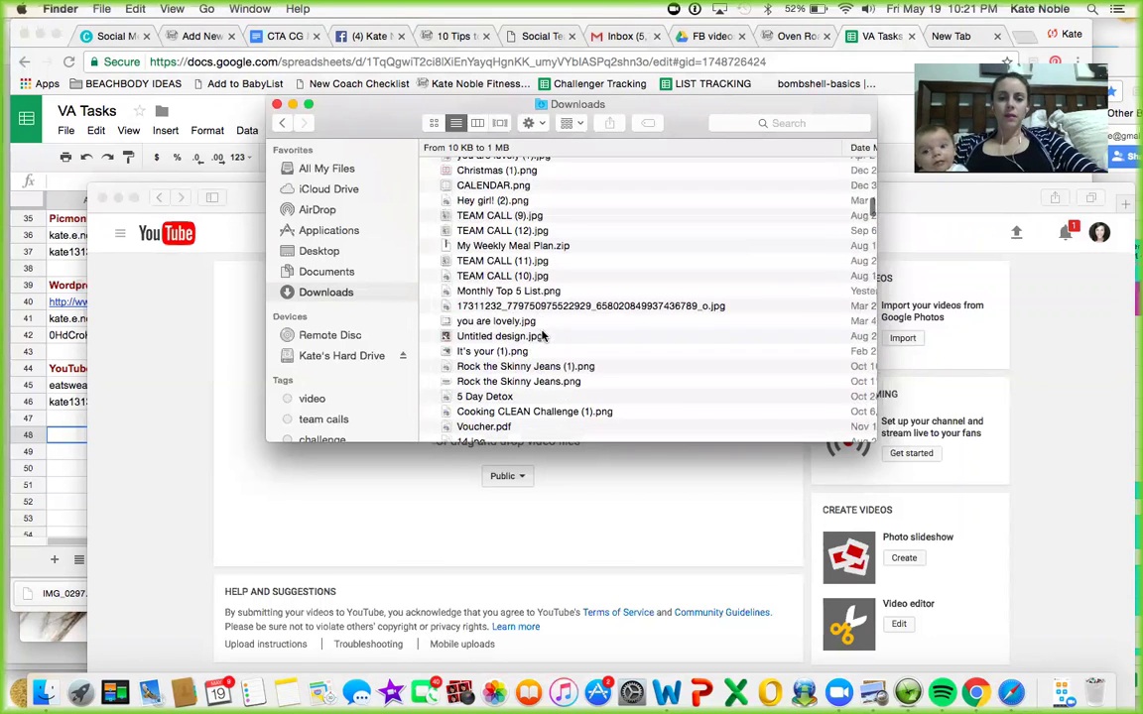
scroll(543, 335, "down", 15)
scroll(543, 335, "down", 15)
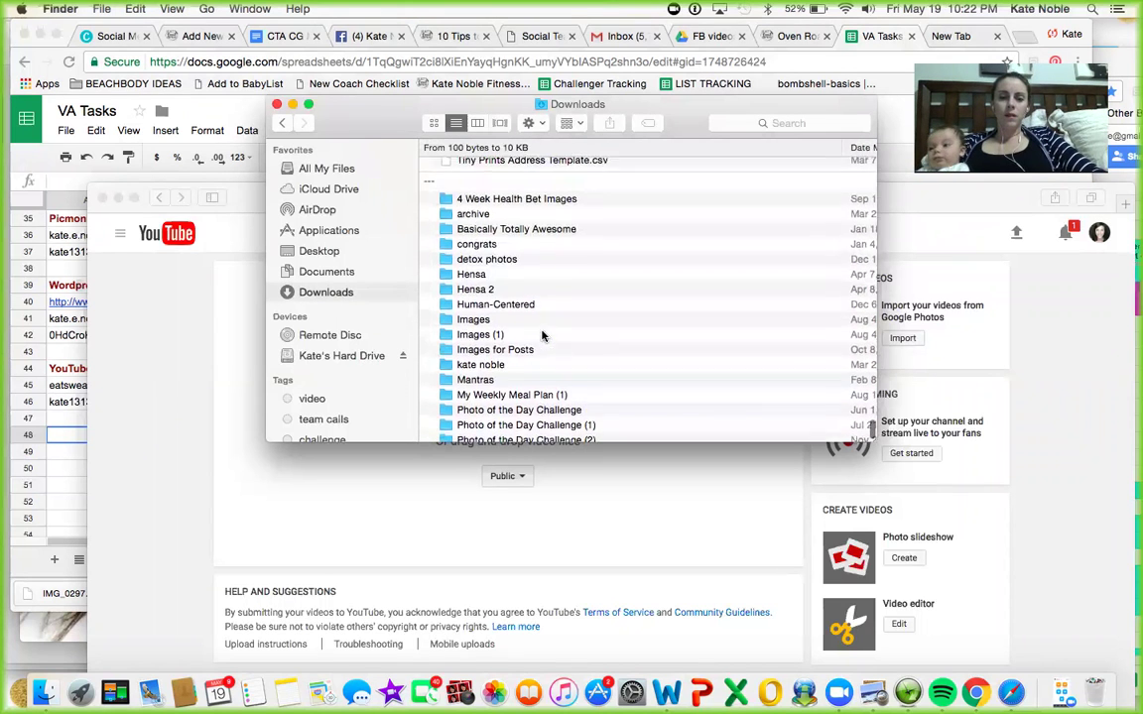
scroll(543, 335, "up", 15)
scroll(543, 335, "up", 15)
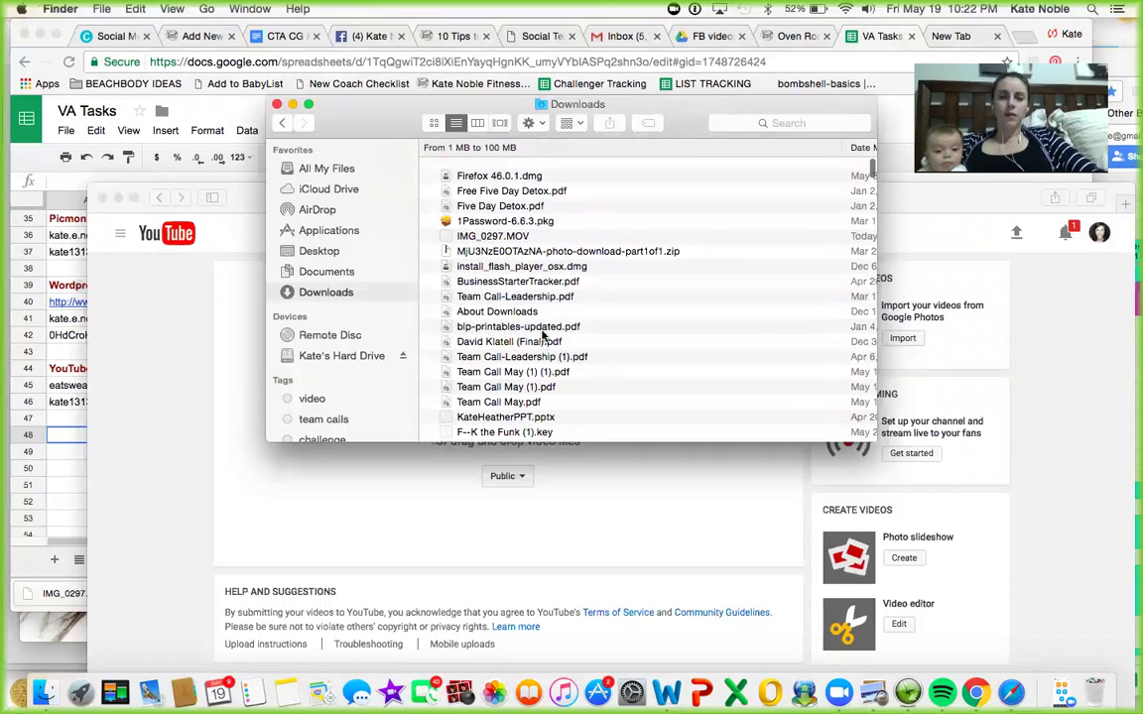
scroll(544, 335, "down", 1)
scroll(543, 335, "down", 2)
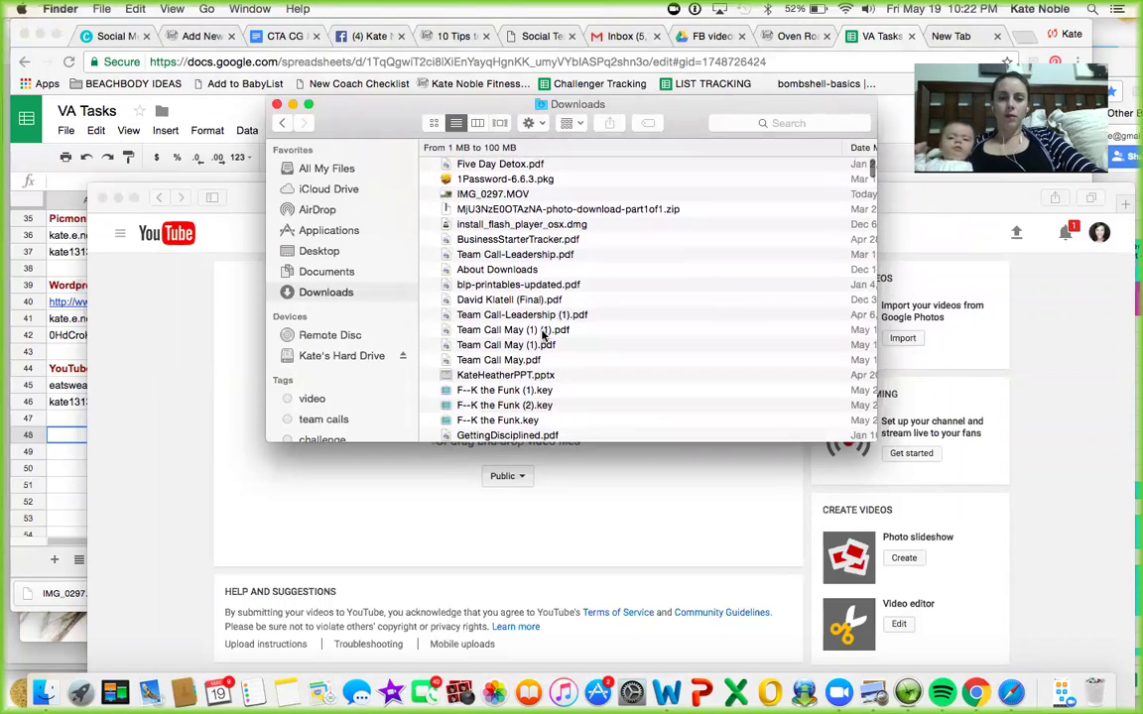
scroll(544, 336, "up", 2)
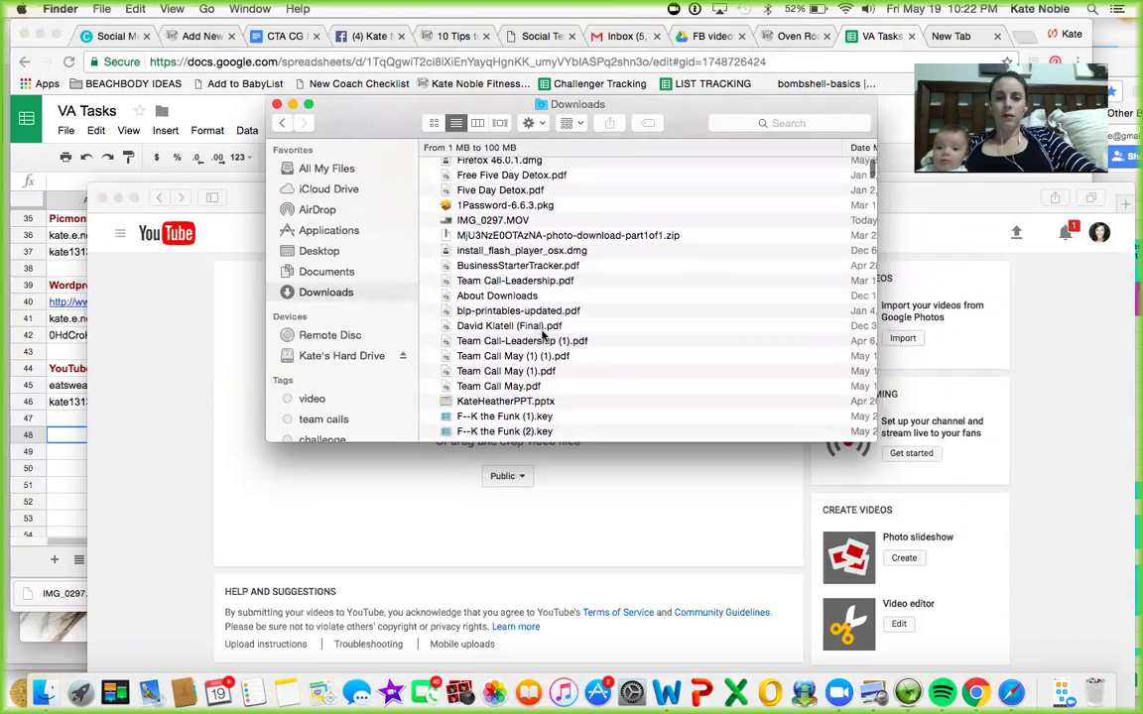
left_click(504, 224)
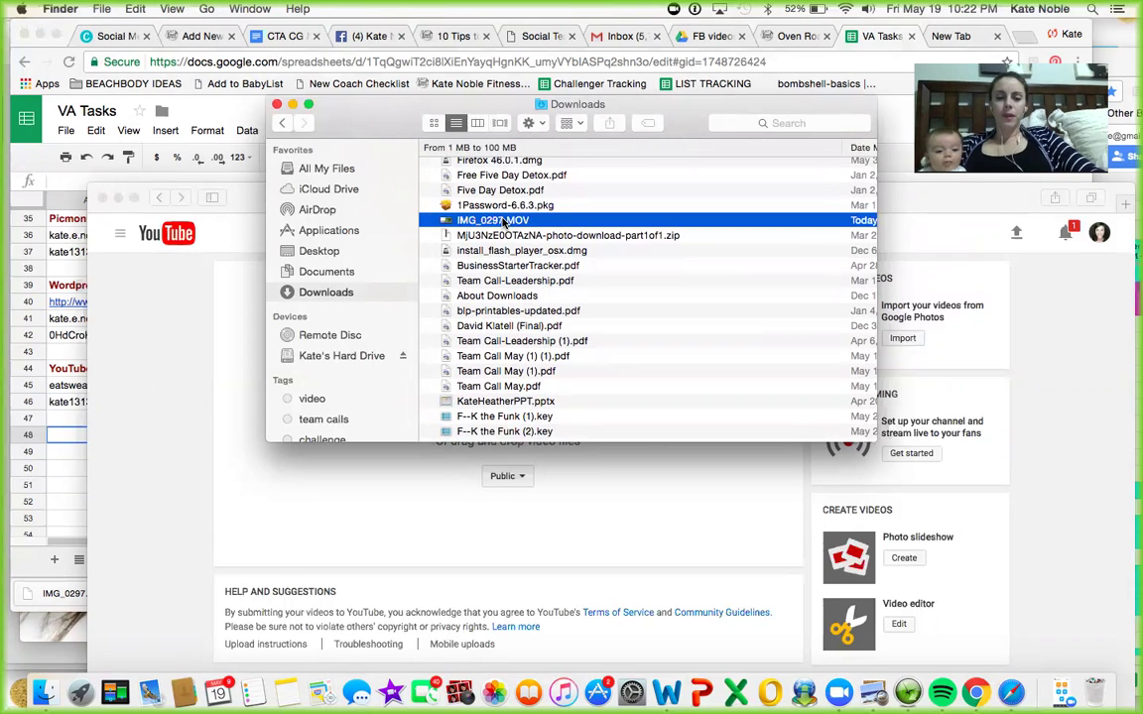
left_click_drag(504, 223, 474, 470)
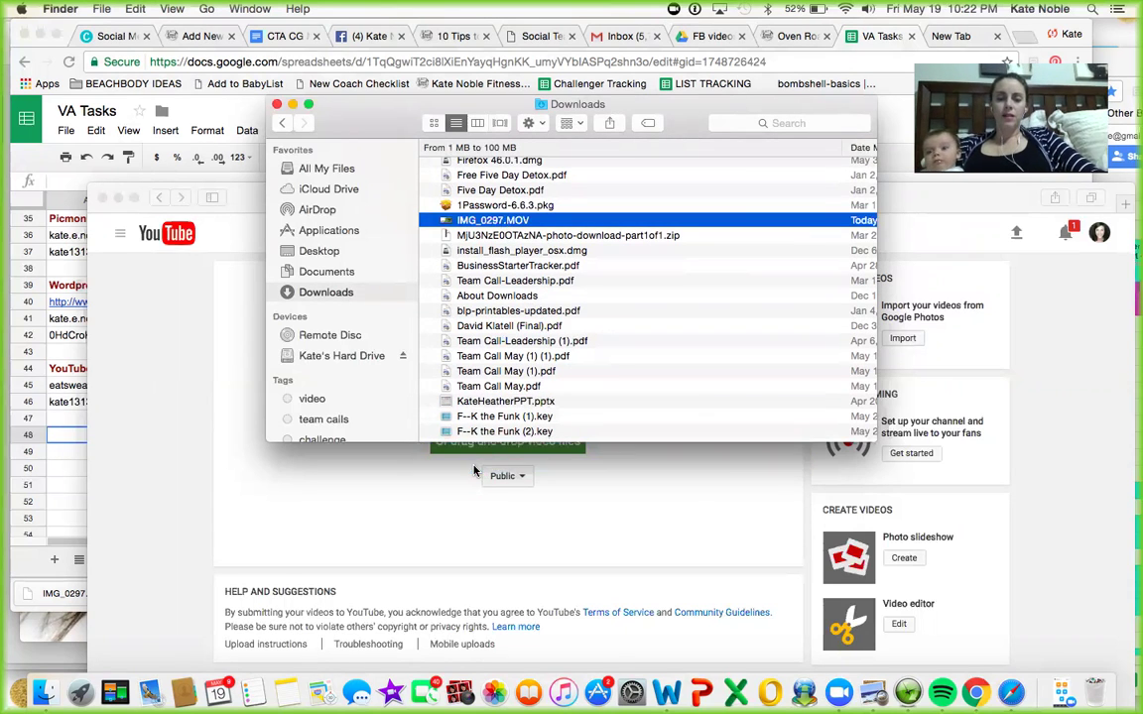
Step: Return to the YouTube upload page and clear the default title of the uploading video
left_click(275, 525)
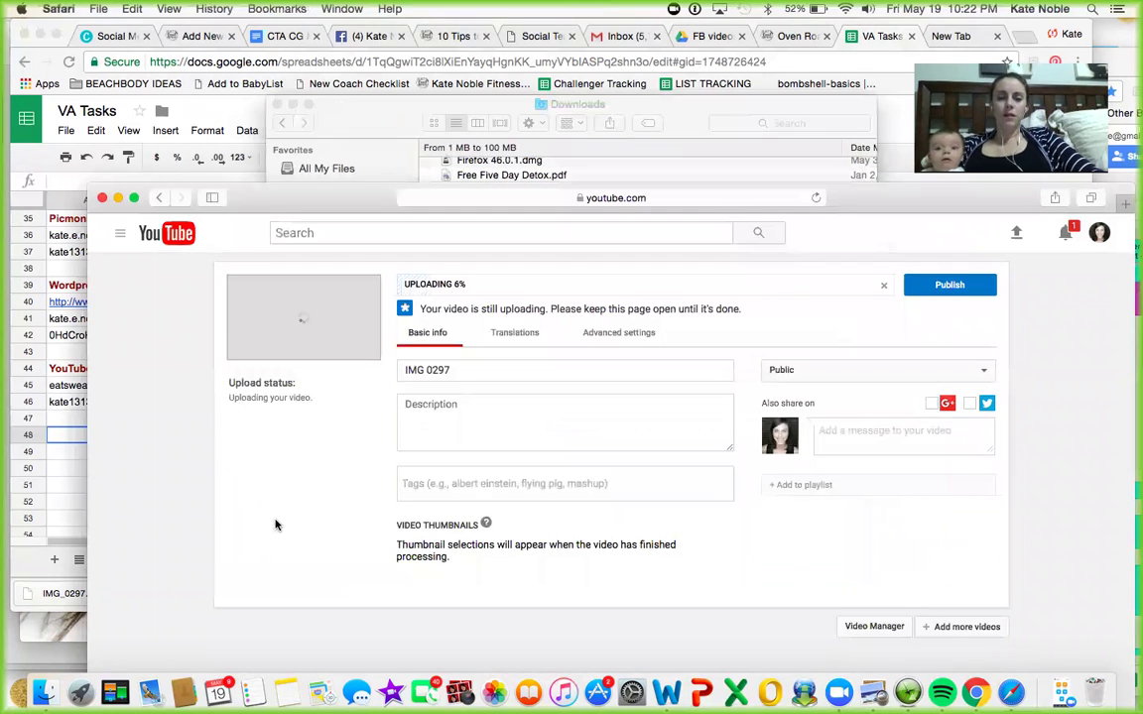
left_click(461, 371)
key("BackSpace")
key("BackSpace")
key("BackSpace")
key("BackSpace")
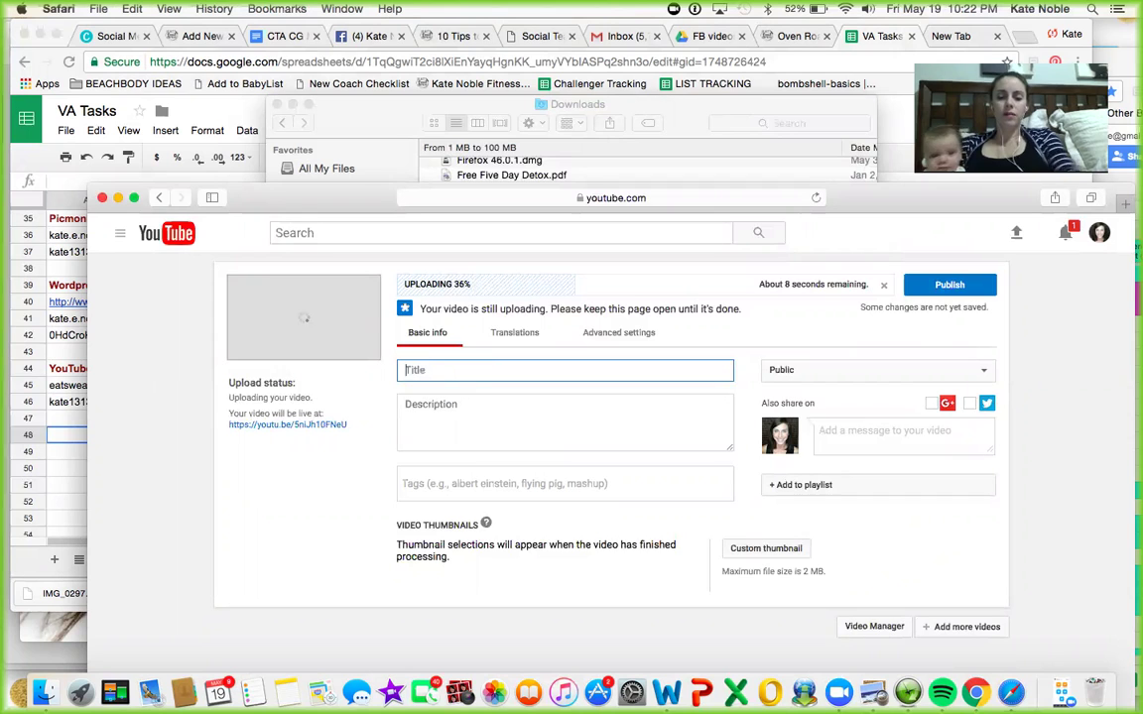
type("Love")
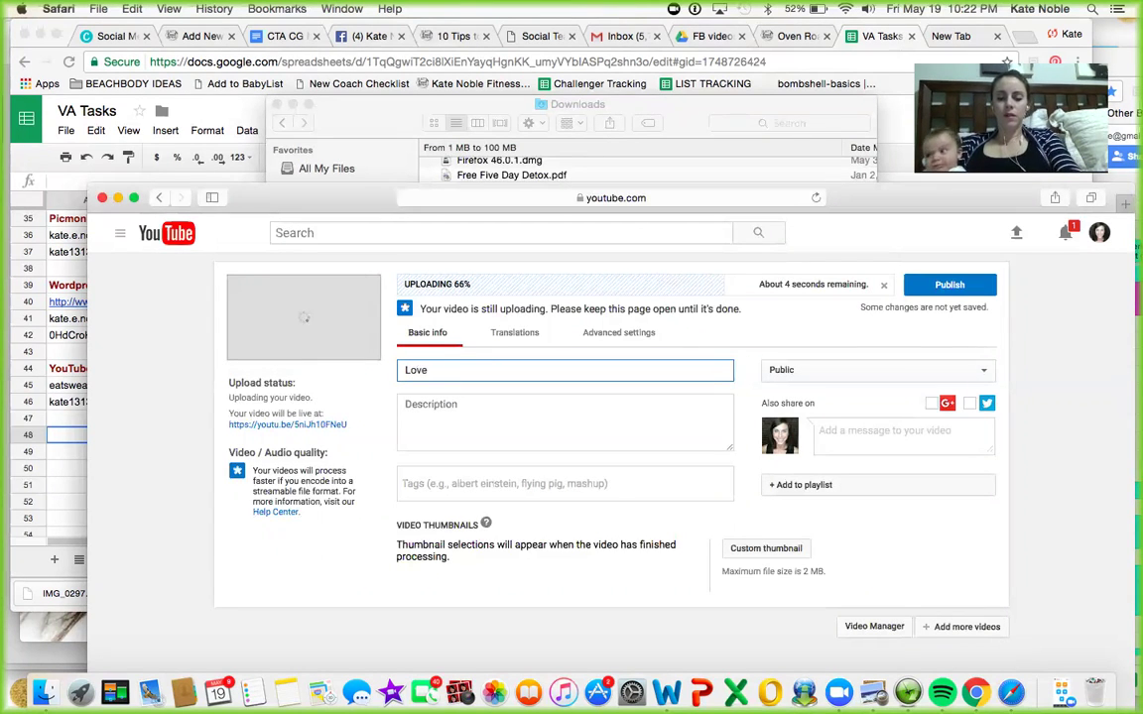
type(" You")
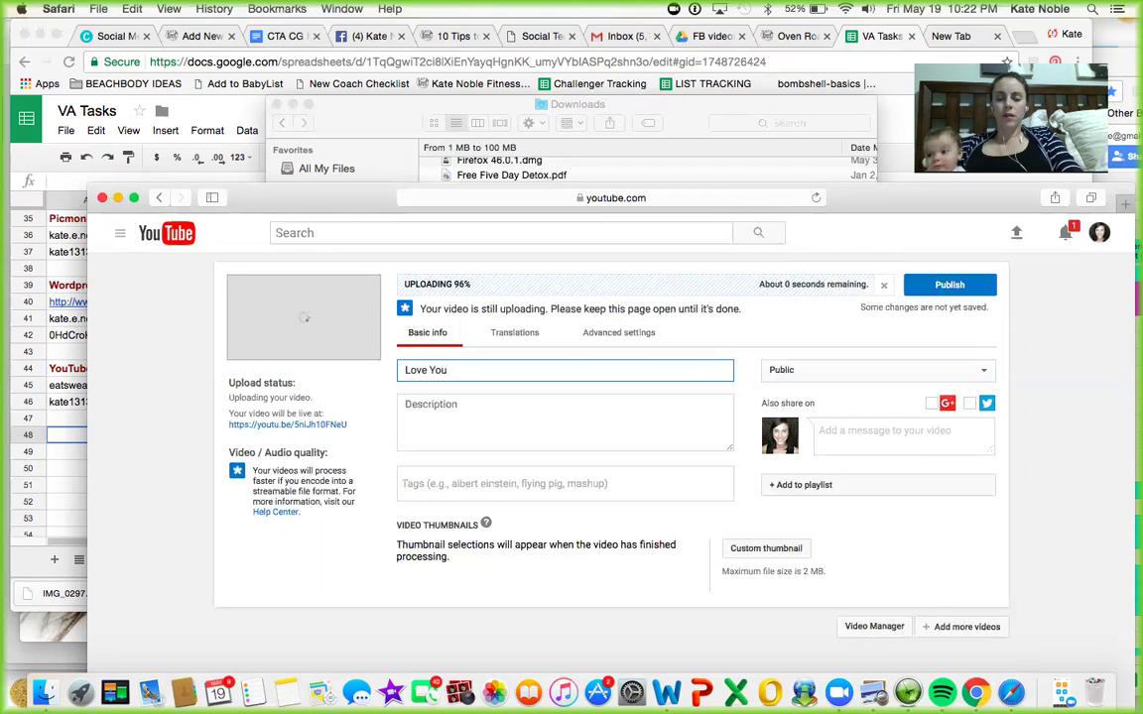
key("BackSpace")
key("BackSpace")
key("BackSpace")
key("BackSpace")
key("BackSpace")
key("BackSpace")
key("BackSpace")
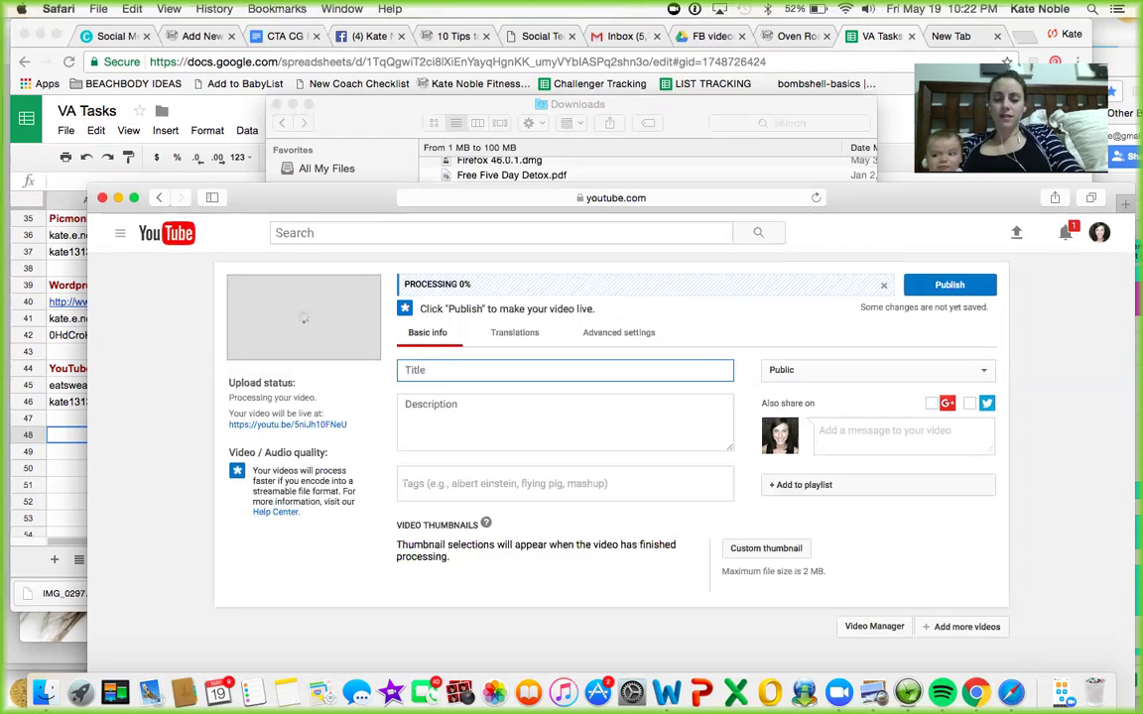
Step: Title the uploaded video "Central Park Stroller Workout"
type("Central")
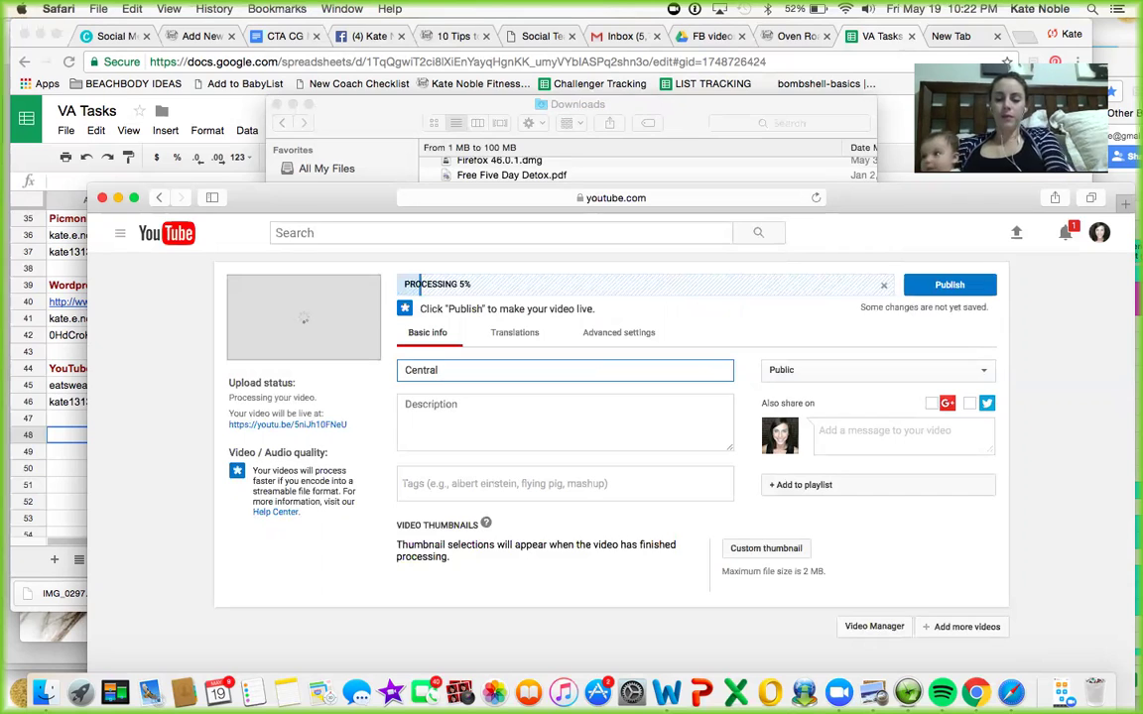
type(" Park")
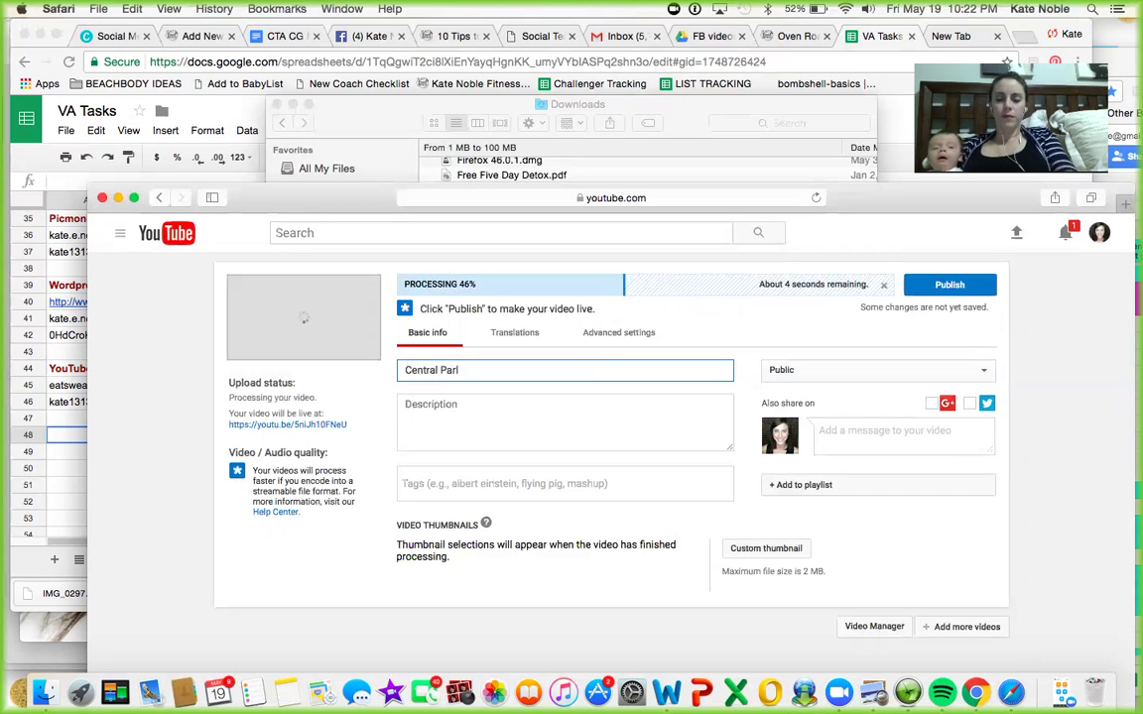
key("BackSpace")
type("k")
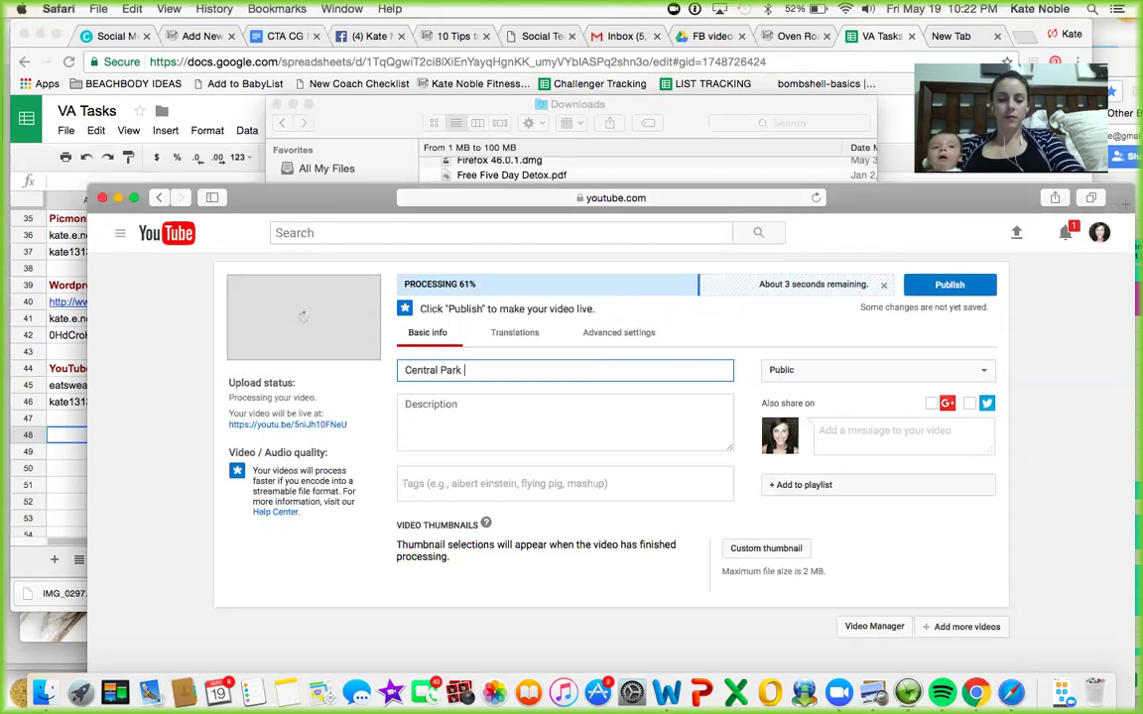
type(" Str")
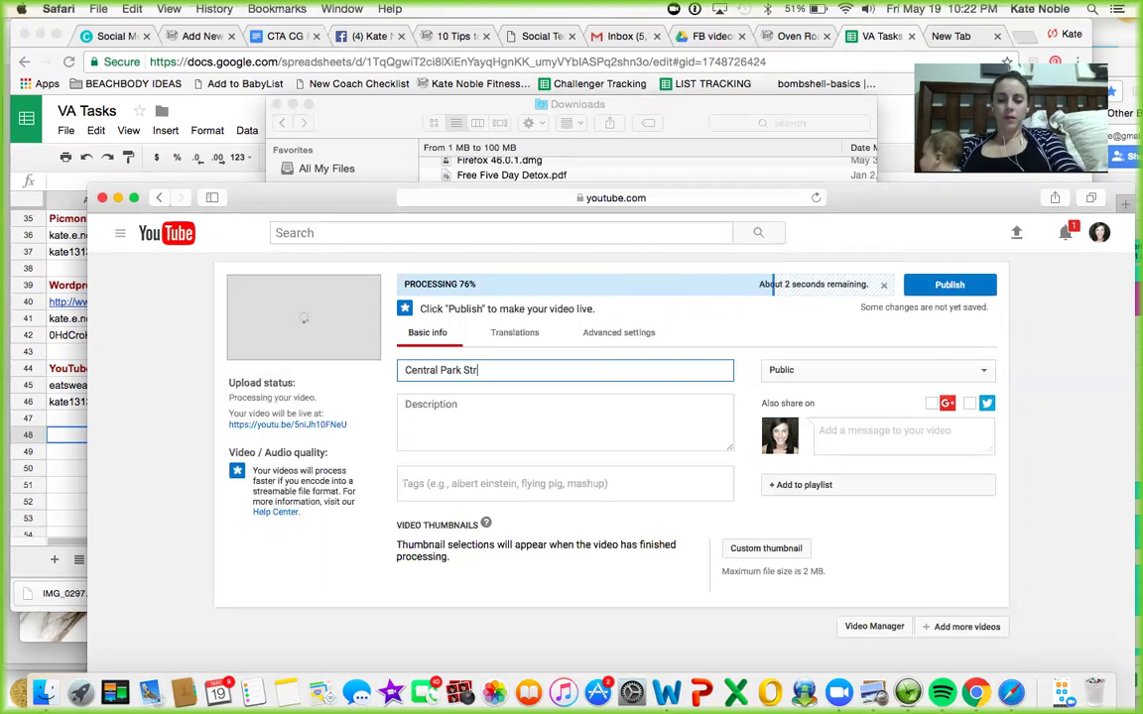
type("oller Workout")
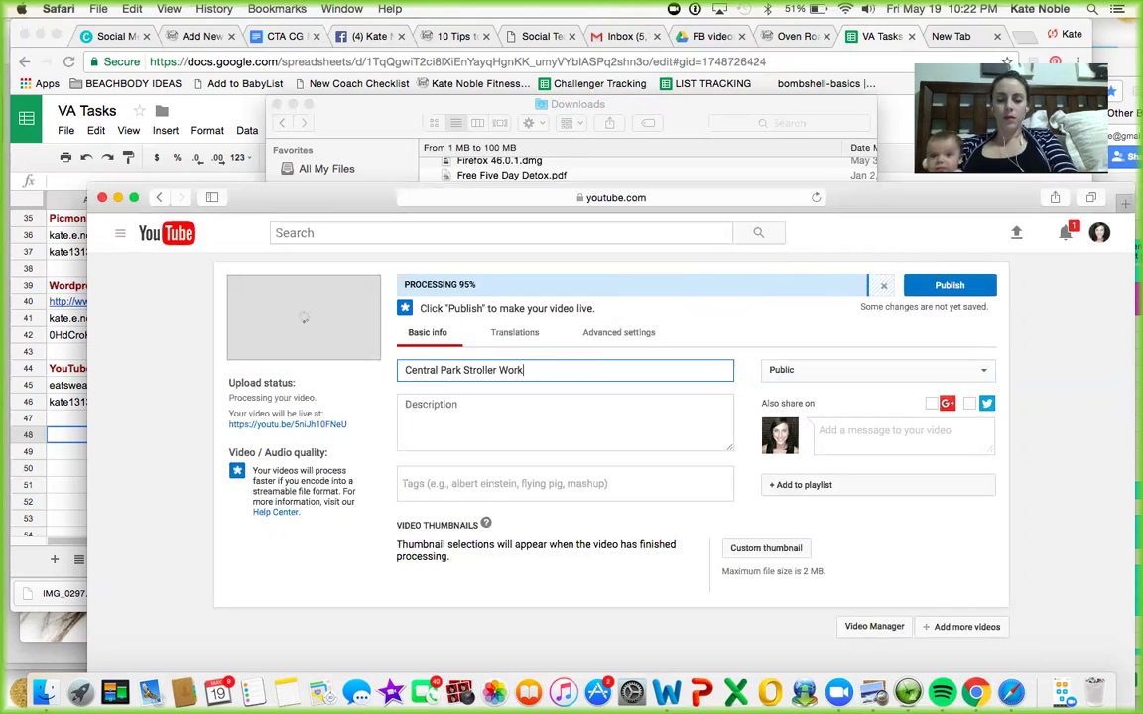
Step: Paste the copied Facebook post text, starting "WHY are we are our own worst critique?!?!", as the video's description
left_click(451, 402)
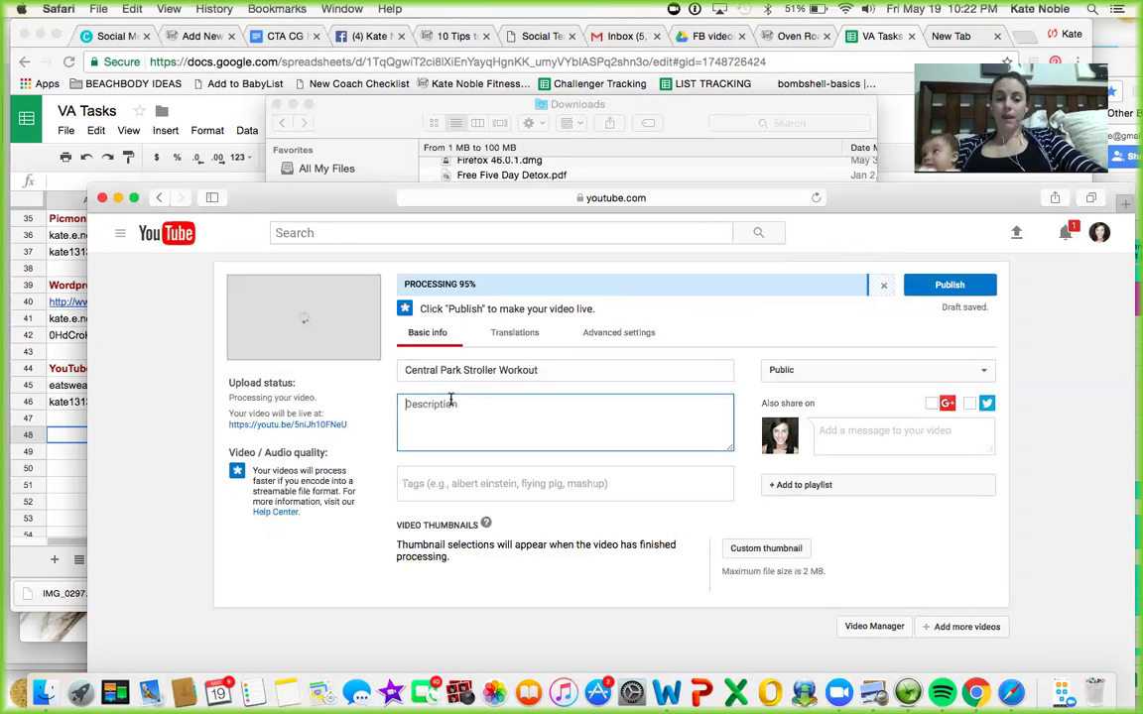
key("super+v")
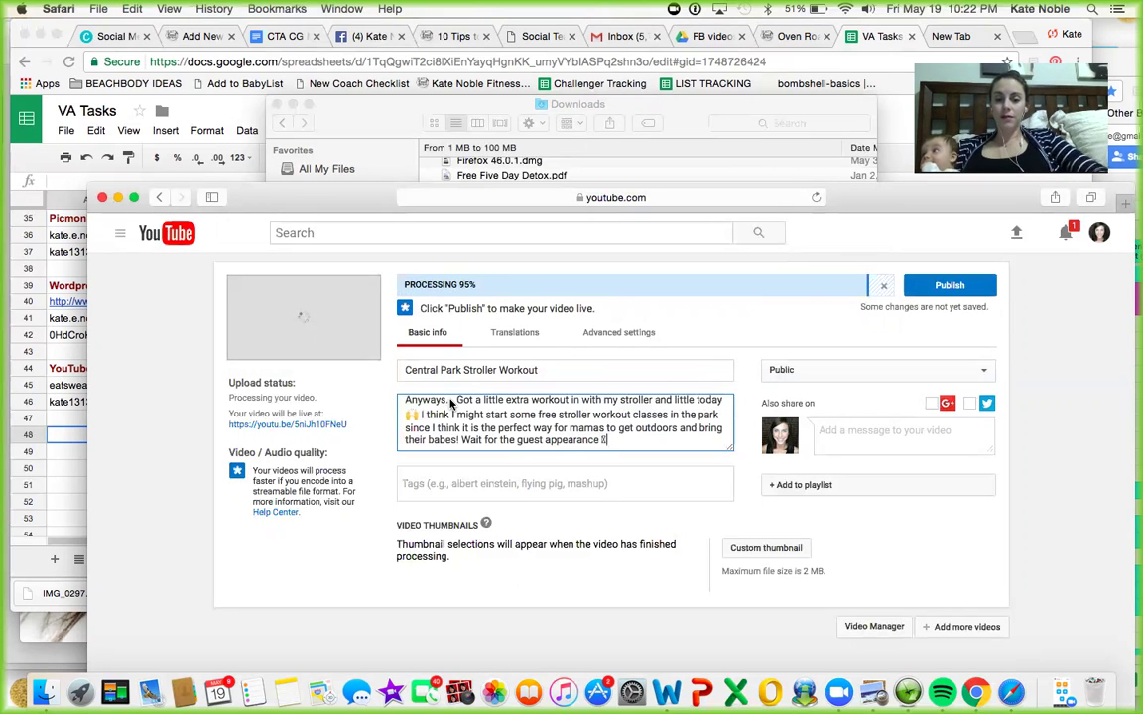
scroll(491, 425, "up", 5)
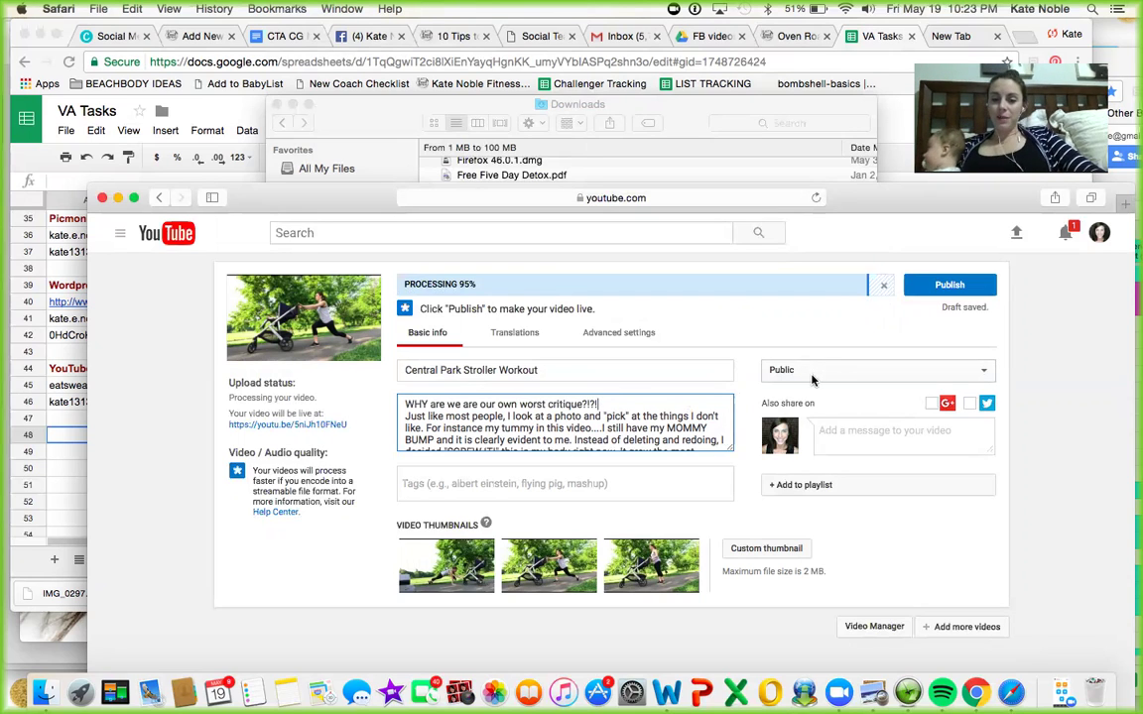
Step: Create a new public playlist named Workouts and add the stroller video to it
left_click(812, 490)
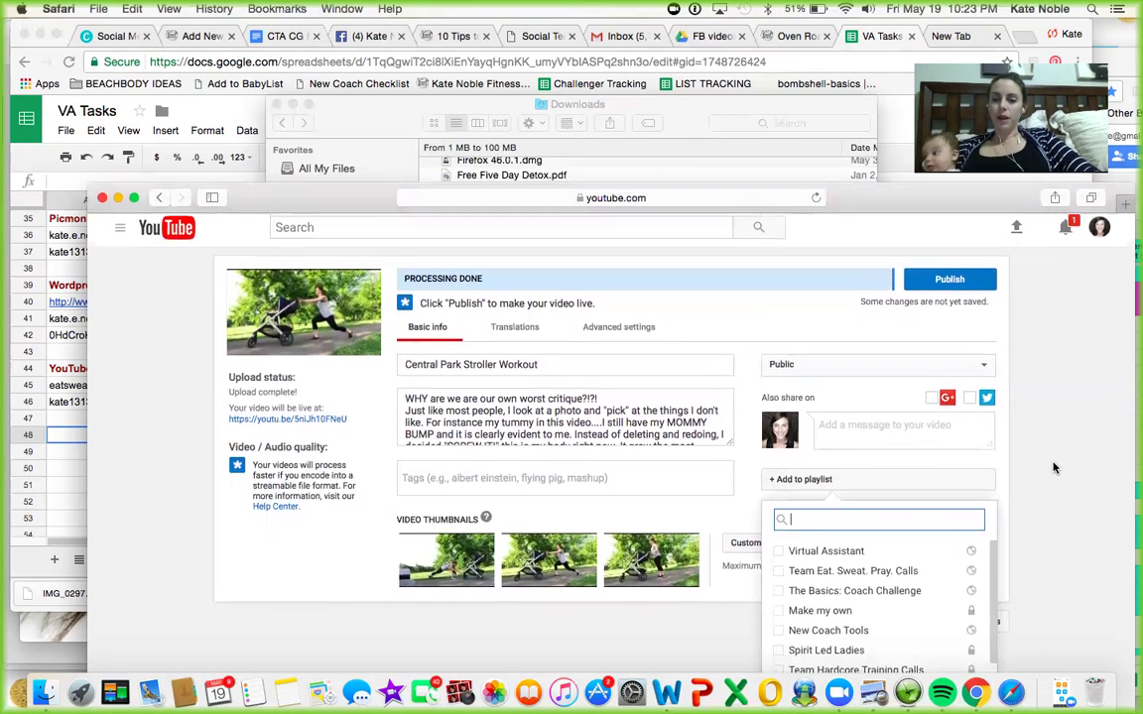
left_click_drag(898, 200, 865, 36)
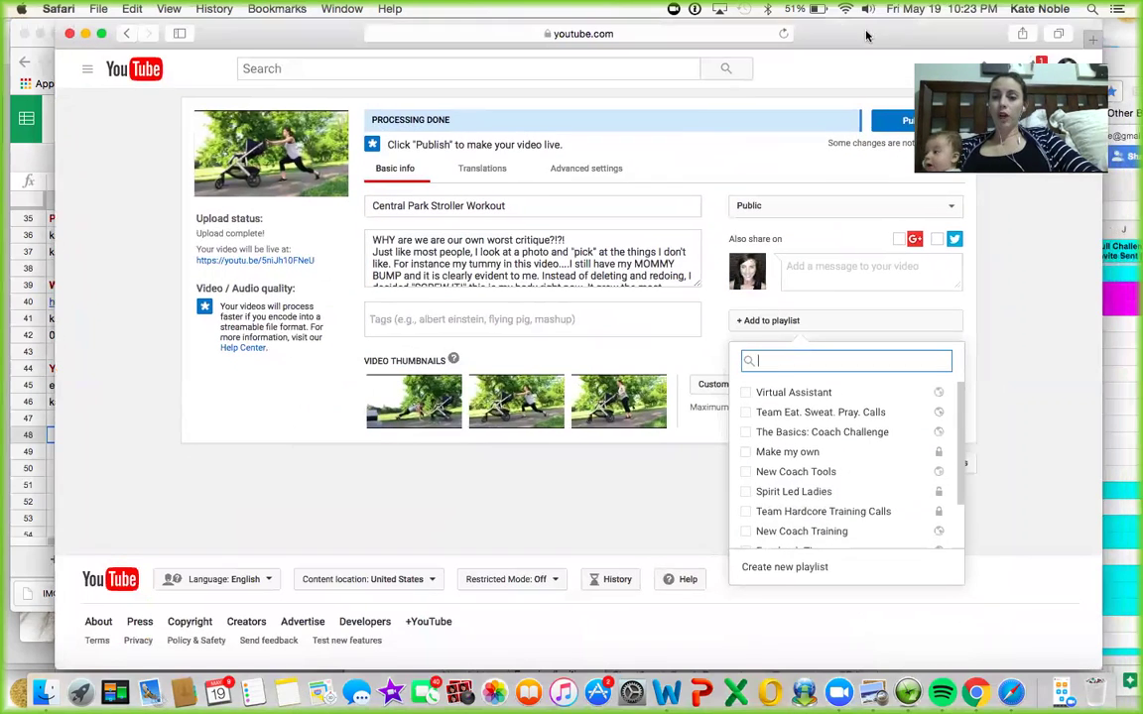
left_click(794, 574)
left_click(794, 573)
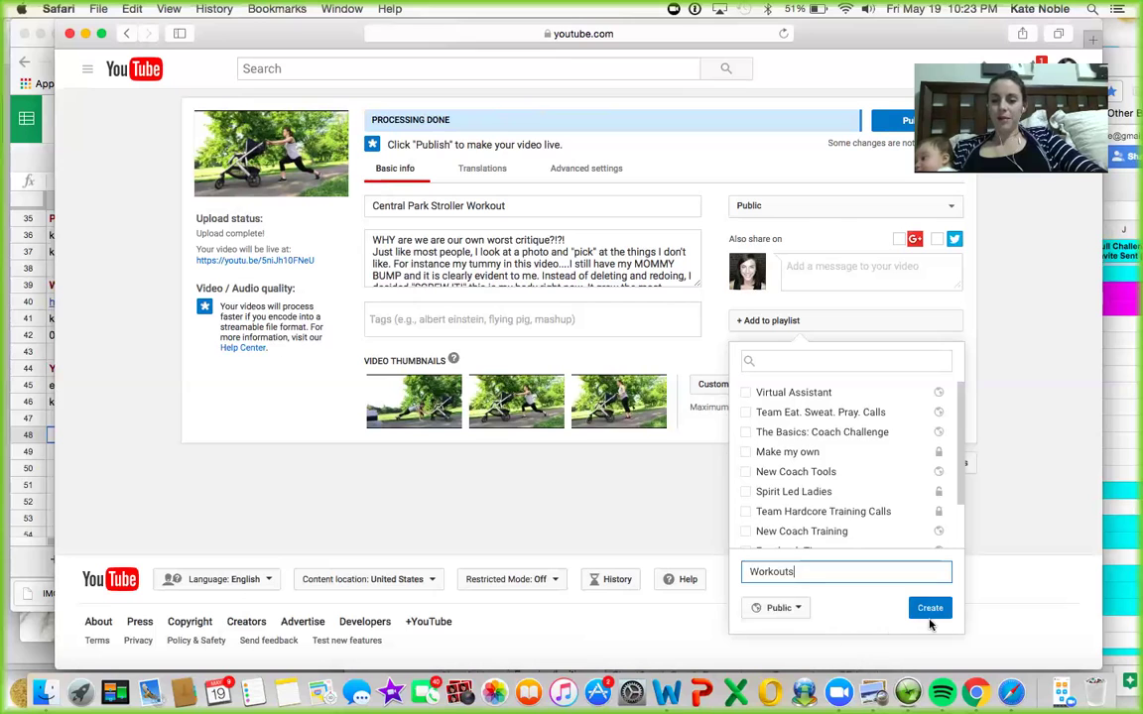
left_click(928, 610)
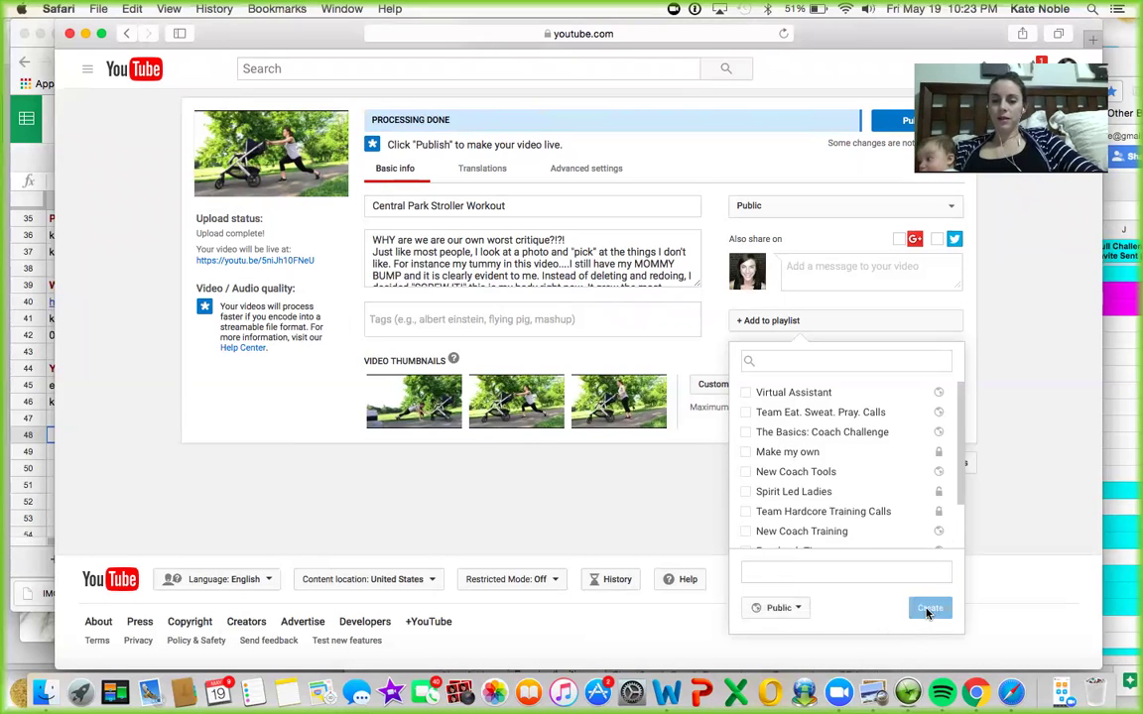
left_click(630, 518)
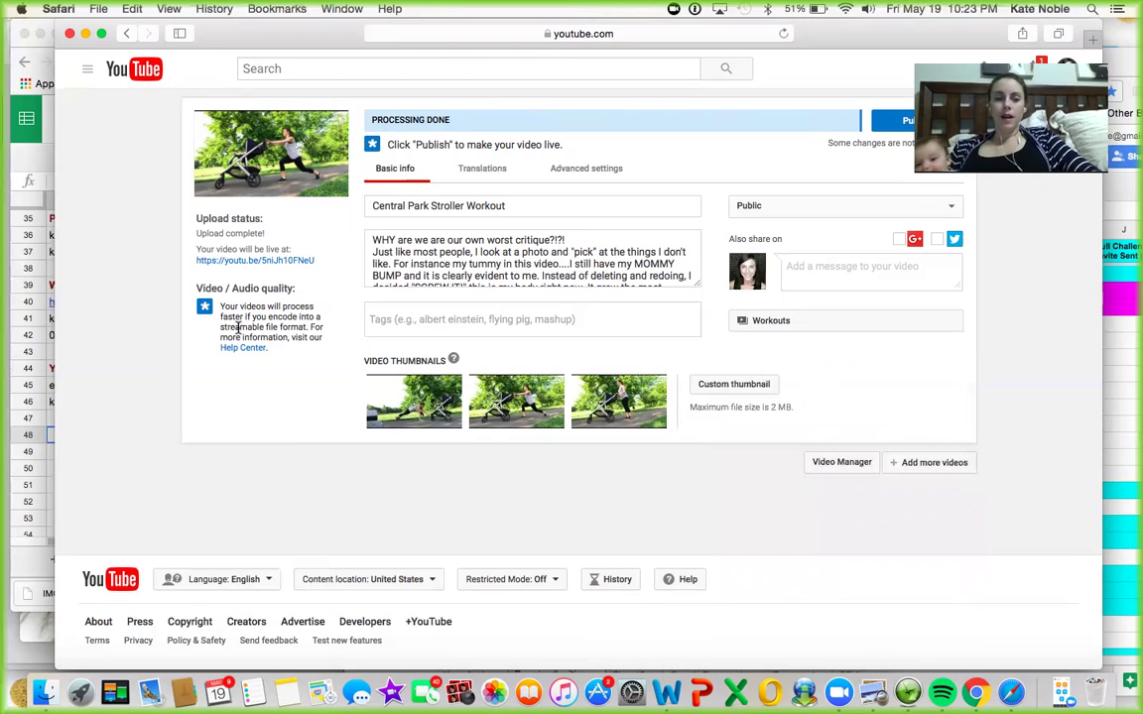
Step: Copy the video's youtu.be link and publish the video
left_click_drag(319, 263, 193, 258)
key("super+c")
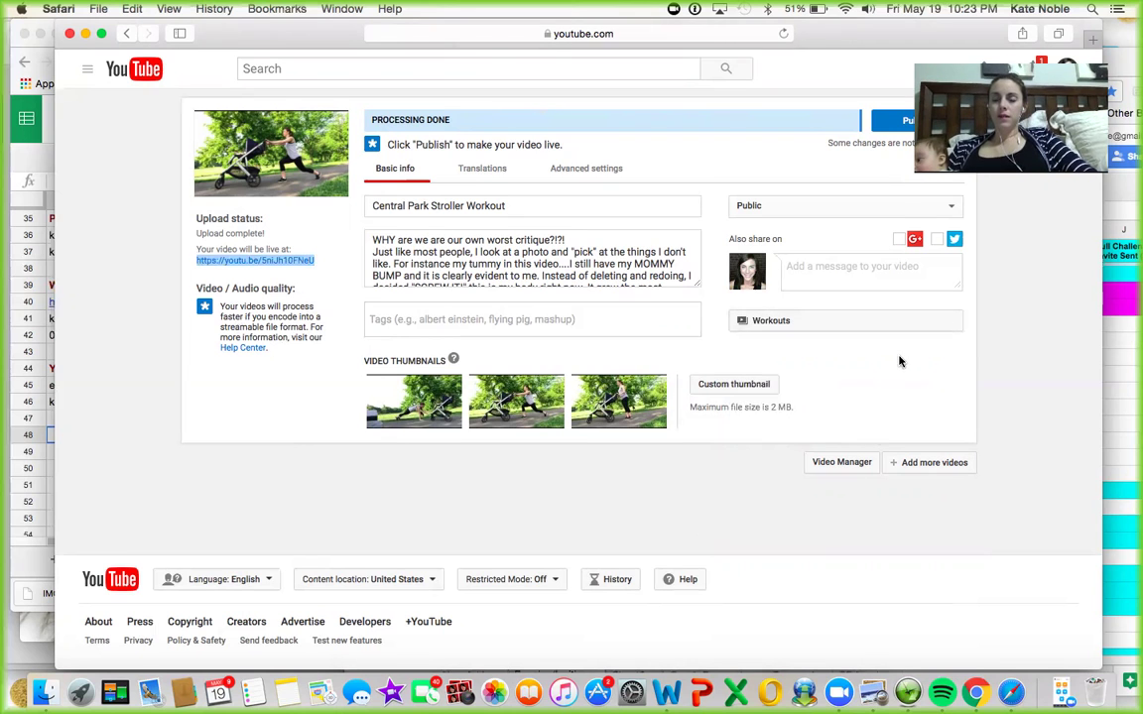
left_click(894, 123)
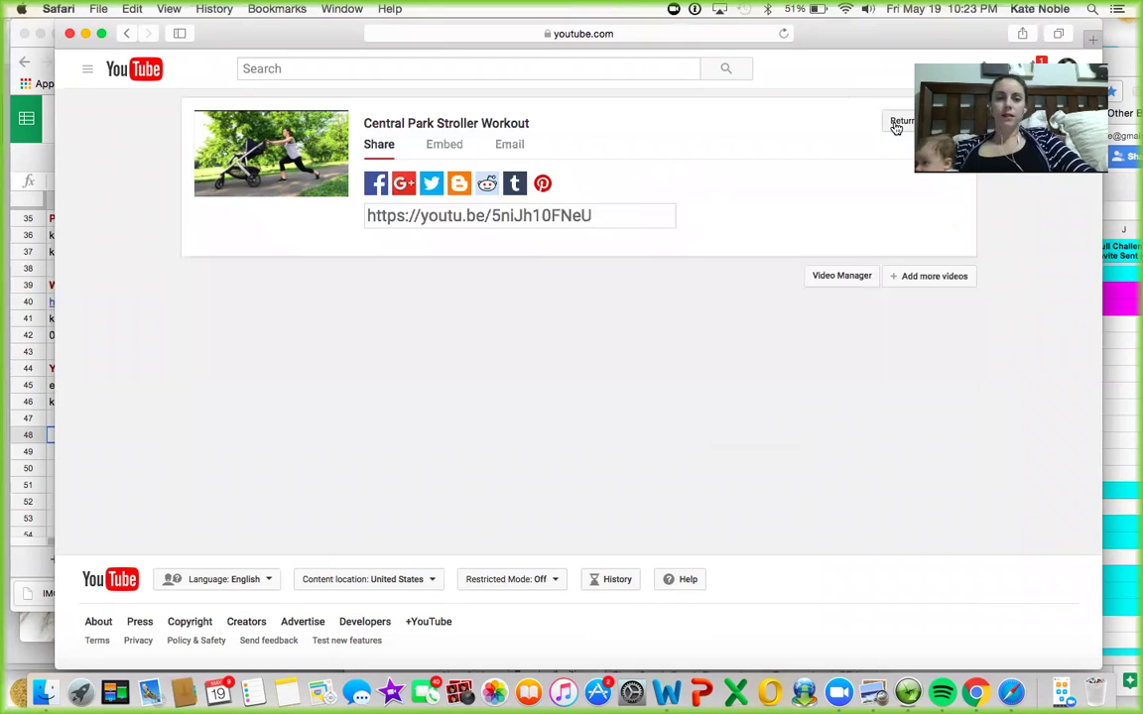
Step: Switch to the WordPress draft in Chrome and embed the copied YouTube link as media on a new line above the post text
left_click_drag(247, 35, 247, 133)
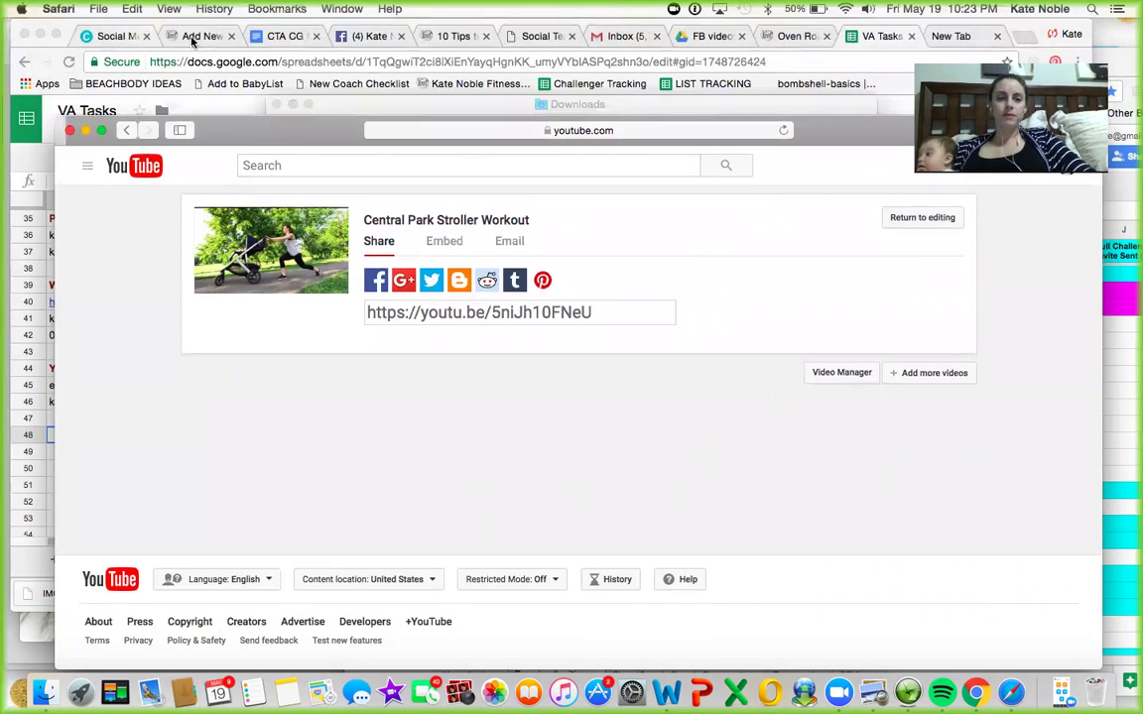
left_click(194, 38)
left_click(193, 37)
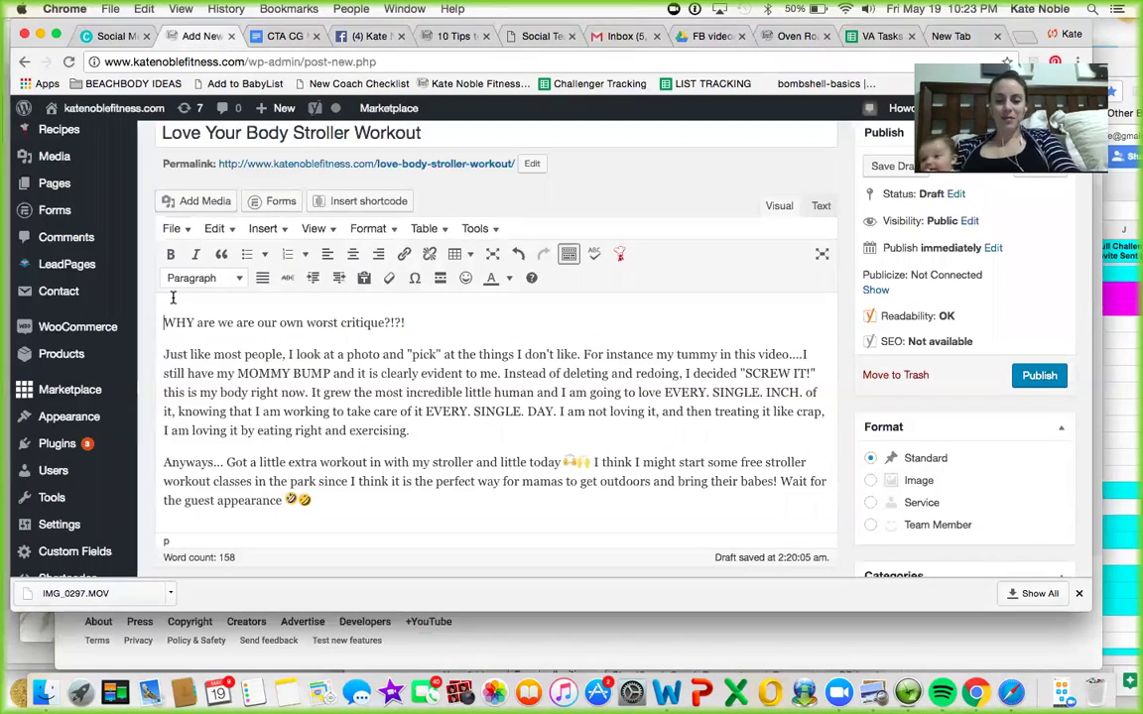
key("Return")
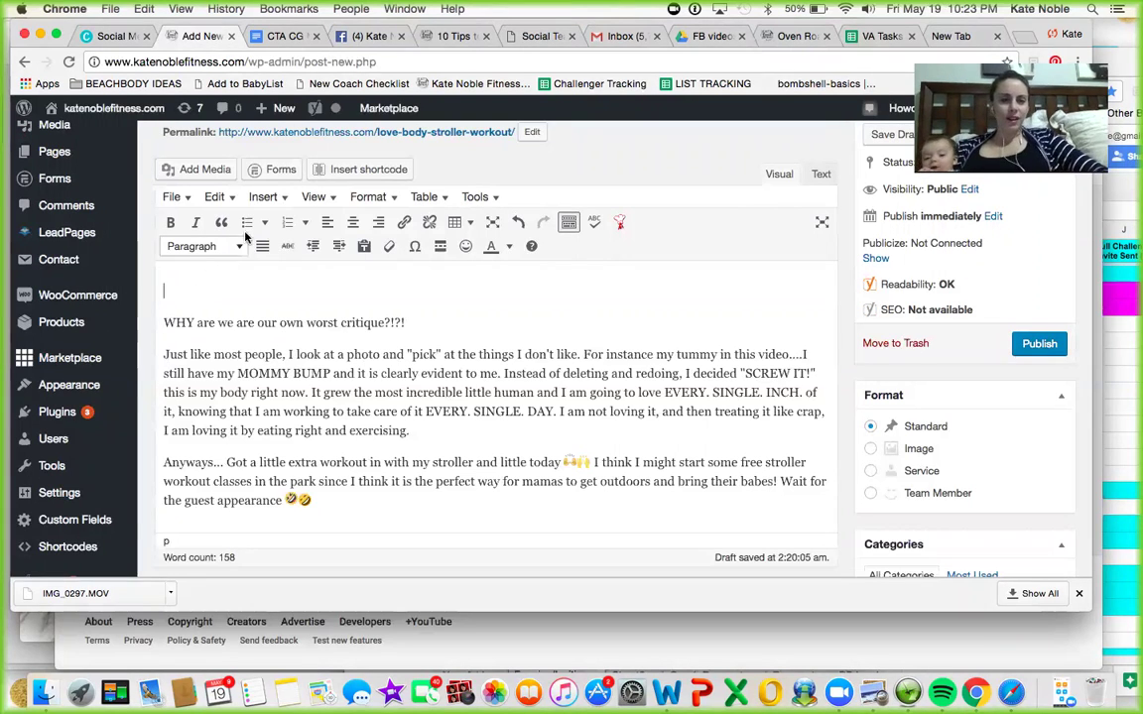
left_click(260, 198)
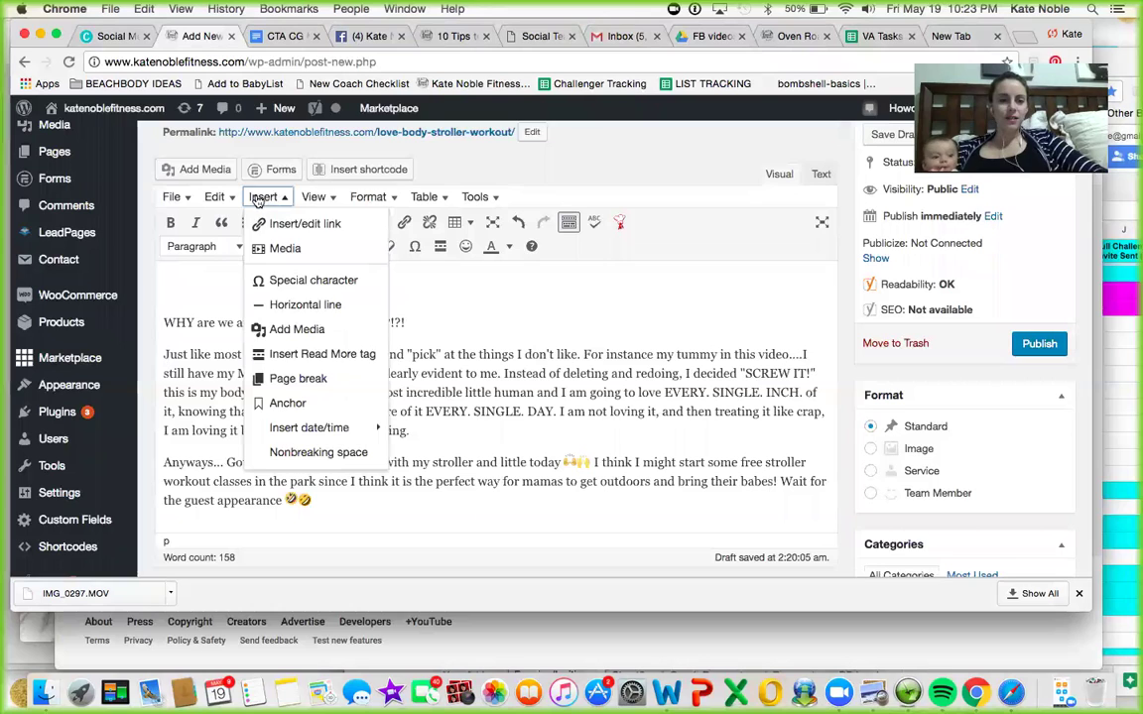
left_click(272, 250)
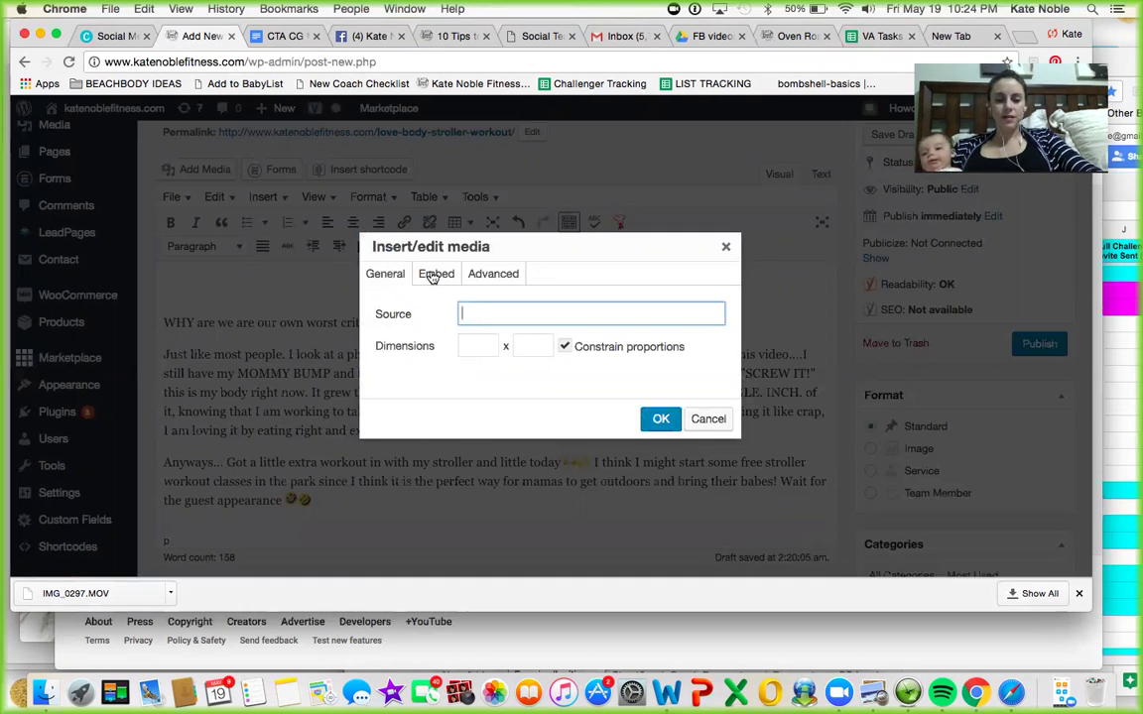
key("super+v")
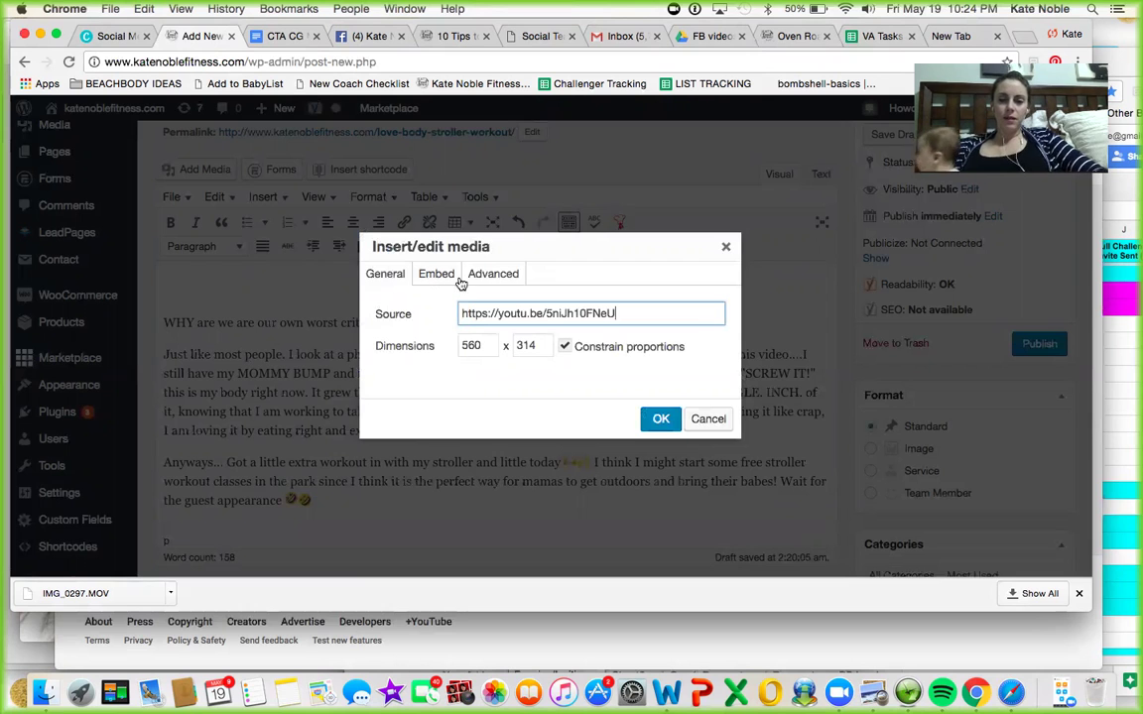
left_click(659, 418)
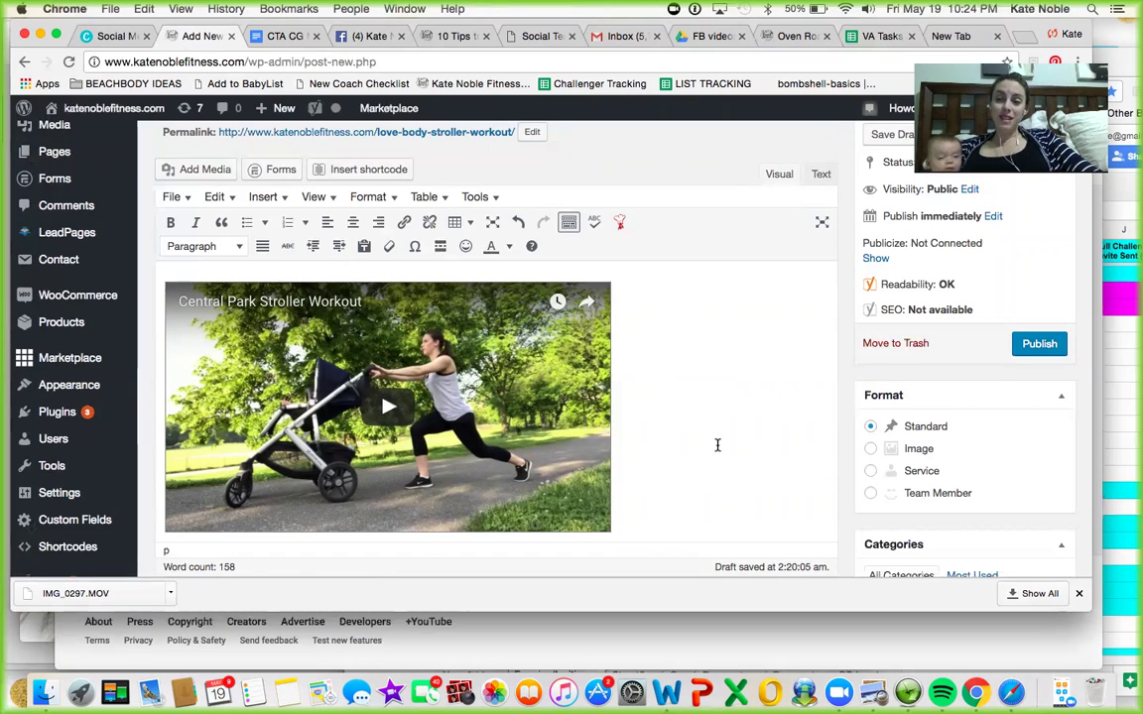
Step: Return to Safari, open the published stroller video from its share link, and pause playback at 0:05 on the lunge
scroll(717, 445, "down", 5)
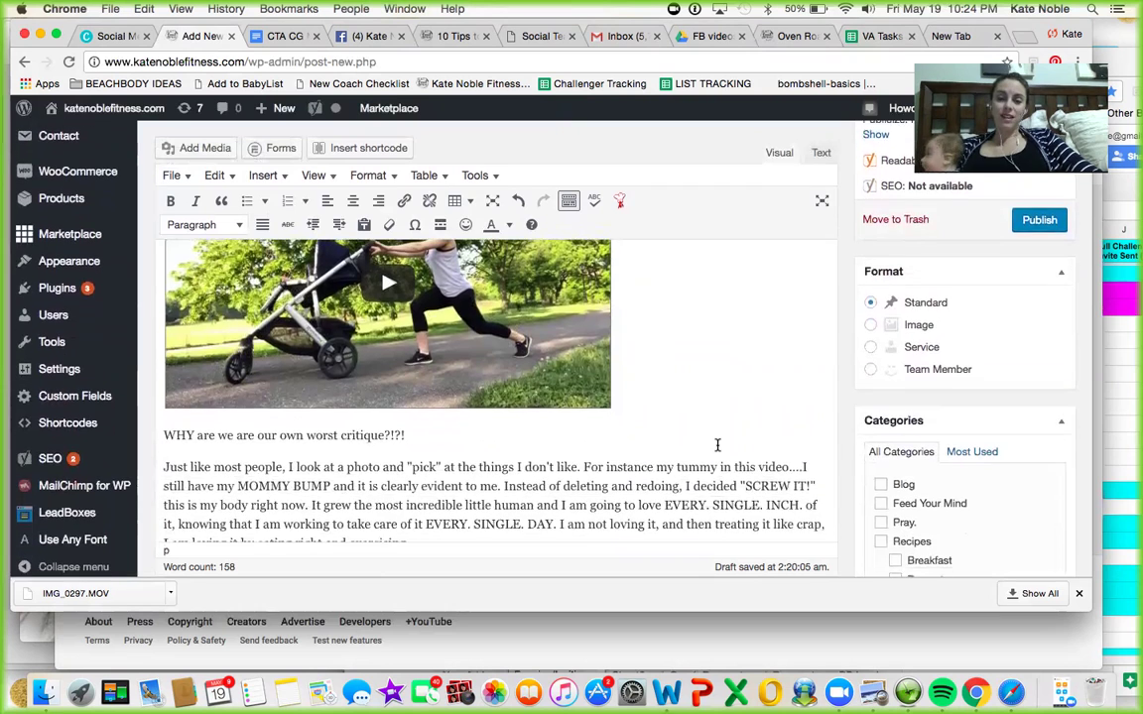
scroll(717, 445, "down", 8)
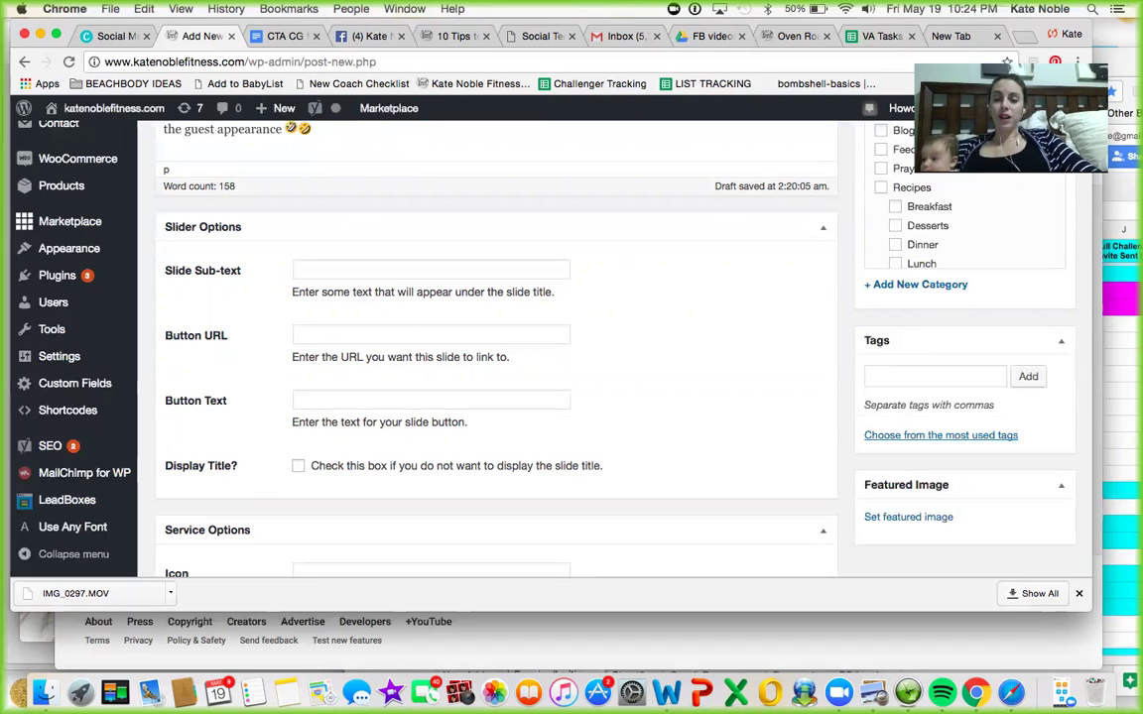
left_click(1011, 695)
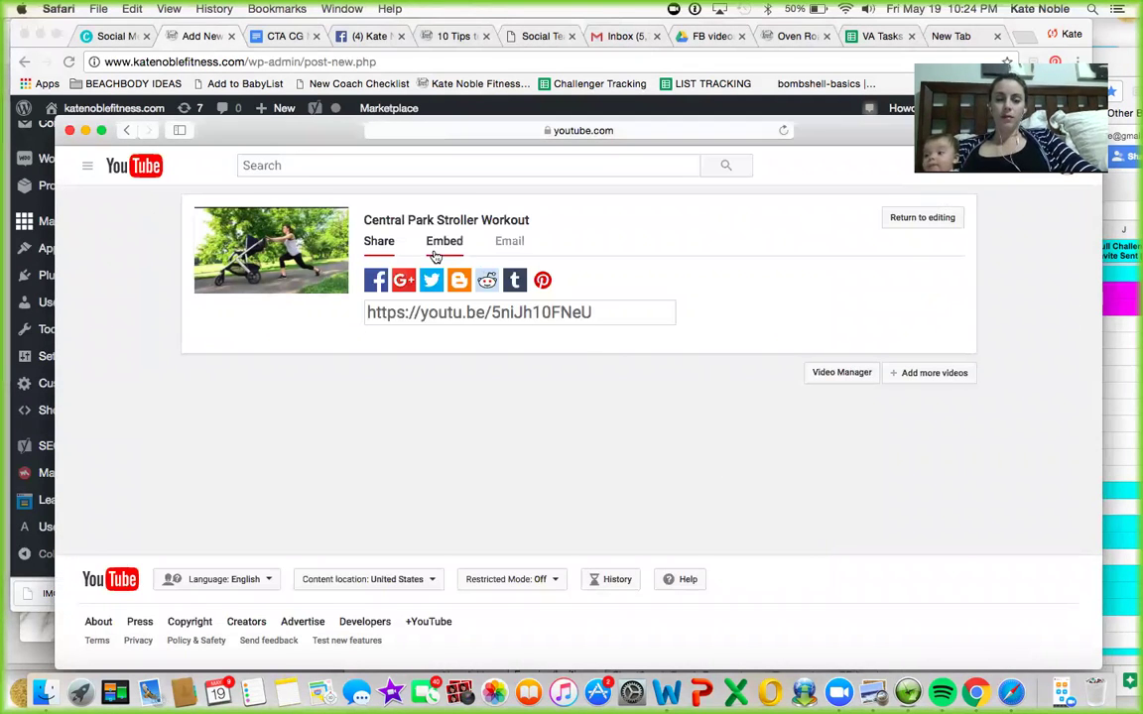
left_click(375, 312)
key("super+c")
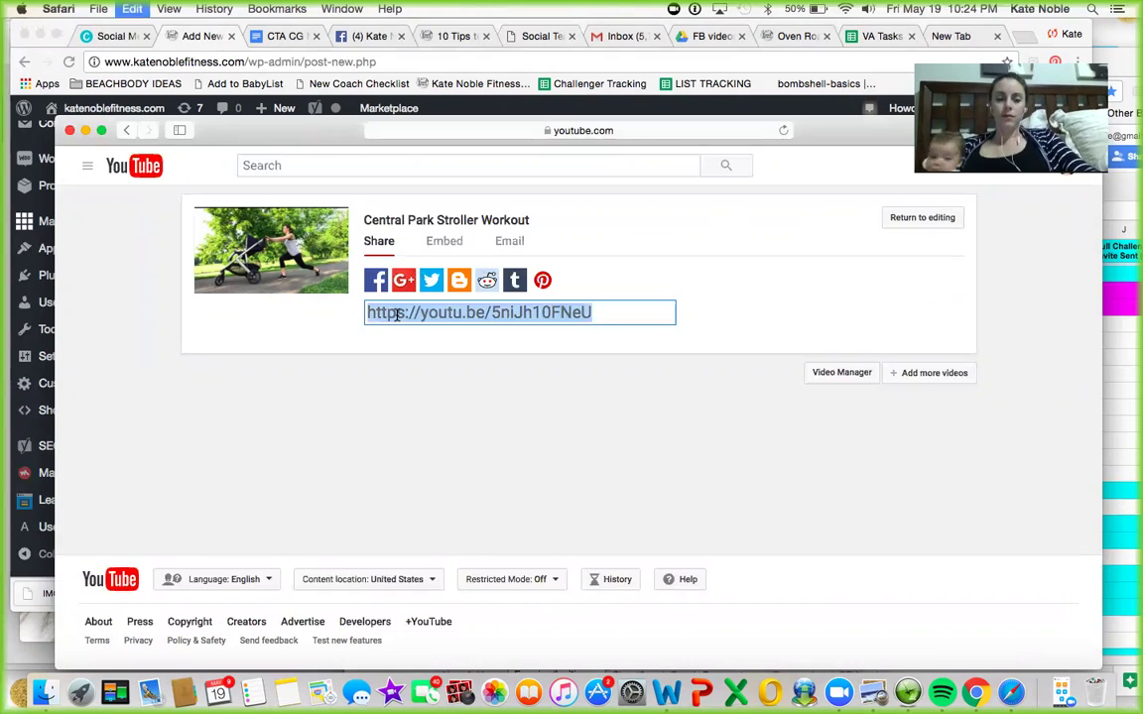
left_click(543, 134)
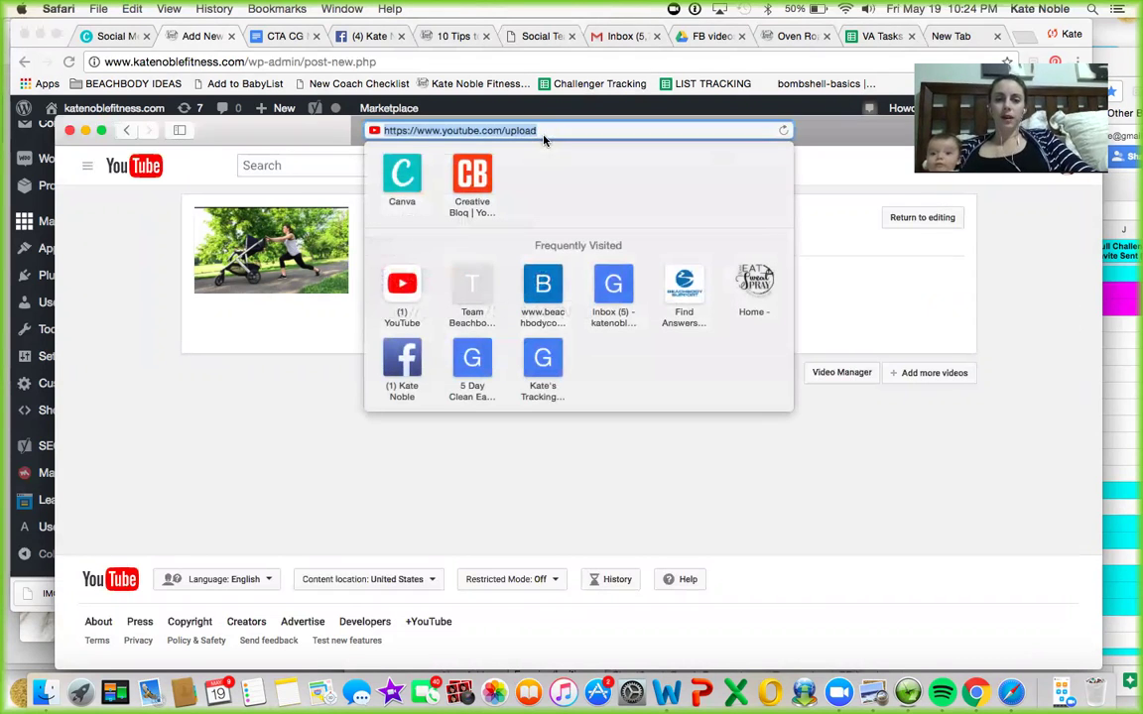
key("super+v")
key("Return")
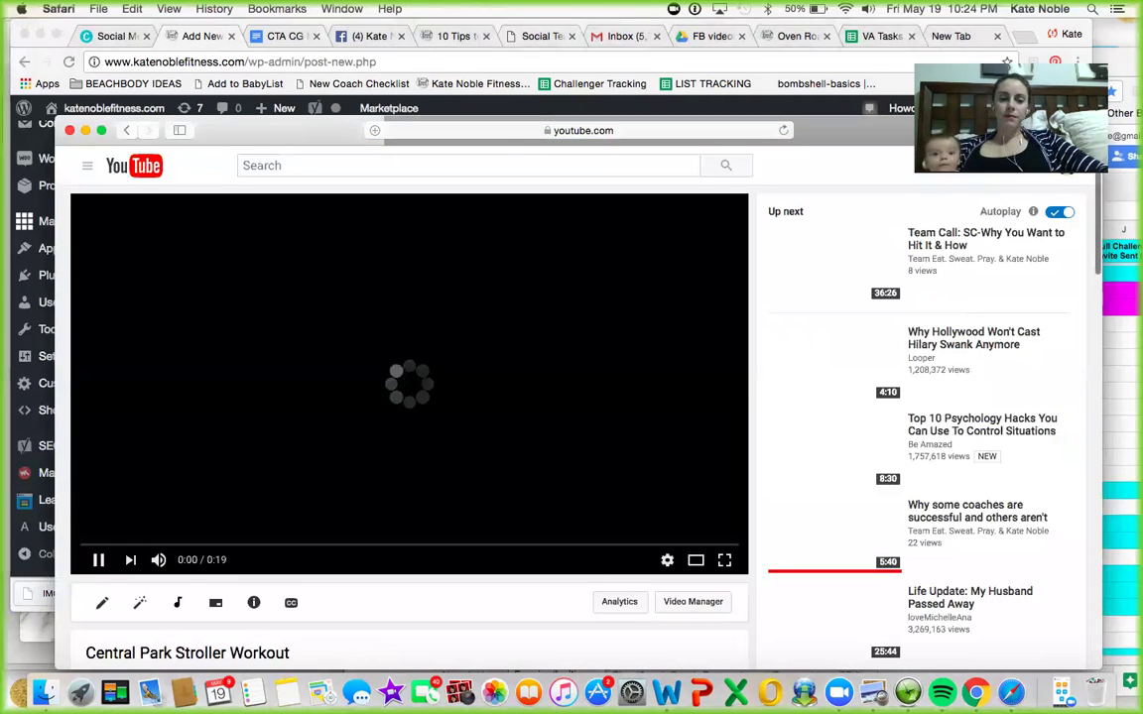
scroll(139, 536, "down", 2)
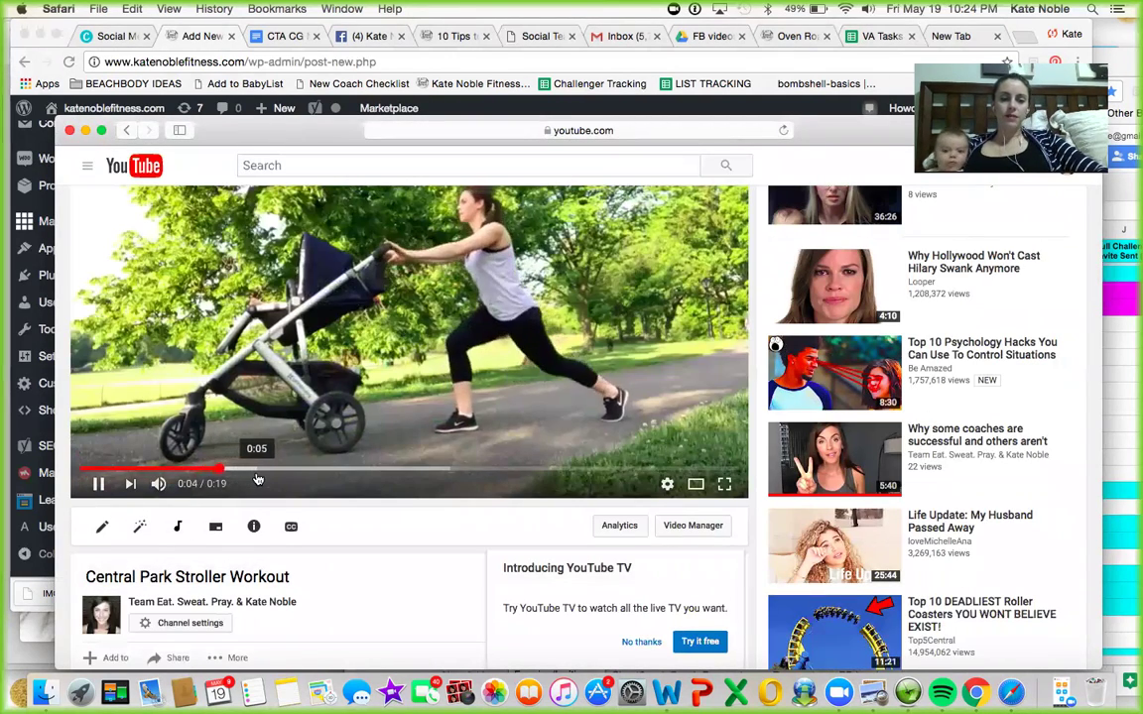
left_click(98, 484)
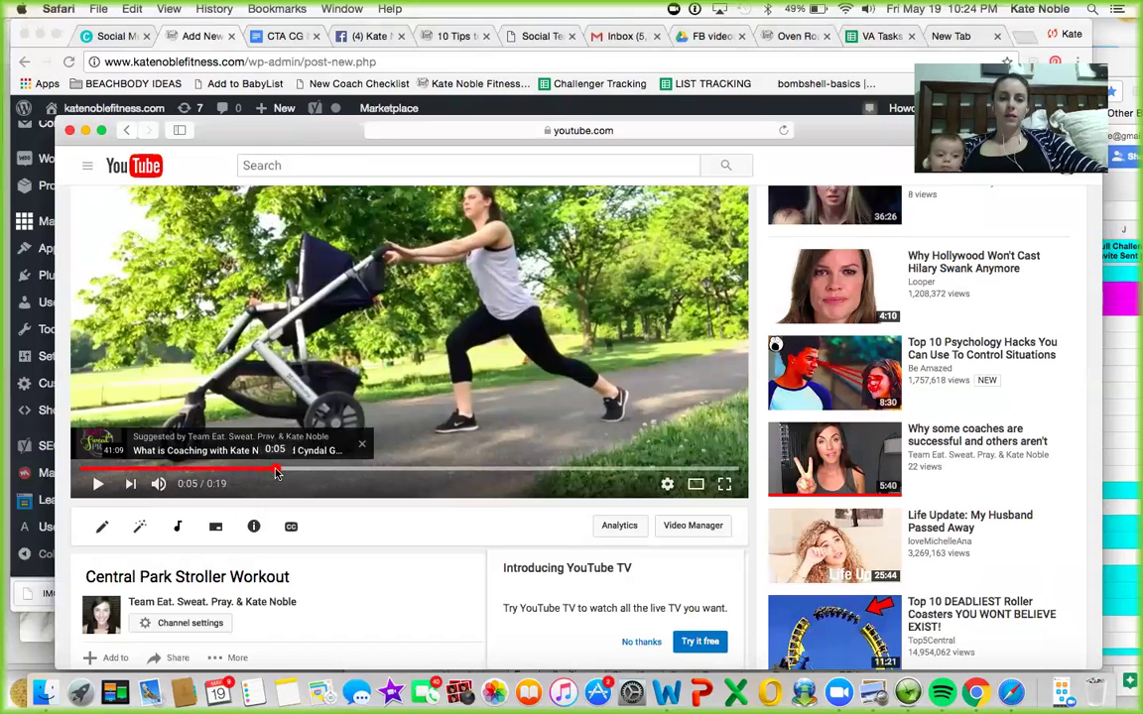
Step: Scrub the paused stroller video to the deepest part of the lunge at 0:05 and take area screenshots of the frame
left_click(266, 475)
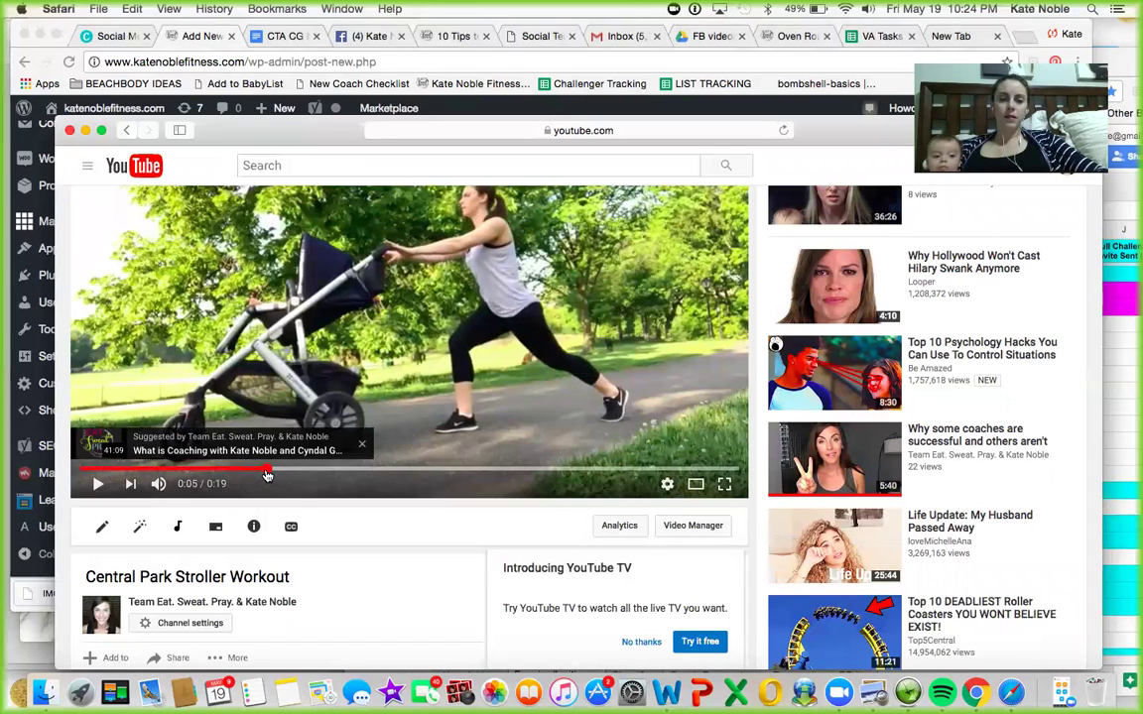
left_click(257, 475)
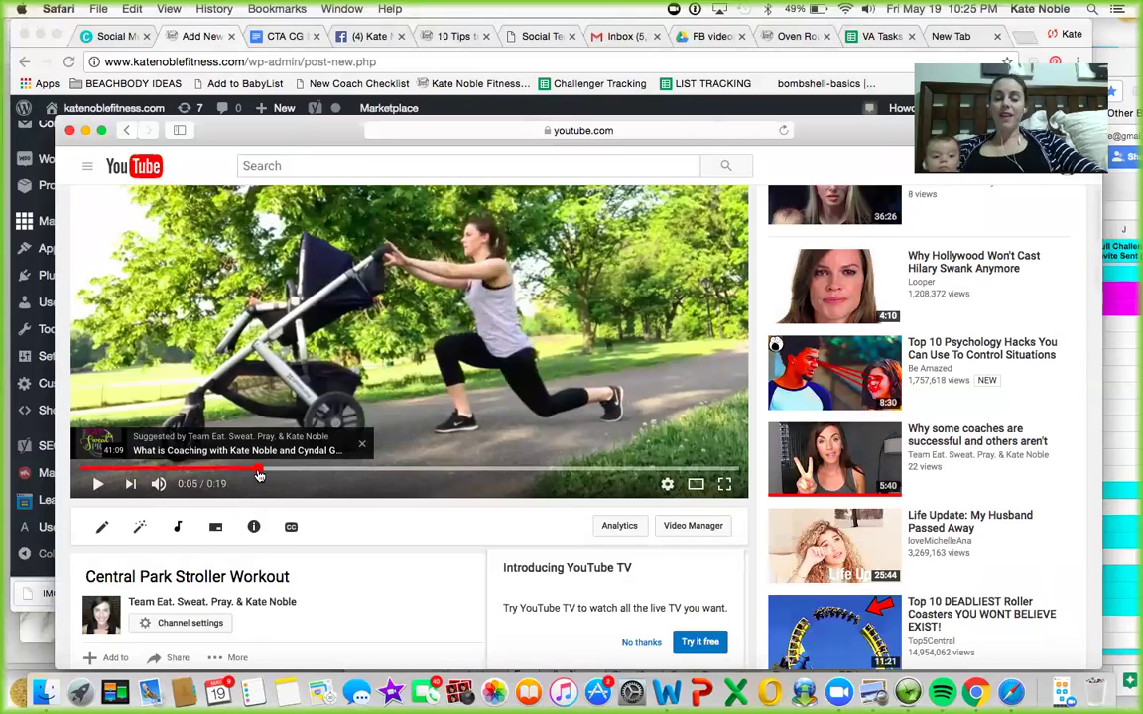
scroll(257, 475, "up", 2)
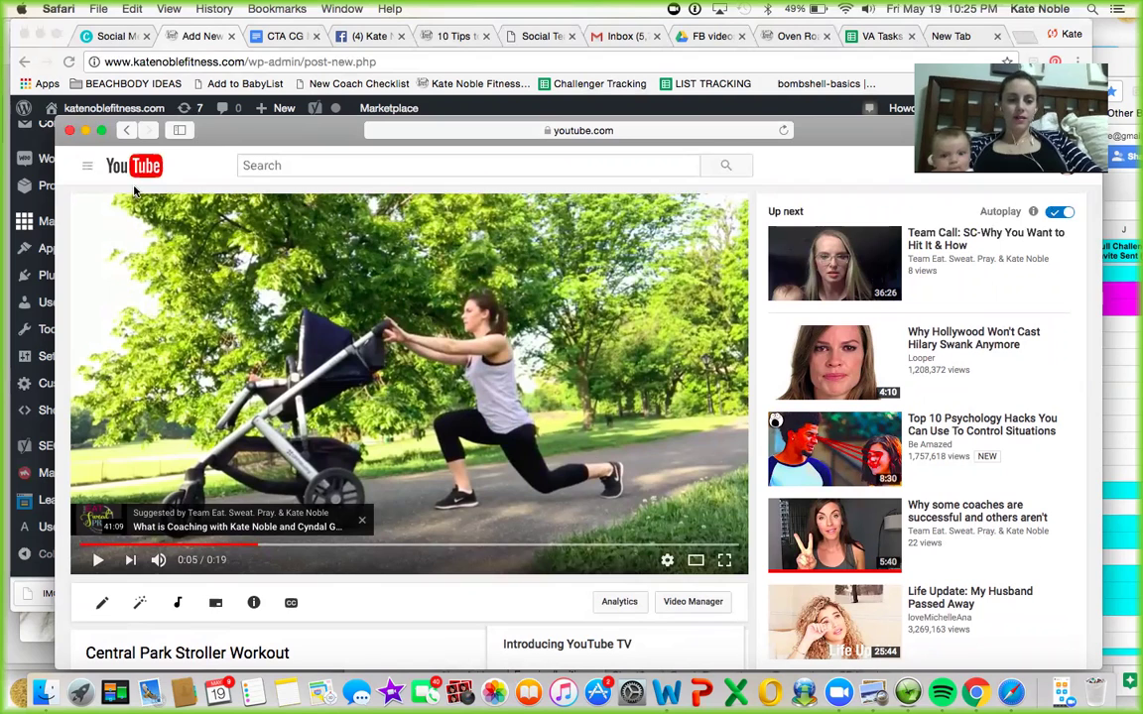
key("super+shift+4")
left_click_drag(113, 228, 630, 484)
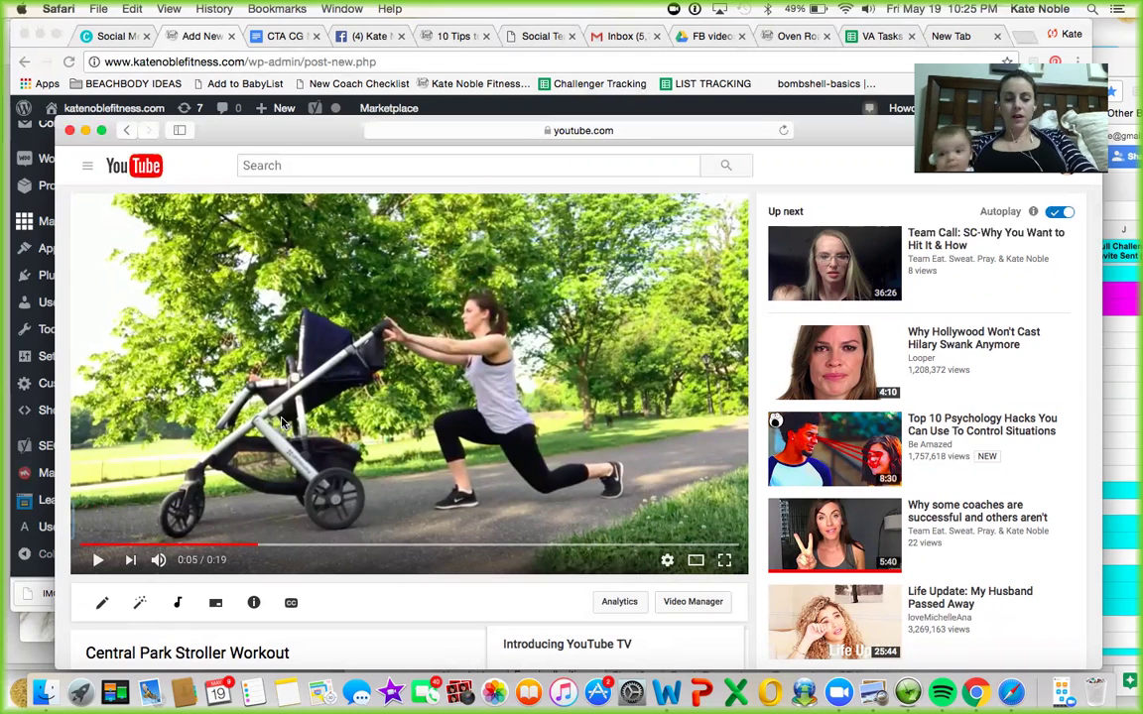
key("super+shift+4")
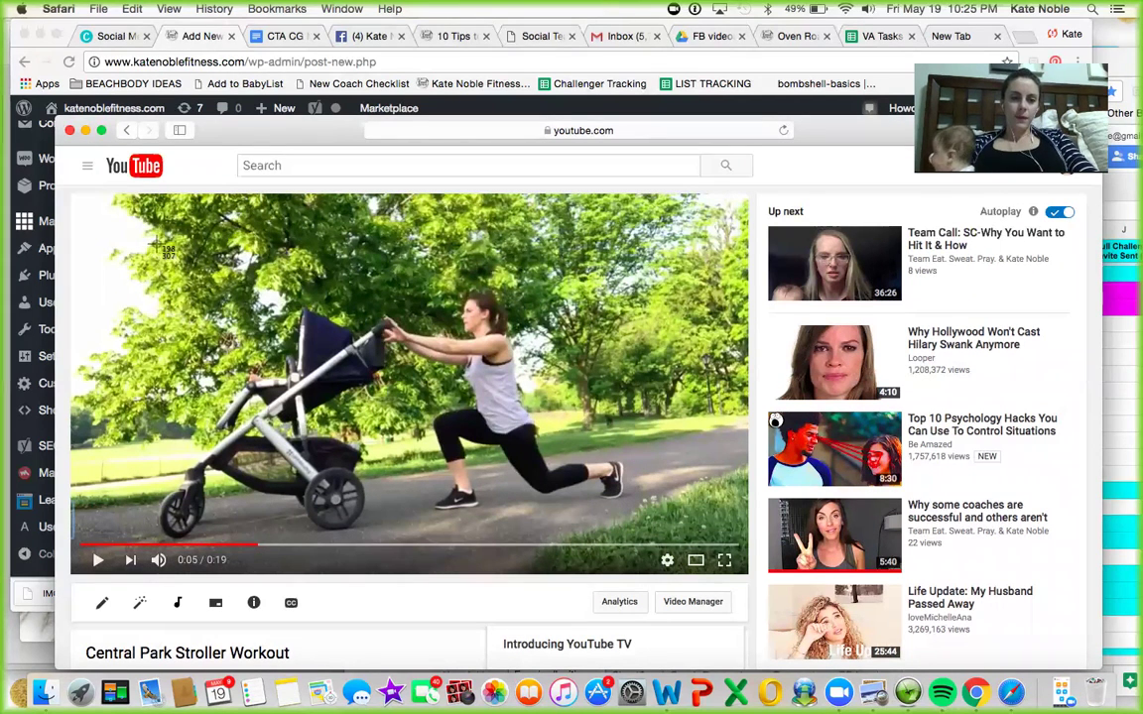
left_click_drag(158, 244, 683, 540)
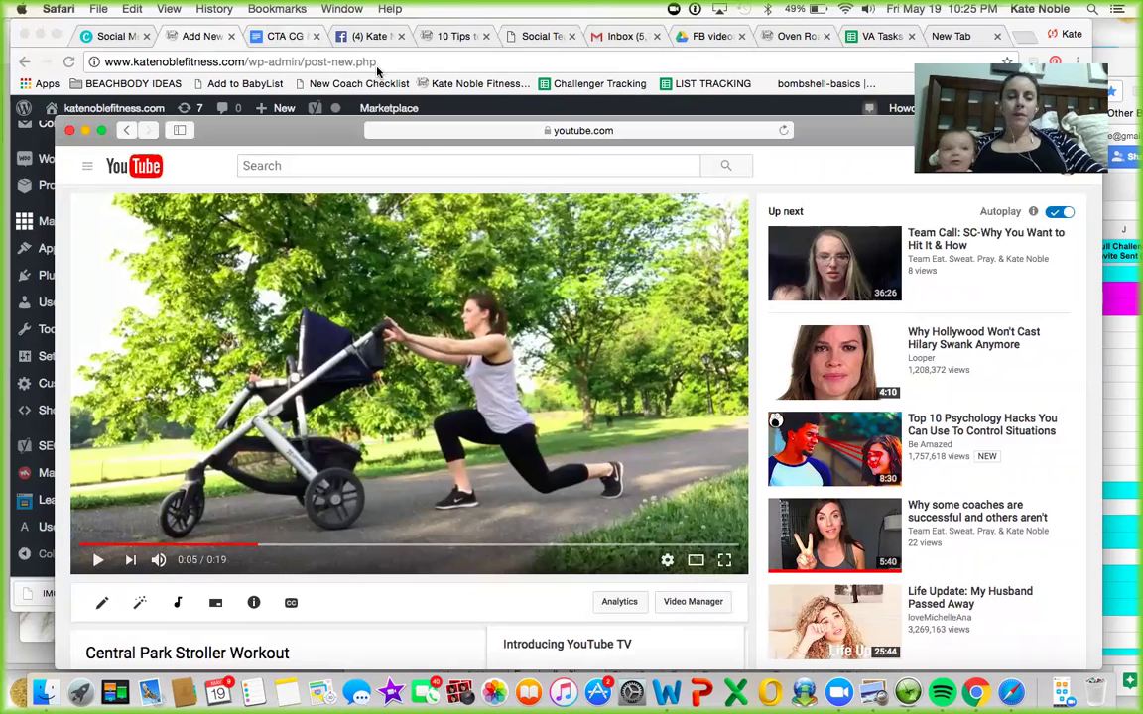
Step: Switch to the WordPress draft in Chrome, upload "Screen Shot 2017-05-19 at 10.25.21 PM" from the Desktop, and set it as the featured image
left_click(446, 35)
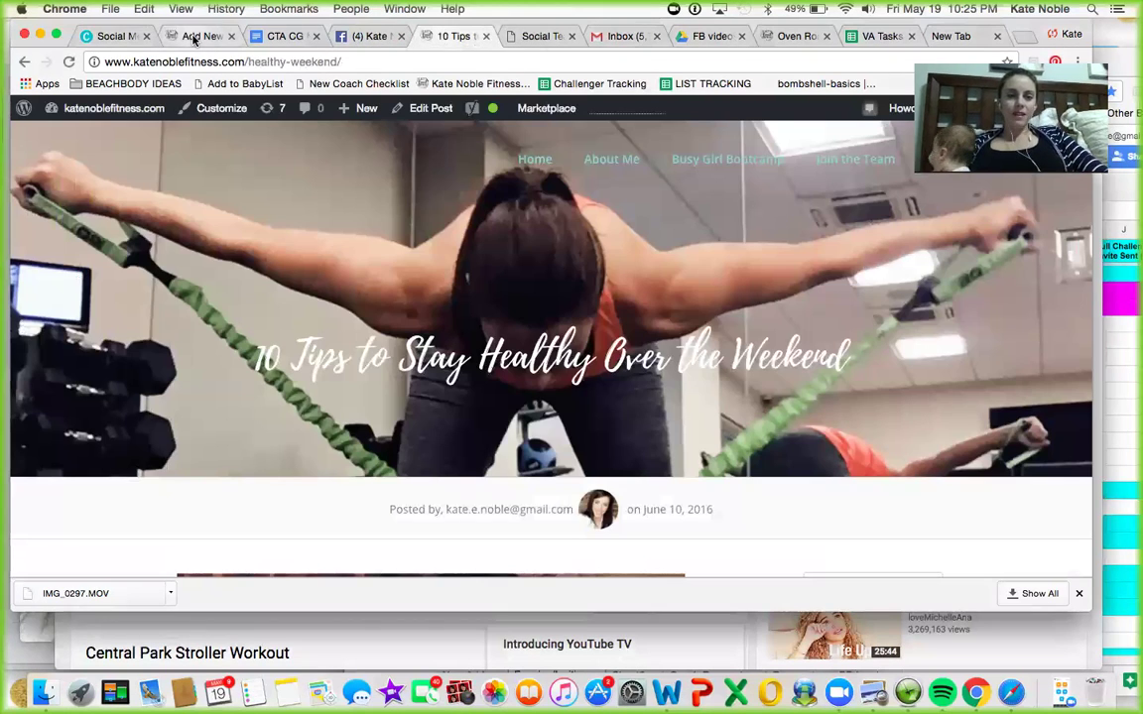
left_click(195, 35)
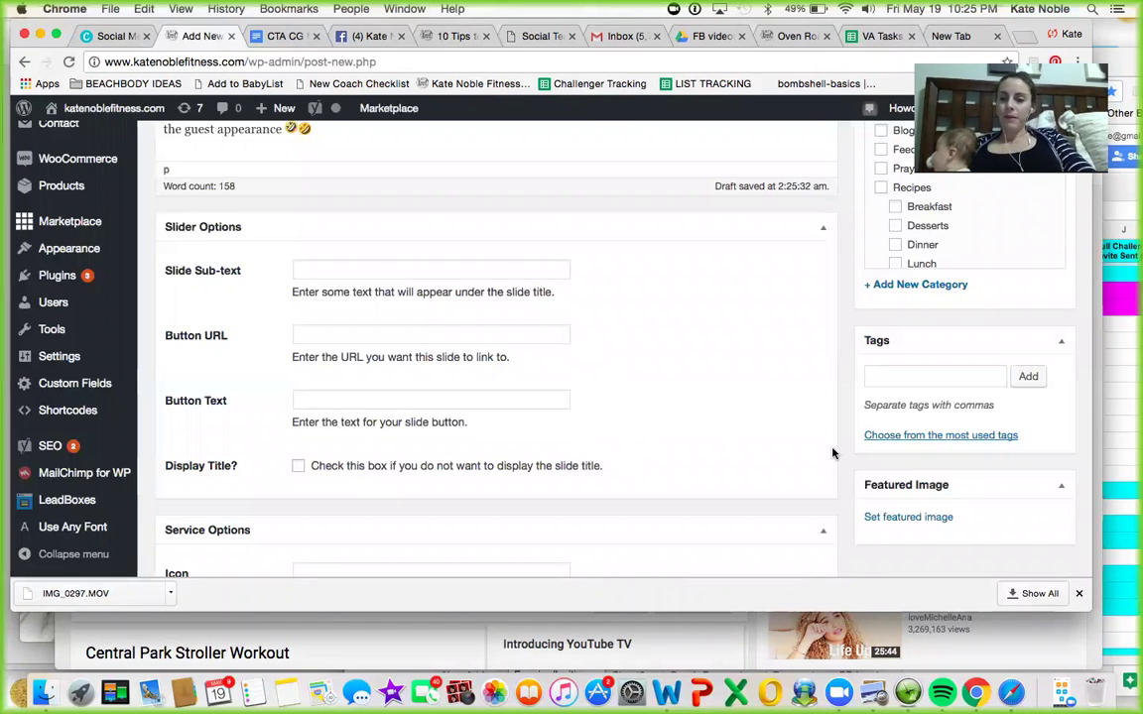
left_click(906, 518)
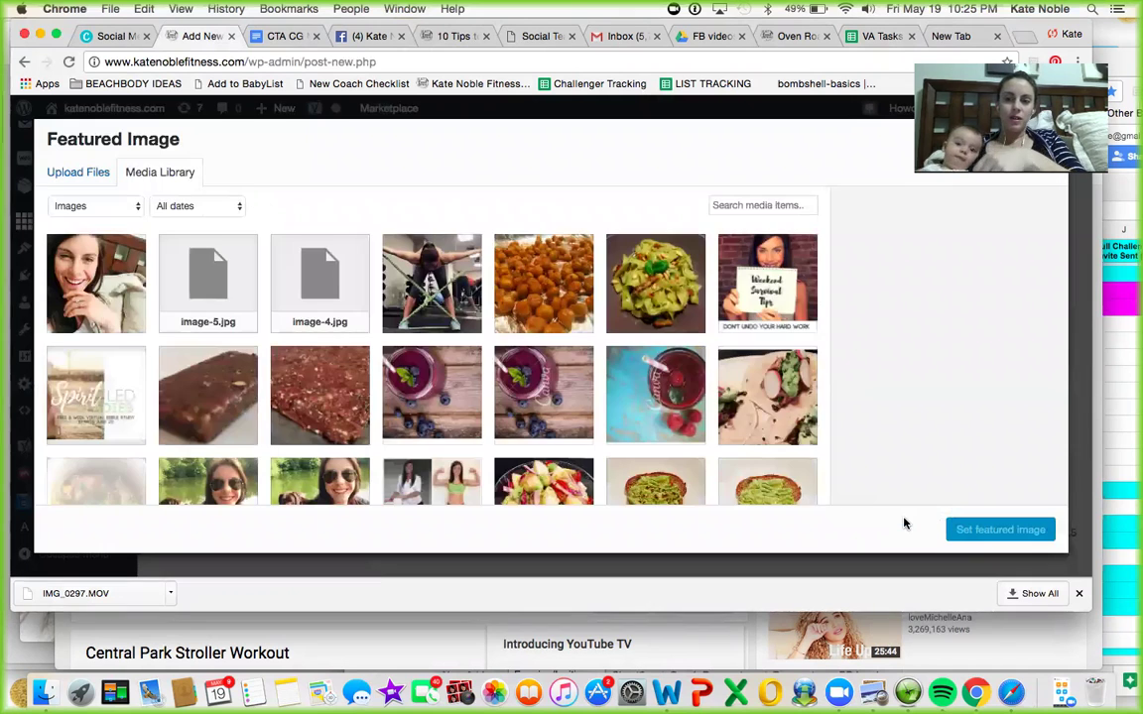
left_click(73, 175)
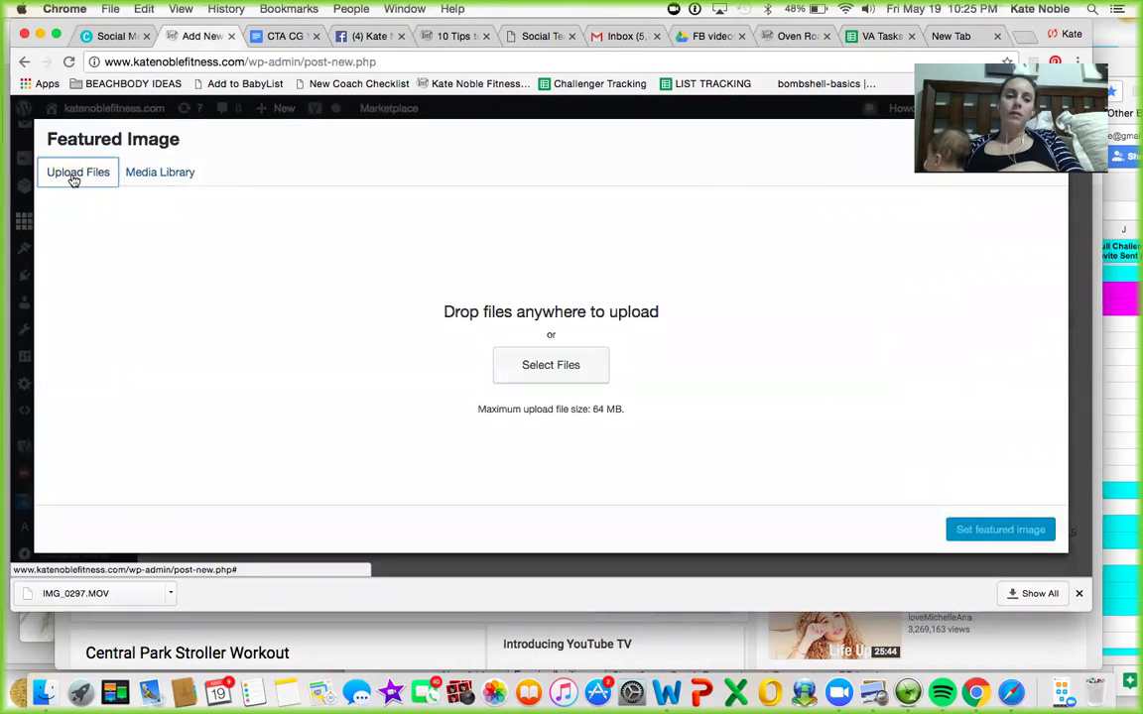
left_click(551, 367)
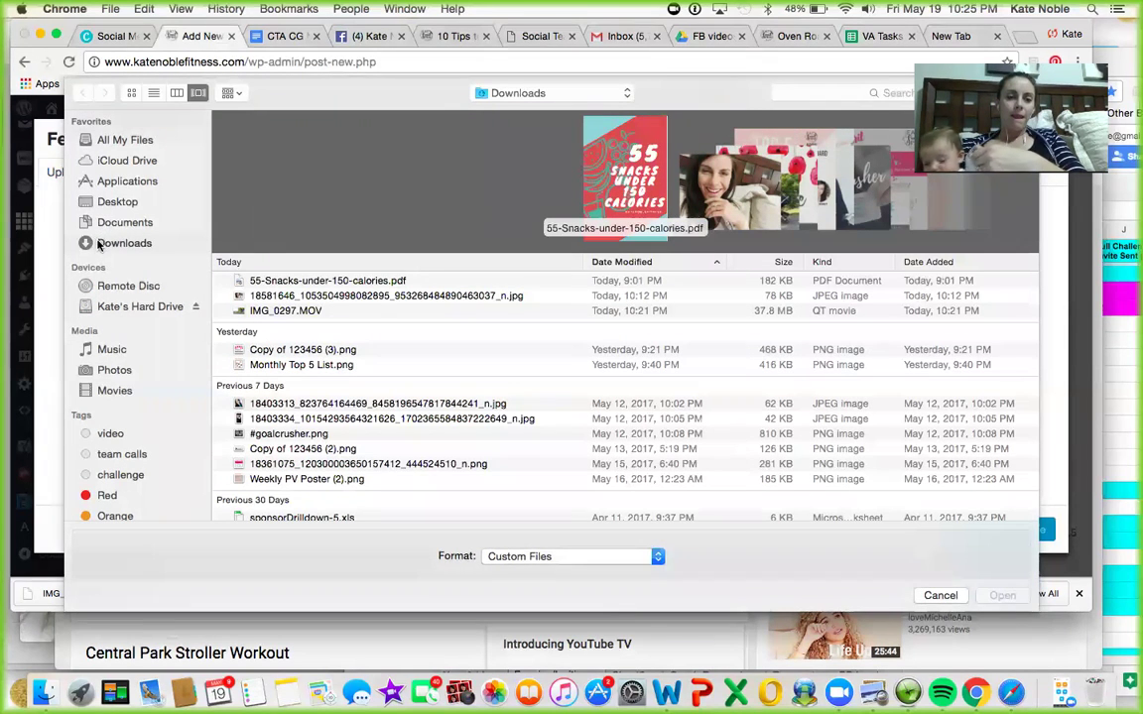
left_click(111, 203)
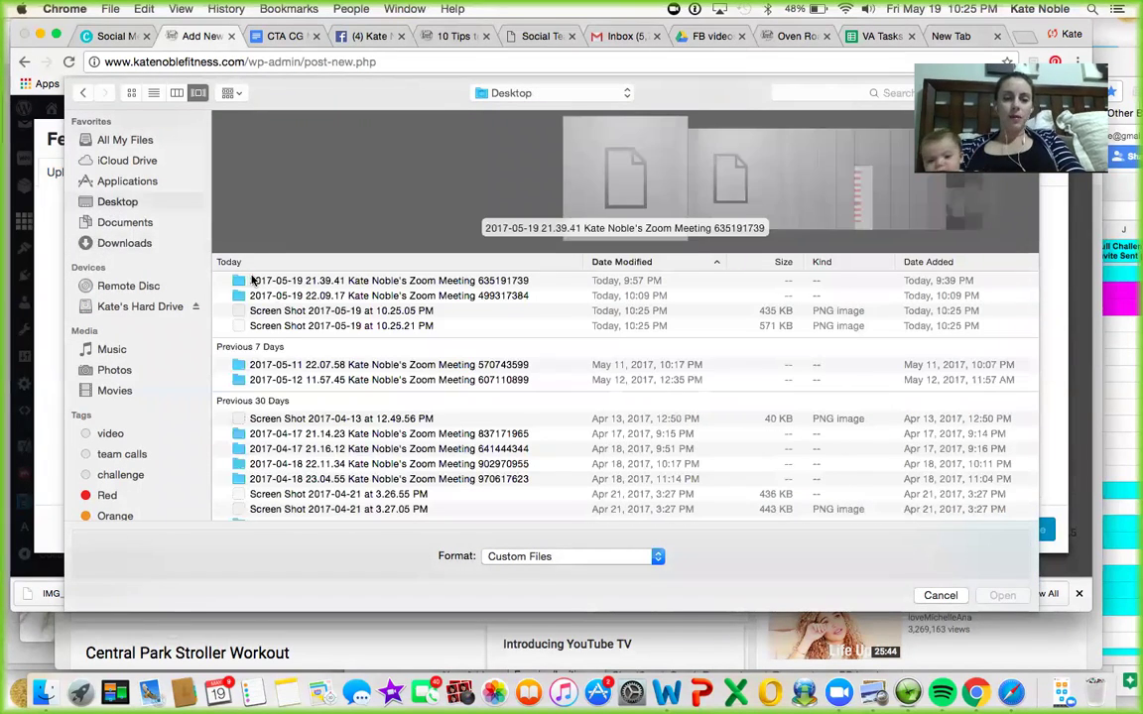
left_click(330, 326)
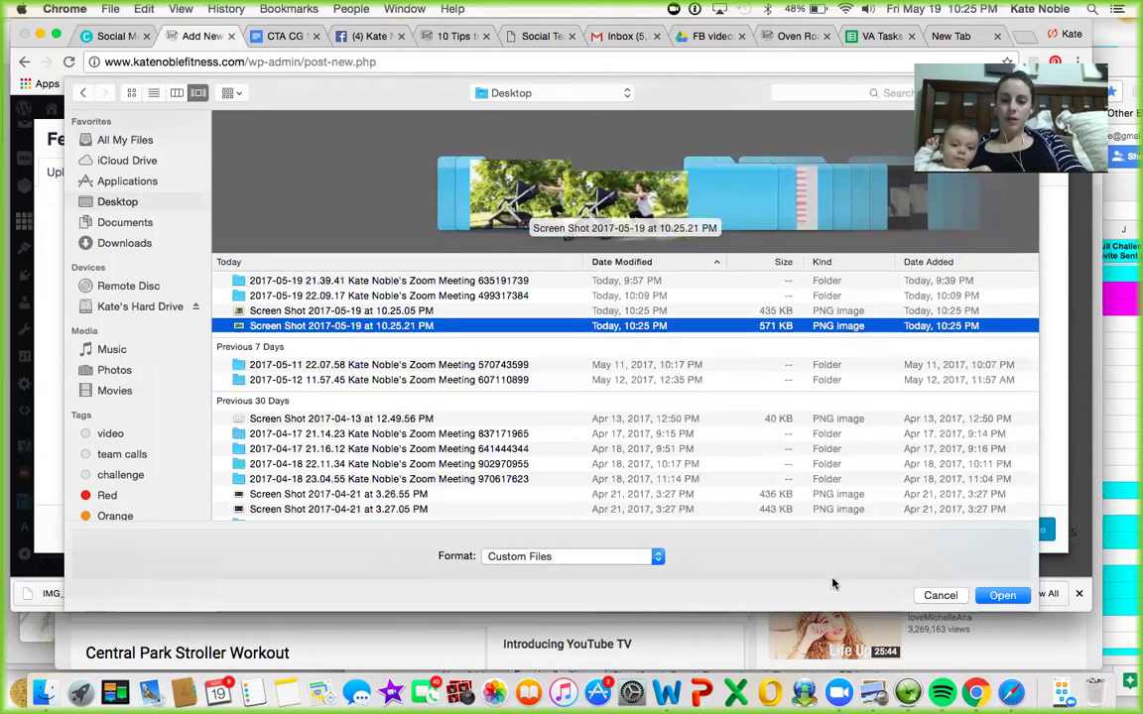
left_click(999, 595)
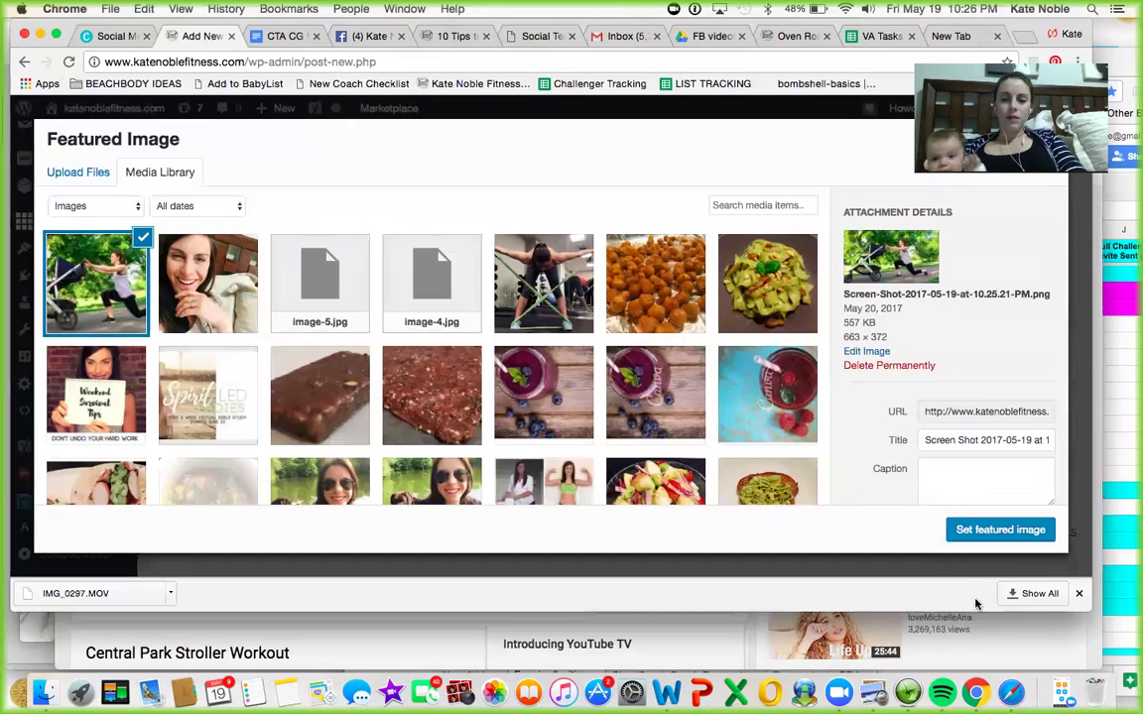
left_click(967, 534)
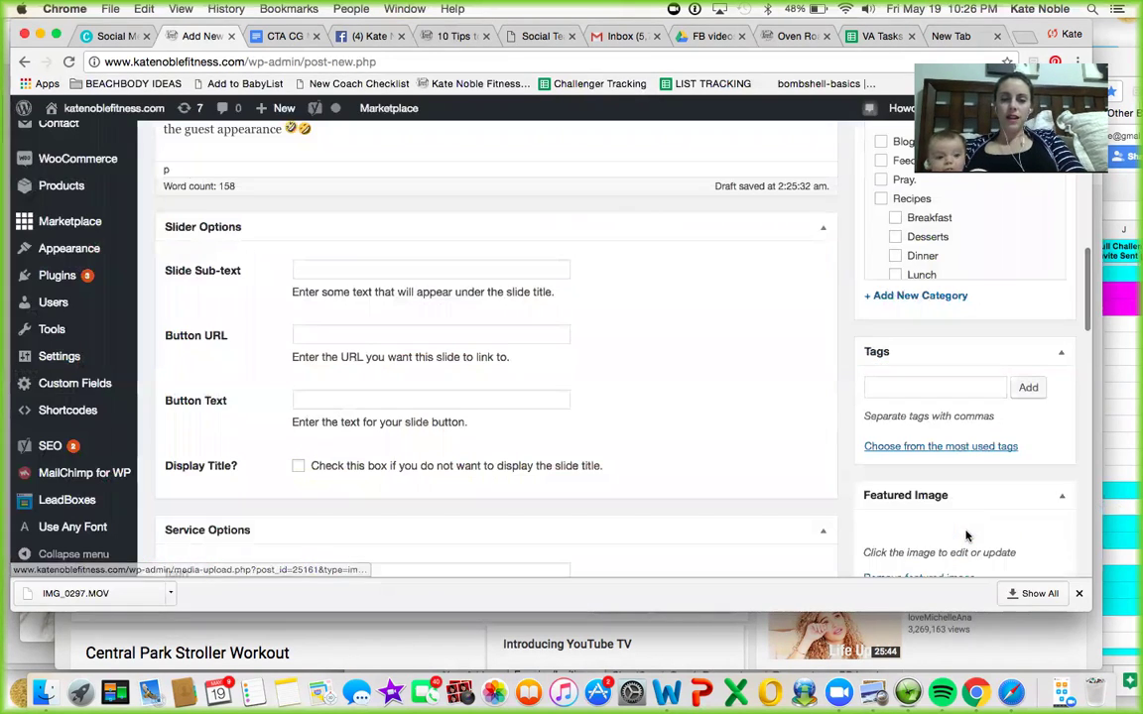
Step: Add the tags "workout", "stroller workout" and "fitness" to the post
left_click(924, 387)
type("w")
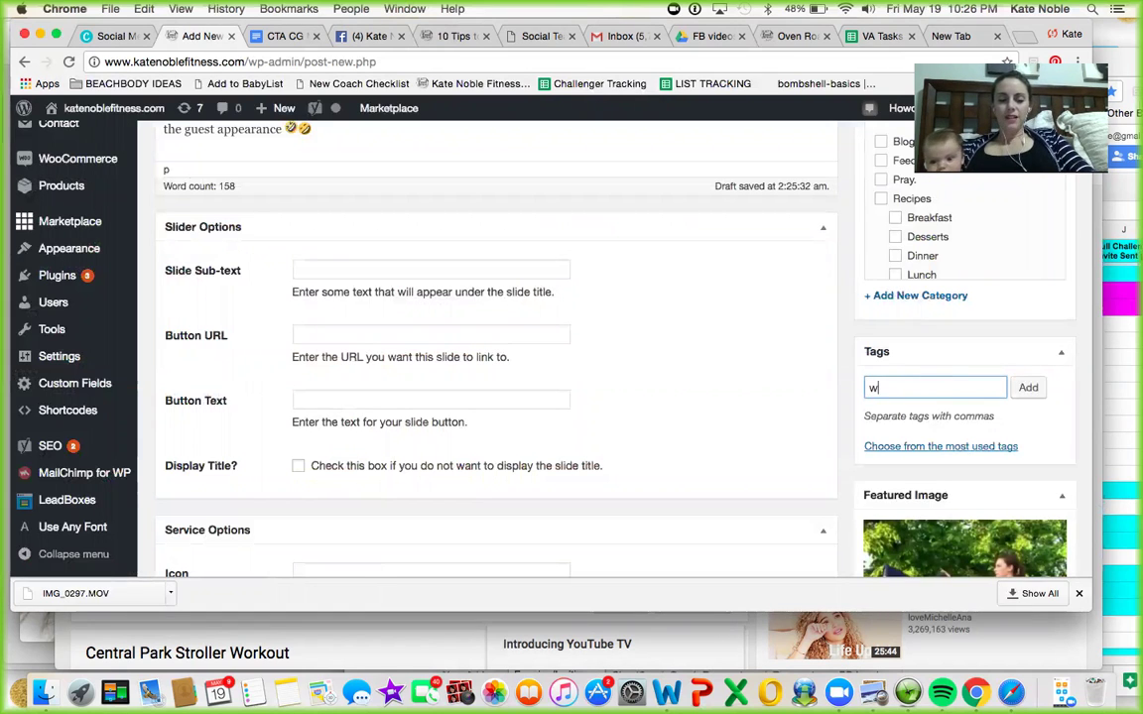
type("orkout")
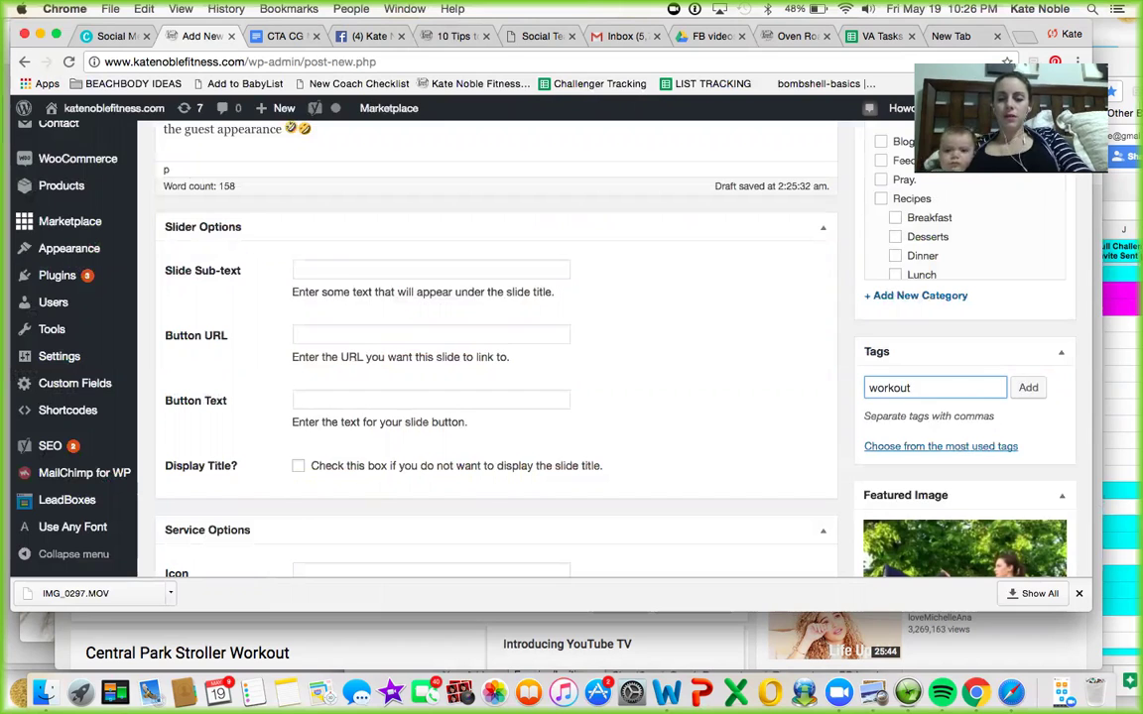
key("Return")
type("str")
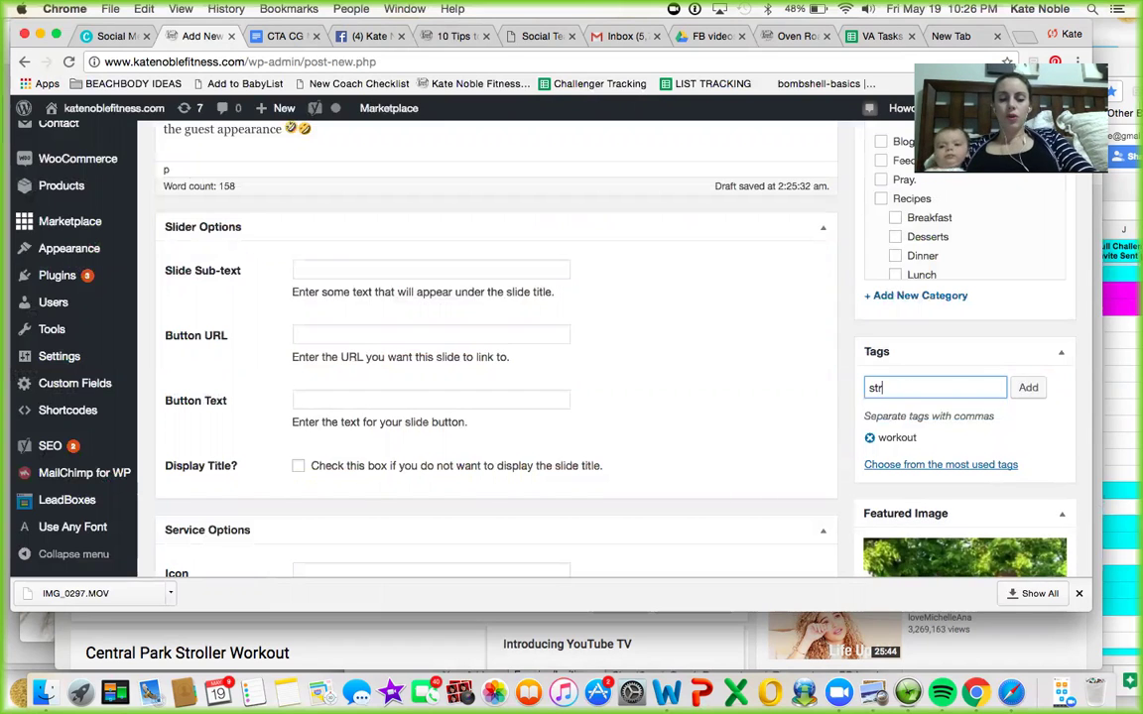
type("oller ")
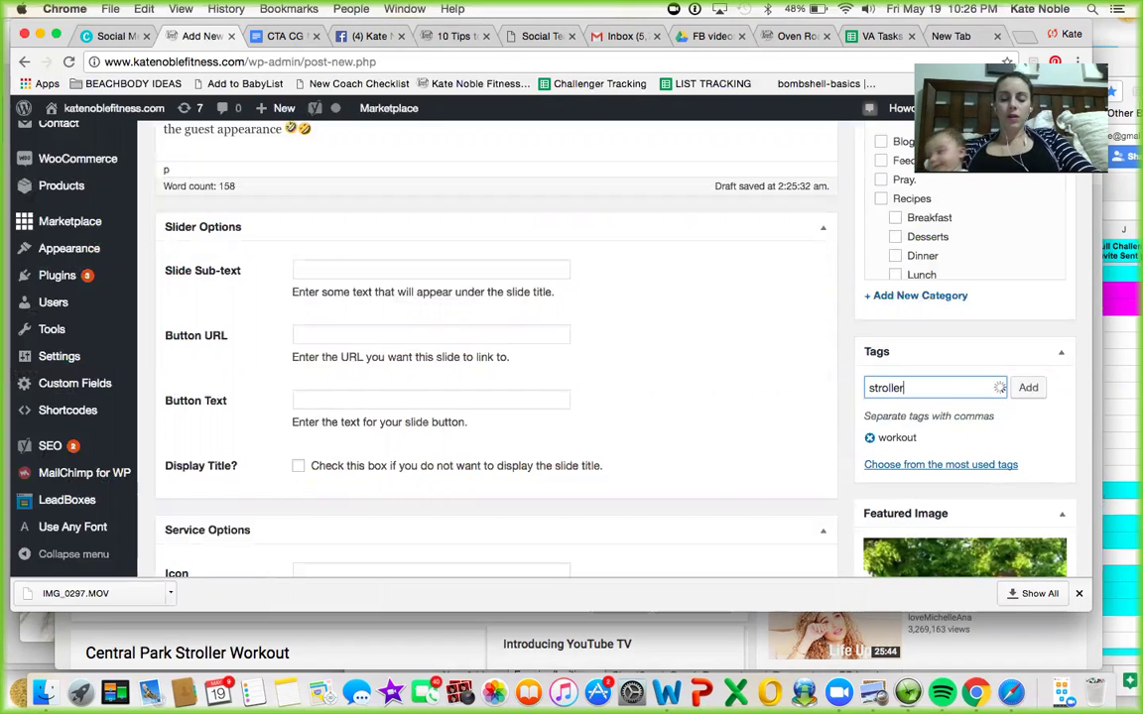
type("workout")
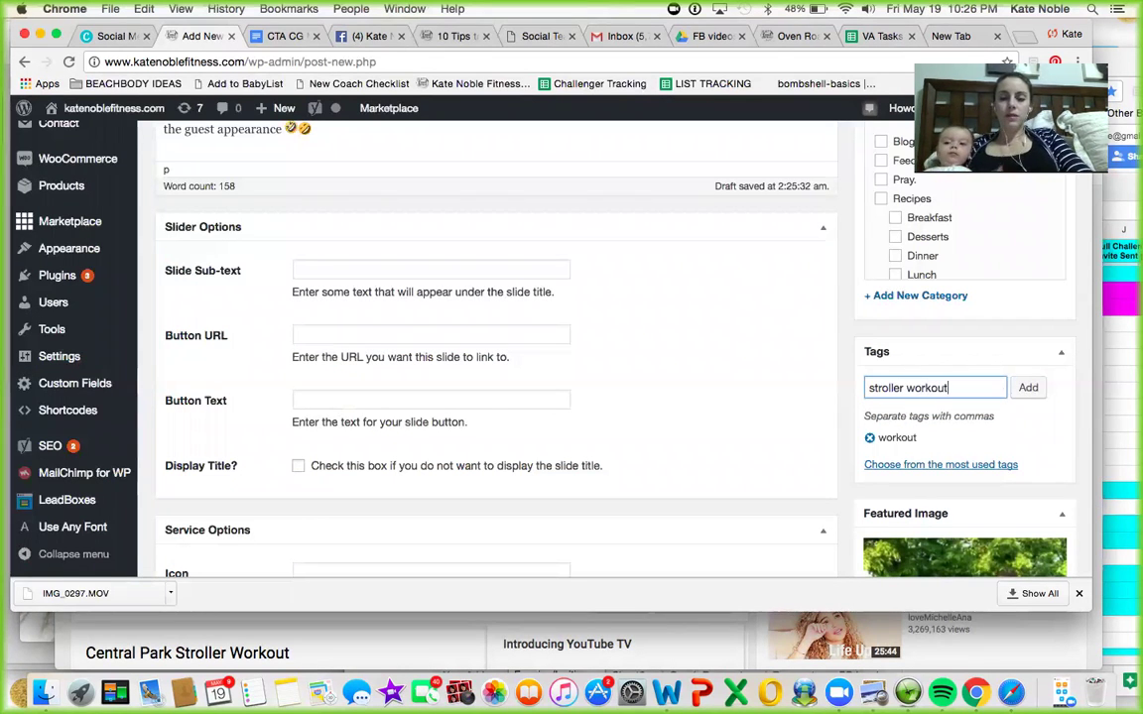
left_click(1031, 393)
type("fitness")
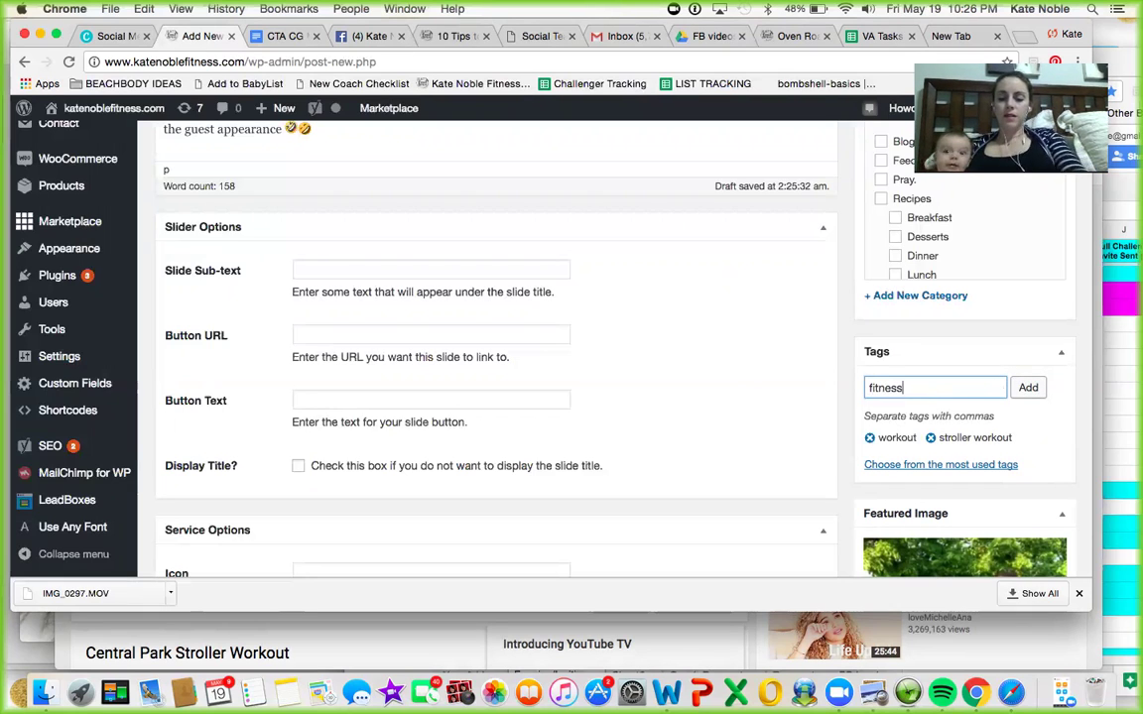
key("Return")
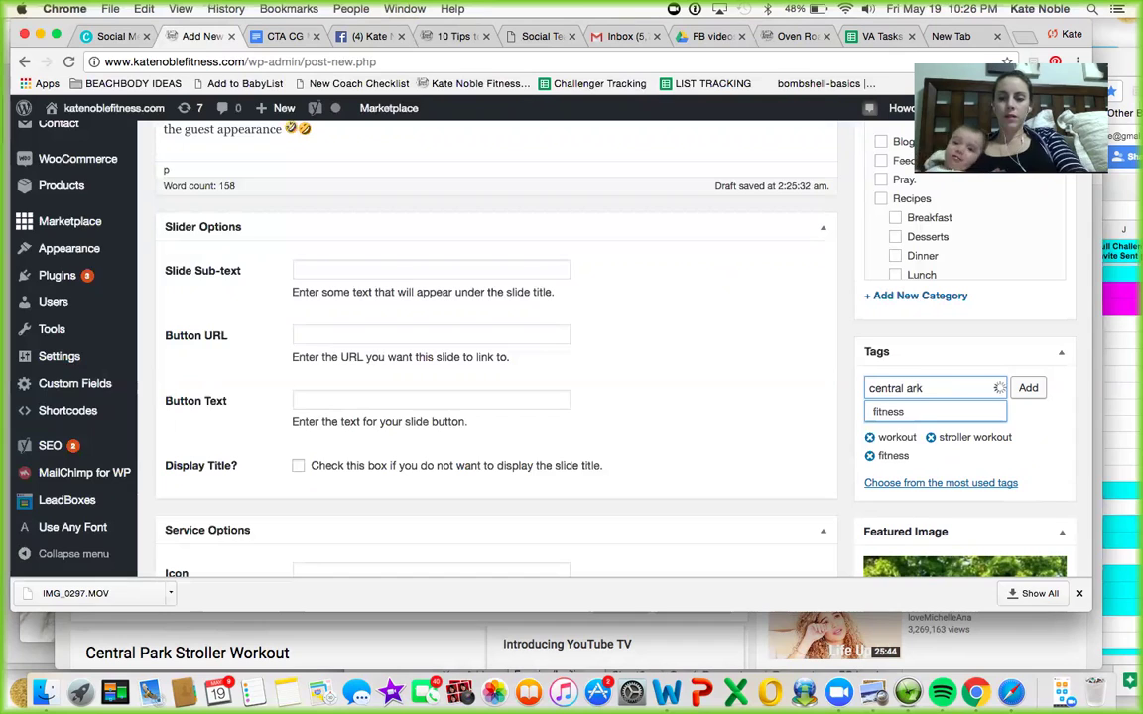
Step: Add the tags "central park" and "nyc" to the post
key("BackSpace")
key("BackSpace")
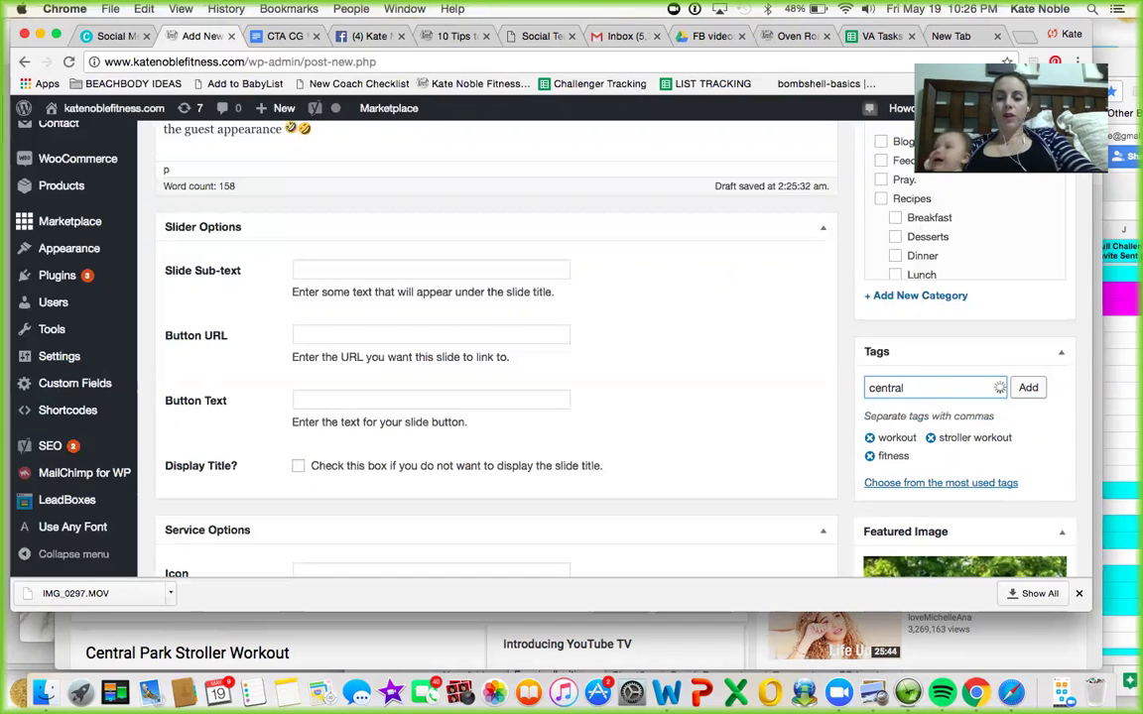
type("park")
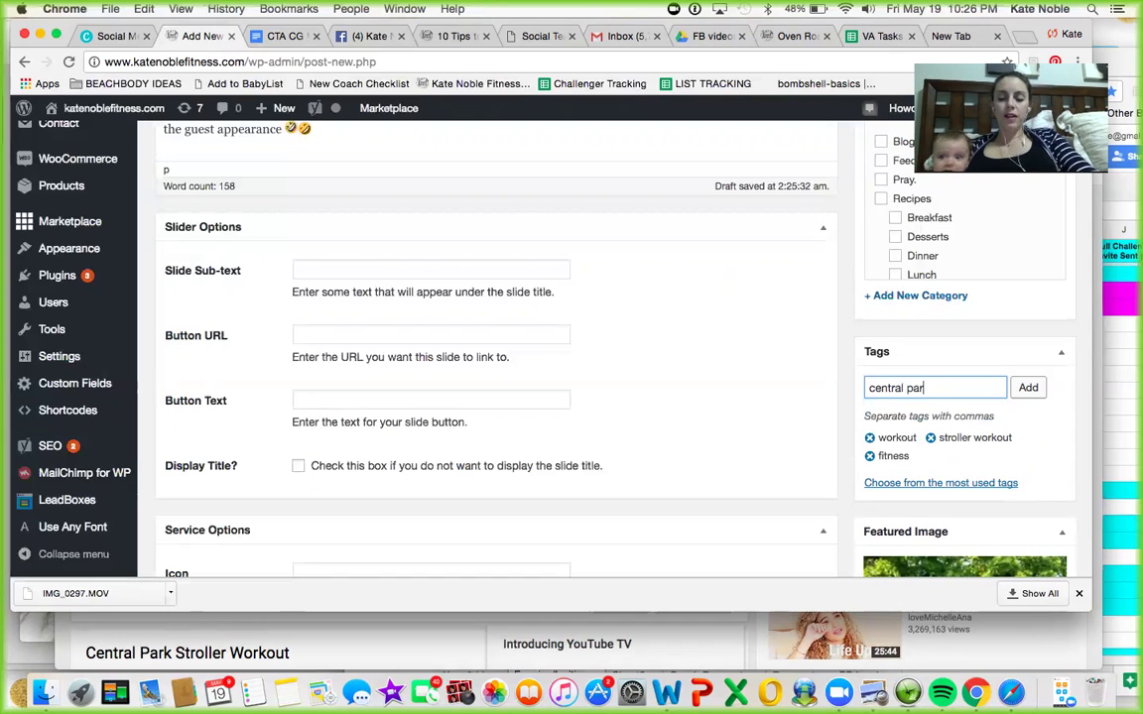
left_click(1031, 389)
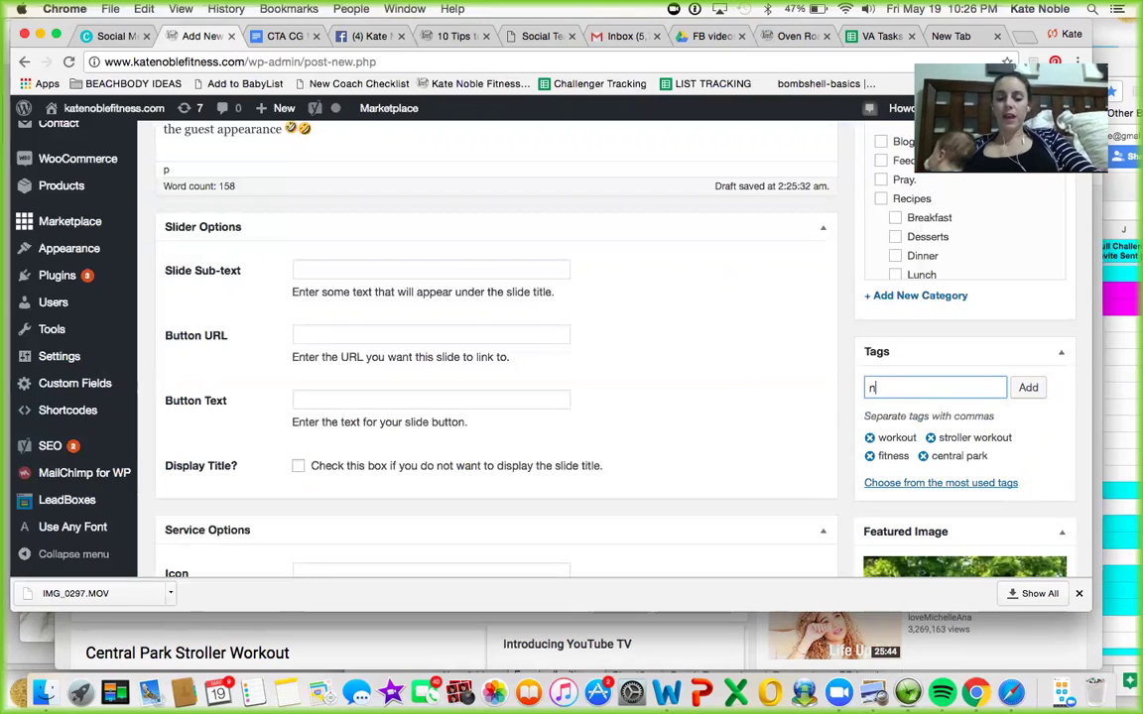
left_click(1028, 394)
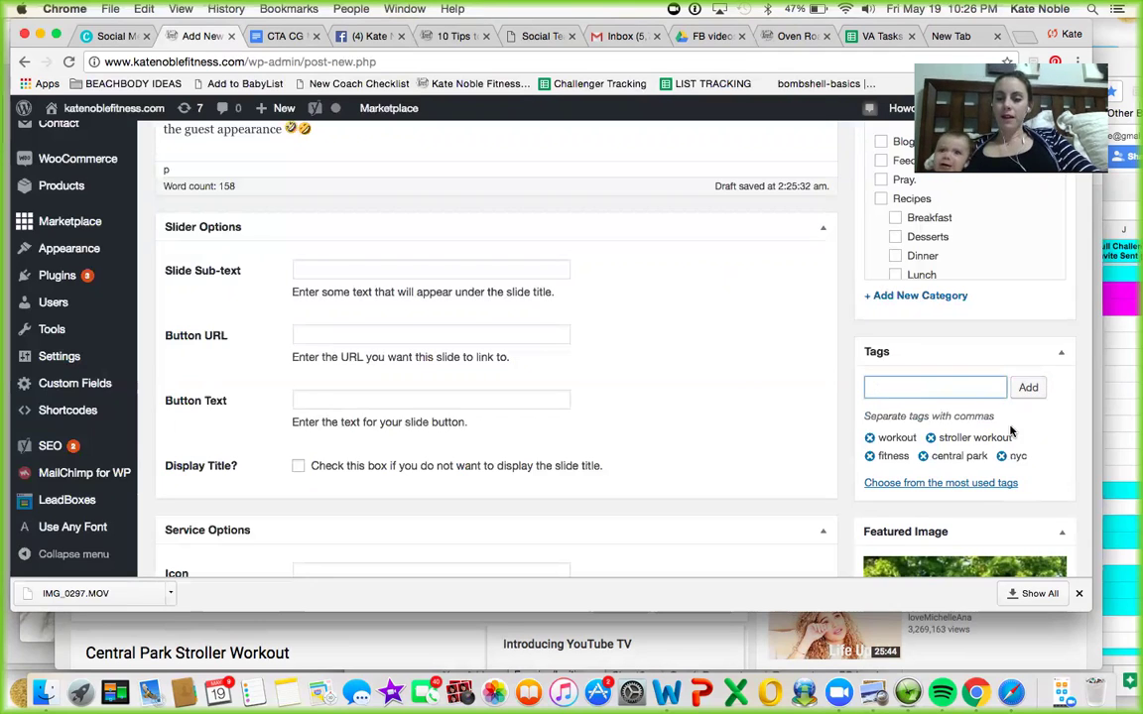
Step: Add "healthy living" and "wellness" to the post from the most used tags
left_click(978, 487)
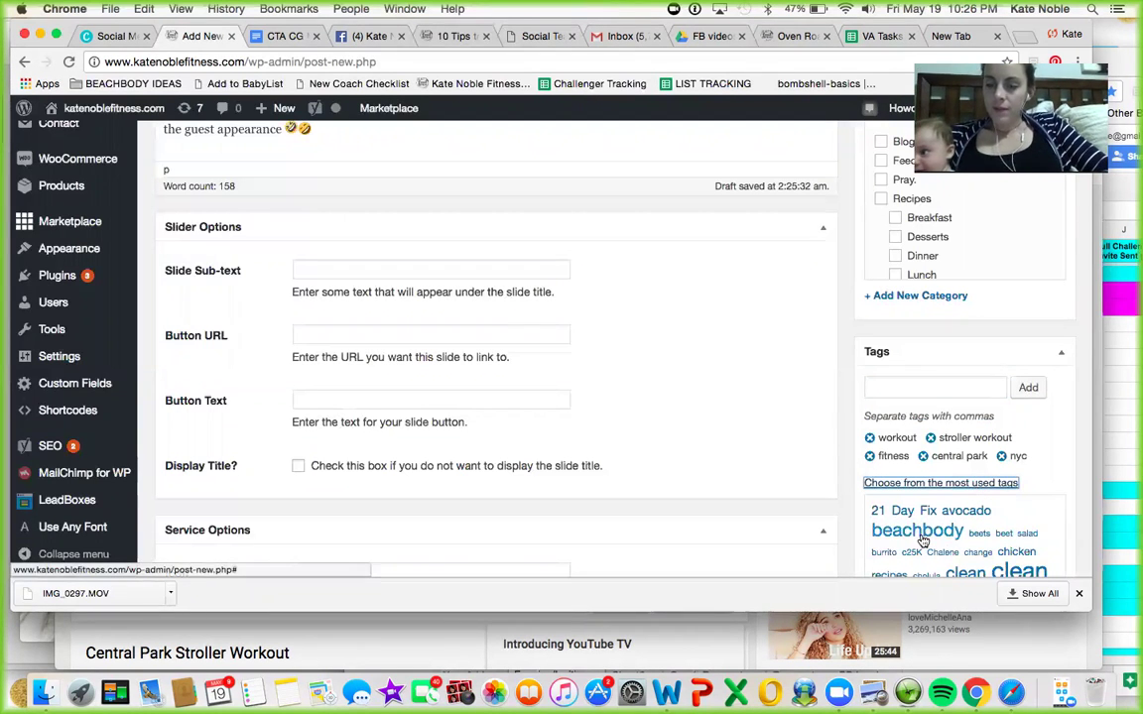
scroll(920, 541, "down", 3)
scroll(923, 540, "down", 5)
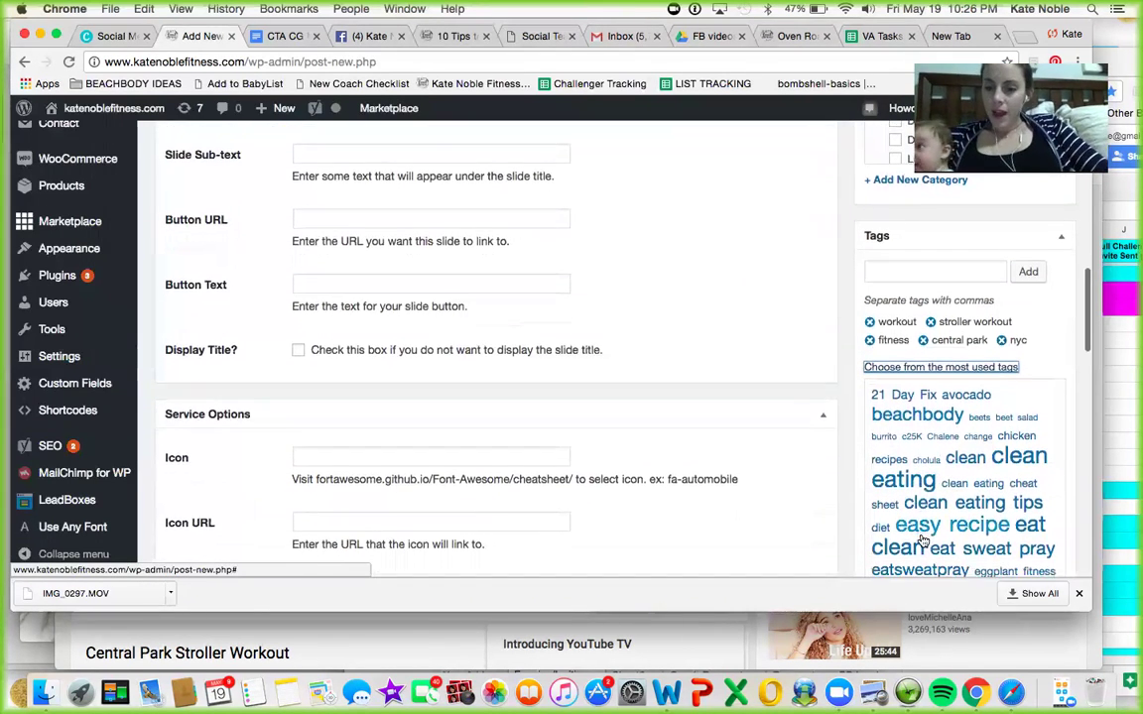
scroll(923, 541, "down", 3)
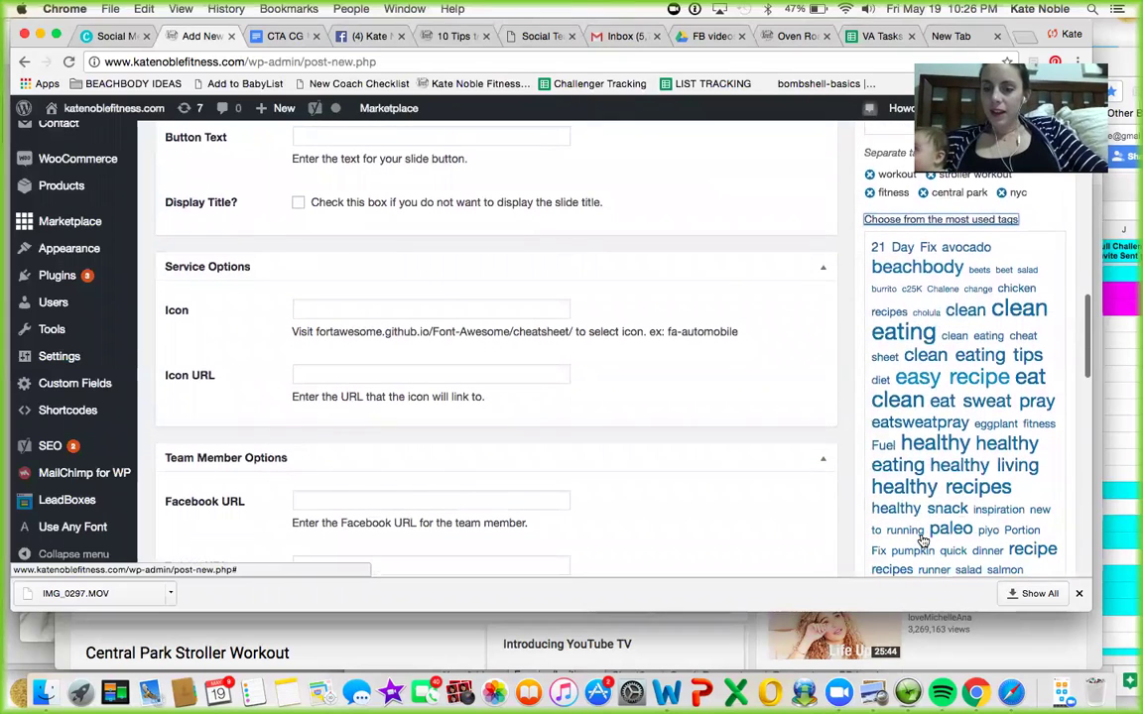
left_click(967, 466)
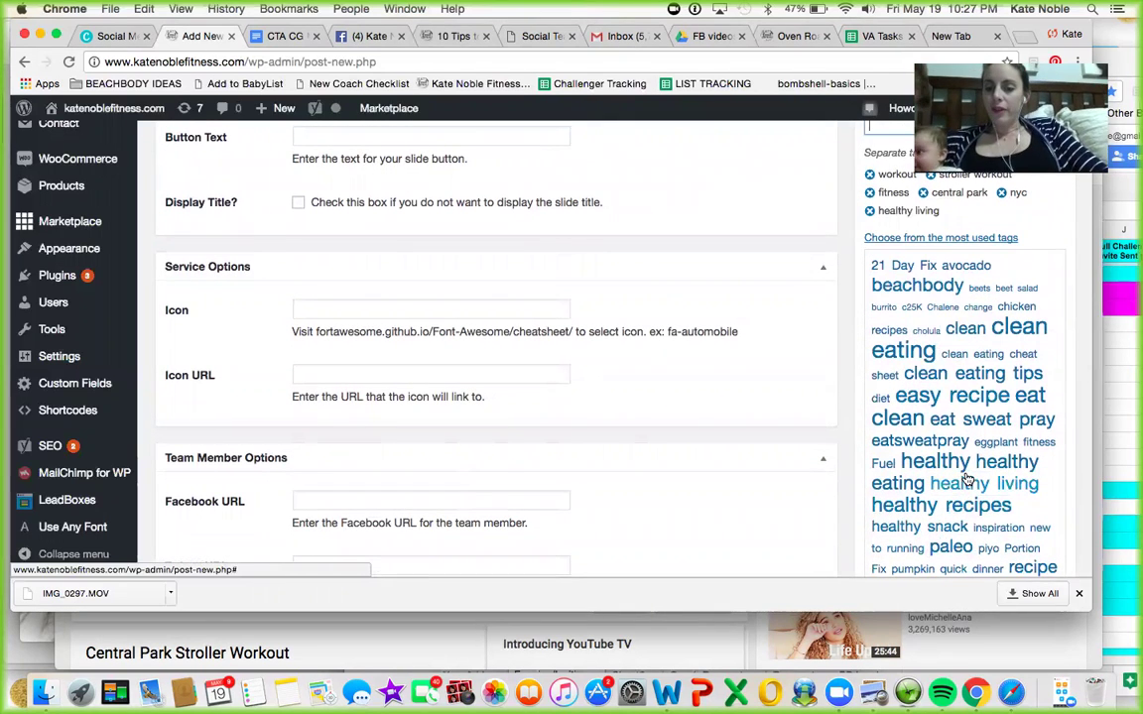
scroll(967, 479, "down", 4)
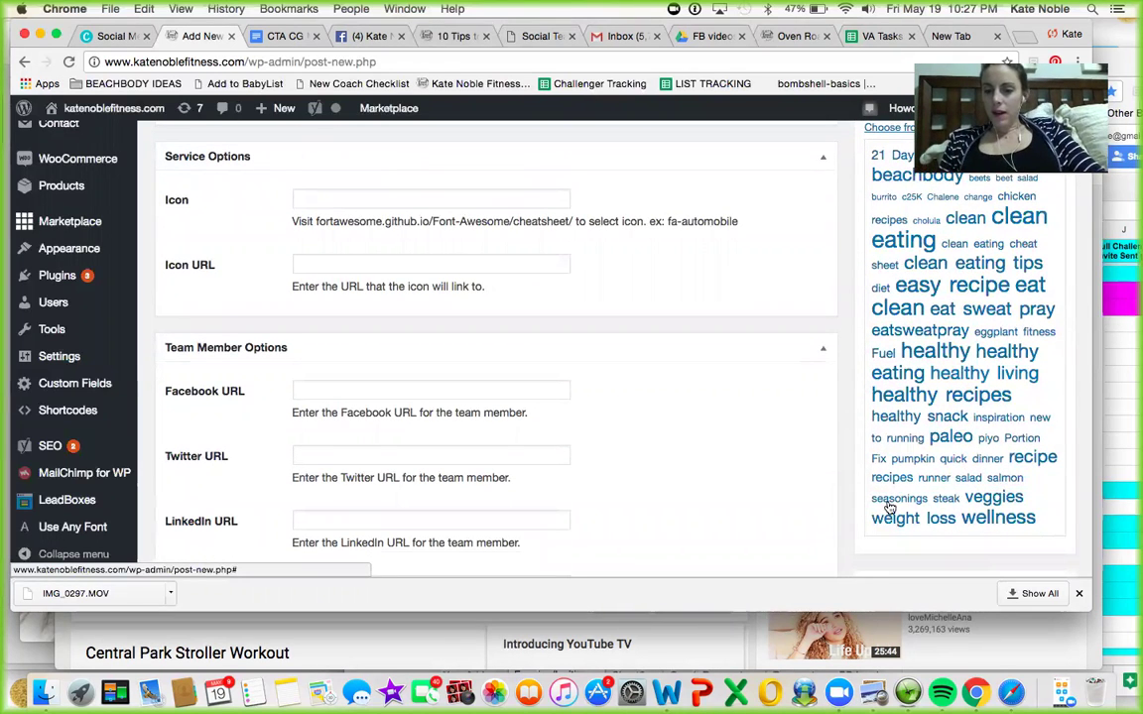
scroll(975, 529, "up", 6)
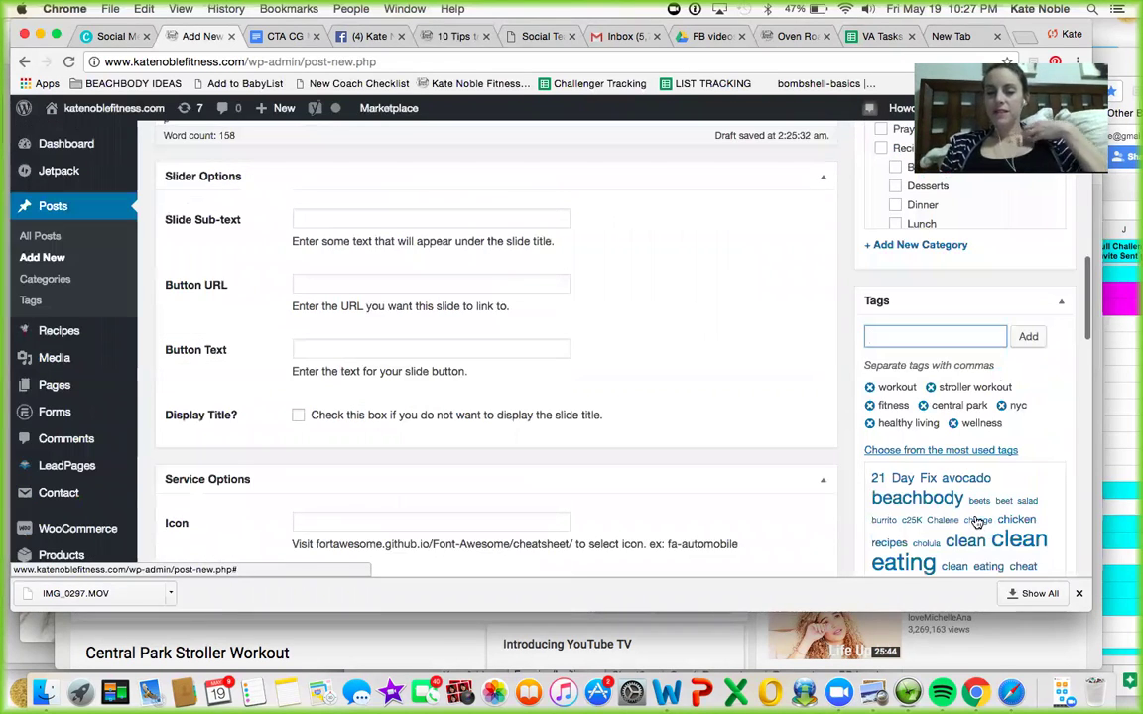
Step: Assign the post to the Blog category and review the embedded video and post text
scroll(767, 423, "up", 3)
scroll(767, 425, "up", 2)
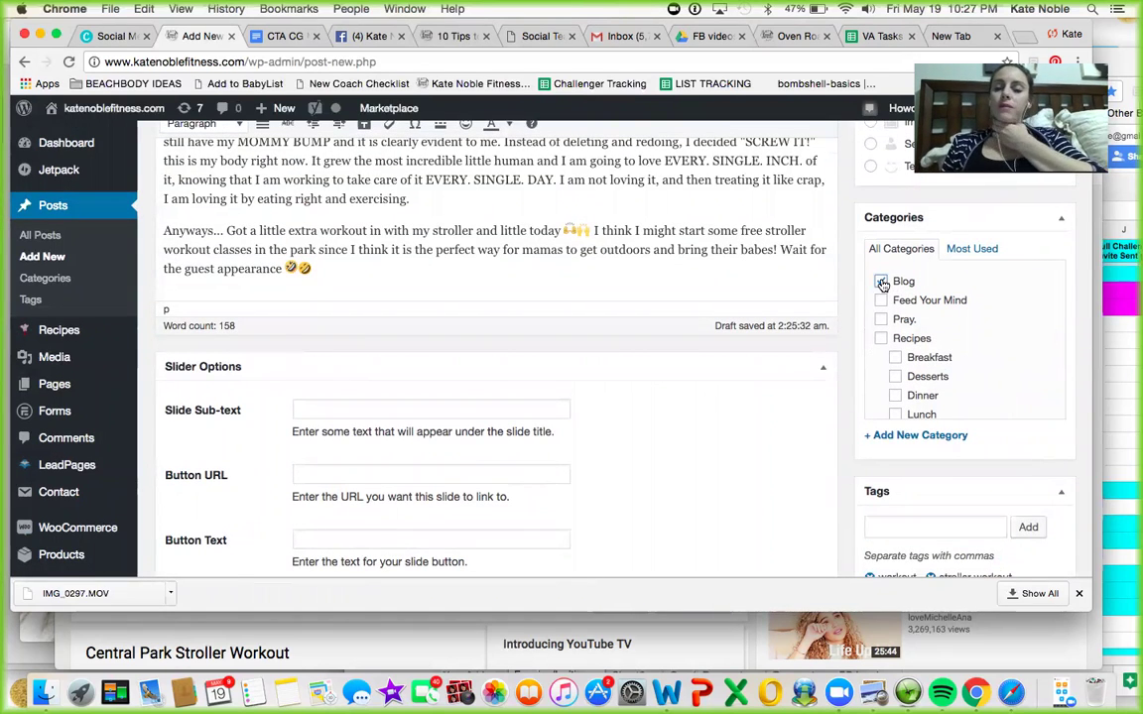
scroll(888, 261, "up", 10)
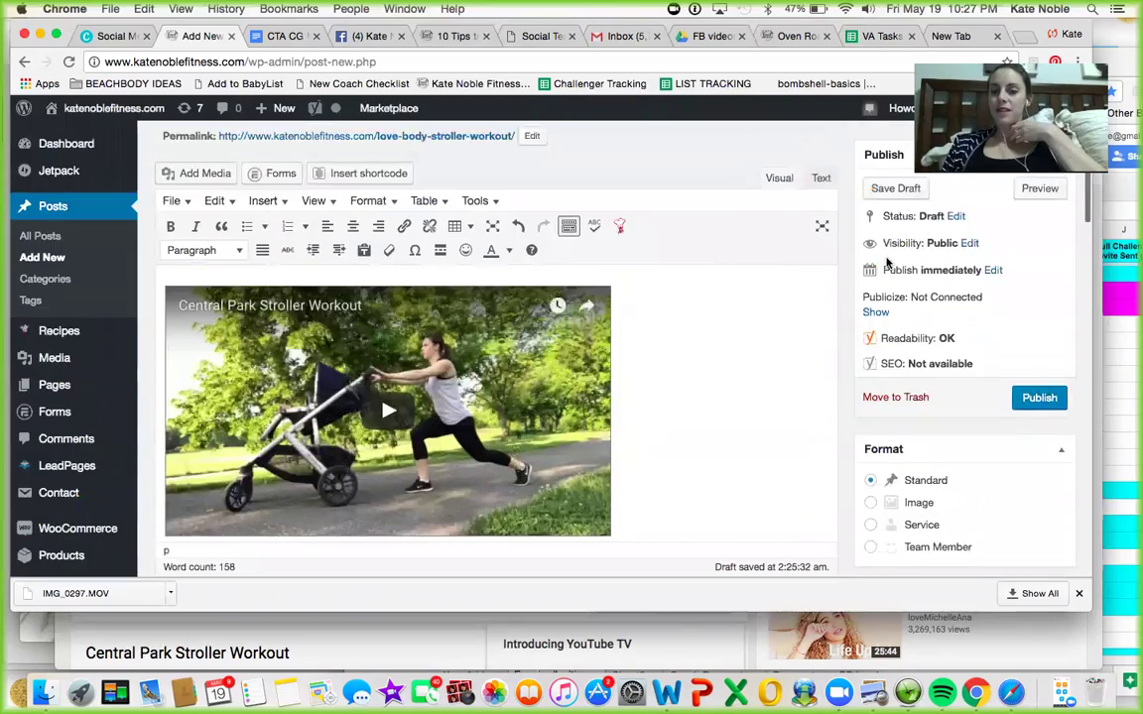
scroll(888, 261, "down", 8)
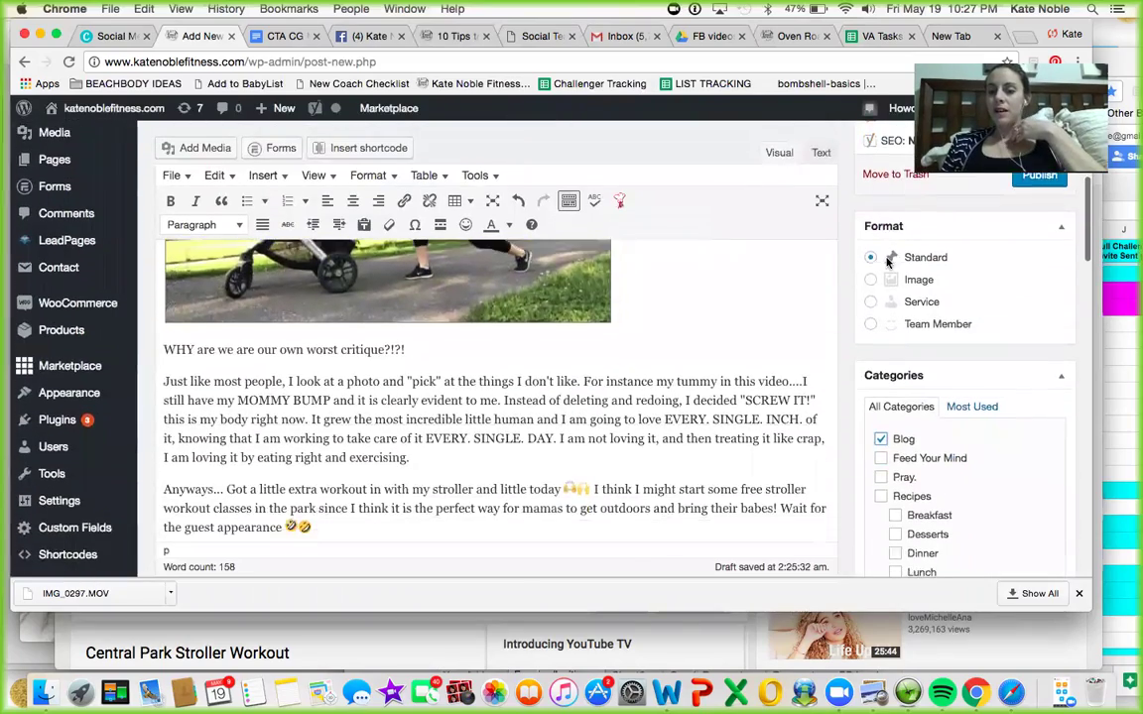
Step: Check the post's tags, featured image and title, and publish the "Love Your Body Stroller Workout" post
scroll(888, 260, "down", 10)
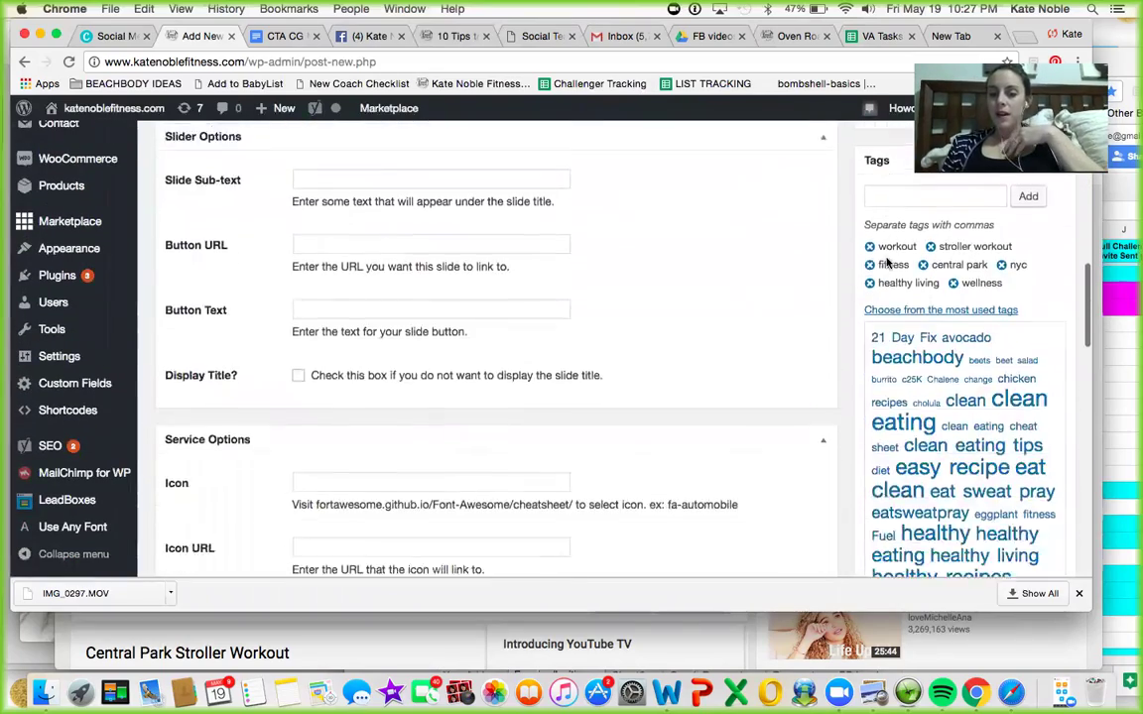
scroll(888, 261, "down", 10)
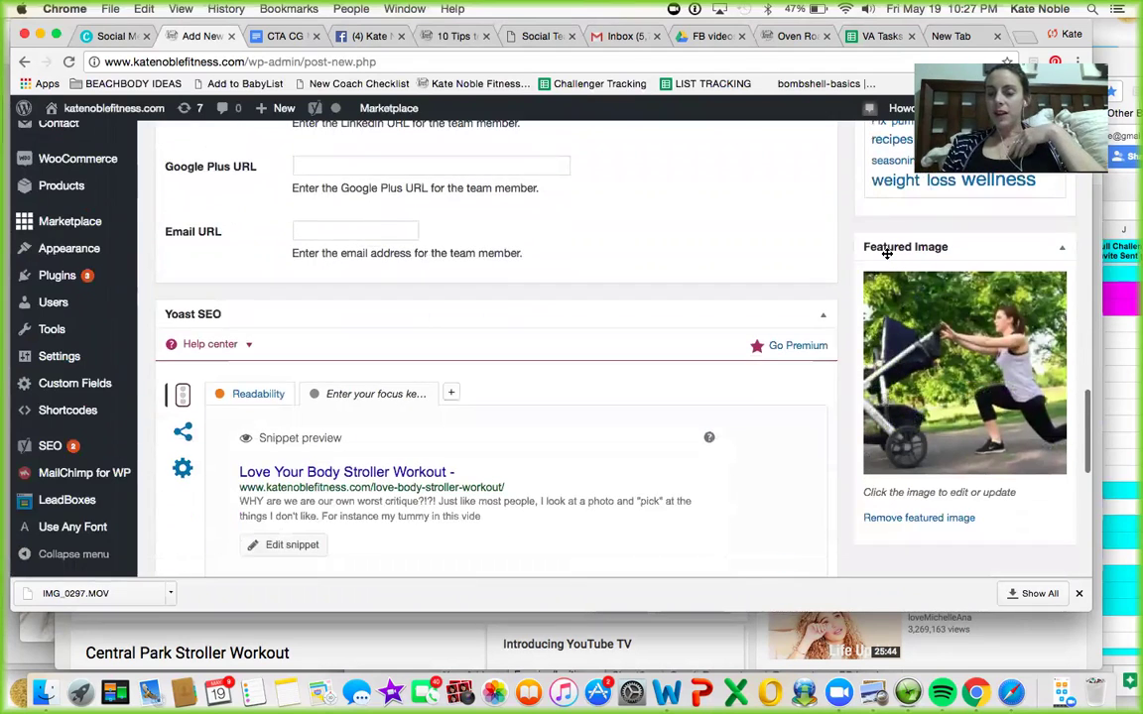
scroll(888, 256, "down", 3)
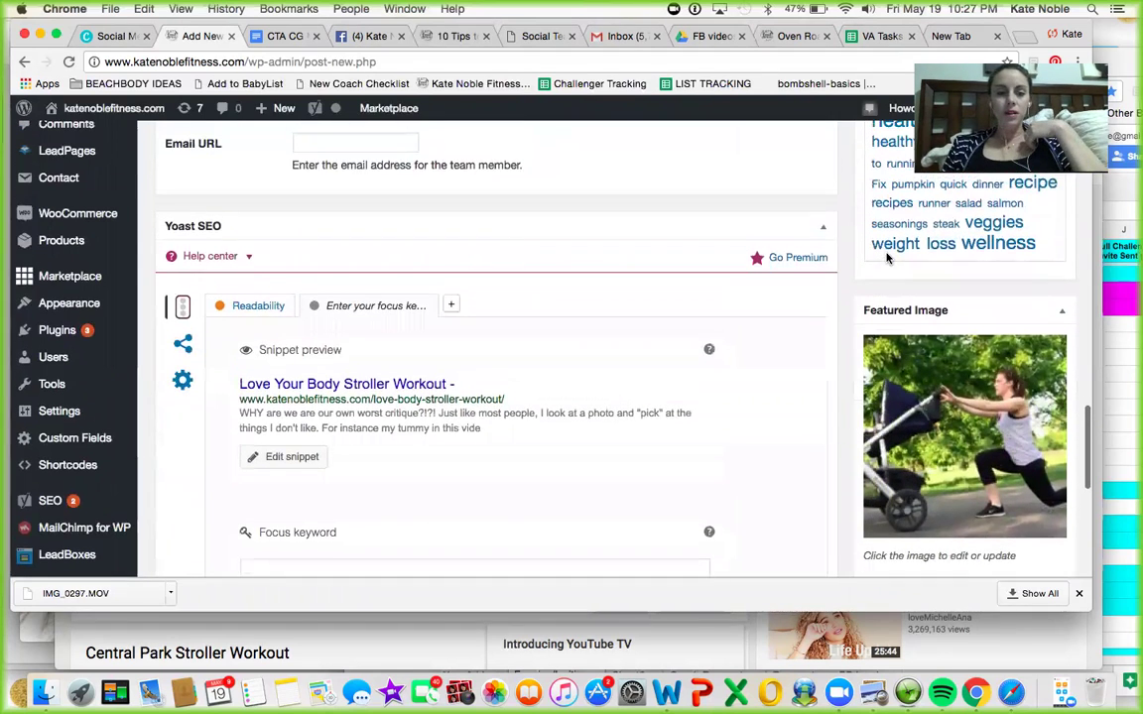
scroll(888, 258, "up", 1)
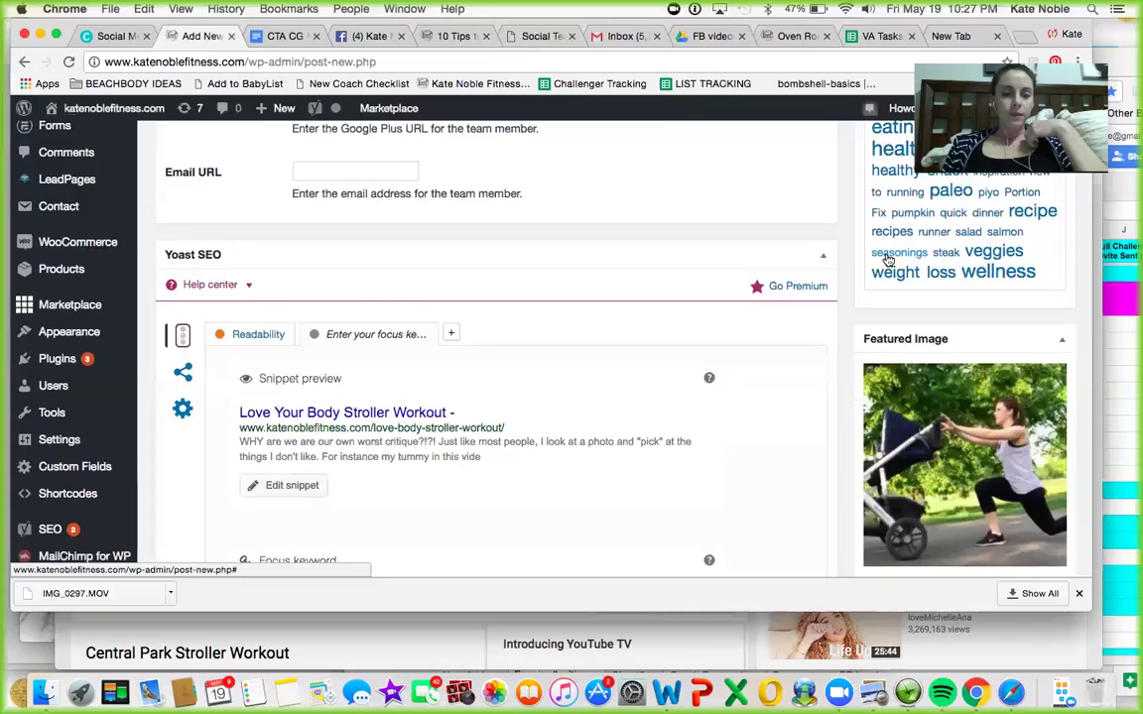
scroll(888, 258, "up", 15)
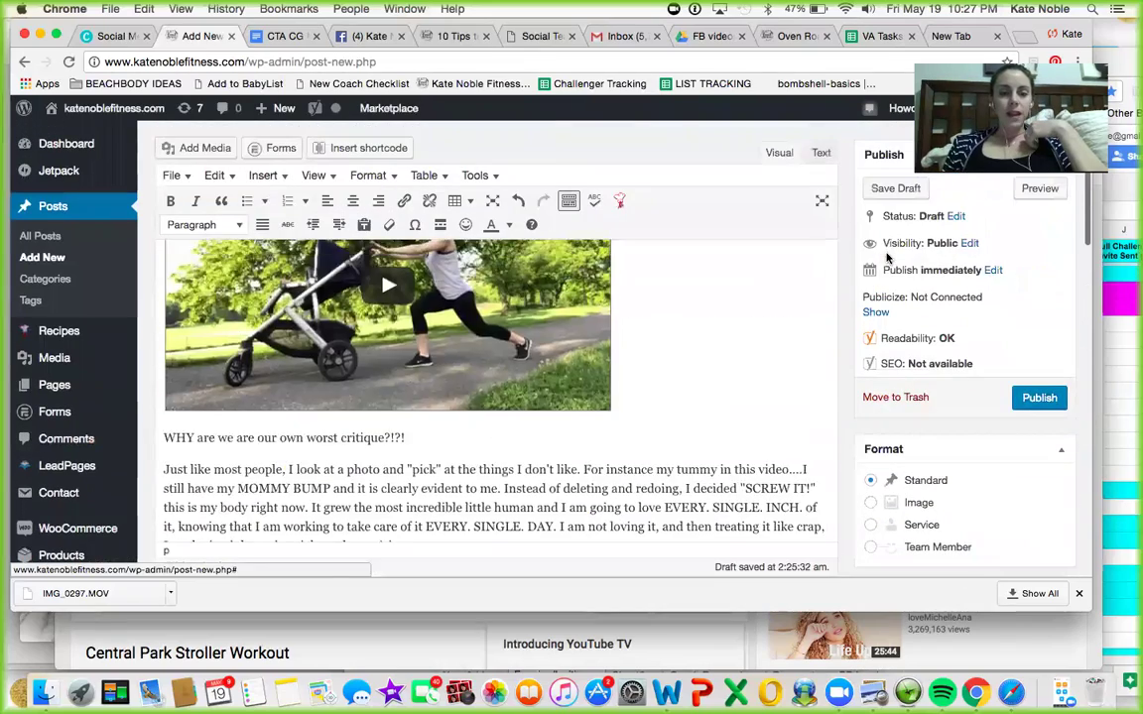
scroll(888, 258, "up", 10)
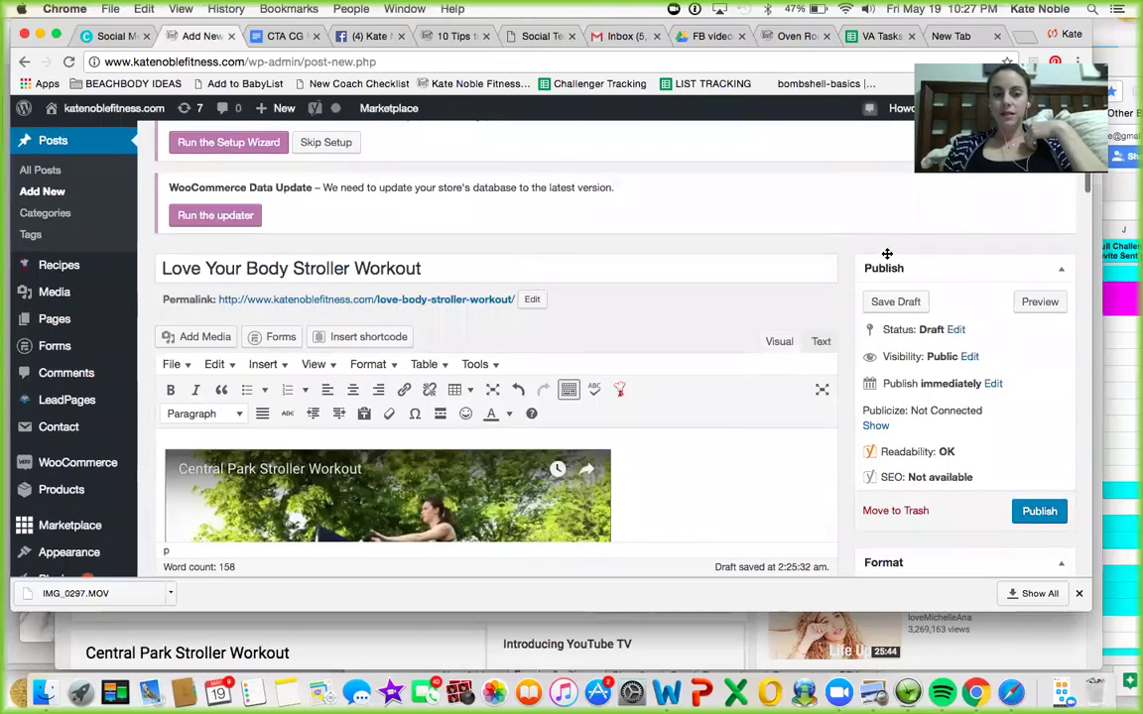
left_click(1028, 517)
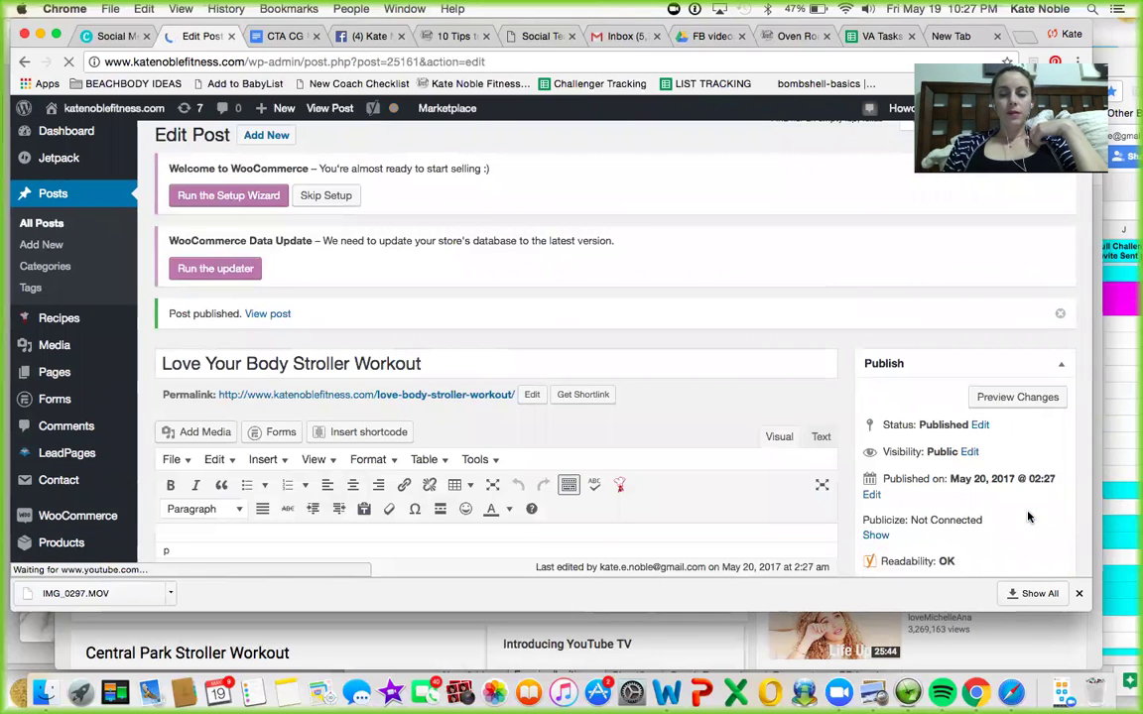
Step: Open a preview of the published post and examine its header image, title and embedded video
scroll(1028, 517, "down", 1)
left_click(1017, 335)
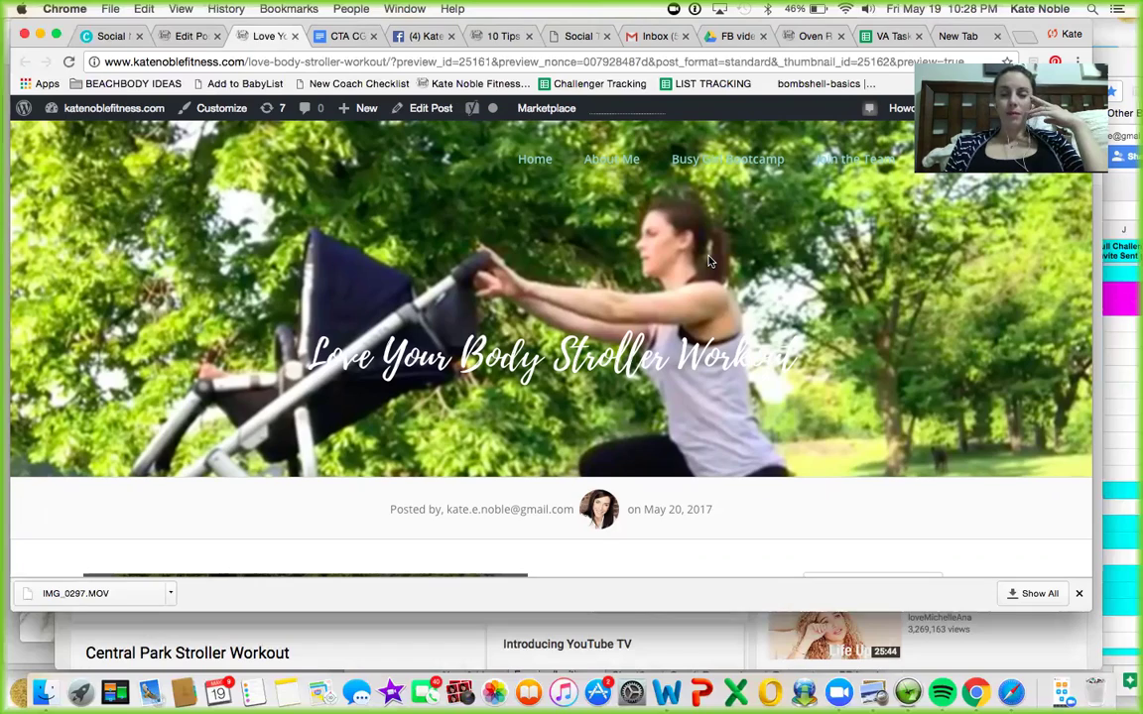
scroll(708, 261, "down", 2)
scroll(708, 261, "down", 6)
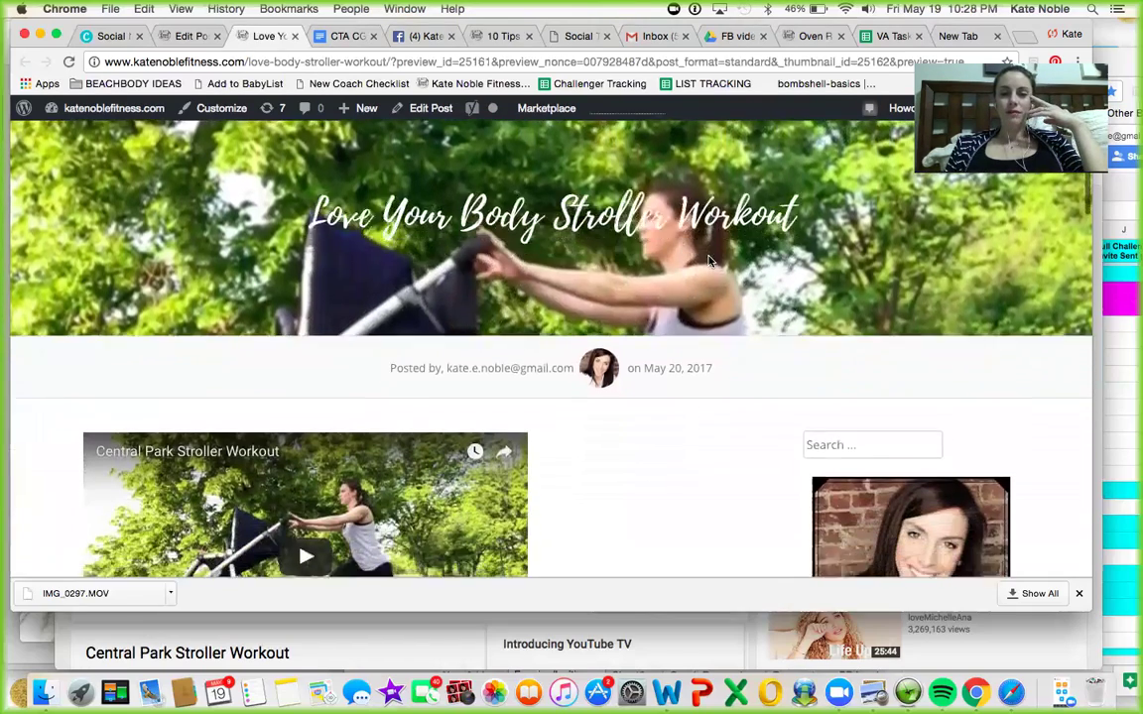
scroll(708, 260, "down", 3)
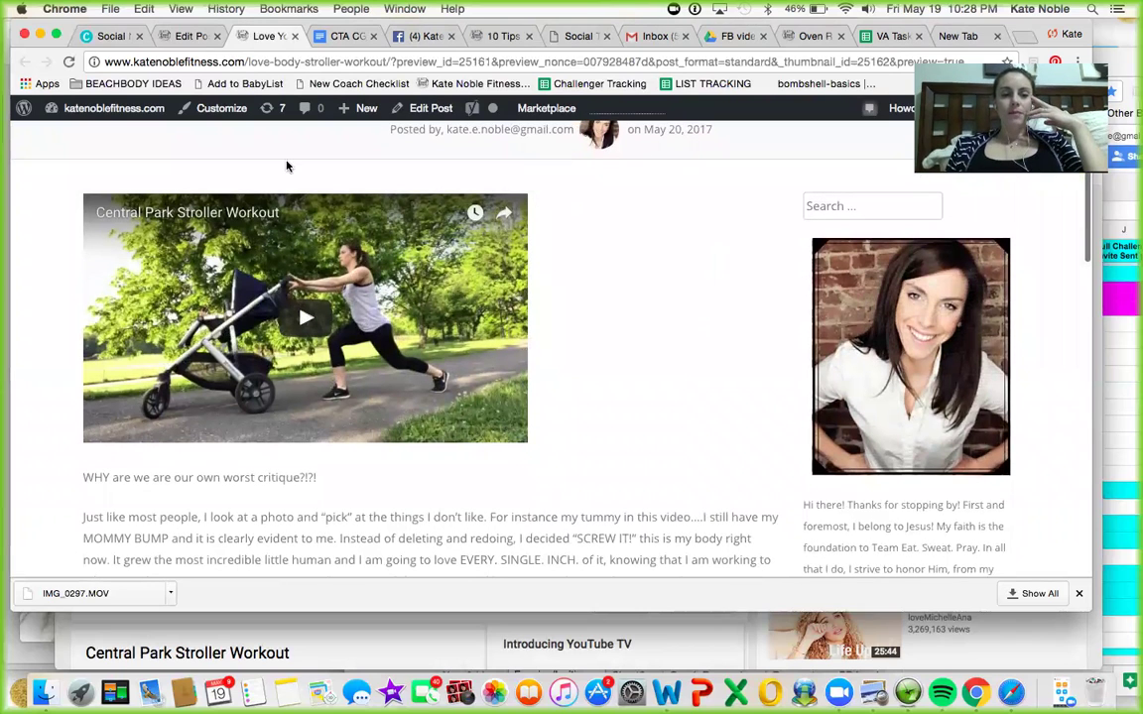
scroll(235, 365, "down", 1)
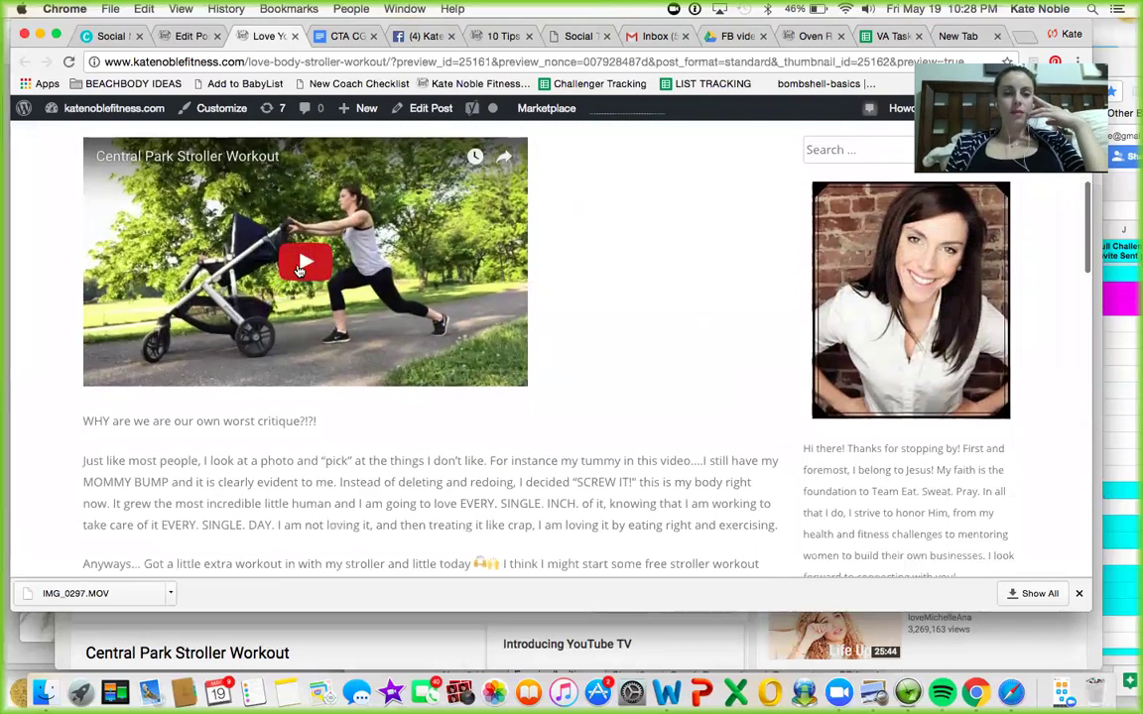
Step: Play and pause the embedded Central Park Stroller Workout video, and review the post's text, category and tags
left_click(297, 270)
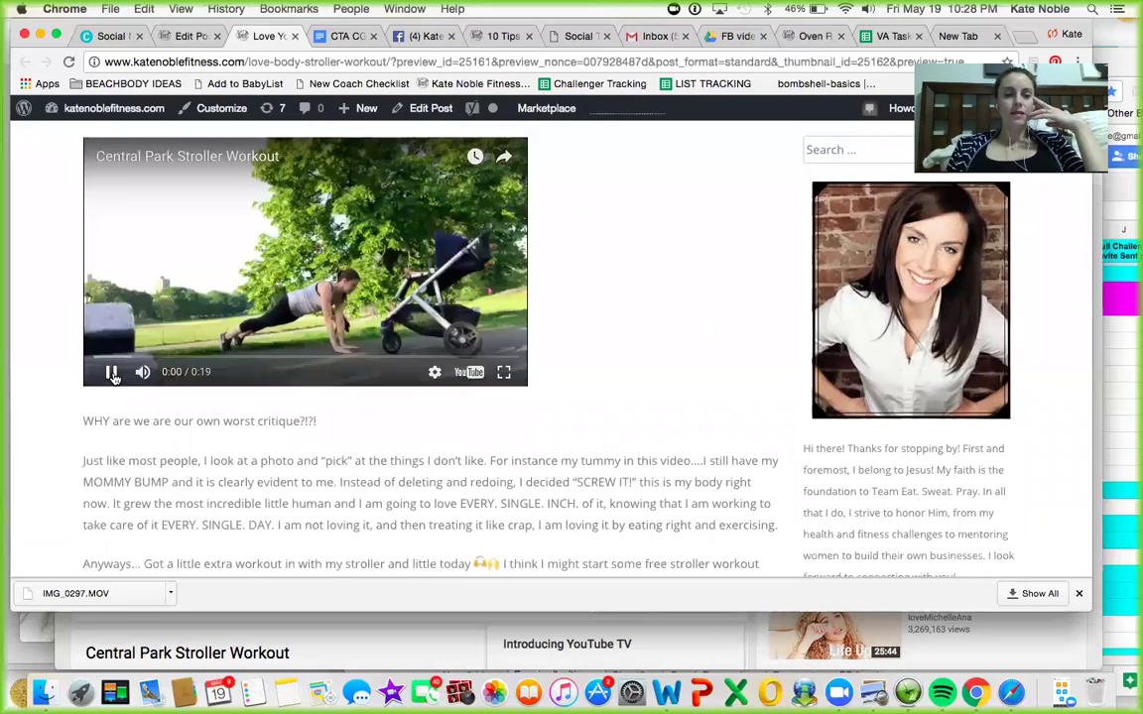
left_click(113, 373)
scroll(114, 373, "down", 5)
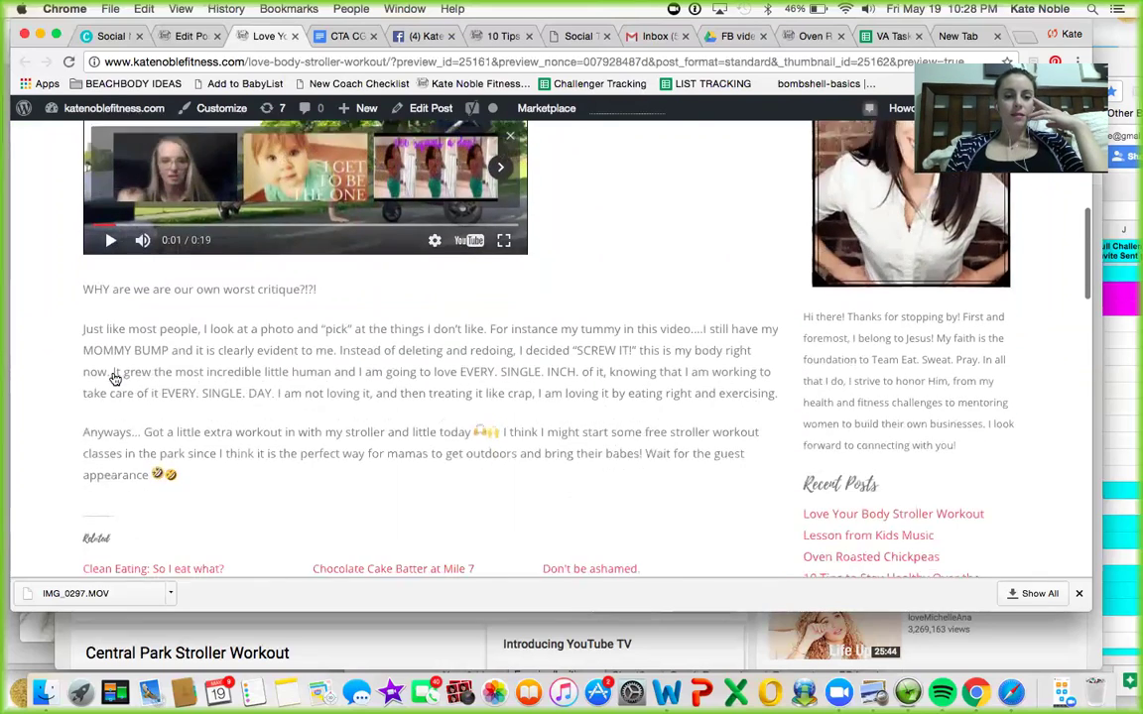
scroll(114, 372, "down", 5)
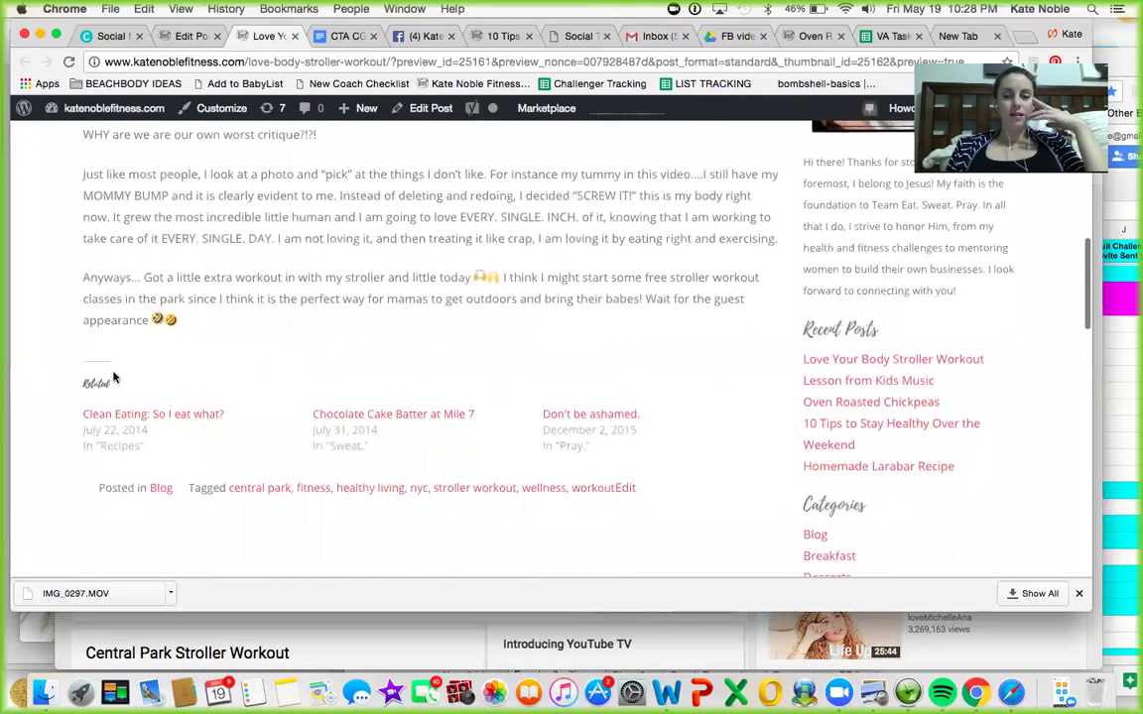
scroll(114, 373, "up", 15)
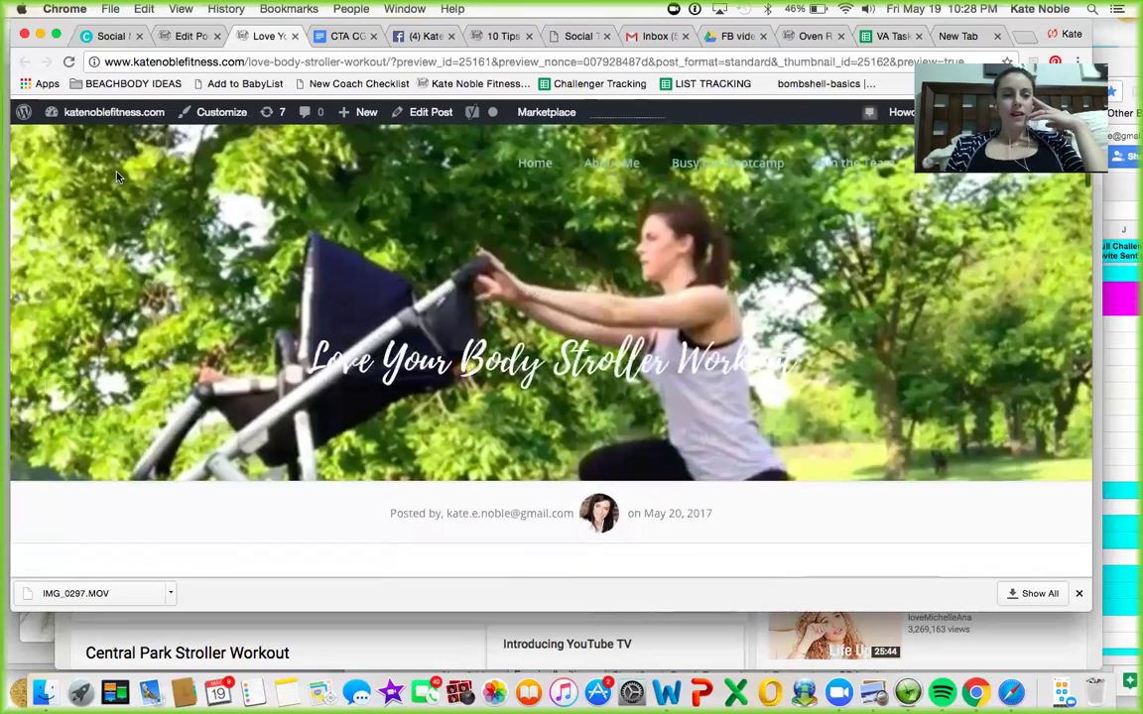
Step: Open the site's home page and check how the stroller workout post appears among the latest blog posts
left_click(89, 115)
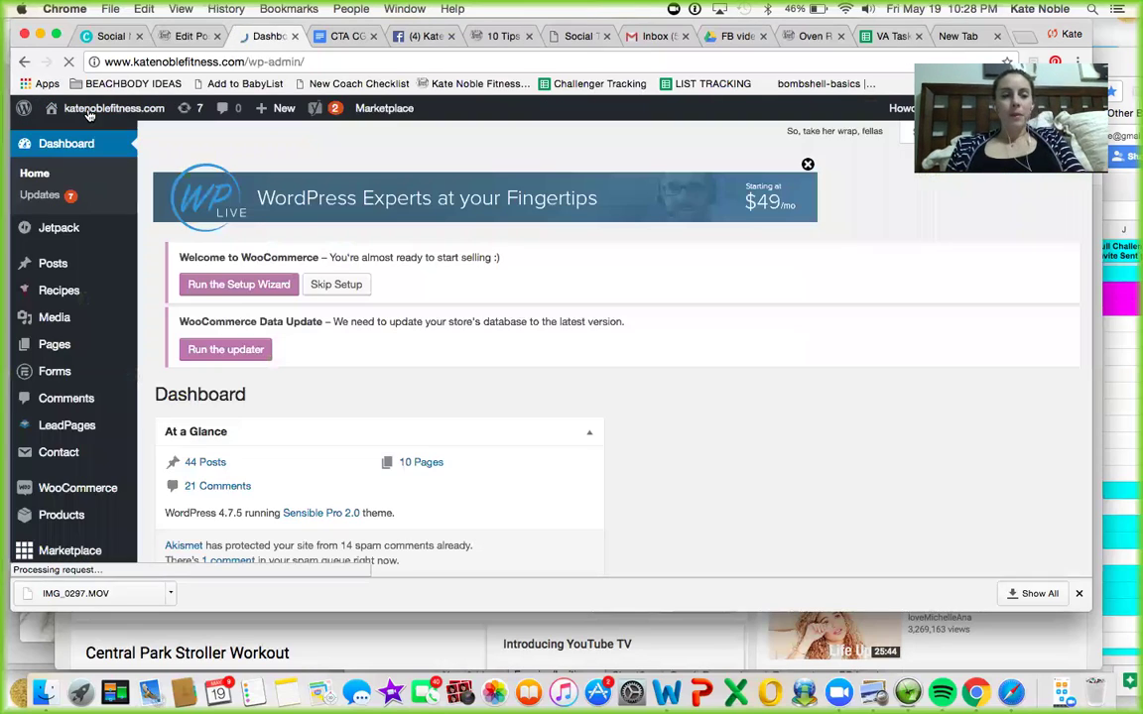
left_click(62, 137)
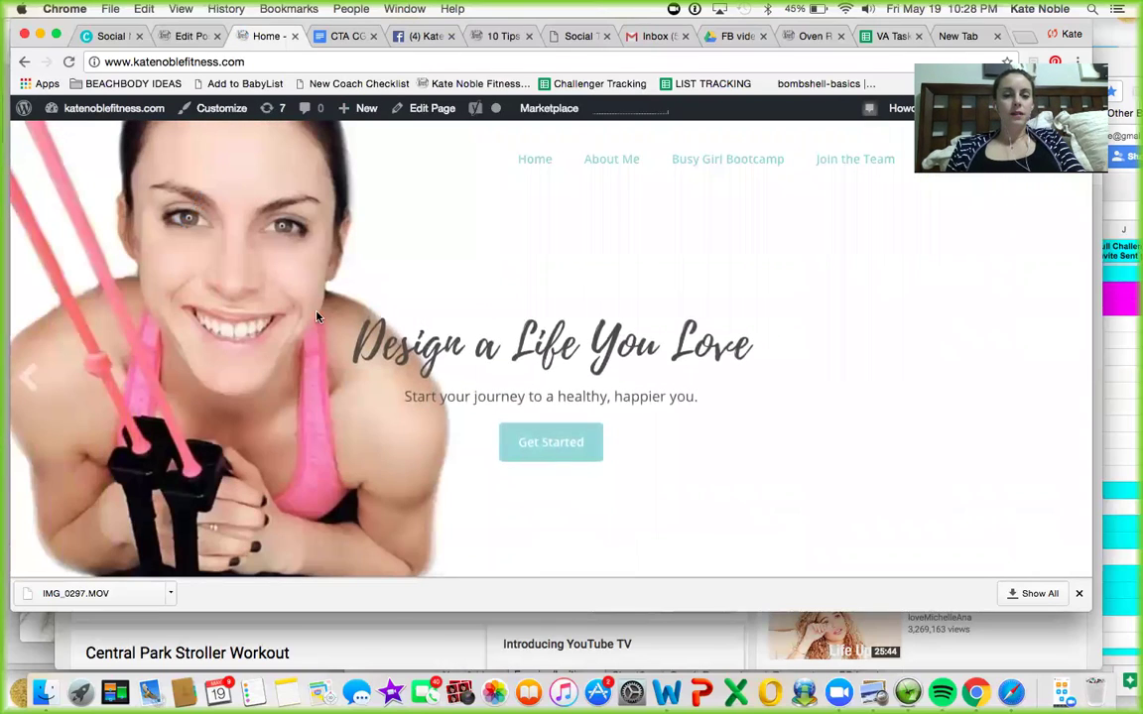
scroll(316, 318, "down", 10)
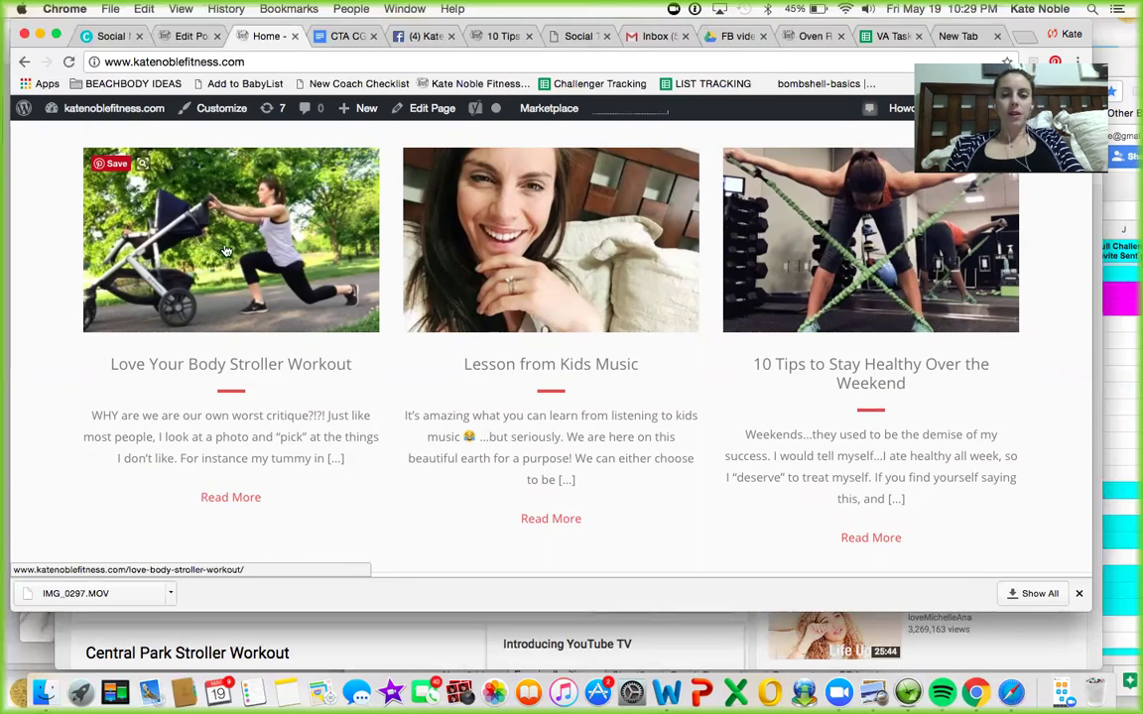
scroll(226, 248, "up", 10)
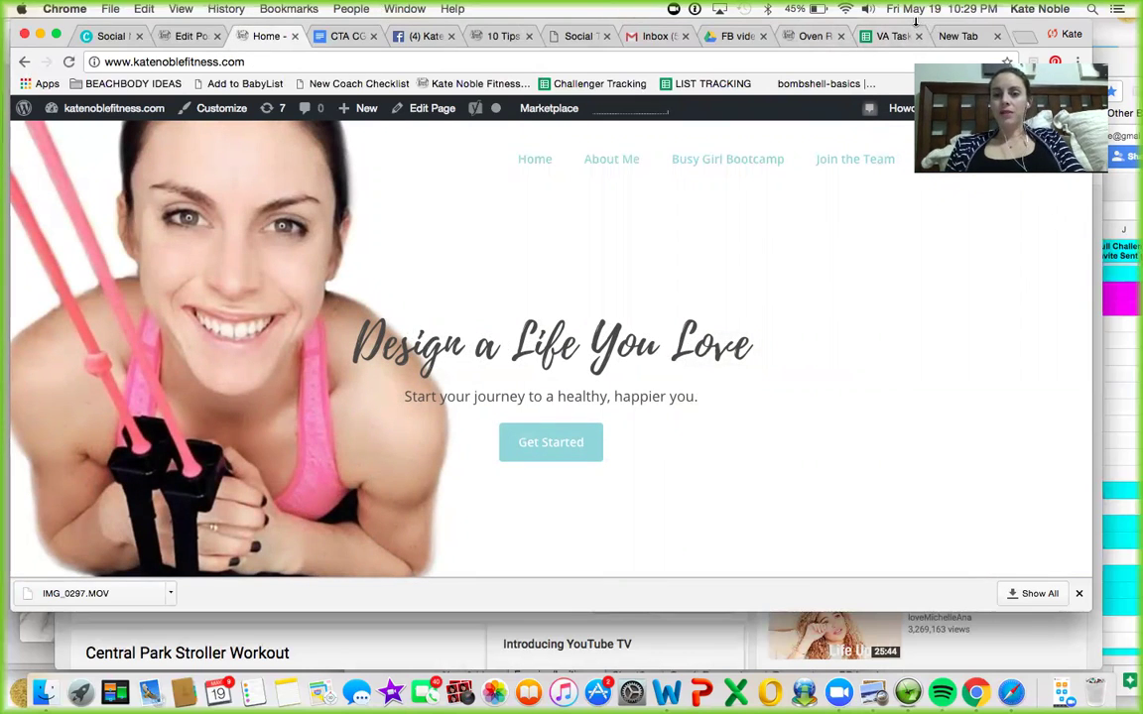
Step: Move the browser window slightly lower, switch to the Facebook page, and review the stroller workout post and its comments
left_click_drag(917, 20, 913, 55)
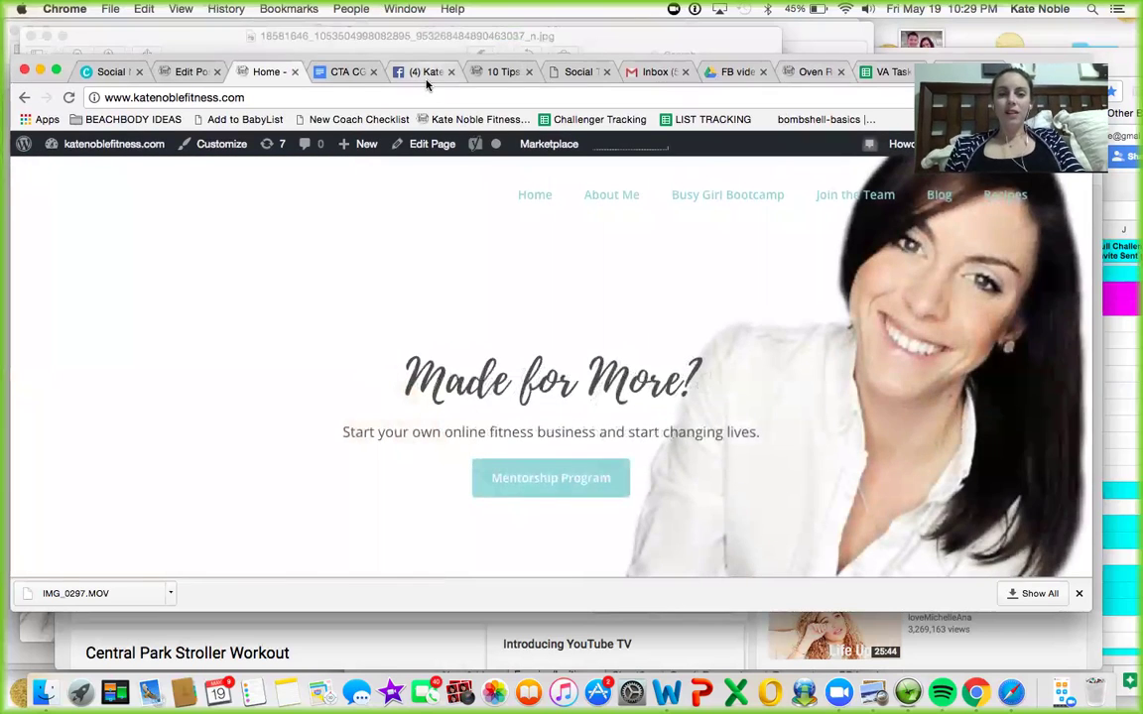
left_click(426, 82)
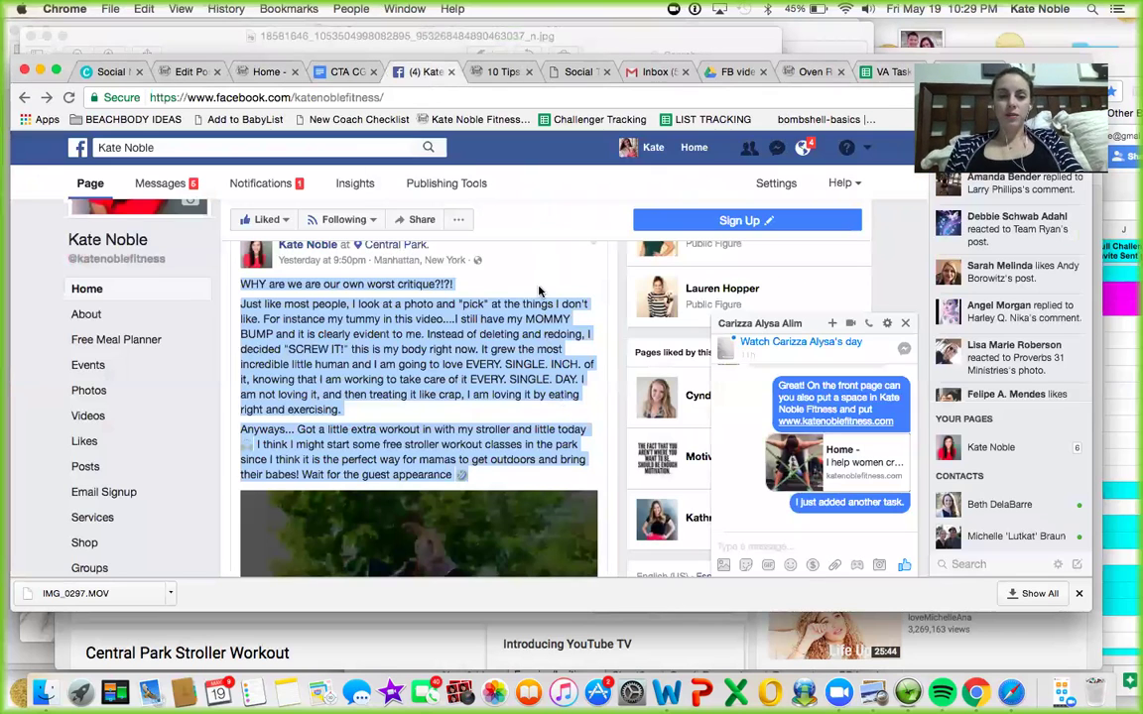
left_click(612, 288)
scroll(518, 343, "down", 1)
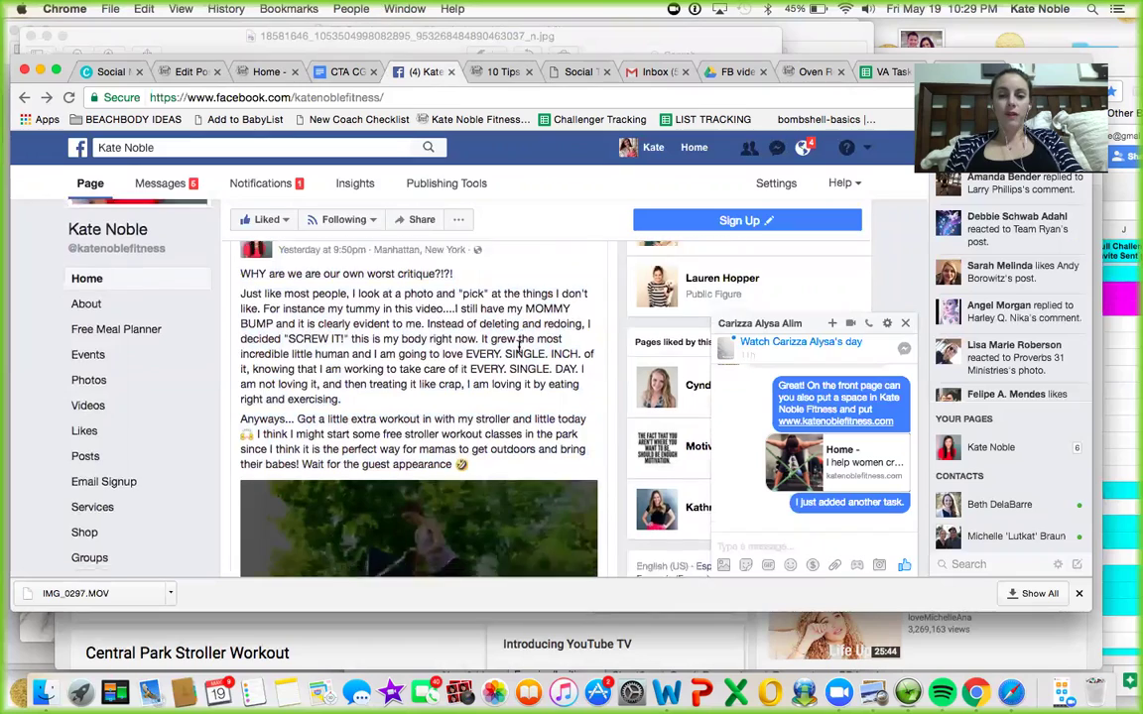
scroll(518, 342, "down", 10)
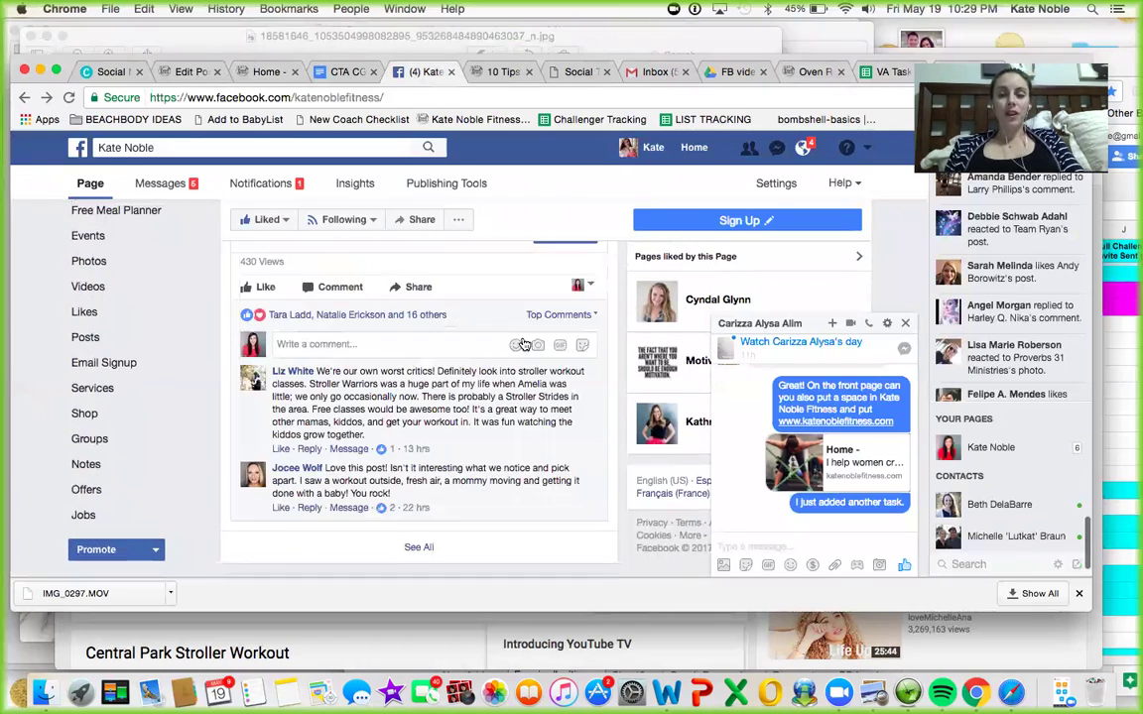
scroll(523, 344, "down", 2)
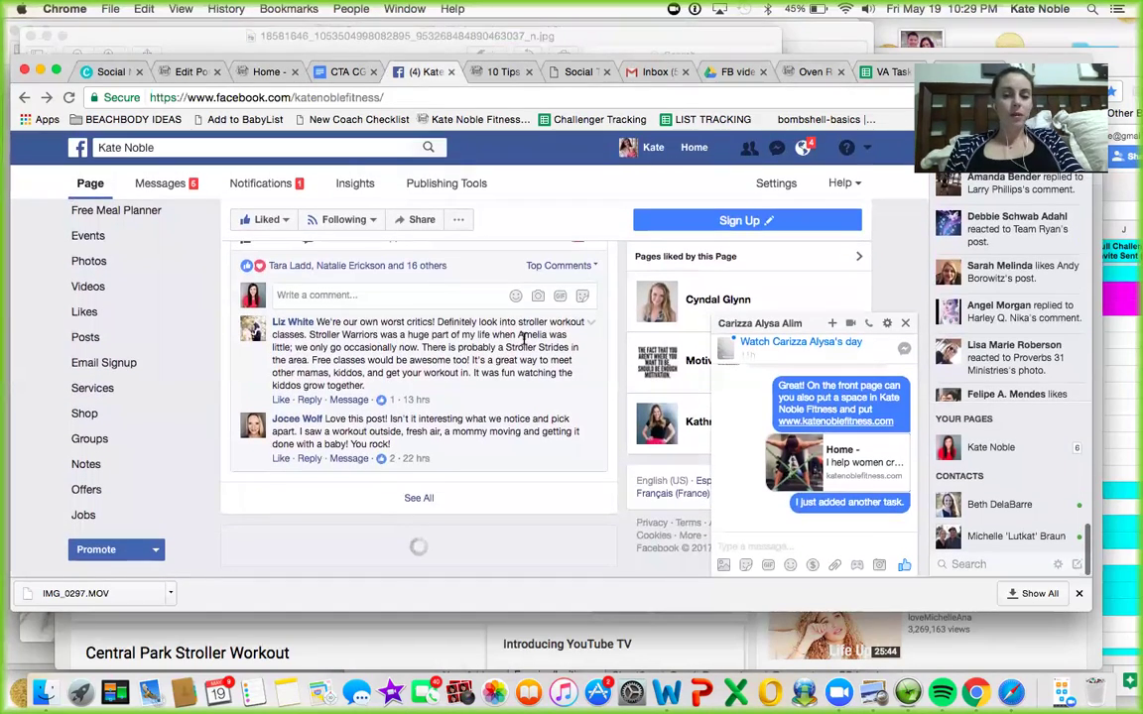
Step: Look through the page's older posts, from the meal containers to the shrimp and sweet potato meal, for possible blog content
scroll(396, 556, "down", 4)
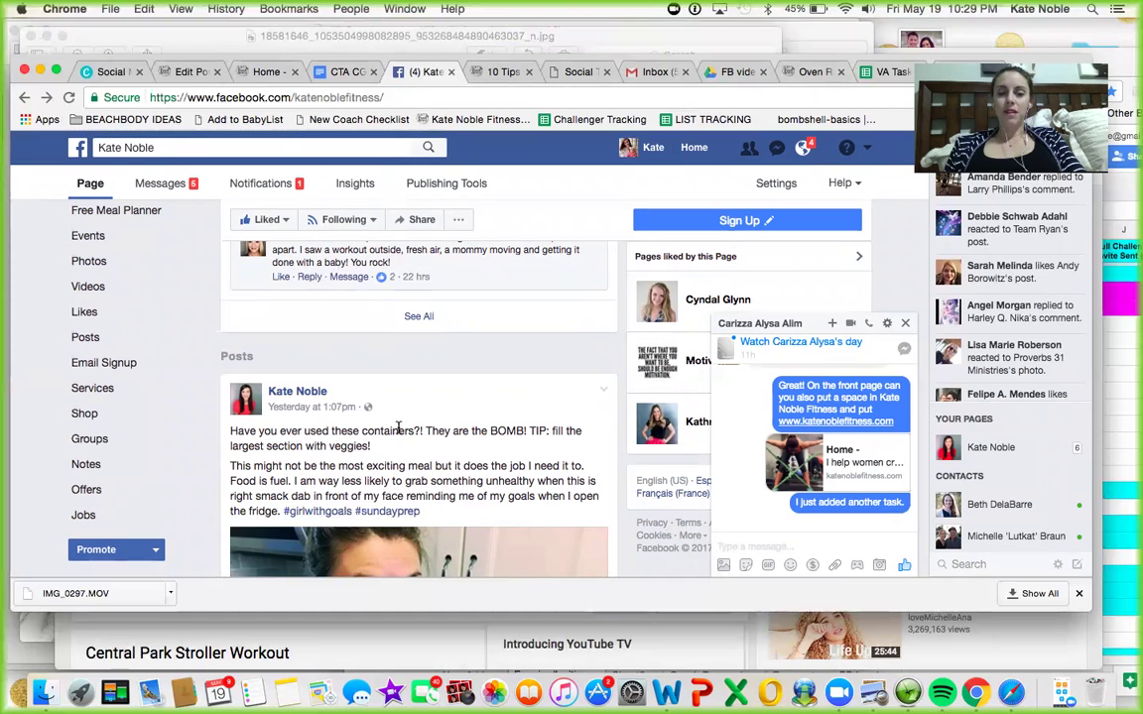
scroll(397, 470, "down", 4)
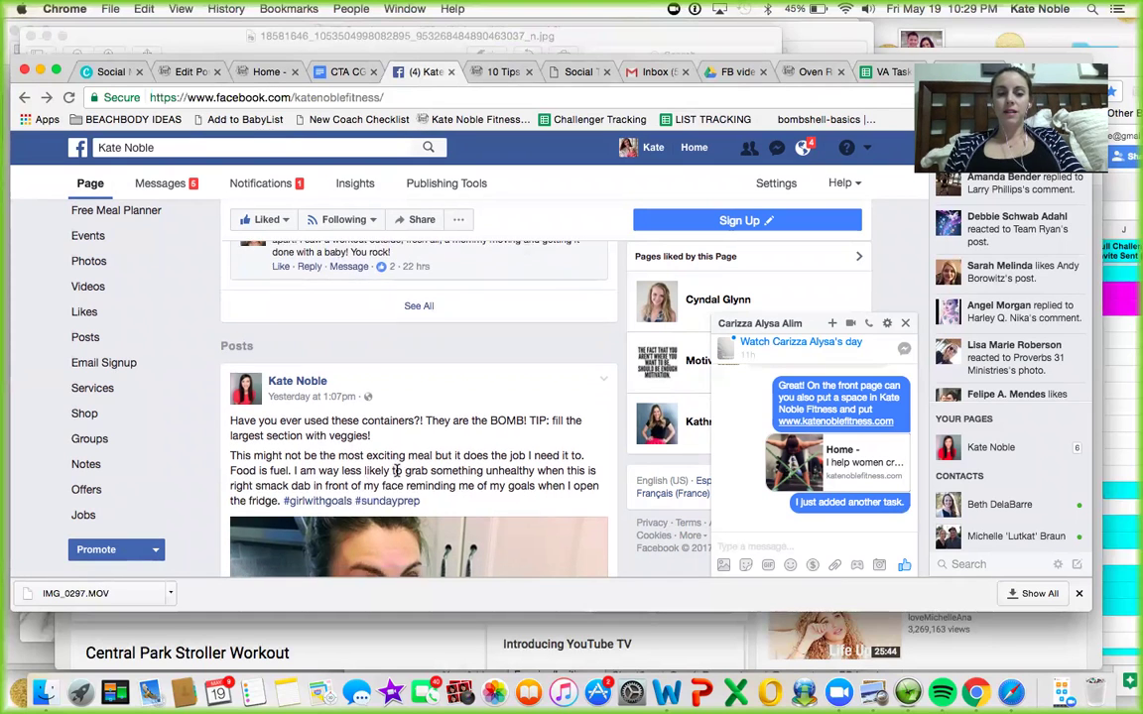
scroll(397, 479, "down", 10)
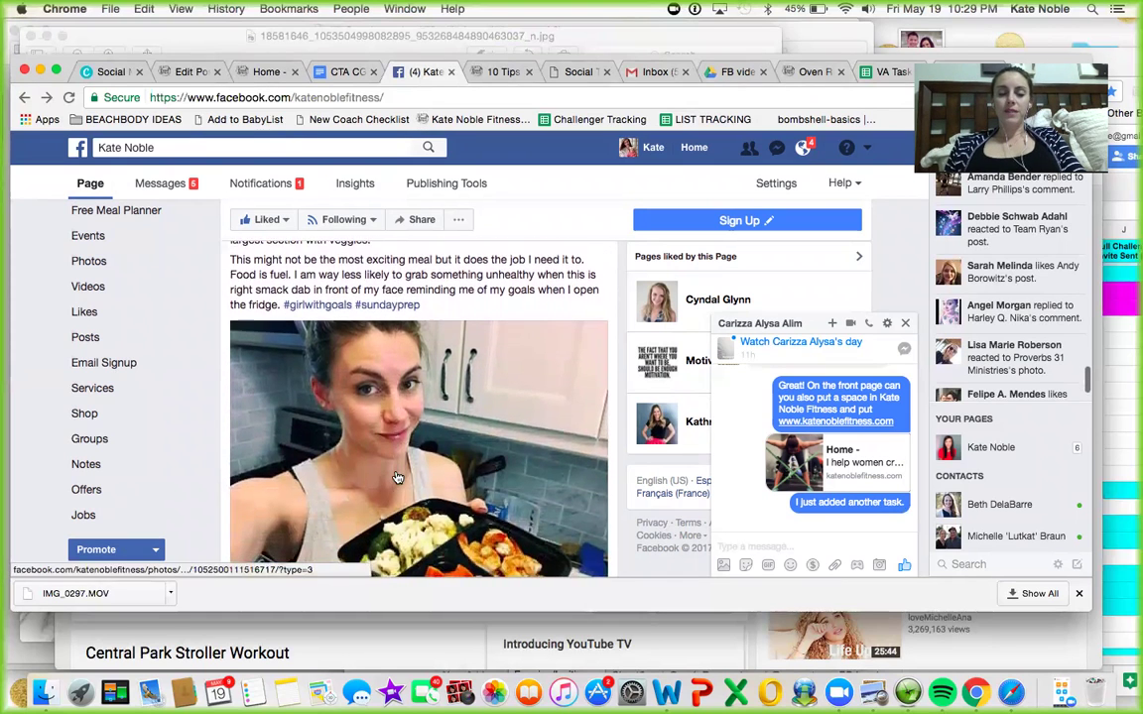
scroll(397, 478, "down", 6)
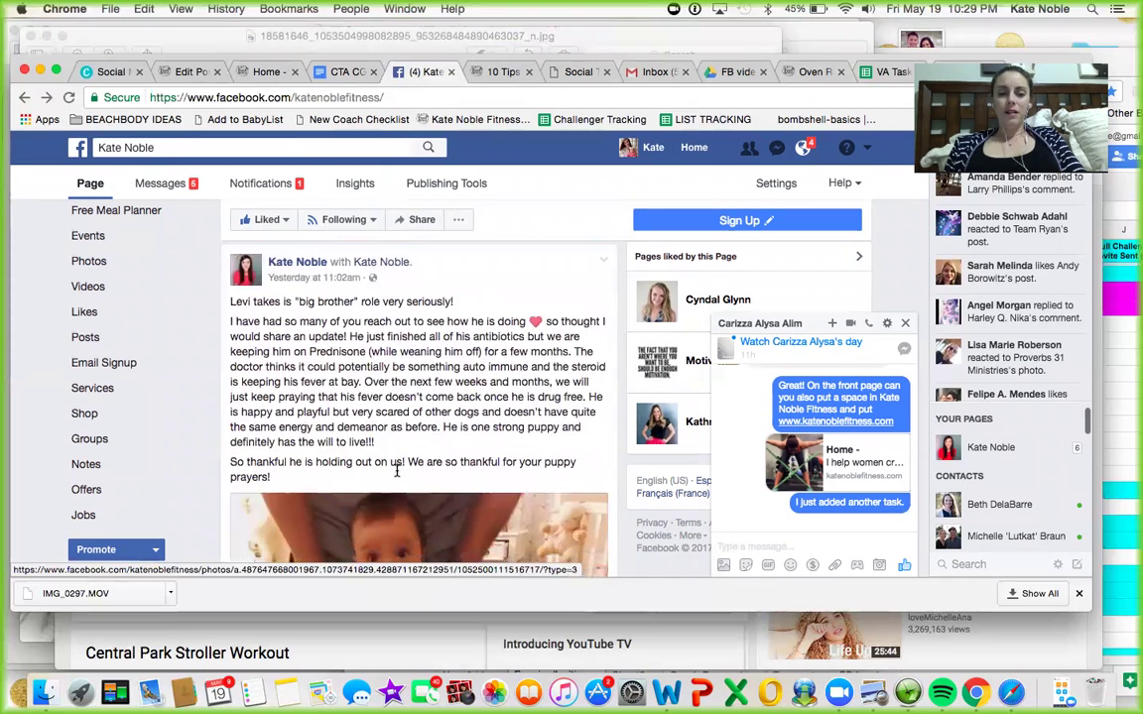
scroll(396, 478, "down", 8)
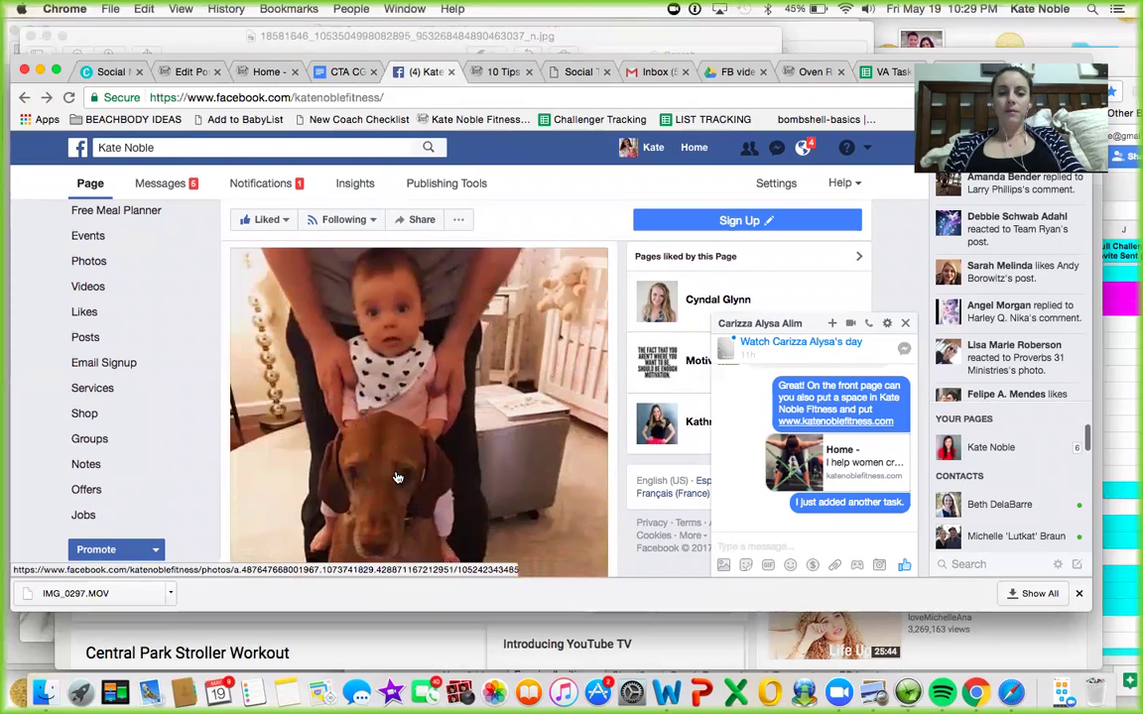
scroll(396, 478, "down", 8)
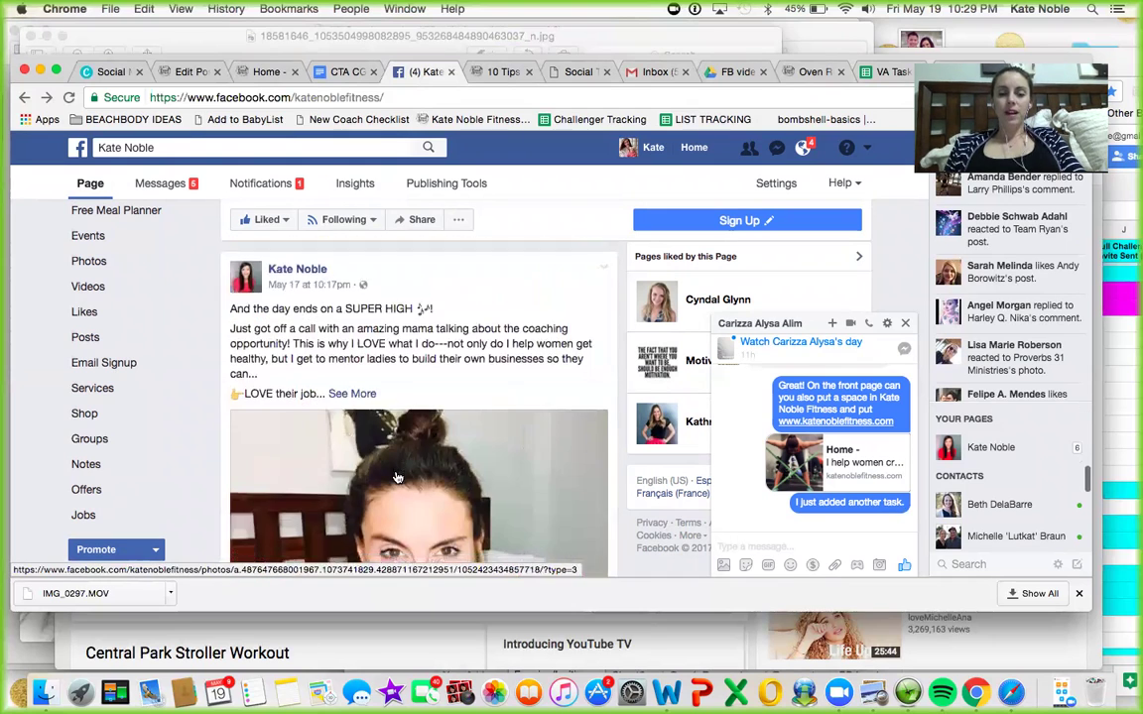
scroll(397, 478, "down", 8)
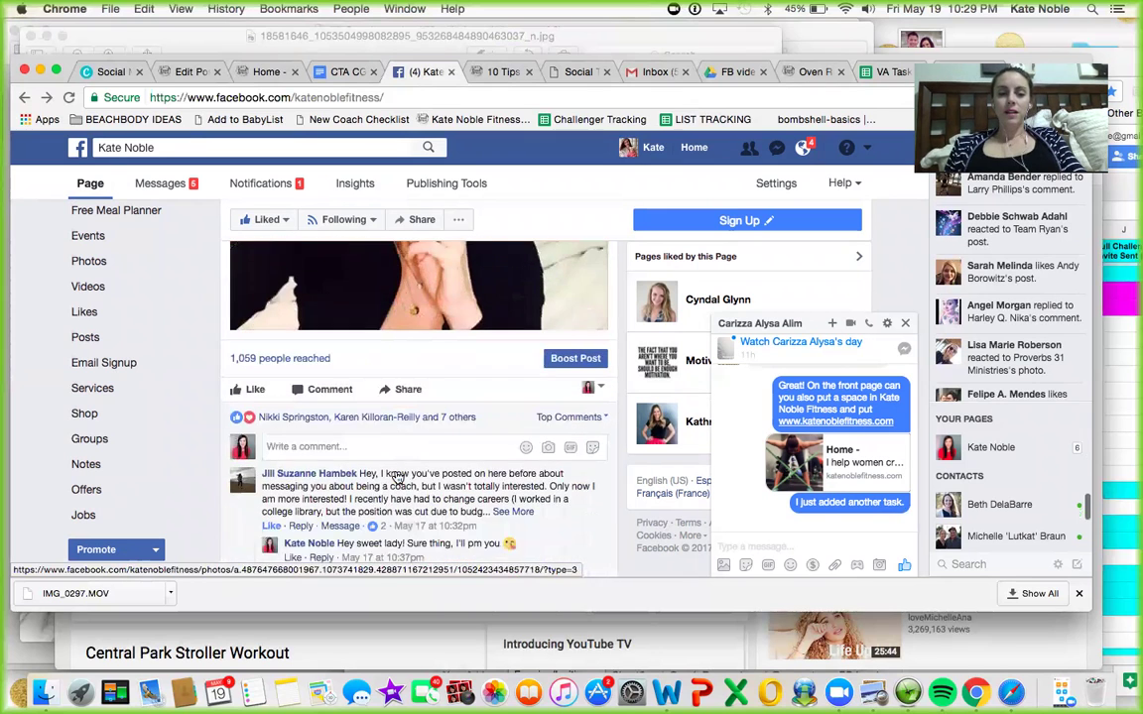
scroll(397, 474, "down", 8)
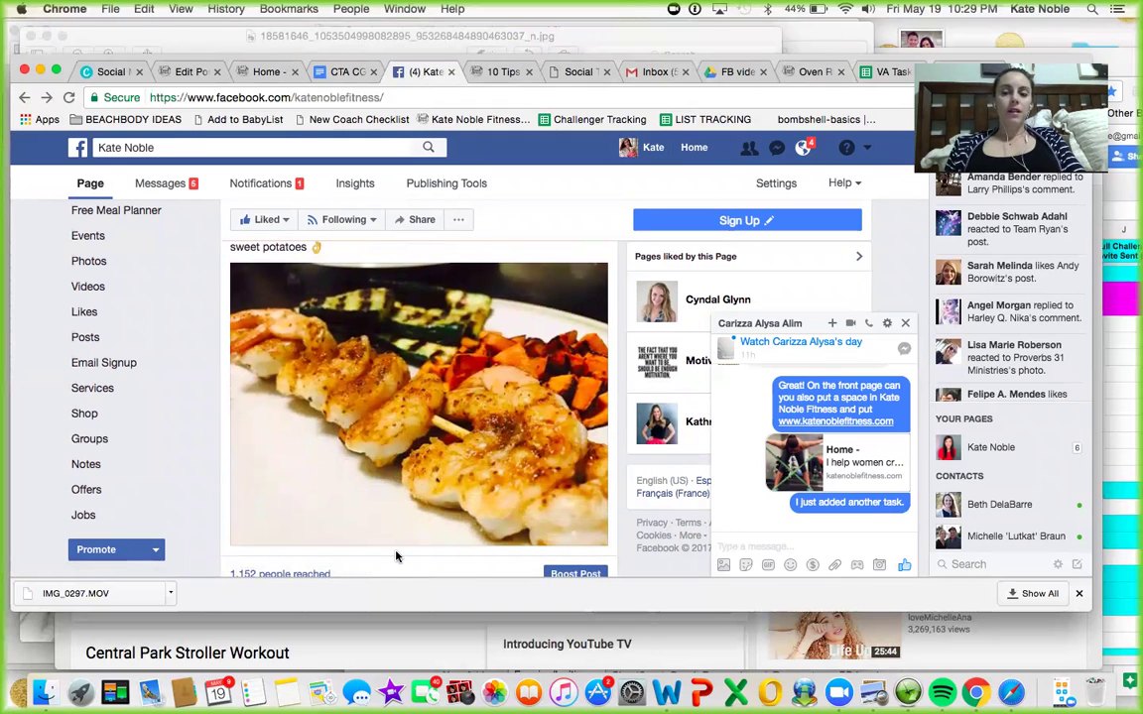
scroll(396, 556, "down", 1)
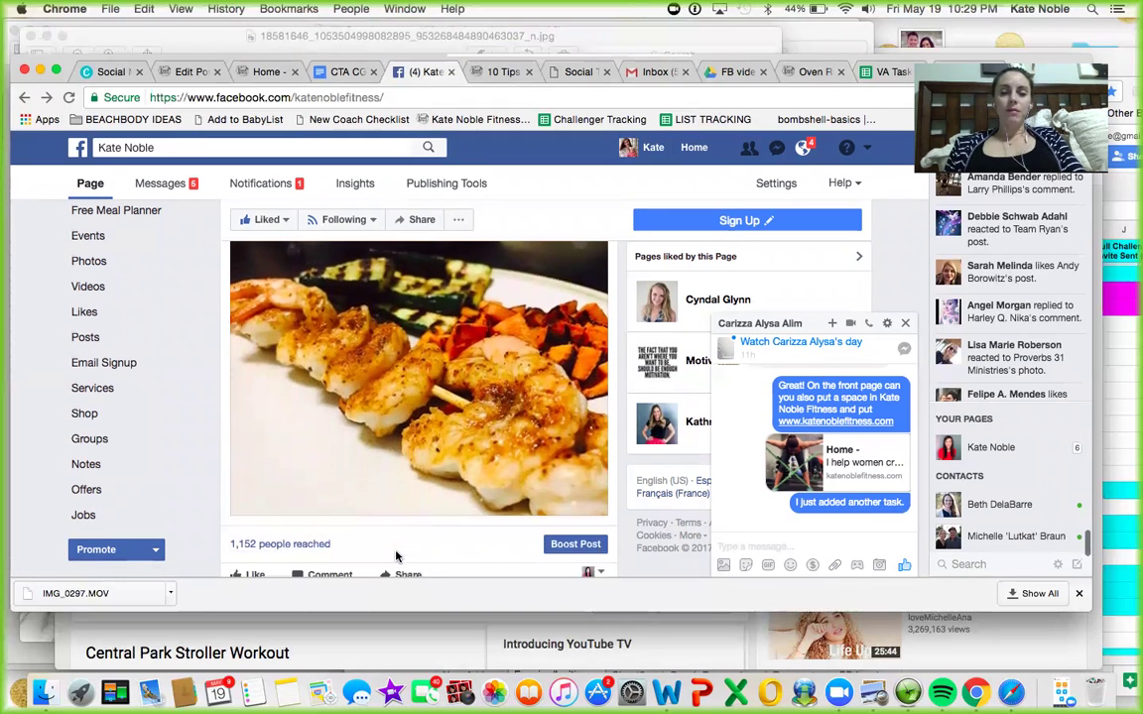
scroll(396, 556, "up", 10)
scroll(398, 558, "down", 3)
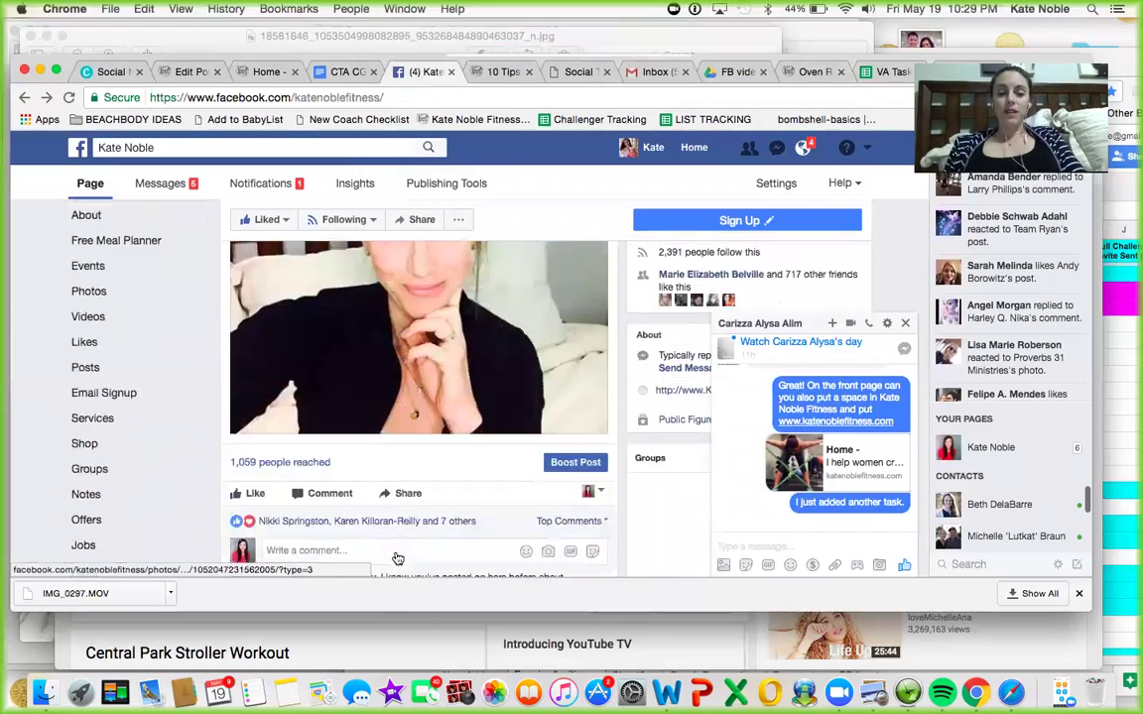
scroll(397, 559, "down", 8)
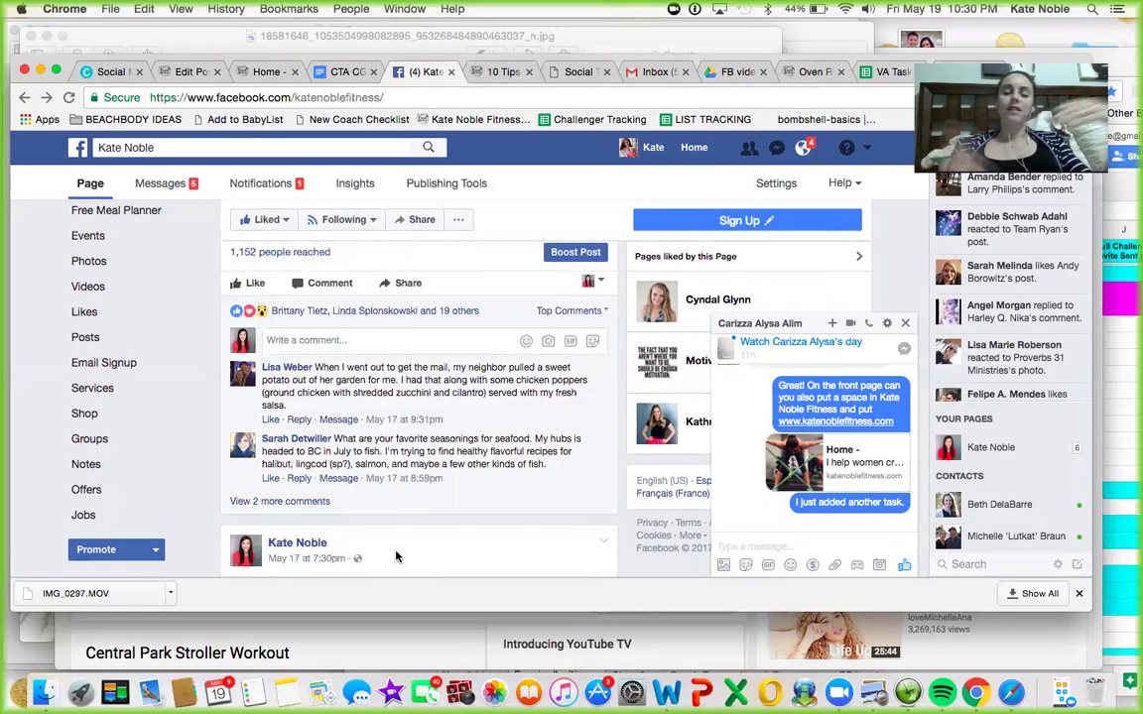
Step: Review the page's May 17 posts, including the bad-day photo, the "ah ha!" workout video and the Shakeology morning post, for possible blog content
scroll(453, 380, "down", 3)
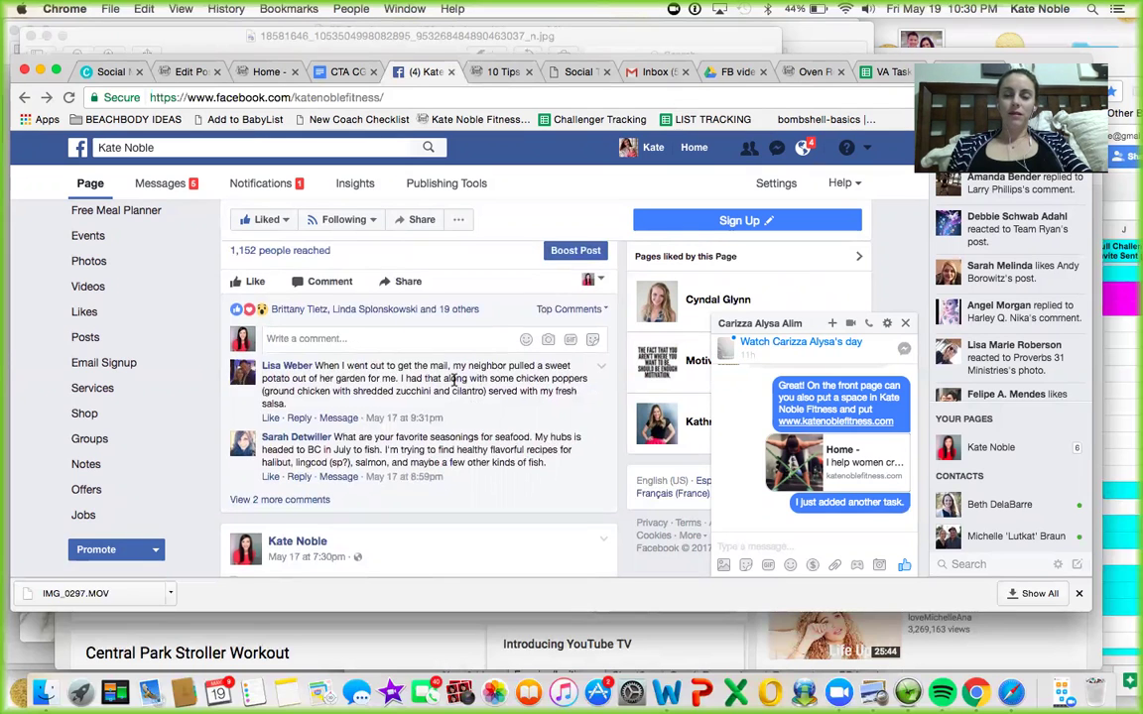
scroll(453, 382, "down", 8)
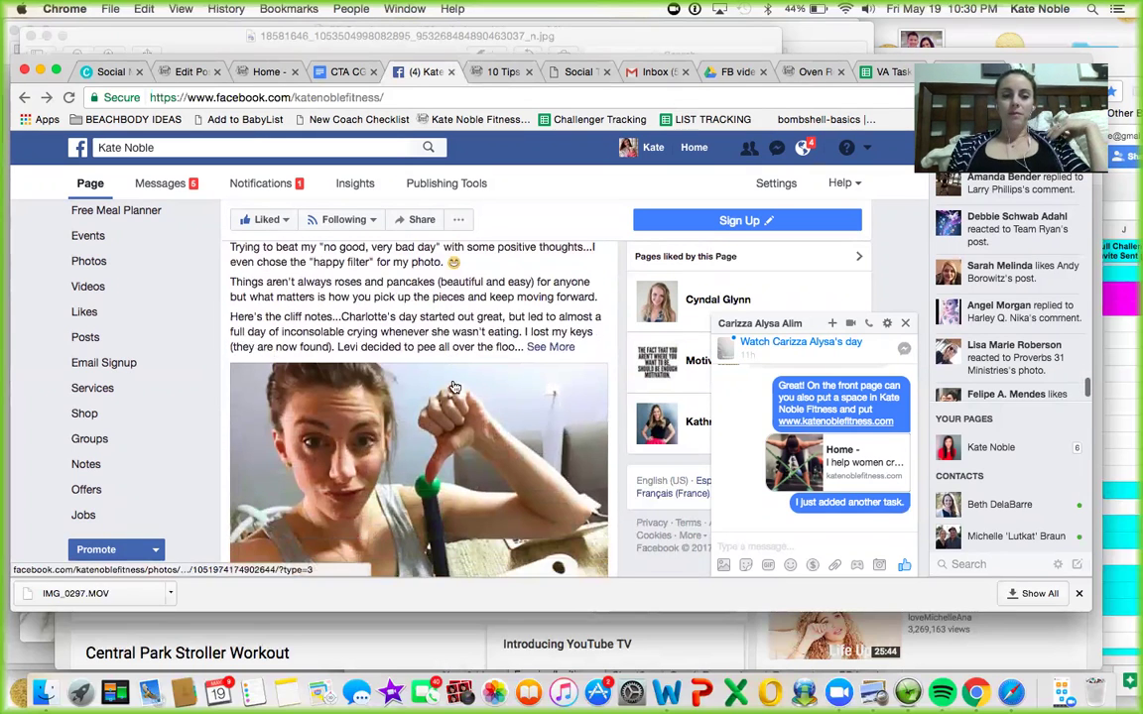
scroll(453, 387, "down", 8)
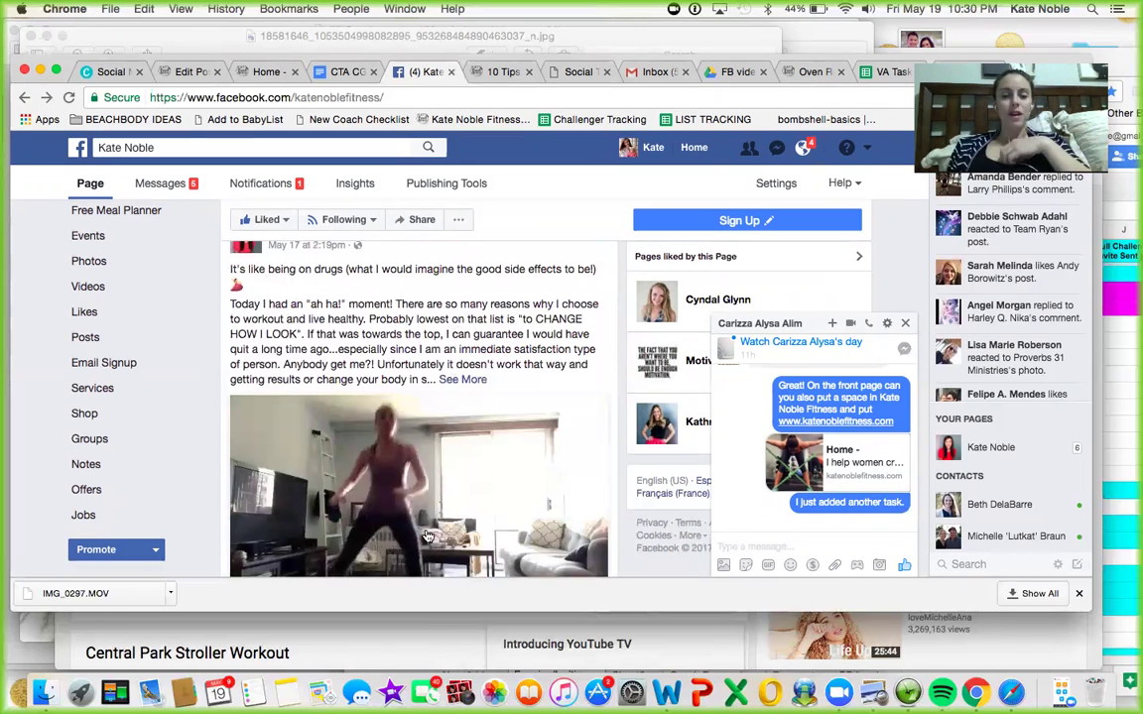
scroll(427, 537, "up", 2)
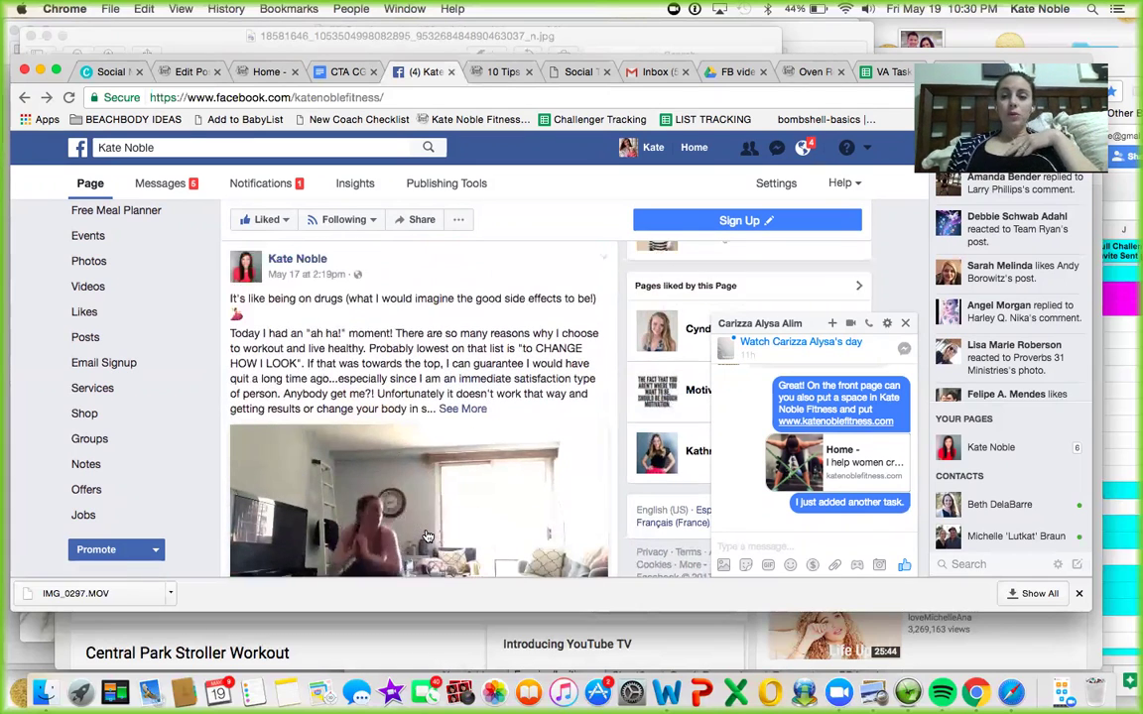
scroll(427, 536, "down", 1)
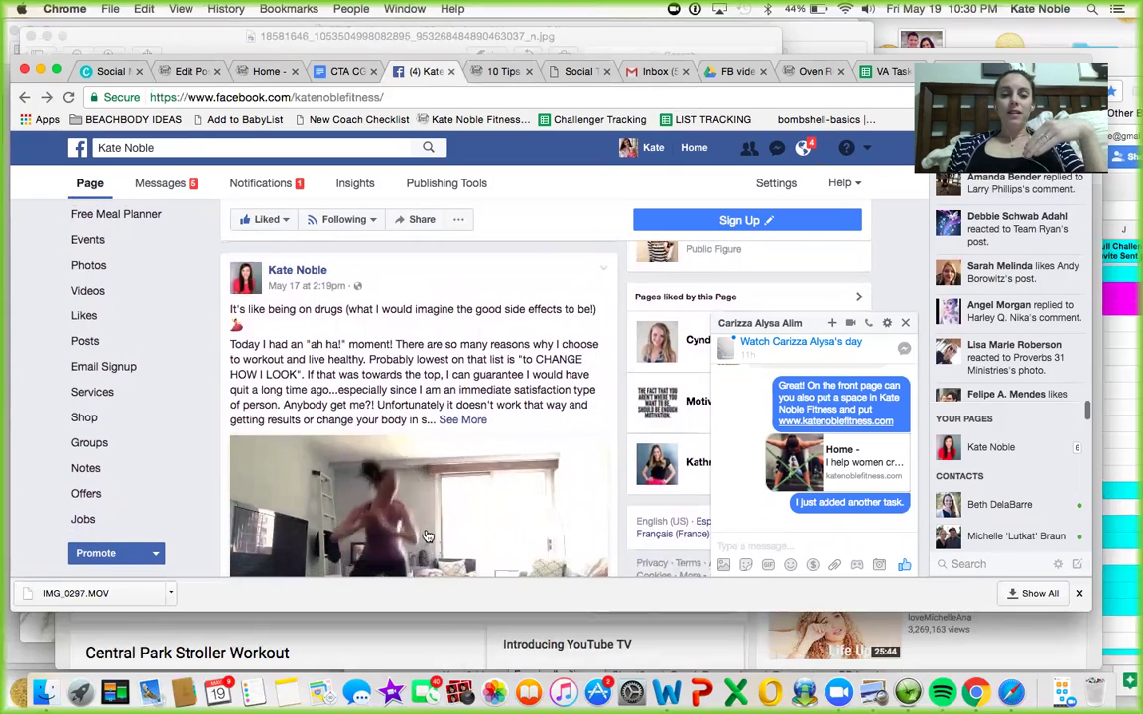
scroll(427, 536, "down", 2)
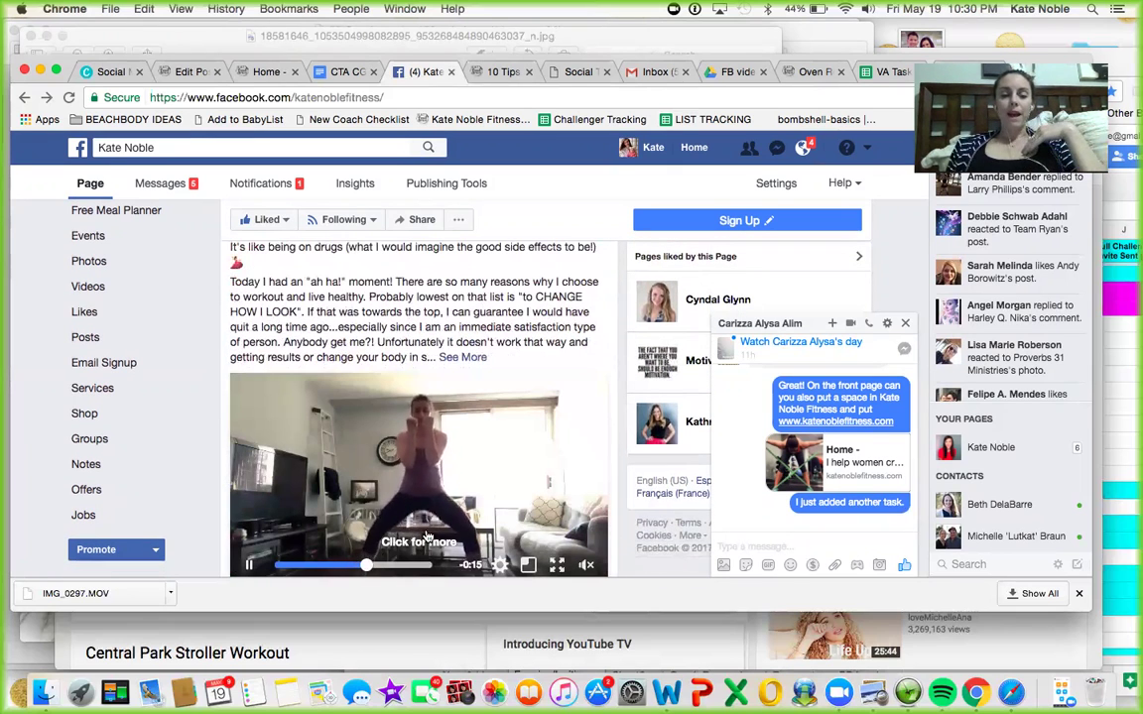
scroll(427, 536, "down", 6)
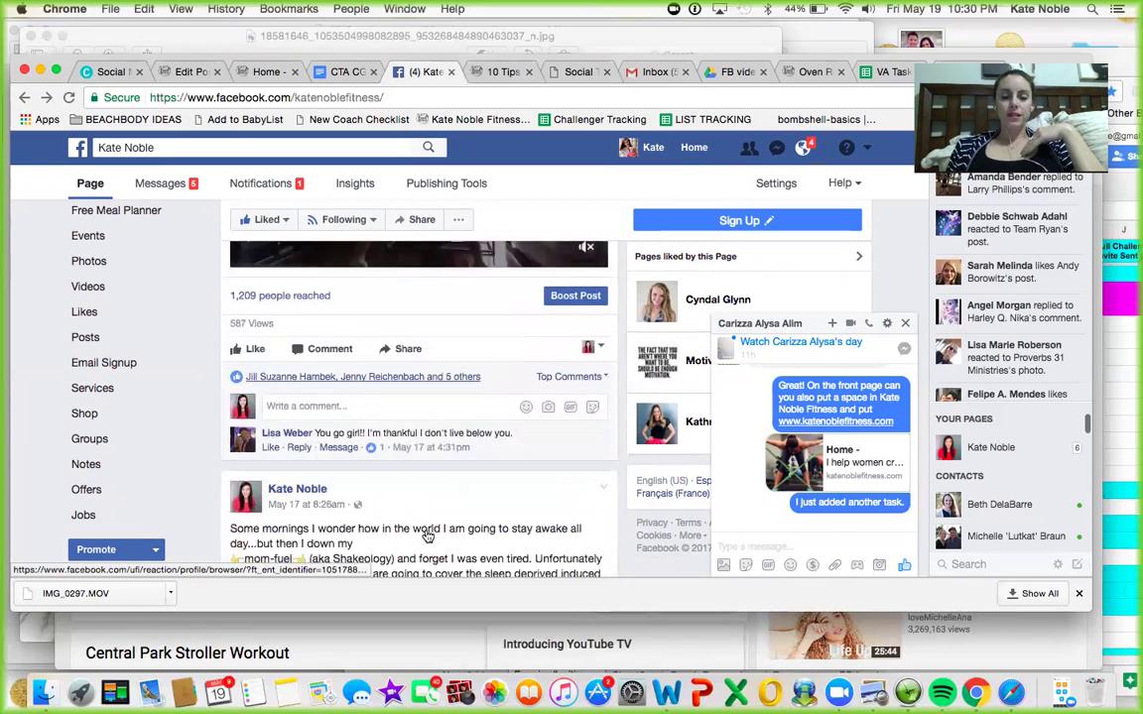
scroll(426, 537, "down", 12)
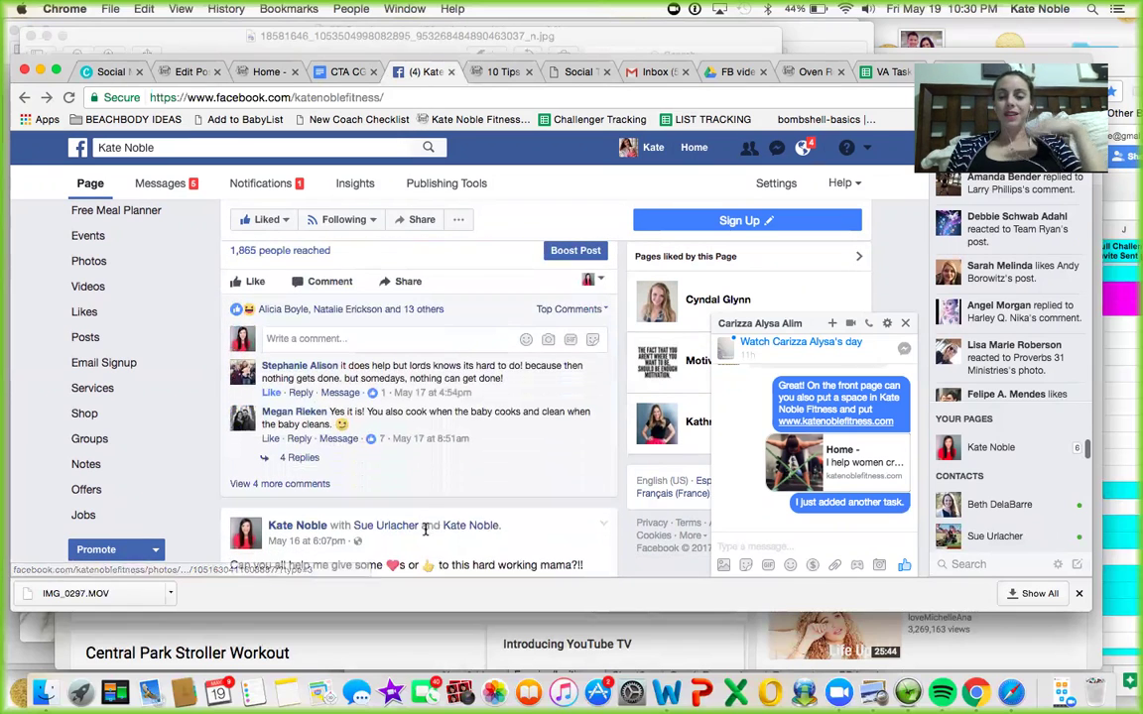